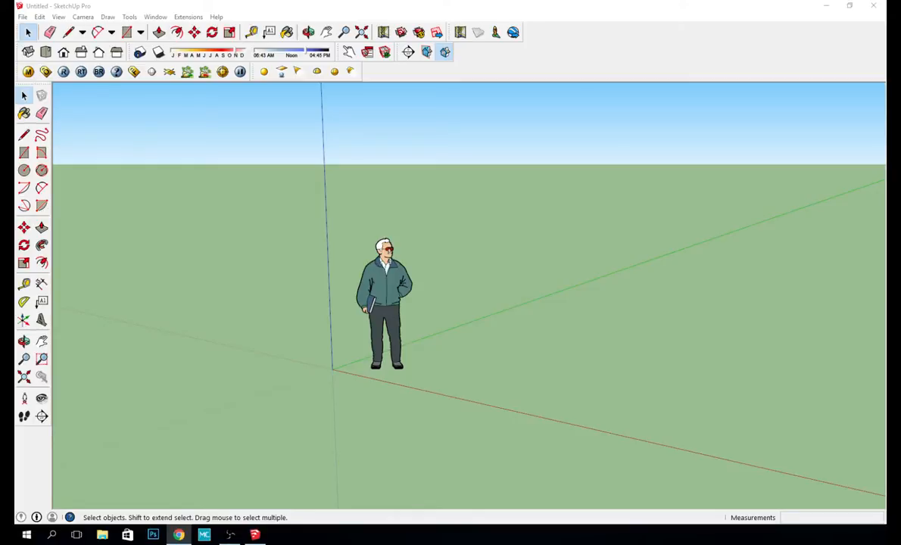
Step: Switch to the untitled SketchUp model and delete the default human figure standing near the origin
{"action": "key", "text": "alt+Tab"}
{"action": "key", "text": "super+d"}
{"action": "key", "text": "super+d"}
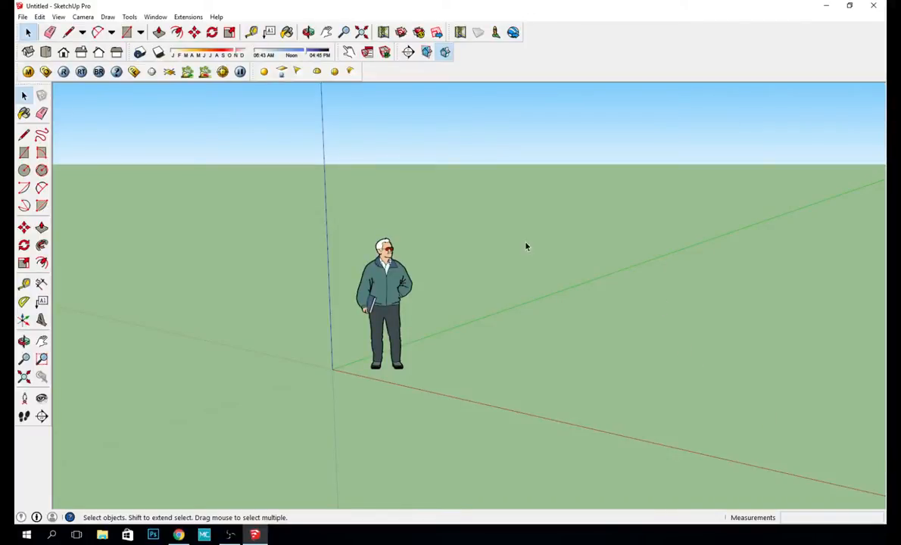
{"action": "left_click", "coordinate": [391, 282]}
{"action": "key", "text": "Delete"}
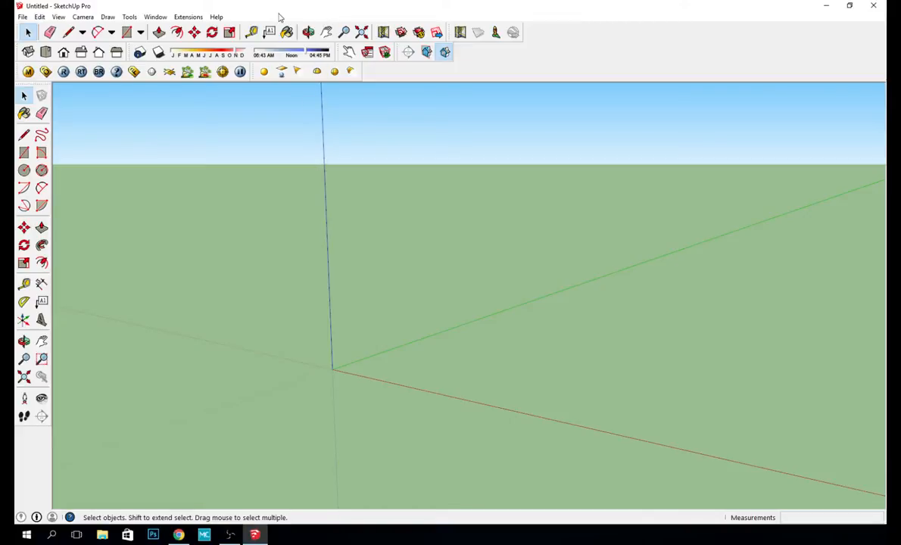
Step: Set the default drawing template to Woodworking - Millimeters in the system preferences
{"action": "left_click", "coordinate": [155, 18]}
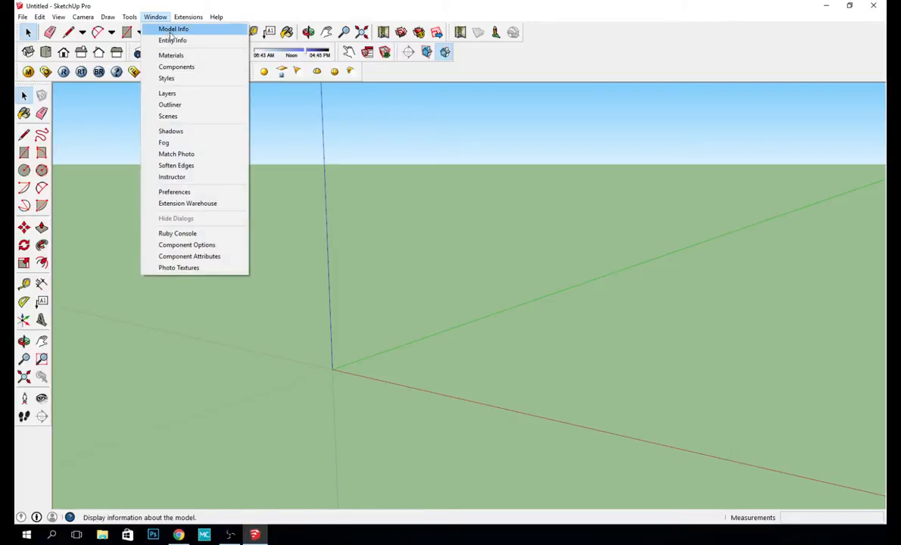
{"action": "left_click", "coordinate": [210, 194]}
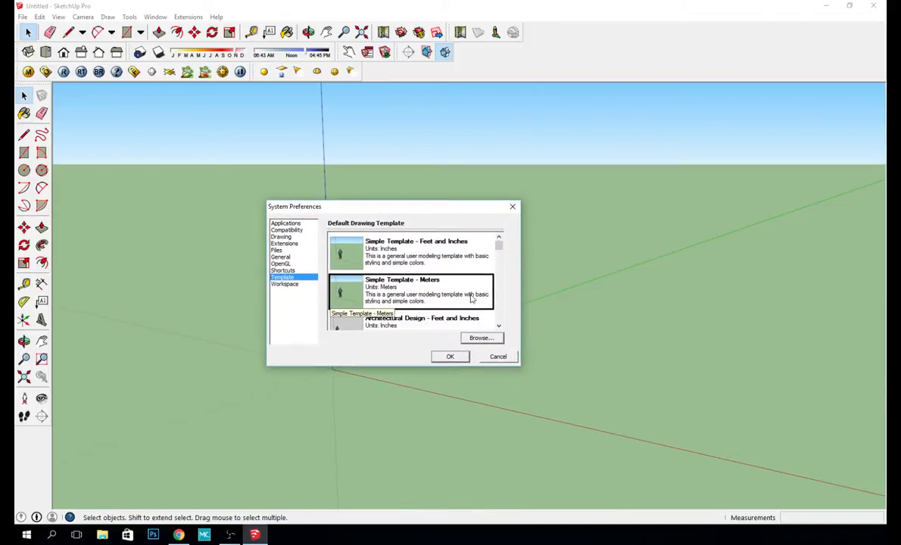
{"action": "scroll", "coordinate": [491, 307], "scroll_direction": "down", "scroll_amount": 3}
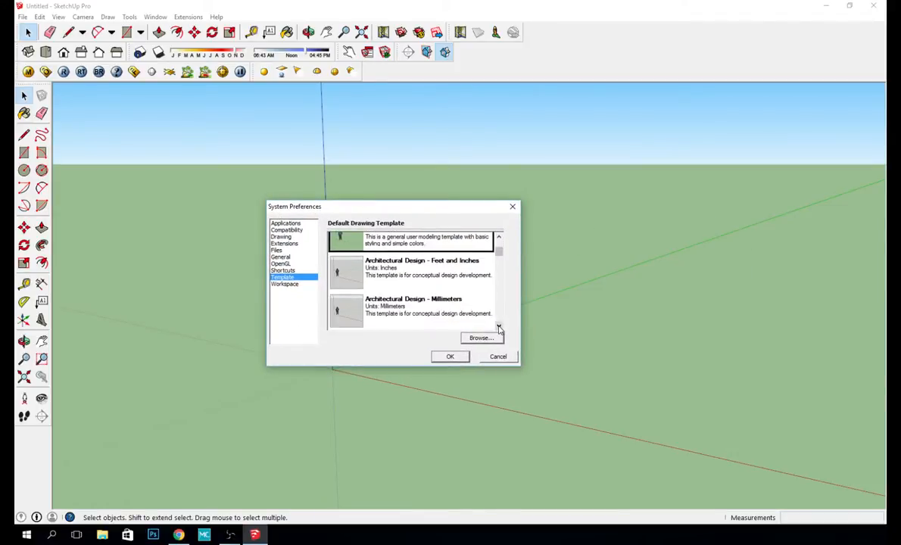
{"action": "scroll", "coordinate": [499, 326], "scroll_direction": "down", "scroll_amount": 4}
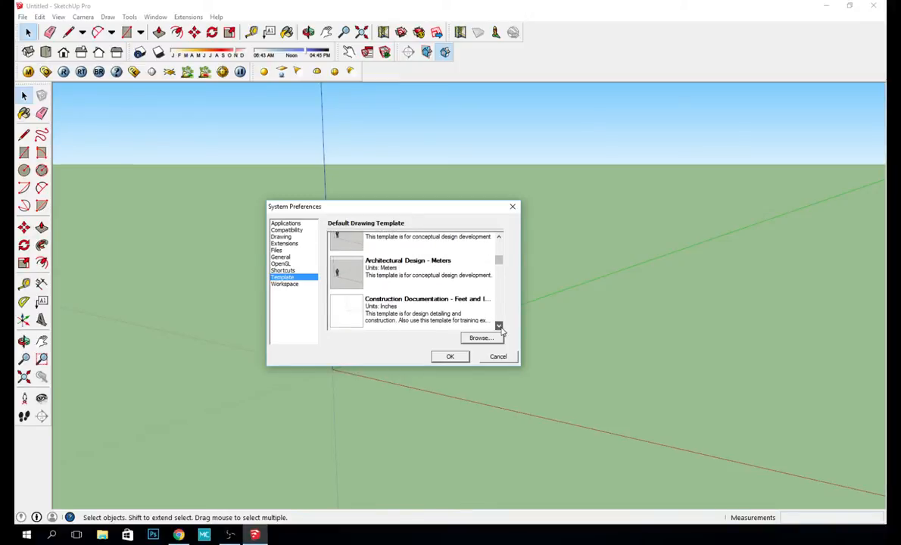
{"action": "scroll", "coordinate": [499, 327], "scroll_direction": "down", "scroll_amount": 5}
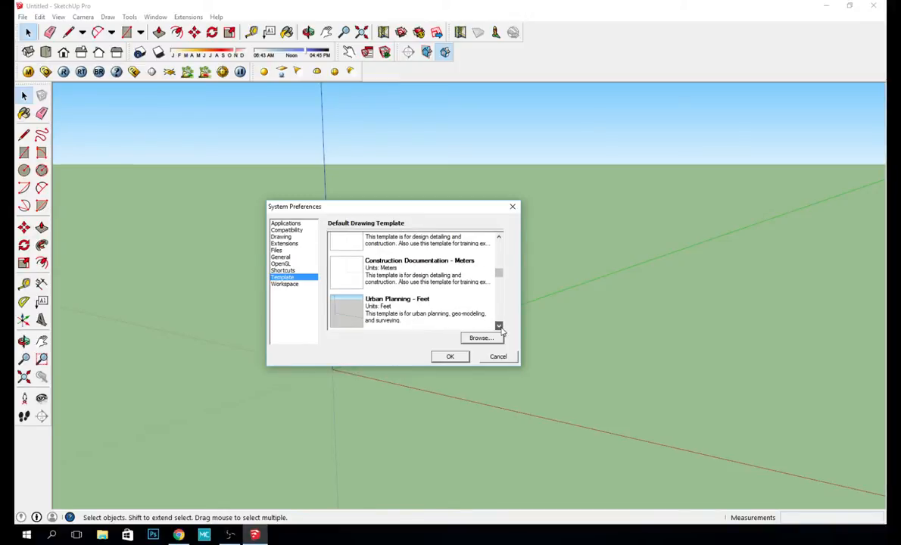
{"action": "scroll", "coordinate": [500, 328], "scroll_direction": "down", "scroll_amount": 3}
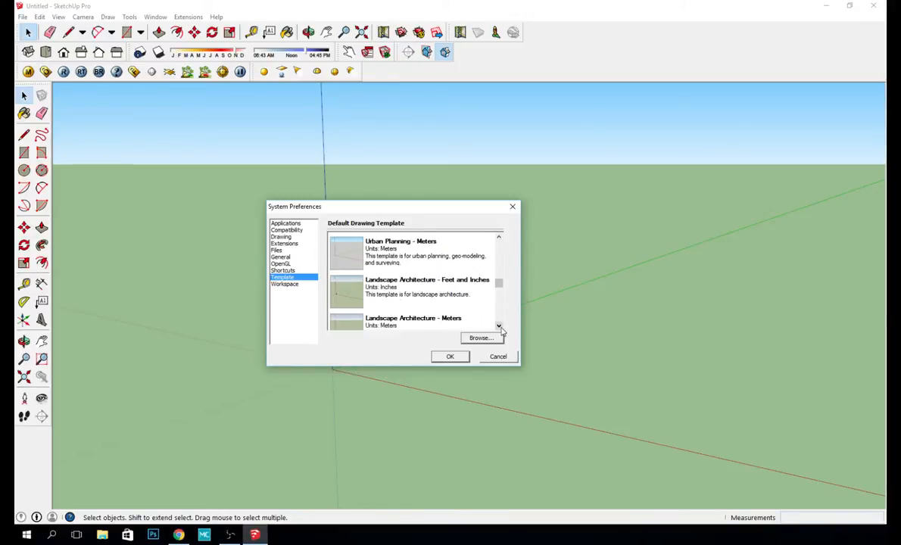
{"action": "scroll", "coordinate": [500, 330], "scroll_direction": "down", "scroll_amount": 3}
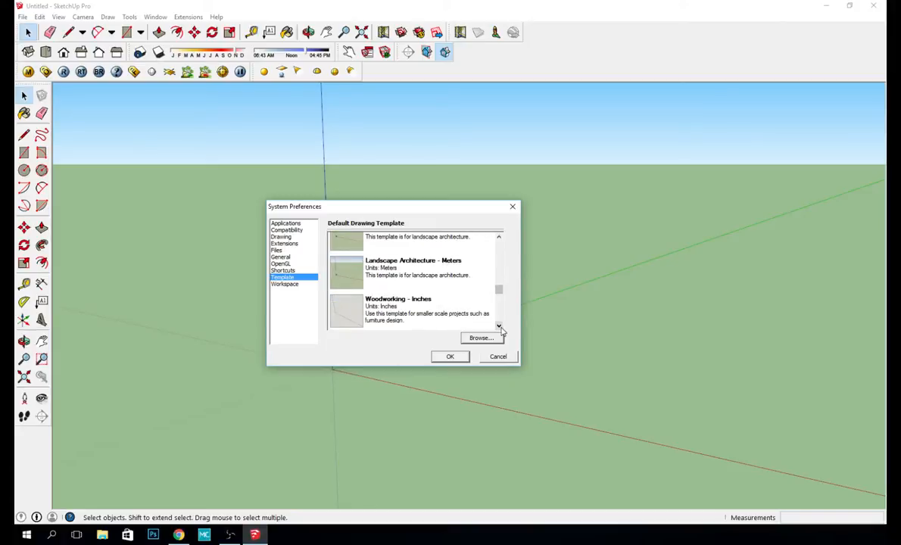
{"action": "scroll", "coordinate": [499, 327], "scroll_direction": "down", "scroll_amount": 2}
{"action": "left_click", "coordinate": [377, 302]}
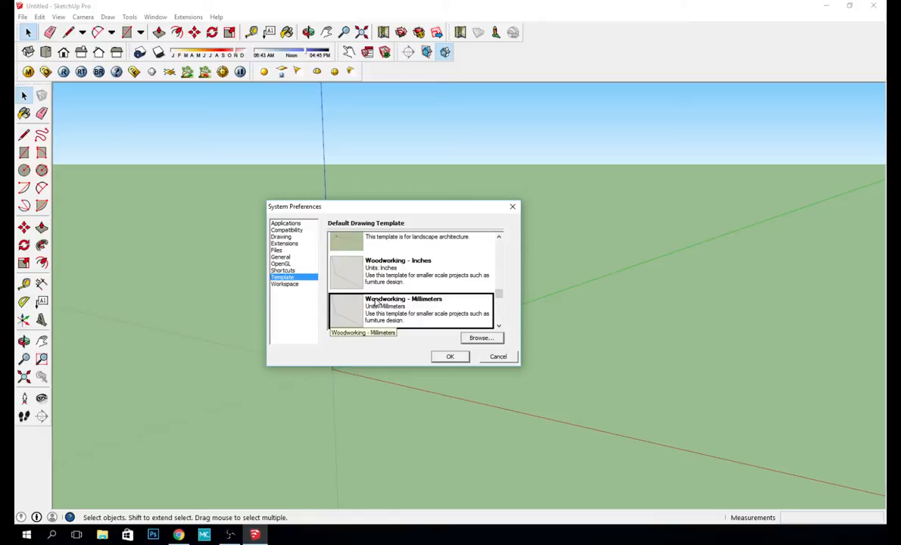
{"action": "left_click", "coordinate": [451, 356]}
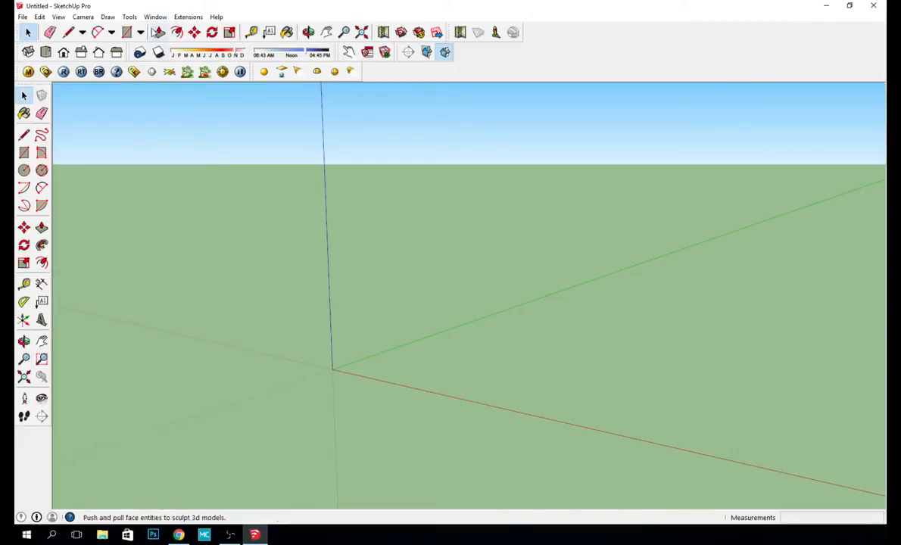
{"action": "left_click", "coordinate": [68, 32]}
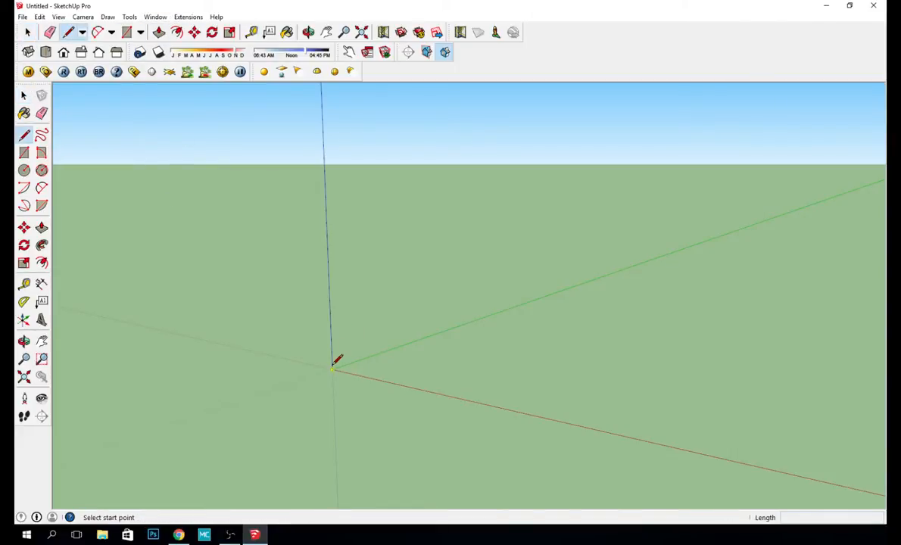
{"action": "left_click", "coordinate": [332, 369]}
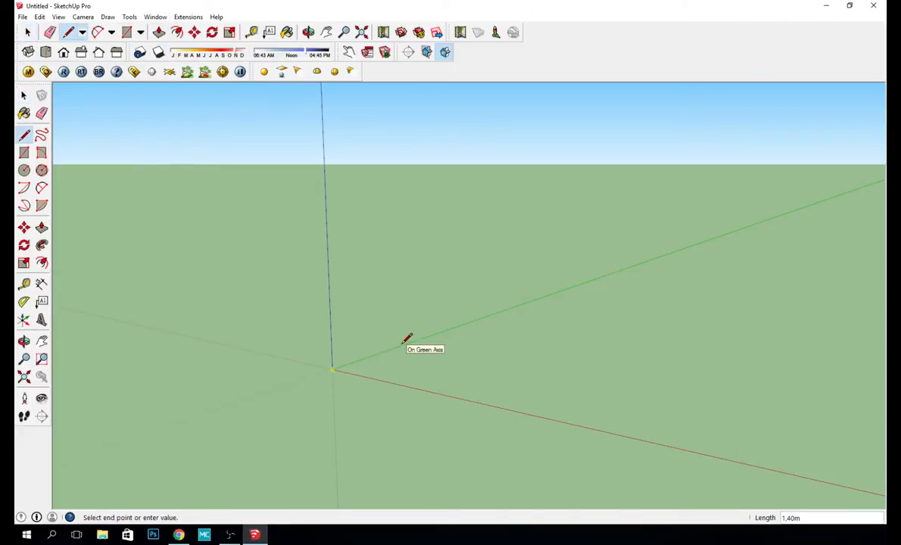
{"action": "key", "text": "Escape"}
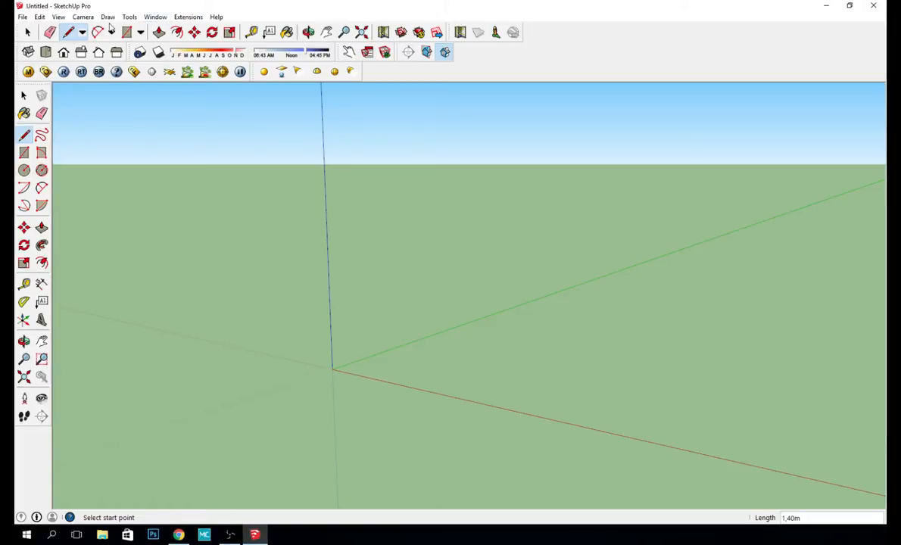
Step: Set the model's decimal length units to mm in the model information settings
{"action": "left_click", "coordinate": [154, 17]}
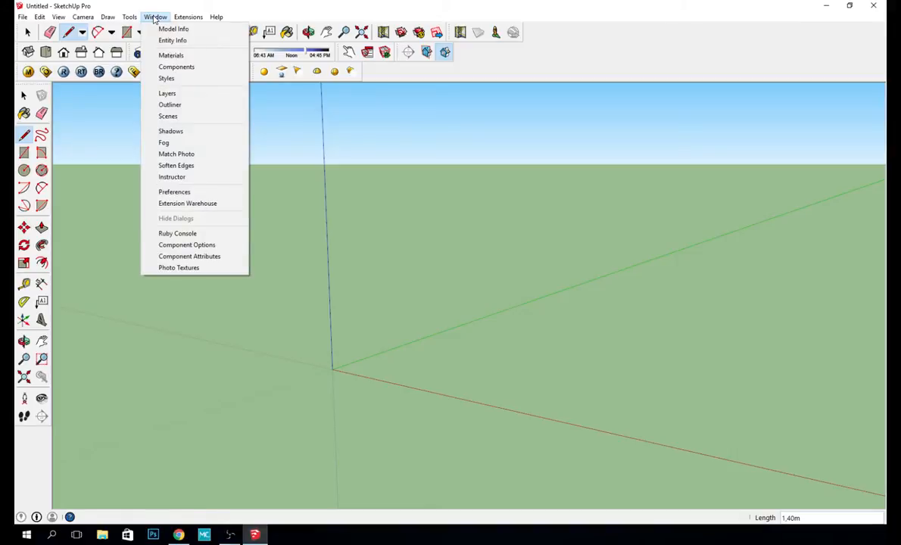
{"action": "left_click", "coordinate": [155, 18]}
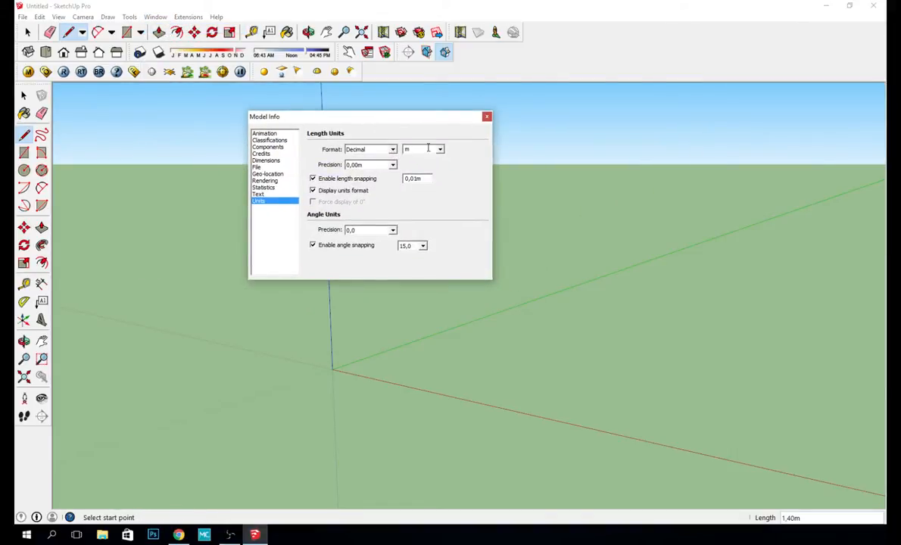
{"action": "left_click", "coordinate": [428, 149]}
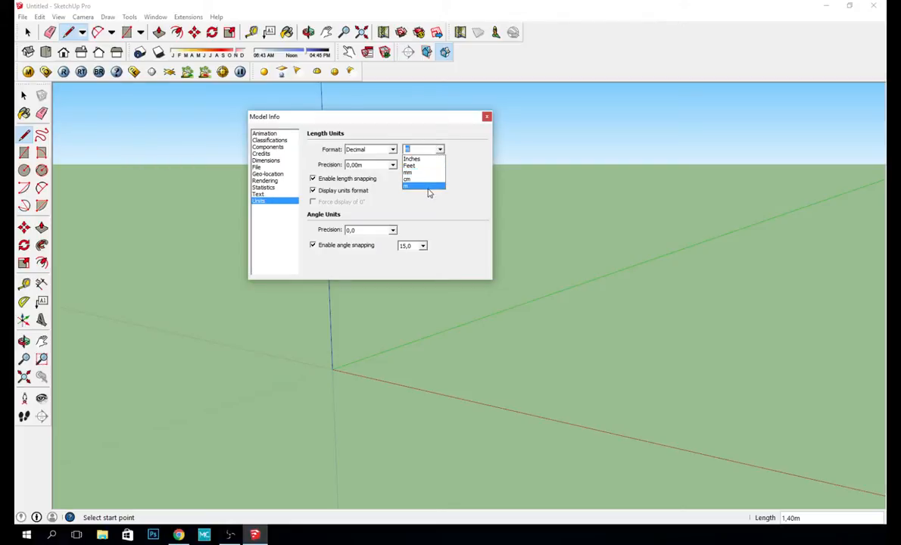
{"action": "left_click", "coordinate": [409, 172]}
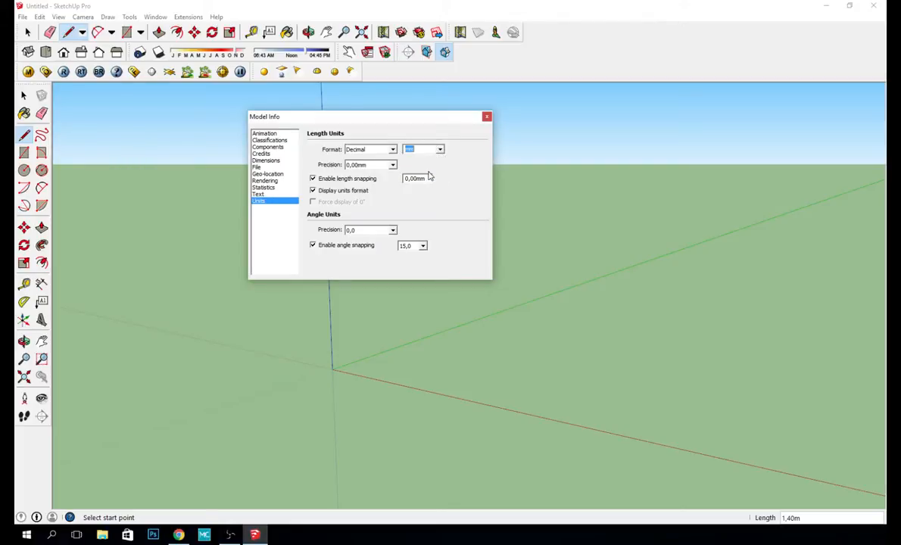
{"action": "left_click", "coordinate": [487, 117]}
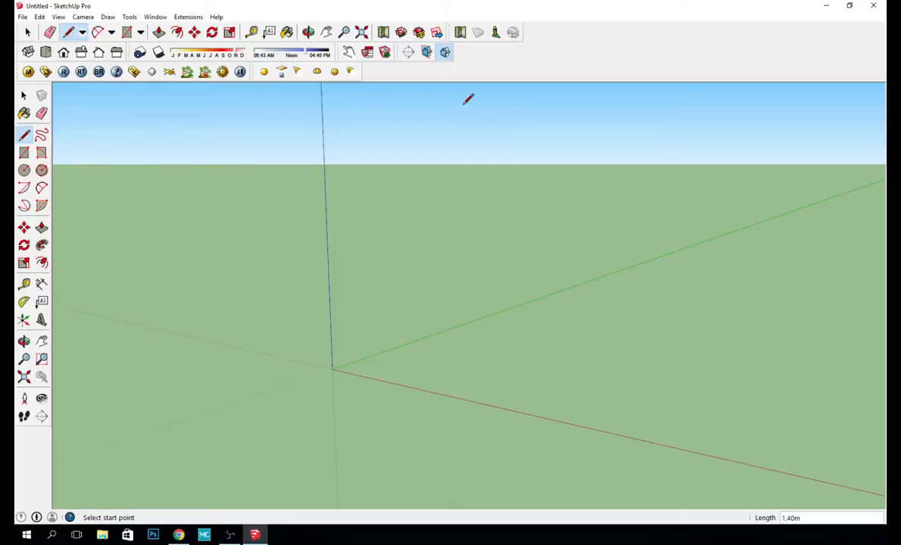
Step: Preview several display styles from the Default Styles collection and apply Default Style to the model
{"action": "left_click", "coordinate": [162, 18]}
{"action": "left_click", "coordinate": [187, 81]}
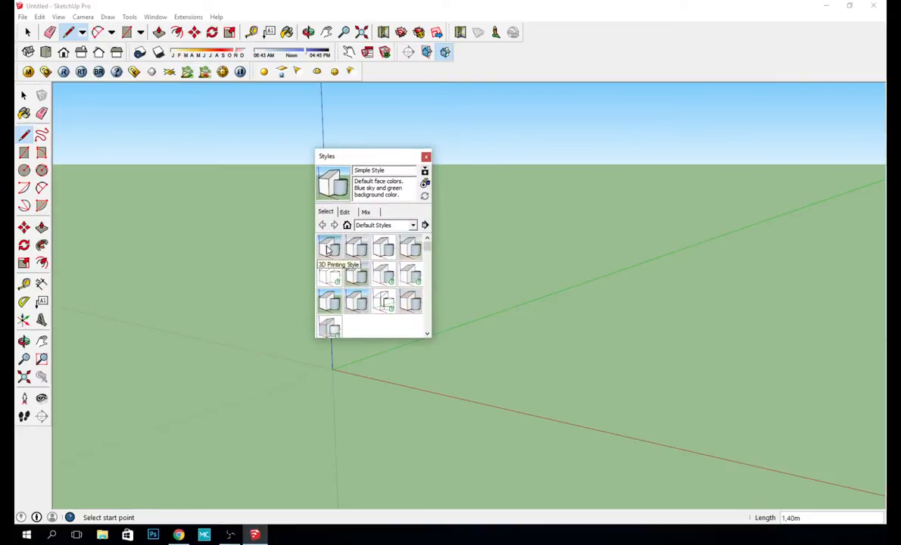
{"action": "left_click", "coordinate": [329, 248]}
{"action": "left_click", "coordinate": [362, 247]}
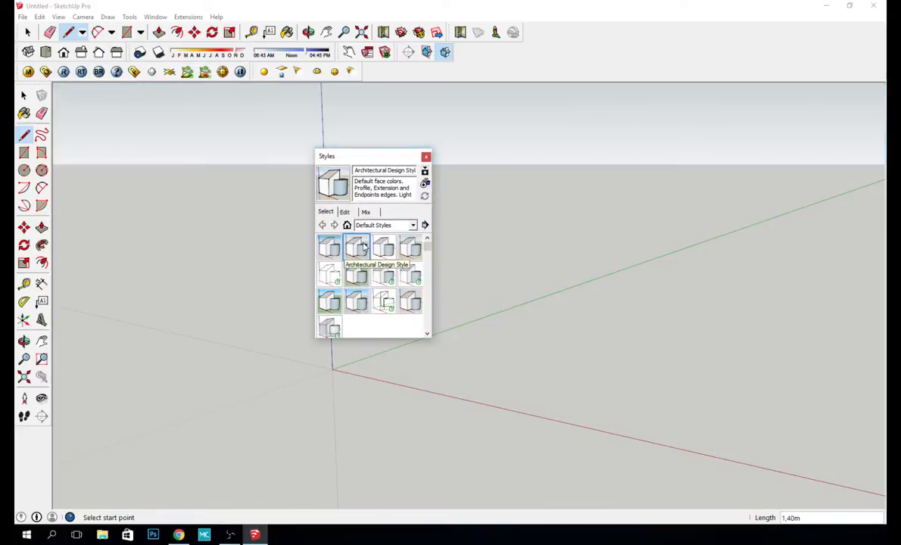
{"action": "left_click_drag", "start_coordinate": [366, 152], "coordinate": [505, 102]}
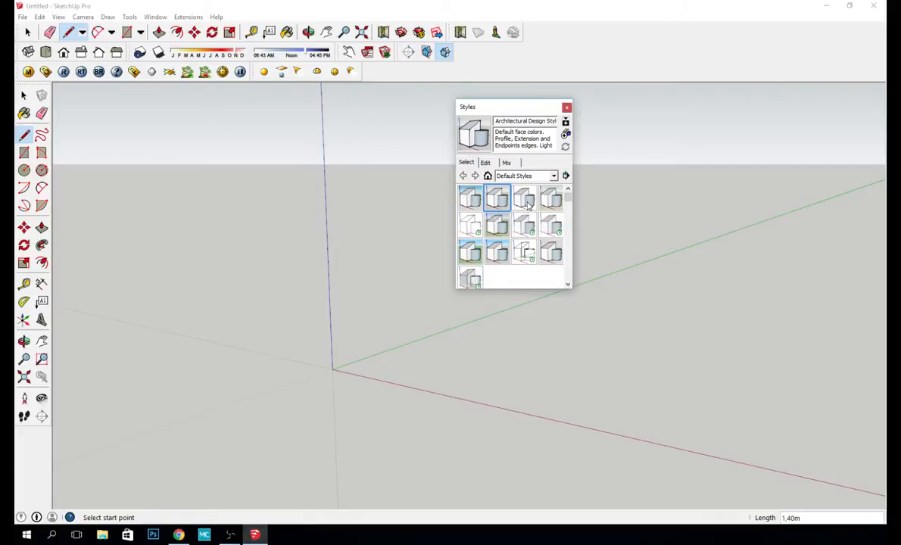
{"action": "left_click", "coordinate": [527, 201]}
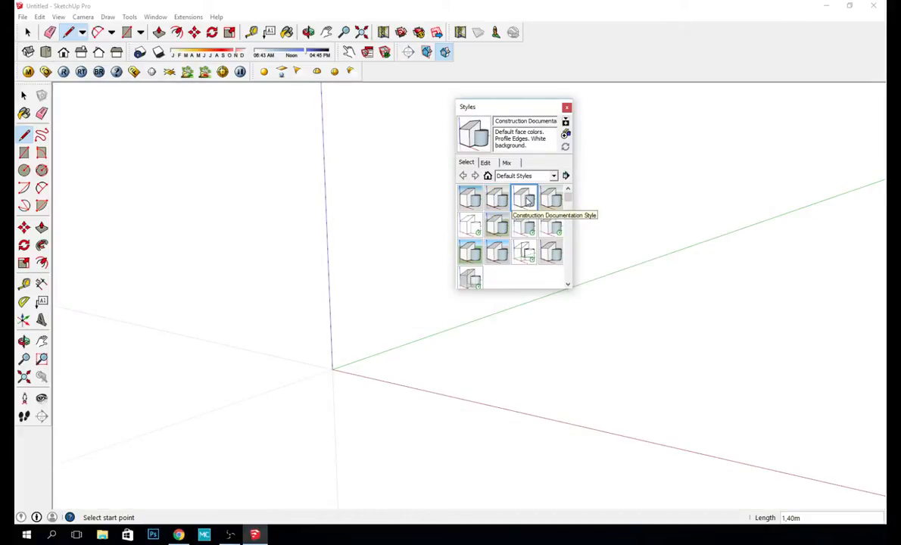
{"action": "left_click", "coordinate": [551, 199]}
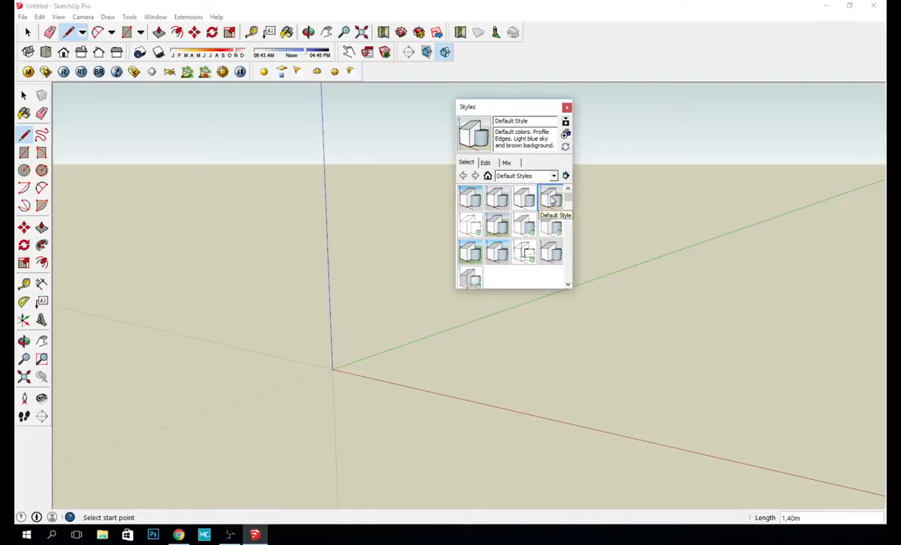
{"action": "left_click", "coordinate": [566, 107]}
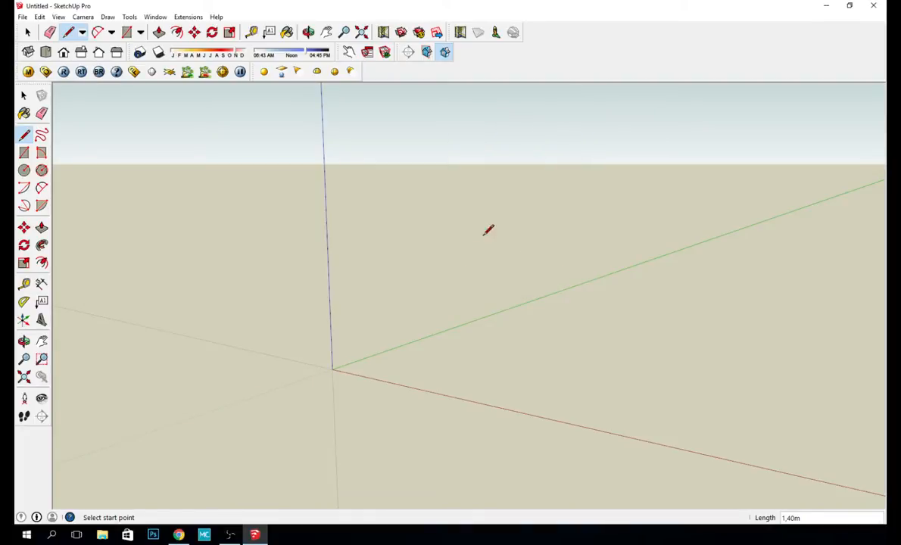
Step: Draw a 400 by 400 mm rectangle on the ground plane with its first corner at the origin
{"action": "left_click", "coordinate": [332, 369]}
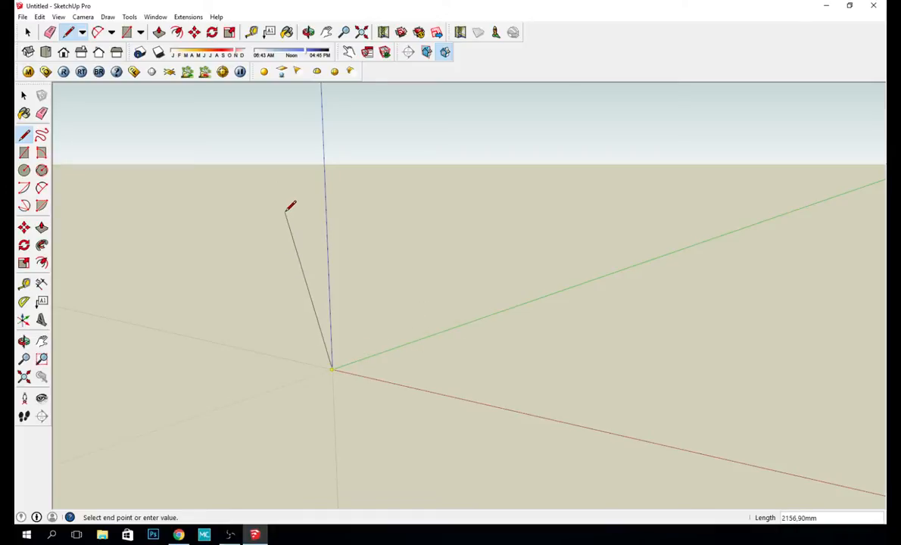
{"action": "key", "text": "Escape"}
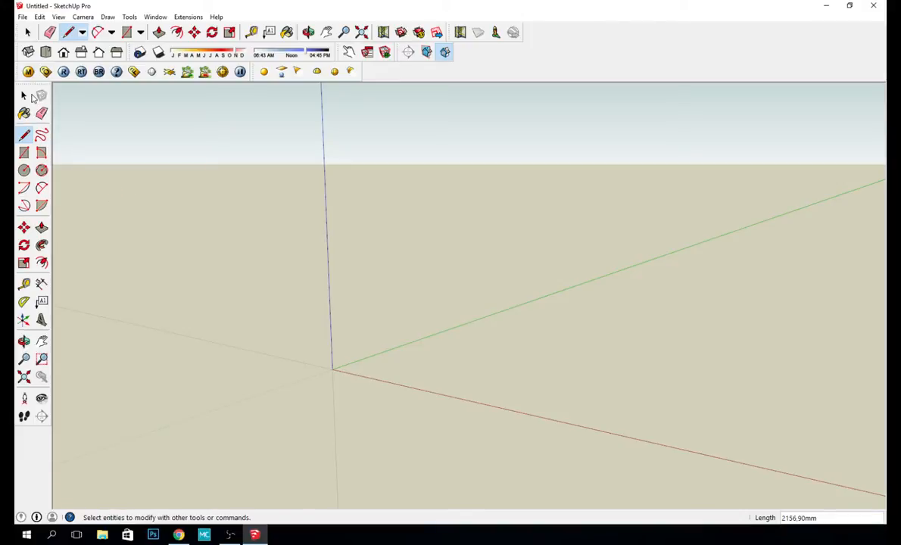
{"action": "left_click", "coordinate": [24, 152]}
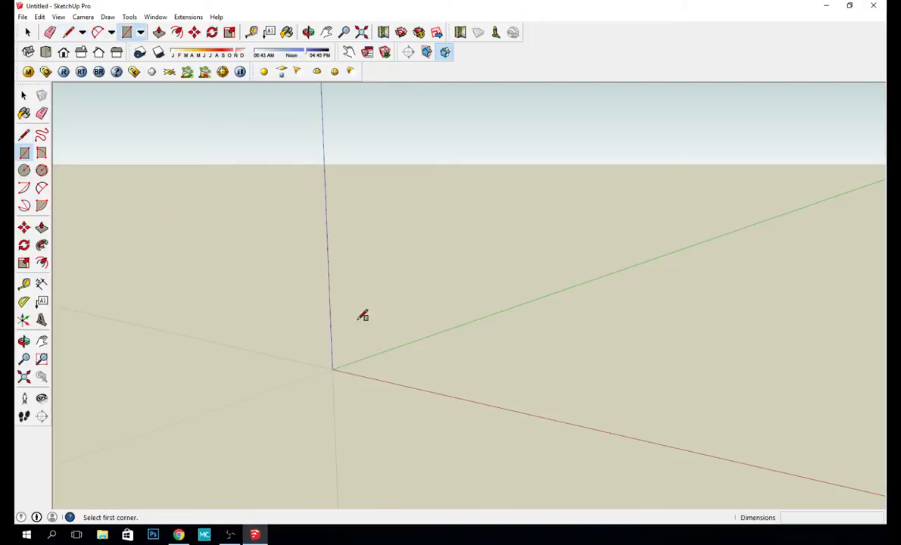
{"action": "left_click", "coordinate": [332, 369]}
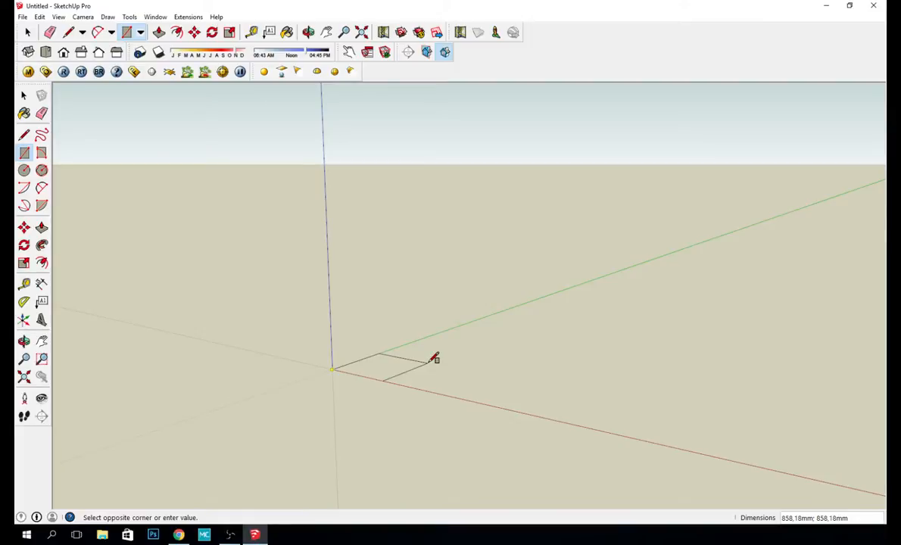
{"action": "type", "text": "400;400"}
{"action": "key", "text": "Return"}
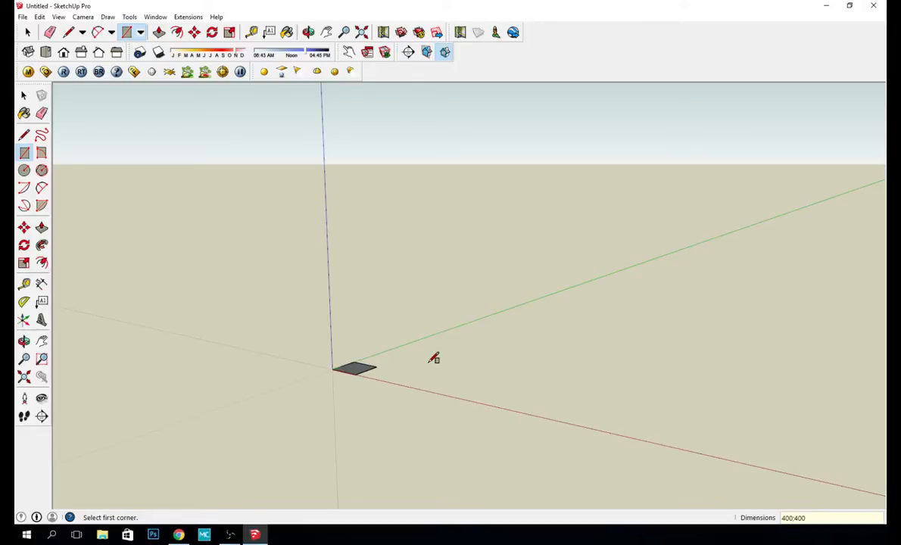
Step: Push/Pull the square face upward by 6 mm to form a thin plate
{"action": "scroll", "coordinate": [396, 401], "scroll_direction": "up", "scroll_amount": 2}
{"action": "scroll", "coordinate": [340, 346], "scroll_direction": "up", "scroll_amount": 5}
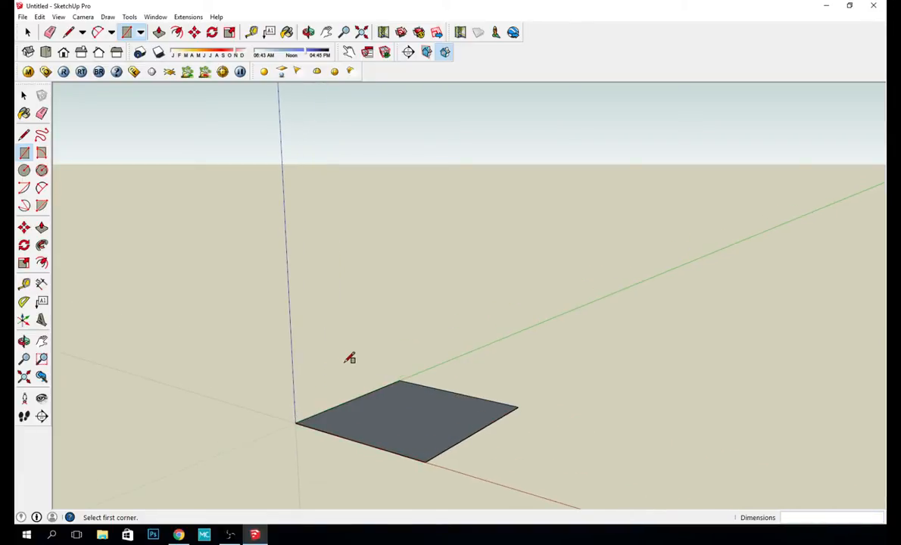
{"action": "middle_click_drag", "start_coordinate": [349, 358], "coordinate": [423, 322]}
{"action": "scroll", "coordinate": [413, 310], "scroll_direction": "up", "scroll_amount": 3}
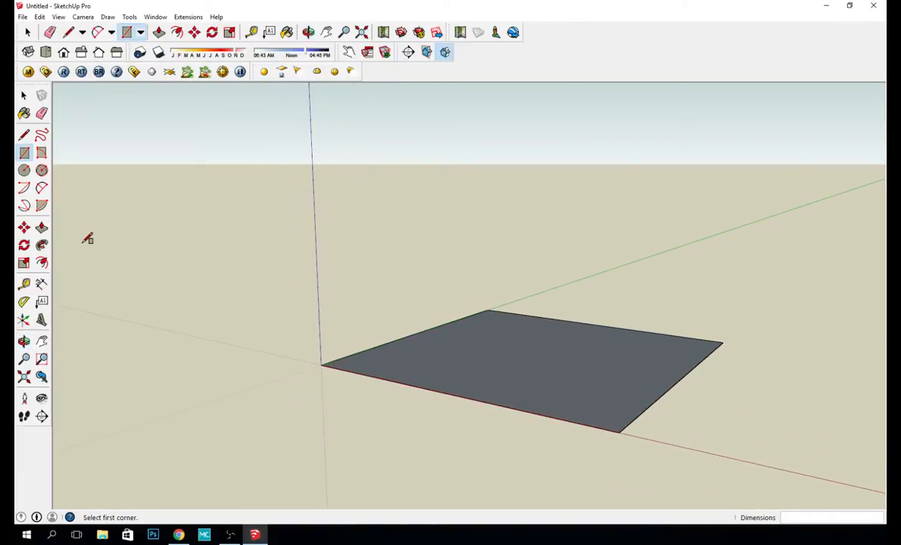
{"action": "left_click", "coordinate": [42, 227]}
{"action": "left_click", "coordinate": [442, 374]}
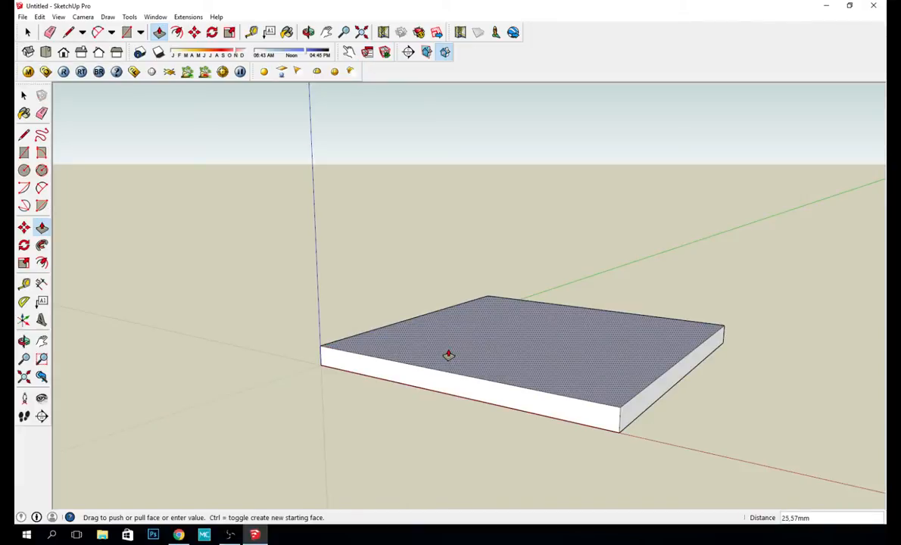
{"action": "type", "text": "6"}
{"action": "key", "text": "Return"}
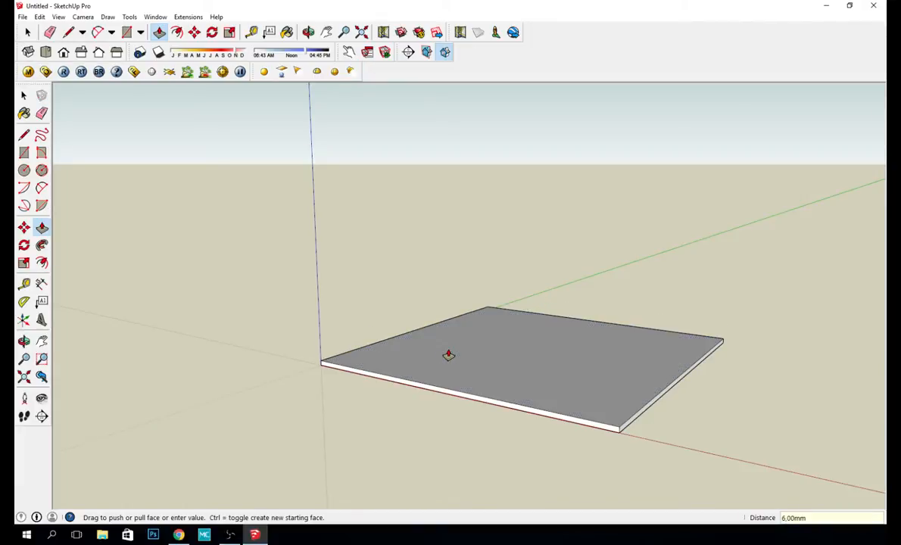
Step: Select the whole 6 mm plate and make it a group
{"action": "left_click", "coordinate": [24, 134]}
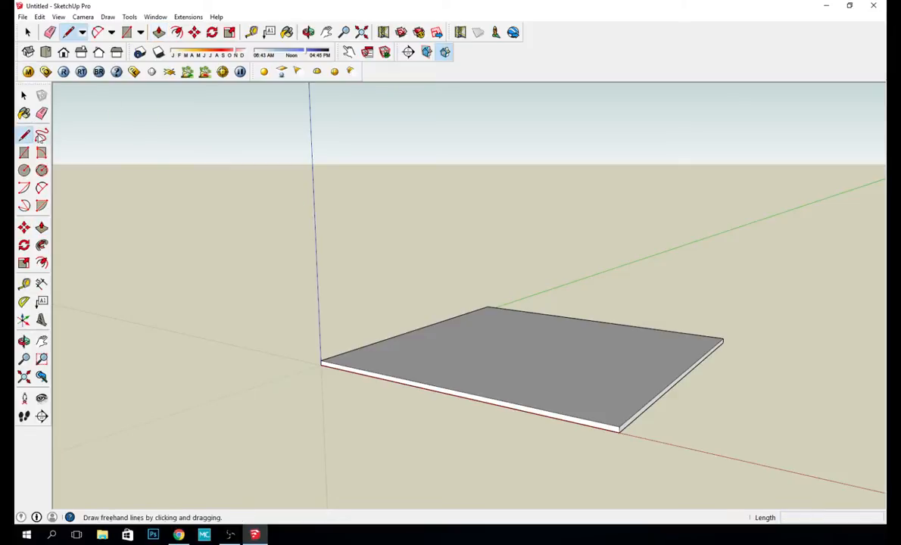
{"action": "key", "text": "space"}
{"action": "left_click_drag", "start_coordinate": [164, 173], "coordinate": [739, 493]}
{"action": "right_click", "coordinate": [612, 362]}
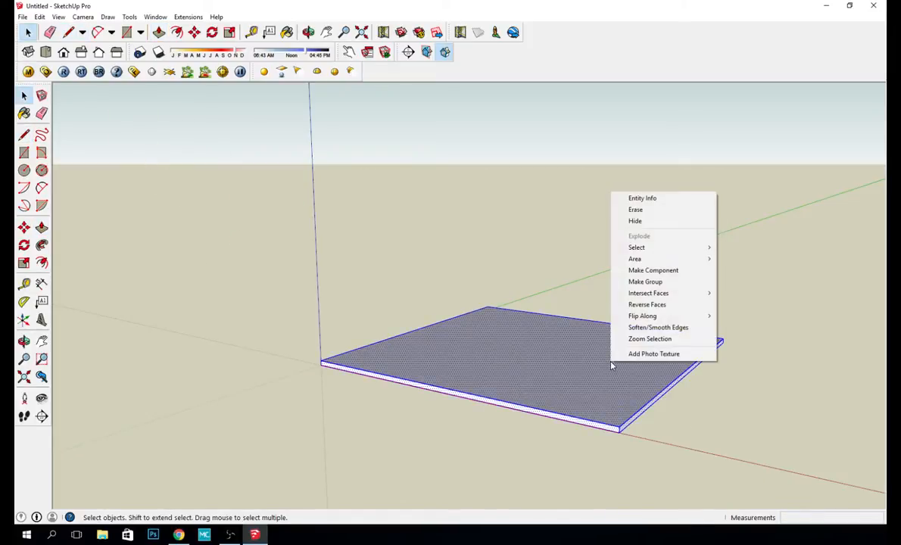
{"action": "left_click", "coordinate": [671, 283]}
Step: Copy the plate group straight up along the blue axis, about 211 mm above the original
{"action": "scroll", "coordinate": [662, 296], "scroll_direction": "down", "scroll_amount": 2}
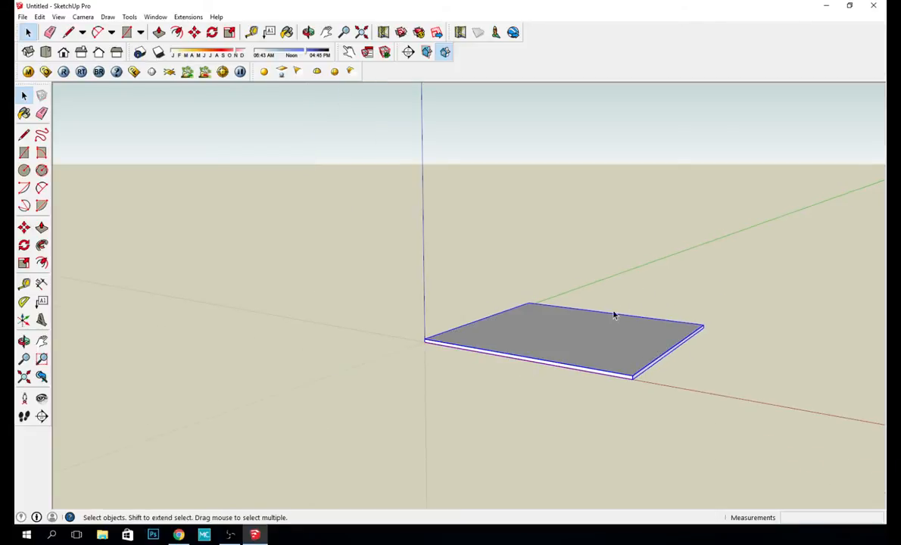
{"action": "middle_click_drag", "start_coordinate": [664, 264], "coordinate": [625, 261]}
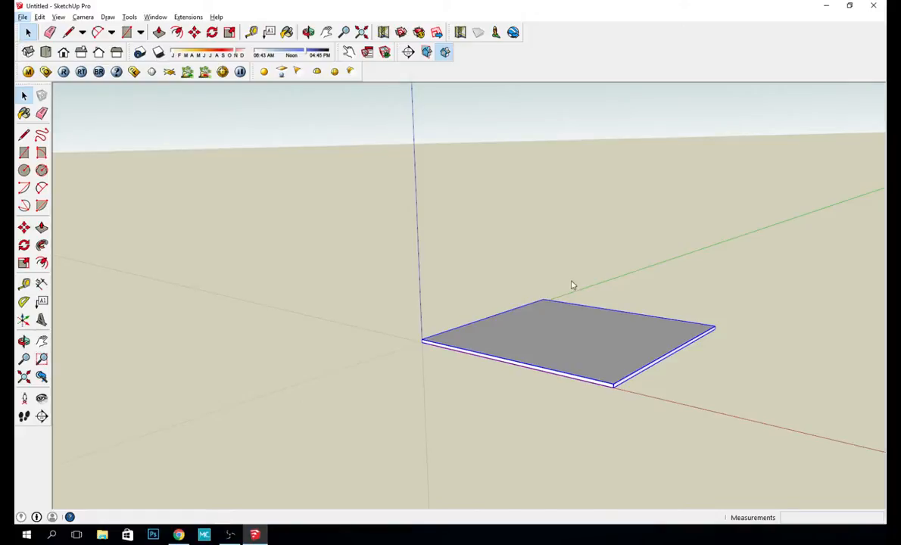
{"action": "key", "text": "h"}
{"action": "left_click_drag", "start_coordinate": [627, 215], "coordinate": [492, 231]}
{"action": "left_click", "coordinate": [24, 94]}
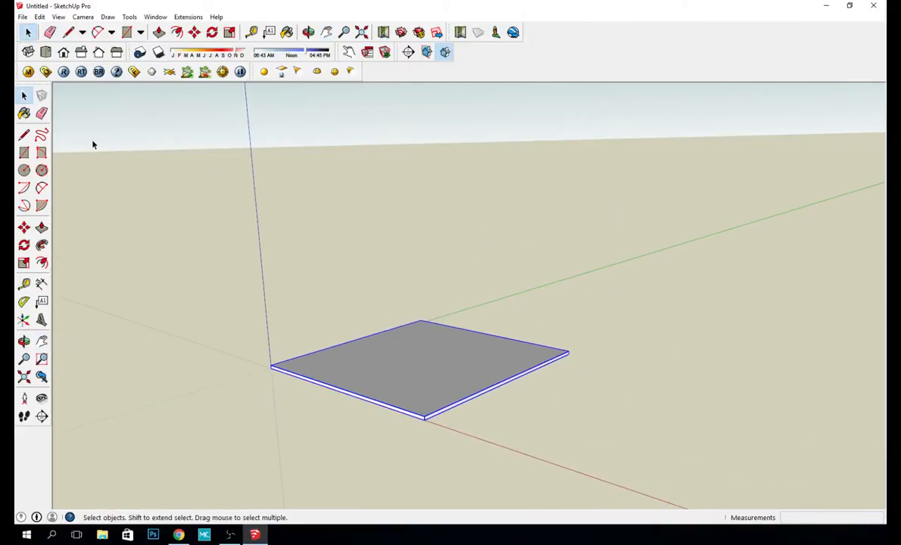
{"action": "left_click", "coordinate": [490, 417]}
{"action": "left_click", "coordinate": [438, 356]}
{"action": "key", "text": "m"}
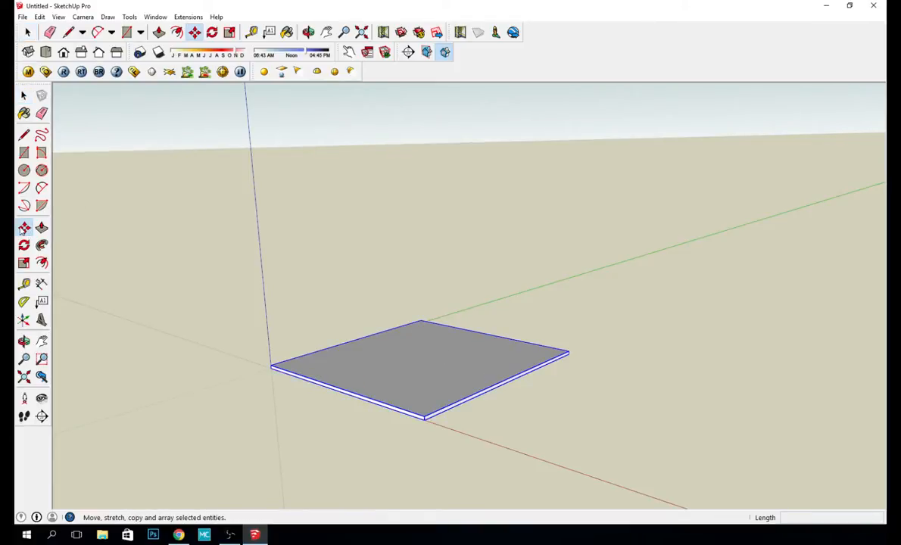
{"action": "left_click", "coordinate": [266, 371], "text": "ctrl"}
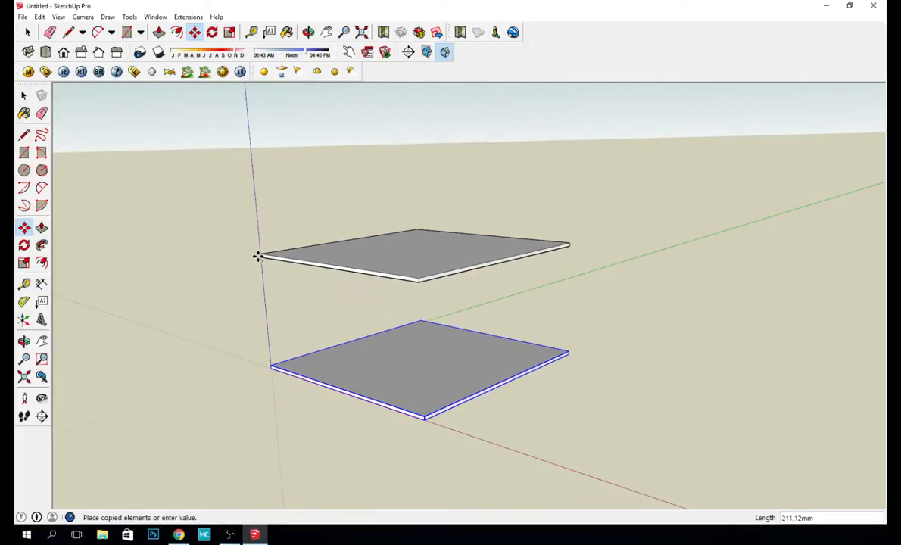
{"action": "left_click", "coordinate": [260, 256]}
Step: Rotate the copied plate 90 degrees so it stands upright, parallel to the green axis
{"action": "key", "text": "o"}
{"action": "left_click_drag", "start_coordinate": [249, 260], "coordinate": [318, 242]}
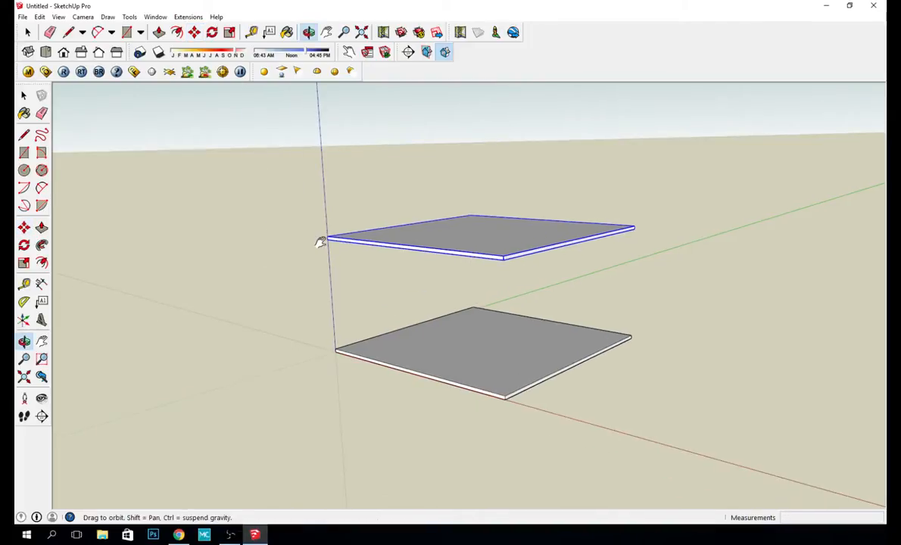
{"action": "key", "text": "m"}
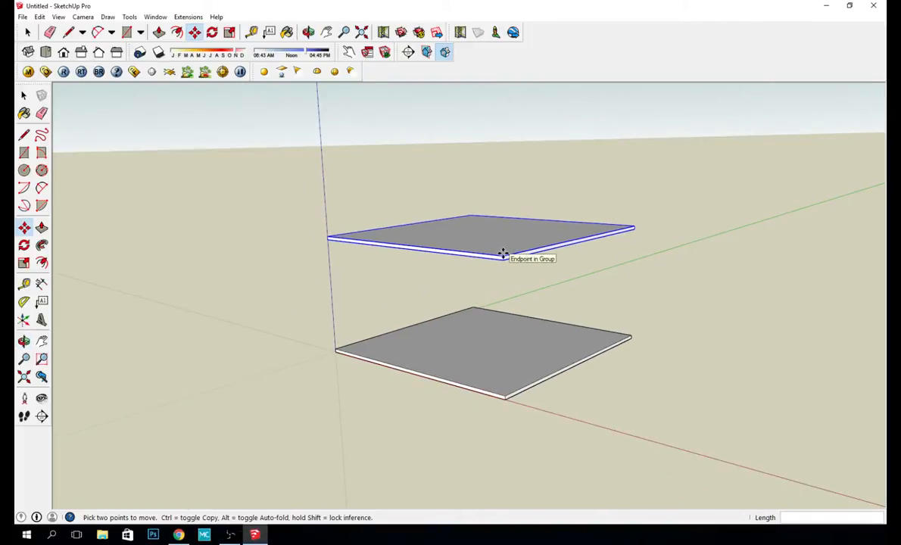
{"action": "key", "text": "q"}
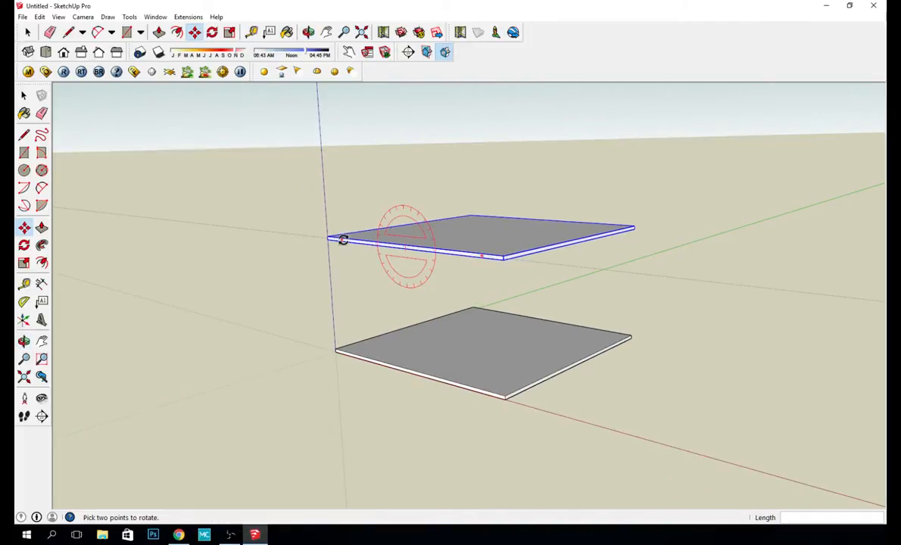
{"action": "key", "text": "m"}
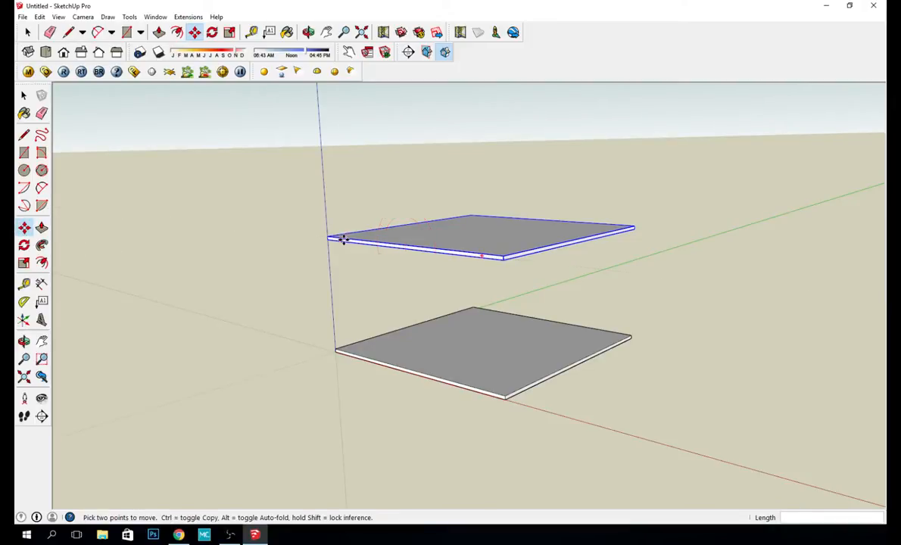
{"action": "key", "text": "q"}
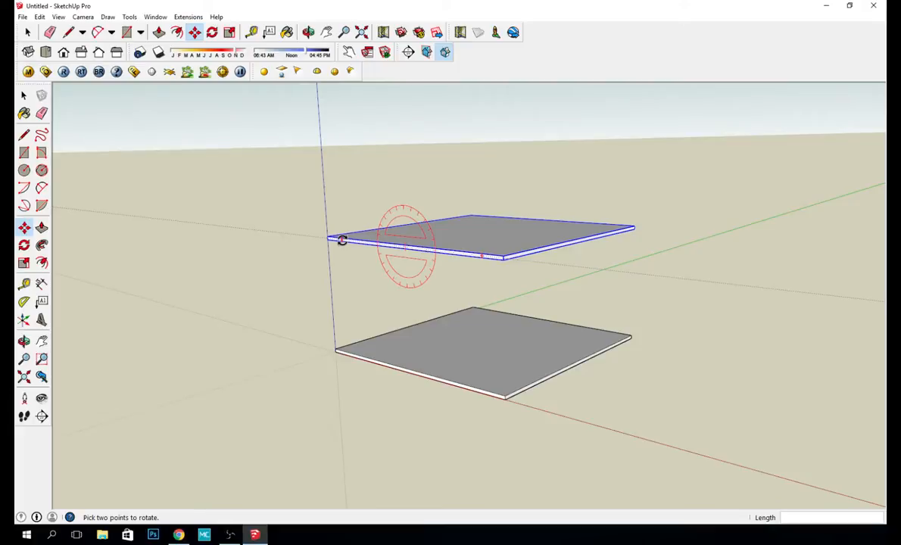
{"action": "key", "text": "m"}
{"action": "scroll", "coordinate": [327, 238], "scroll_direction": "up", "scroll_amount": 2}
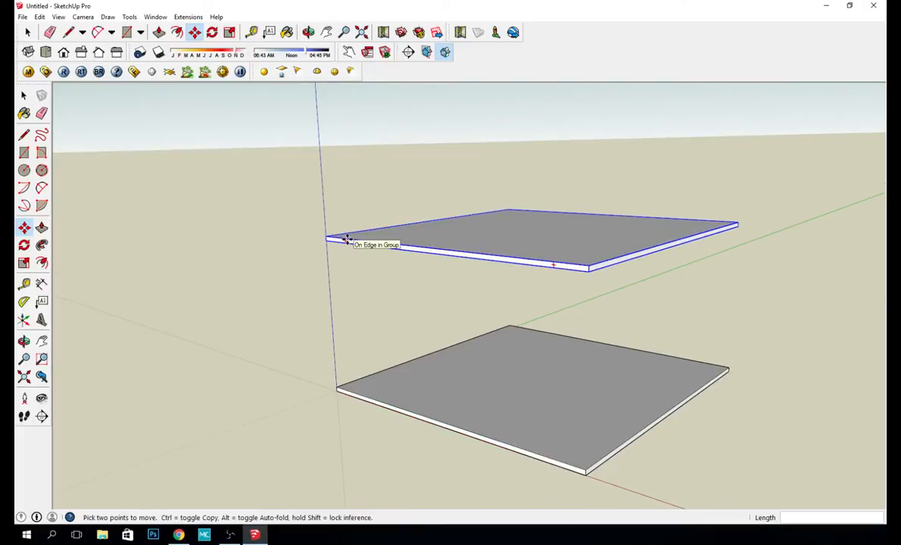
{"action": "key", "text": "q"}
{"action": "left_click", "coordinate": [345, 241]}
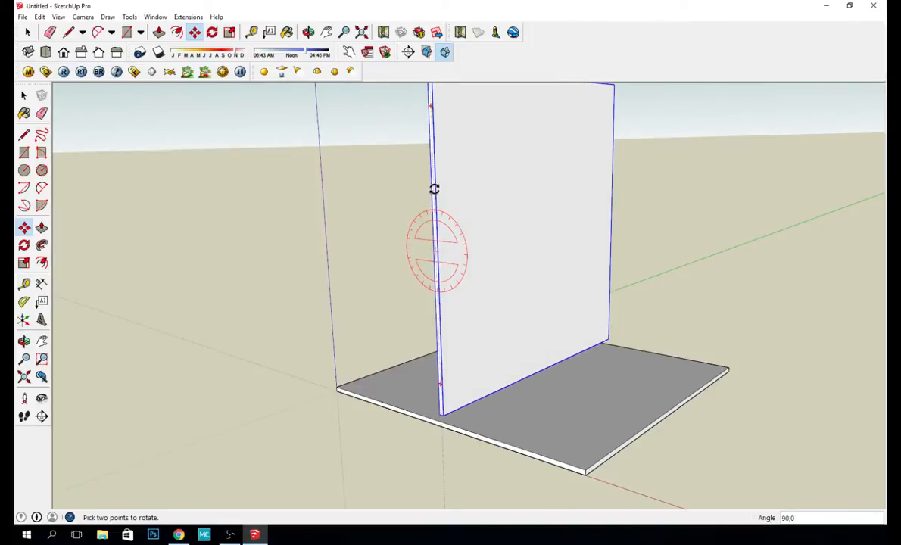
{"action": "left_click", "coordinate": [439, 212]}
Step: Move the upright panel by its bottom front corner onto the base plate's top corner at the edge away from the origin
{"action": "key", "text": "m"}
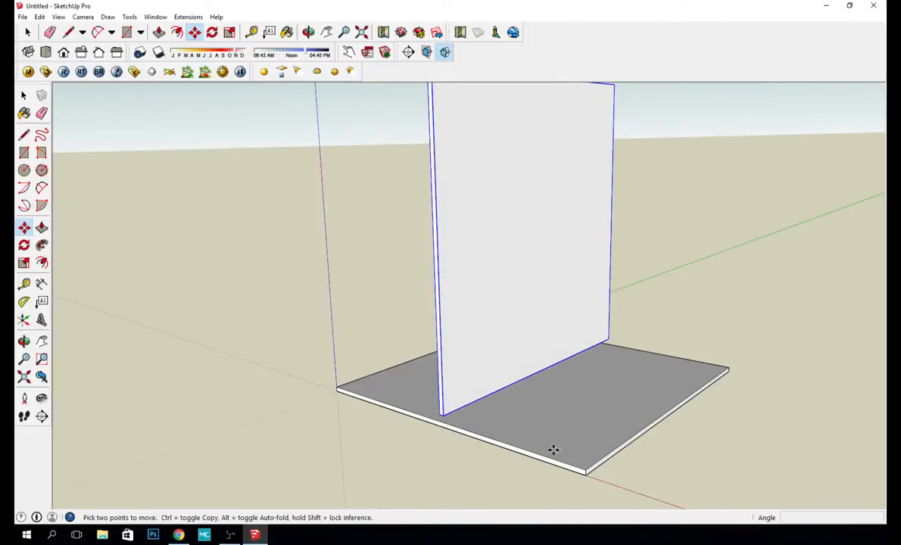
{"action": "left_click", "coordinate": [444, 415]}
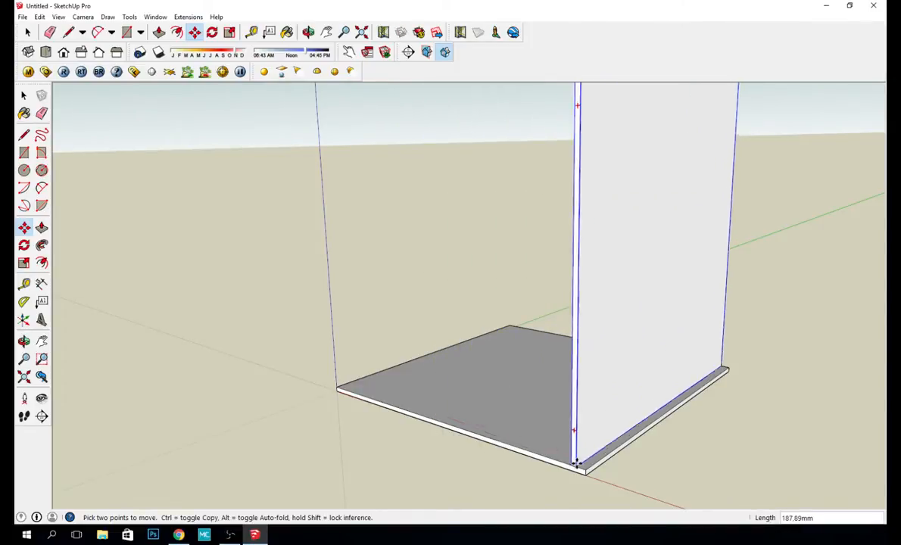
{"action": "left_click", "coordinate": [582, 470]}
Step: Copy the upright panel to the opposite edge of the base plate, snapping it to the corner at the origin
{"action": "scroll", "coordinate": [490, 364], "scroll_direction": "down", "scroll_amount": 3}
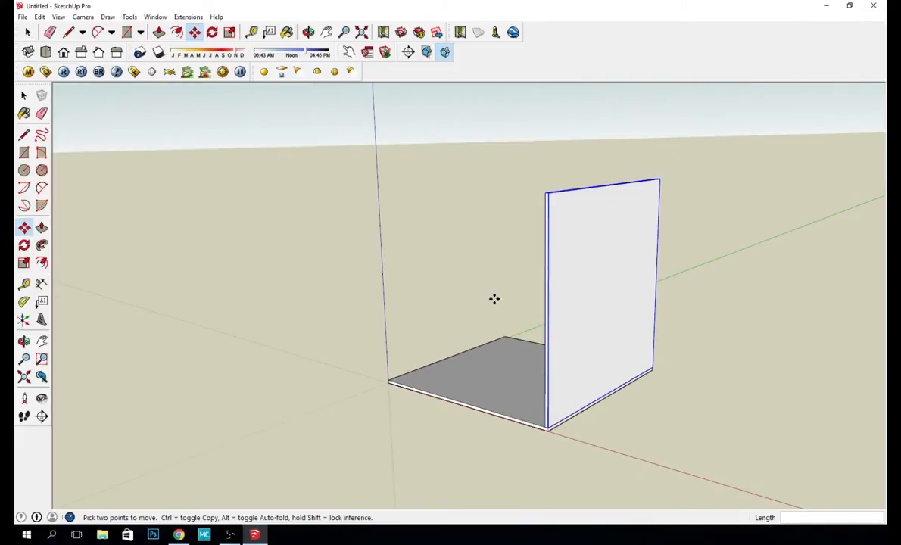
{"action": "mouse_move", "coordinate": [462, 295]}
{"action": "middle_mouse_down"}
{"action": "mouse_move", "coordinate": [423, 281]}
{"action": "mouse_move", "coordinate": [447, 272]}
{"action": "mouse_move", "coordinate": [592, 281]}
{"action": "mouse_move", "coordinate": [643, 255]}
{"action": "mouse_move", "coordinate": [646, 272]}
{"action": "middle_mouse_up"}
{"action": "scroll", "coordinate": [589, 343], "scroll_direction": "up", "scroll_amount": 2}
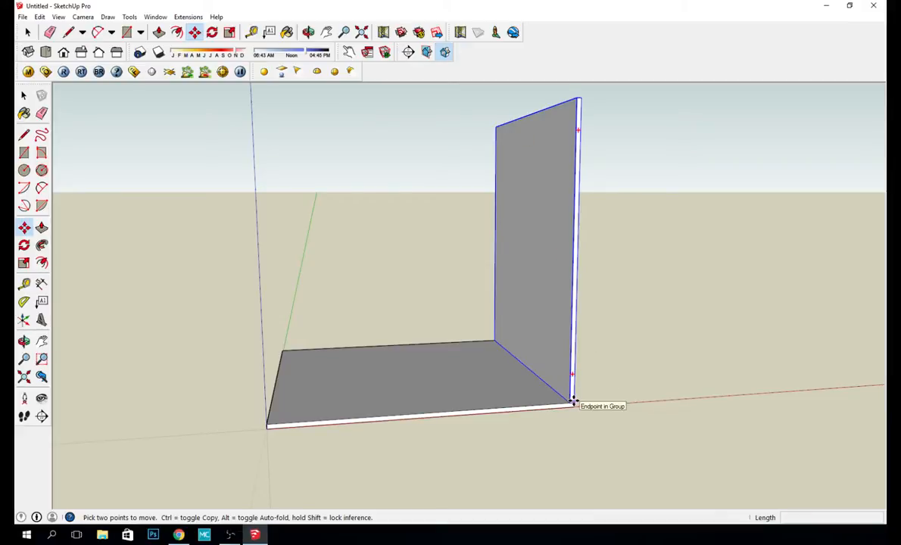
{"action": "key", "text": "ctrl"}
{"action": "left_click", "coordinate": [567, 401]}
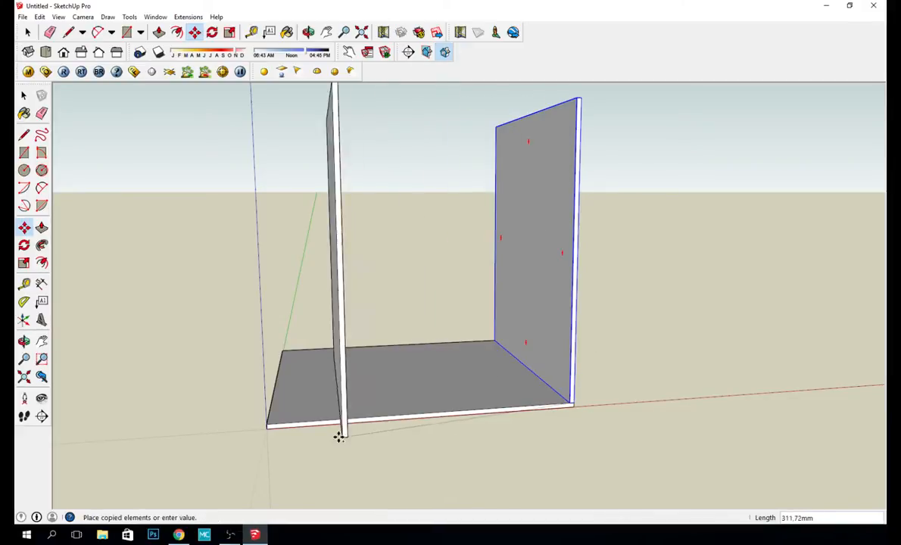
{"action": "left_click", "coordinate": [263, 426]}
{"action": "key", "text": "space"}
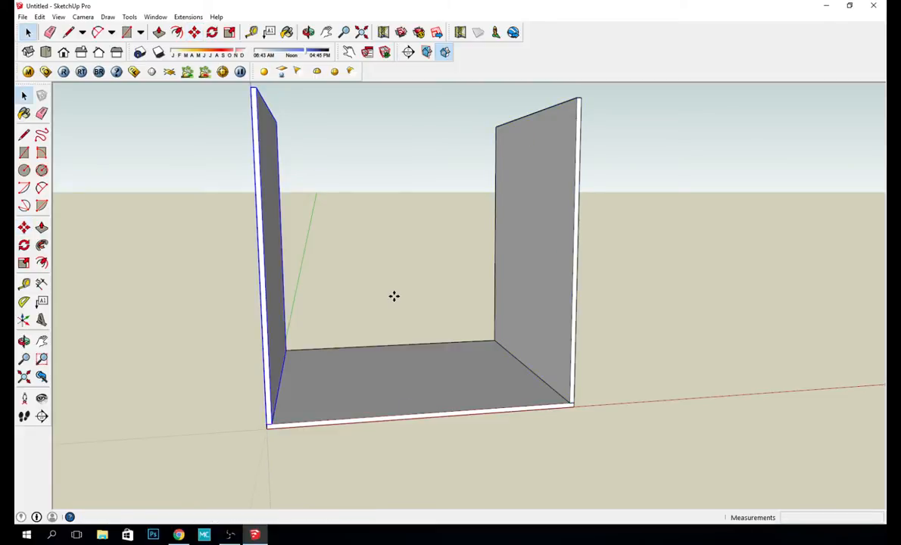
Step: Place a guide point with the Tape Measure 400 mm above the origin along the blue axis
{"action": "middle_click_drag", "start_coordinate": [394, 295], "coordinate": [517, 301]}
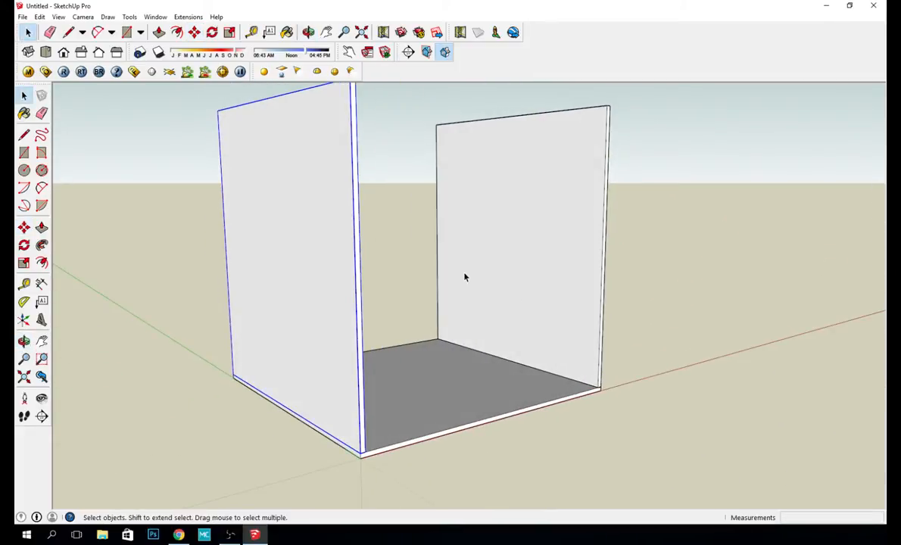
{"action": "middle_click_drag", "start_coordinate": [465, 278], "coordinate": [365, 273]}
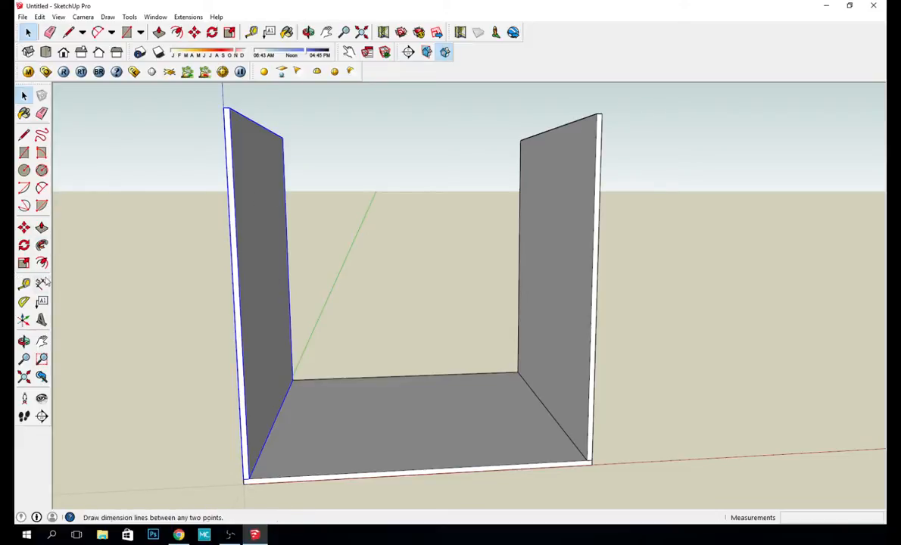
{"action": "left_click", "coordinate": [24, 283]}
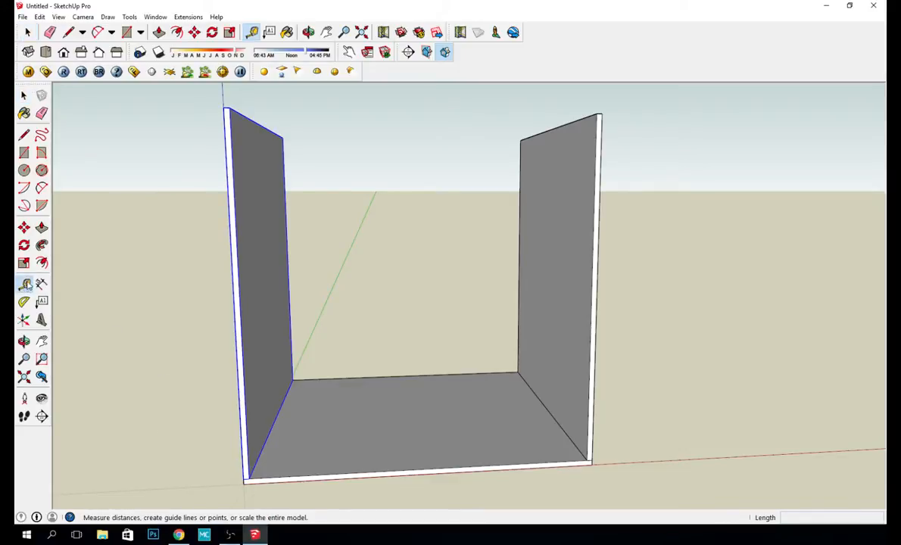
{"action": "left_click", "coordinate": [250, 478]}
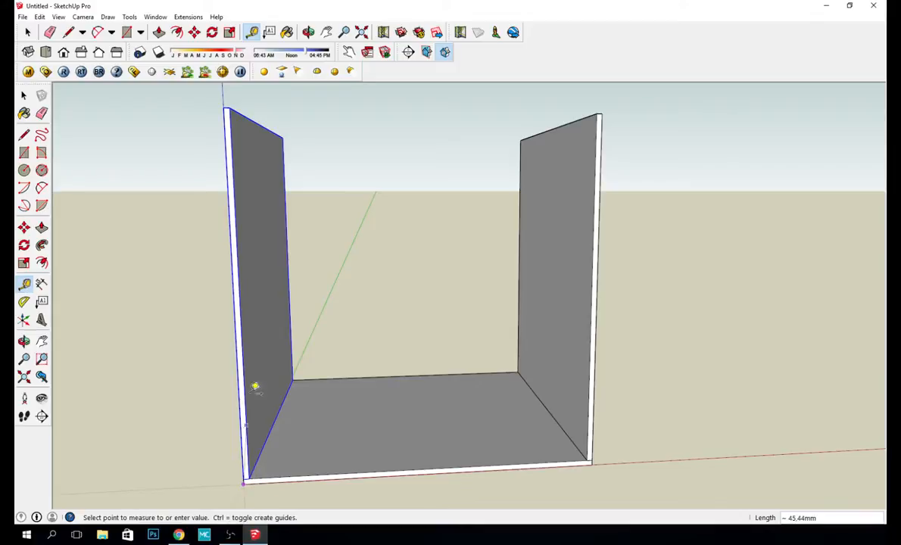
{"action": "middle_click_drag", "start_coordinate": [223, 104], "coordinate": [280, 162], "text": "shift"}
{"action": "scroll", "coordinate": [280, 122], "scroll_direction": "up", "scroll_amount": 1}
{"action": "scroll", "coordinate": [277, 119], "scroll_direction": "down", "scroll_amount": 3}
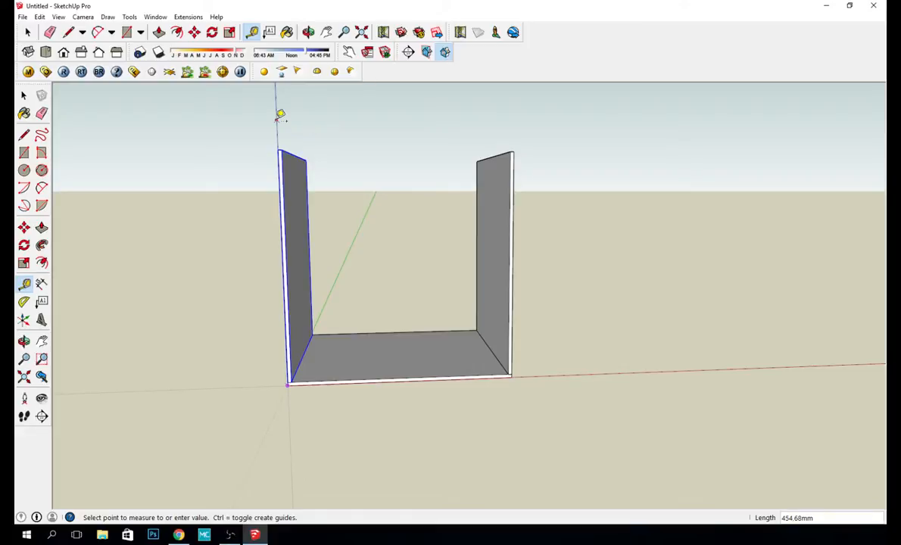
{"action": "type", "text": "400"}
{"action": "key", "text": "Return"}
Step: Scale both side panels together down in height to the guide point, a blue scale of about 0.99, and deselect them
{"action": "scroll", "coordinate": [298, 160], "scroll_direction": "up", "scroll_amount": 5}
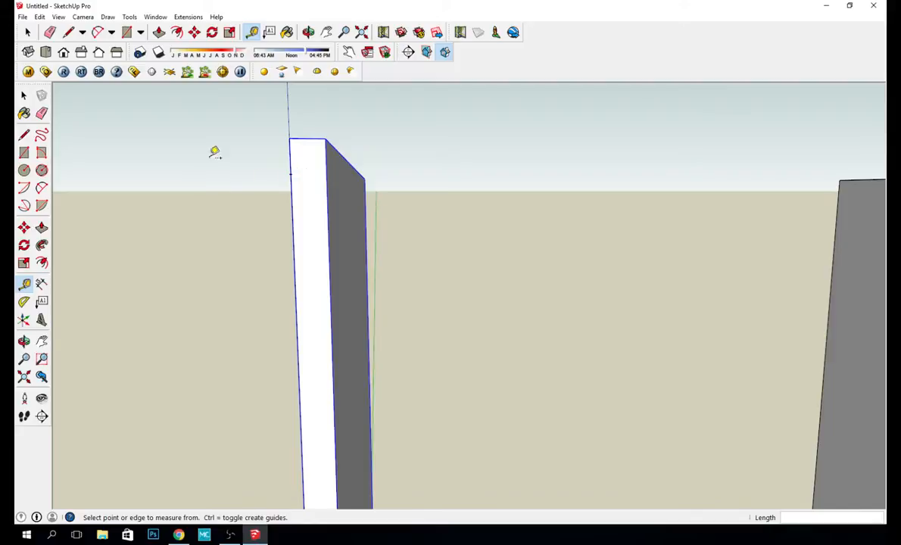
{"action": "left_click", "coordinate": [23, 95]}
{"action": "scroll", "coordinate": [233, 186], "scroll_direction": "down", "scroll_amount": 1}
{"action": "mouse_move", "coordinate": [233, 186]}
{"action": "middle_mouse_down"}
{"action": "mouse_move", "coordinate": [346, 233]}
{"action": "mouse_move", "coordinate": [388, 220]}
{"action": "middle_mouse_up"}
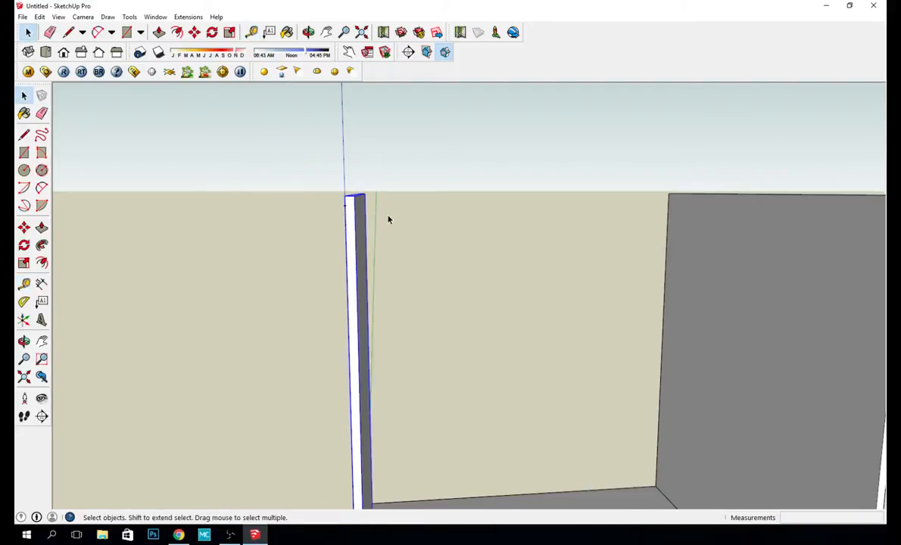
{"action": "left_click", "coordinate": [725, 203]}
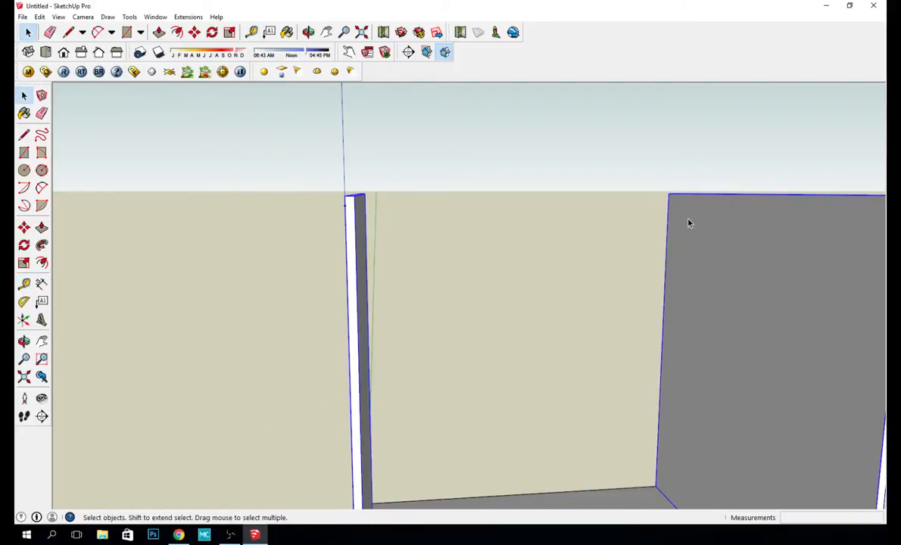
{"action": "mouse_move", "coordinate": [665, 224]}
{"action": "middle_mouse_down"}
{"action": "mouse_move", "coordinate": [635, 202]}
{"action": "mouse_move", "coordinate": [617, 202]}
{"action": "mouse_move", "coordinate": [633, 218]}
{"action": "mouse_move", "coordinate": [626, 221]}
{"action": "middle_mouse_up"}
{"action": "key", "text": "s"}
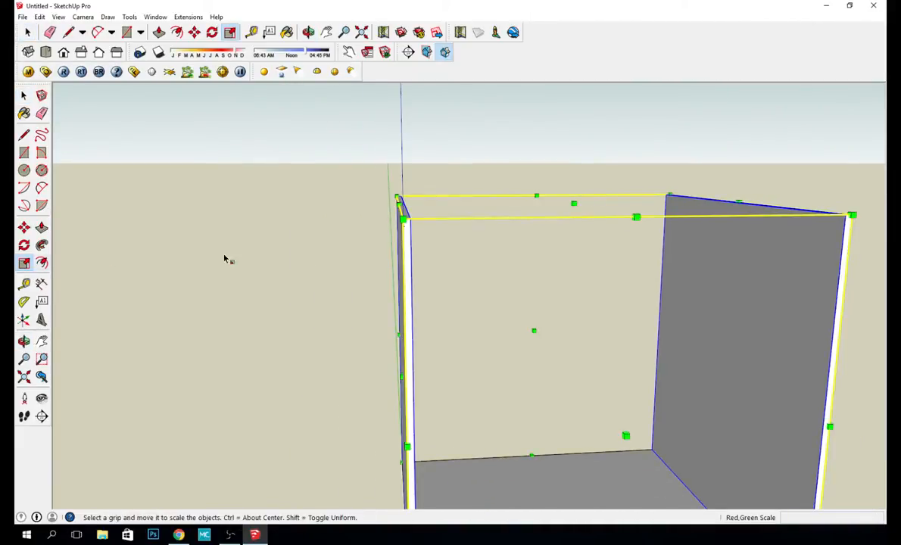
{"action": "left_click_drag", "start_coordinate": [573, 198], "coordinate": [401, 226]}
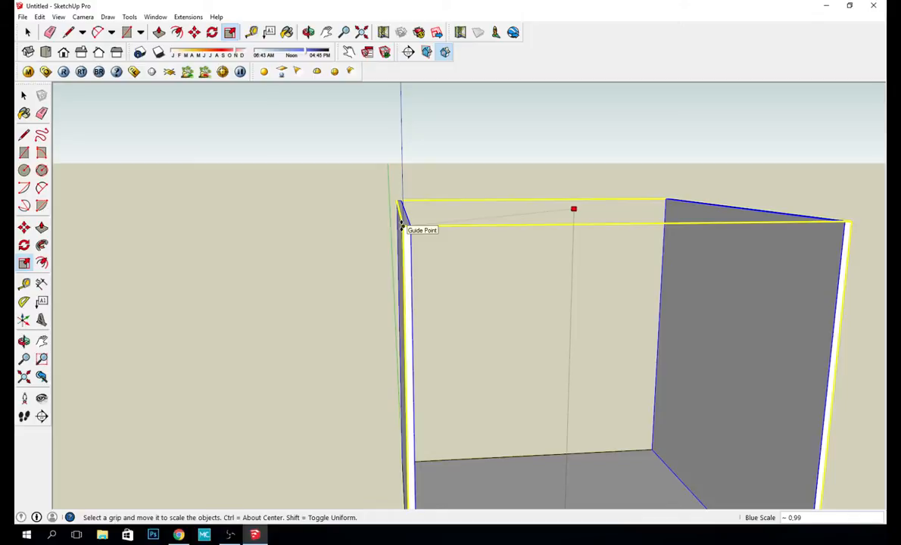
{"action": "left_click_drag", "start_coordinate": [401, 226], "coordinate": [402, 227]}
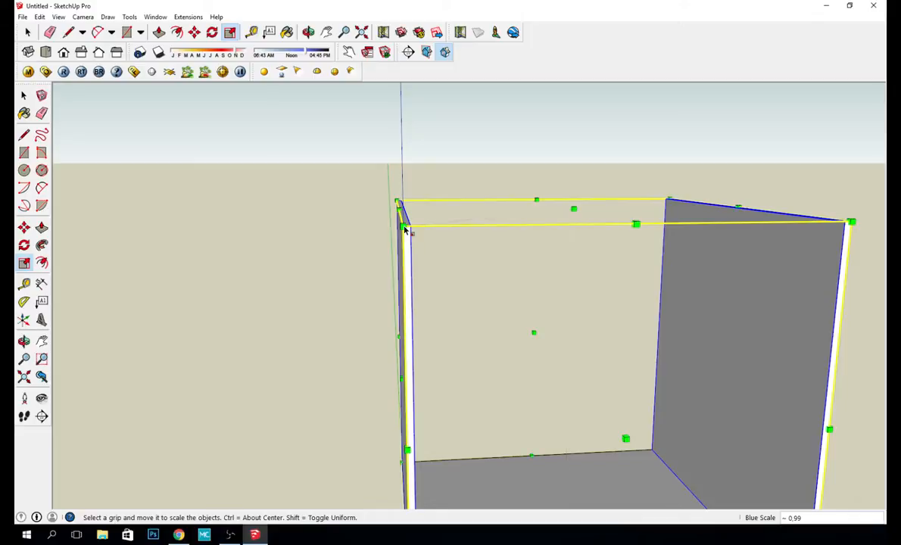
{"action": "scroll", "coordinate": [630, 180], "scroll_direction": "down", "scroll_amount": 4}
{"action": "key", "text": "space"}
{"action": "left_click", "coordinate": [547, 153]}
Step: Copy both side panels together about 178 mm along the front edge of the base plate toward the origin
{"action": "middle_click_drag", "start_coordinate": [552, 162], "coordinate": [450, 155]}
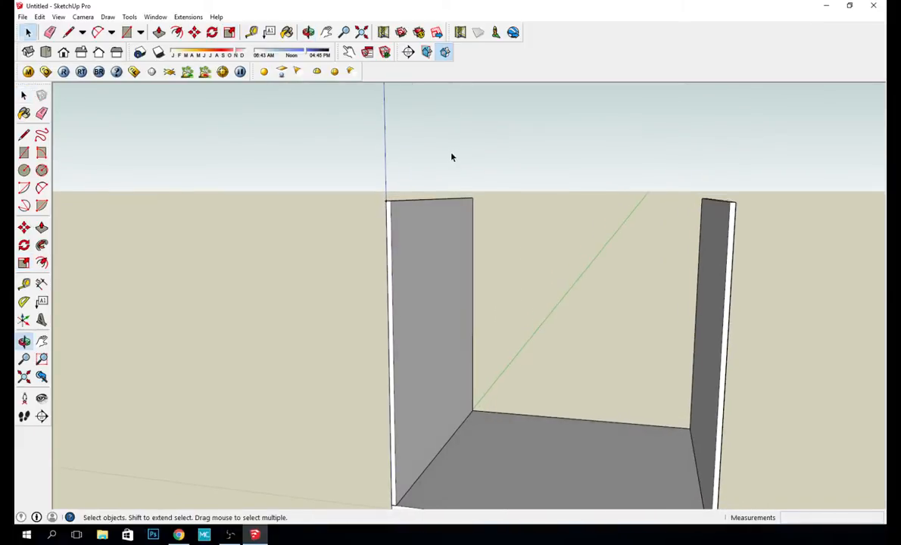
{"action": "middle_click_drag", "start_coordinate": [579, 191], "coordinate": [590, 135]}
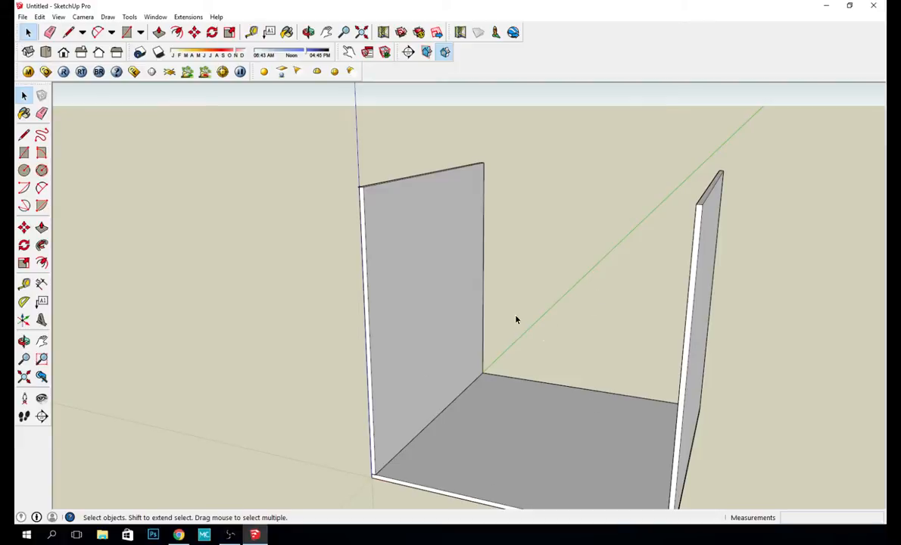
{"action": "left_click", "coordinate": [710, 292], "text": "shift"}
{"action": "mouse_move", "coordinate": [739, 316]}
{"action": "middle_mouse_down"}
{"action": "mouse_move", "coordinate": [770, 331]}
{"action": "mouse_move", "coordinate": [738, 263]}
{"action": "mouse_move", "coordinate": [744, 328]}
{"action": "middle_mouse_up"}
{"action": "key", "text": "m"}
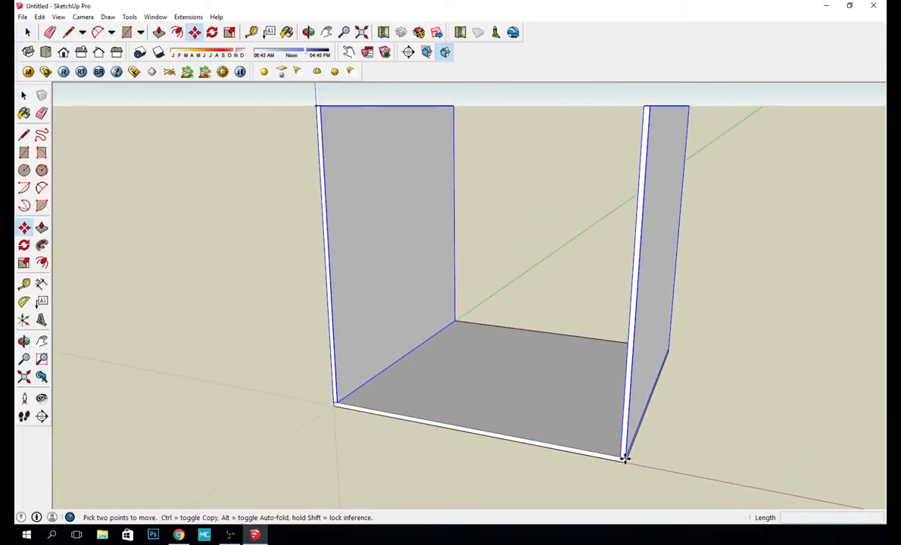
{"action": "left_click", "coordinate": [624, 458]}
{"action": "key", "text": "ctrl"}
{"action": "left_click", "coordinate": [482, 428]}
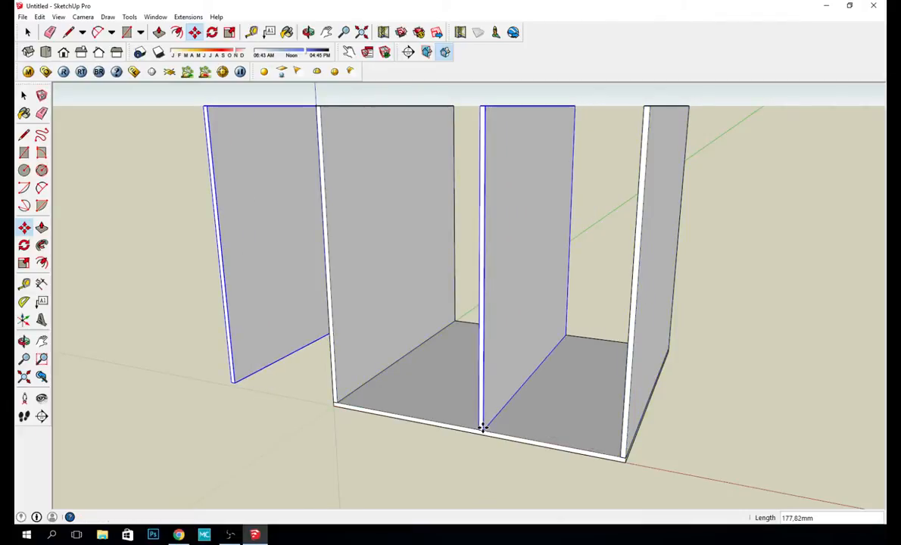
Step: Rotate both copied panels 90 degrees about the copied panel's lower corner on the base plate's front edge
{"action": "scroll", "coordinate": [431, 333], "scroll_direction": "up", "scroll_amount": 3}
{"action": "scroll", "coordinate": [439, 324], "scroll_direction": "down", "scroll_amount": 6}
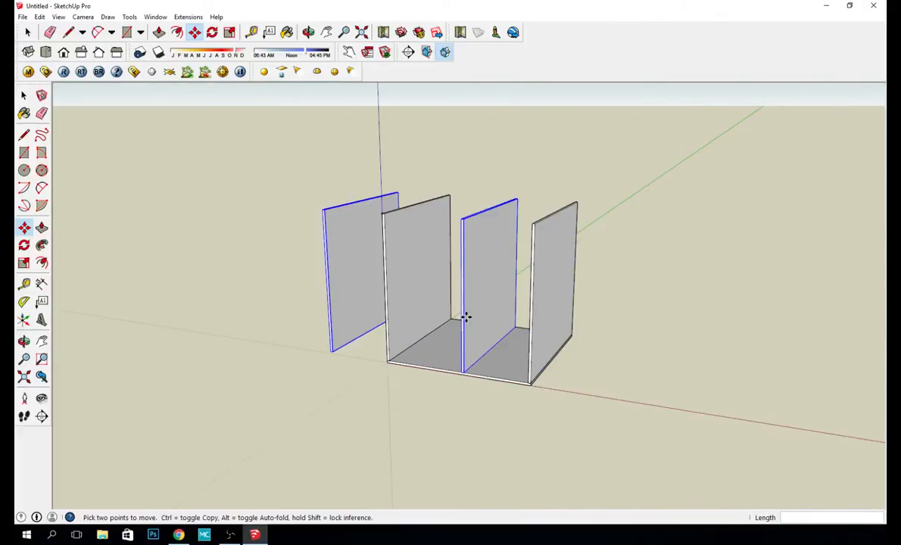
{"action": "left_click", "coordinate": [24, 244]}
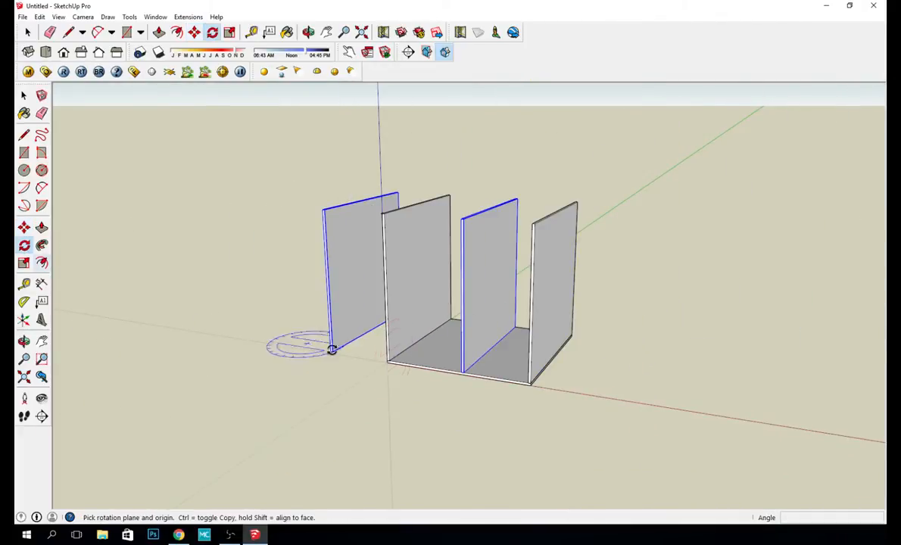
{"action": "left_click", "coordinate": [464, 377]}
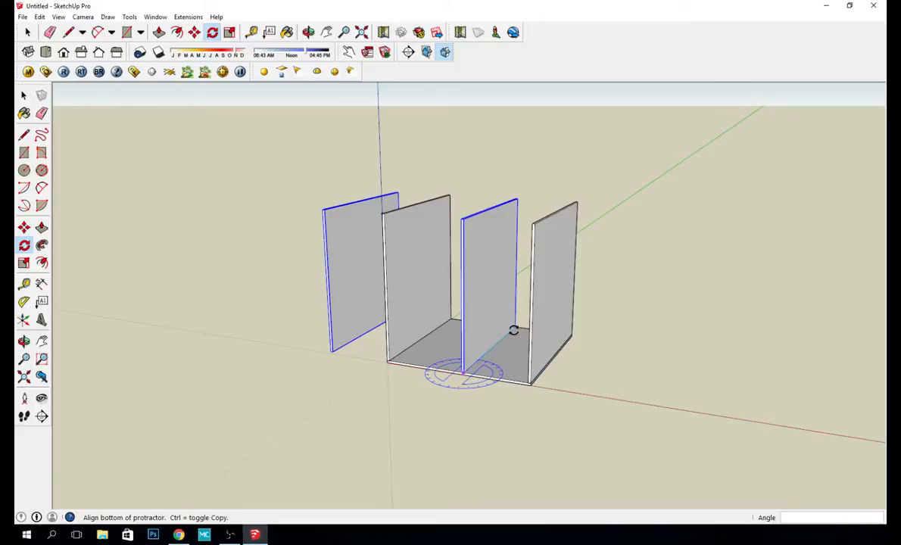
{"action": "left_click", "coordinate": [514, 330]}
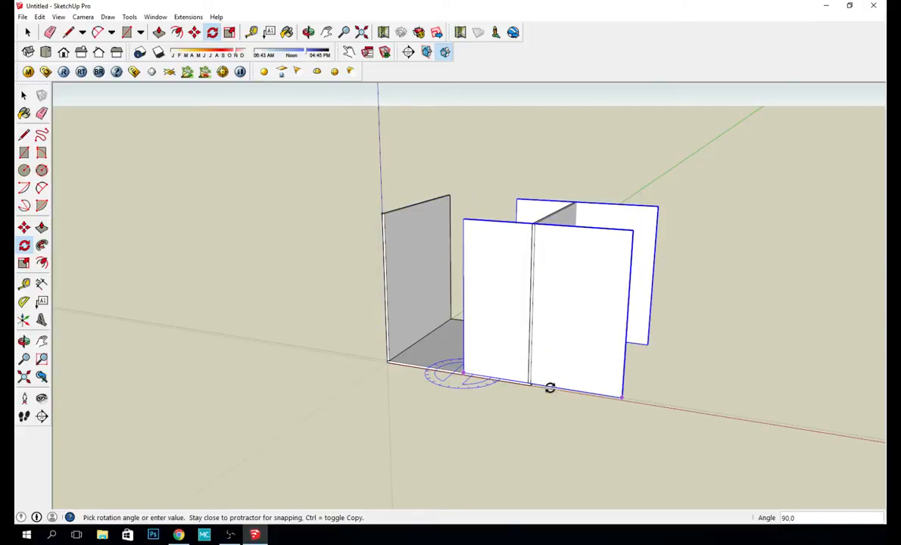
{"action": "left_click", "coordinate": [549, 387]}
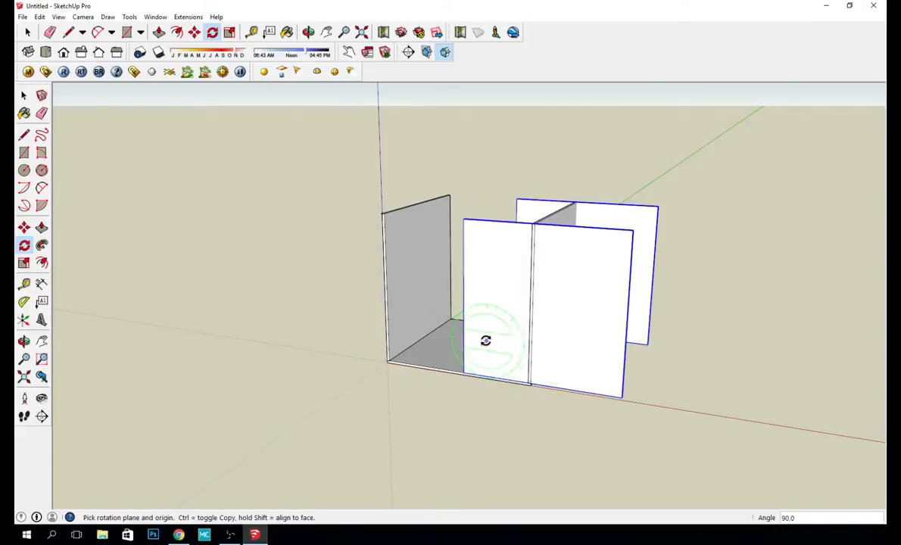
Step: Move both rotated panels together along the front edge, snapping them to the base plate's corner at the origin
{"action": "key", "text": "m"}
{"action": "middle_click_drag", "start_coordinate": [412, 339], "coordinate": [526, 312]}
{"action": "scroll", "coordinate": [502, 365], "scroll_direction": "up", "scroll_amount": 6}
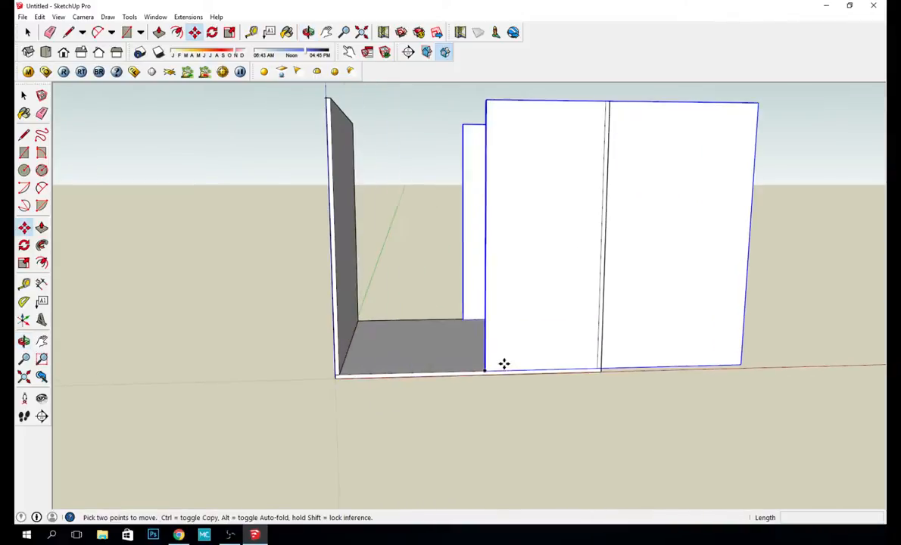
{"action": "left_click", "coordinate": [475, 374]}
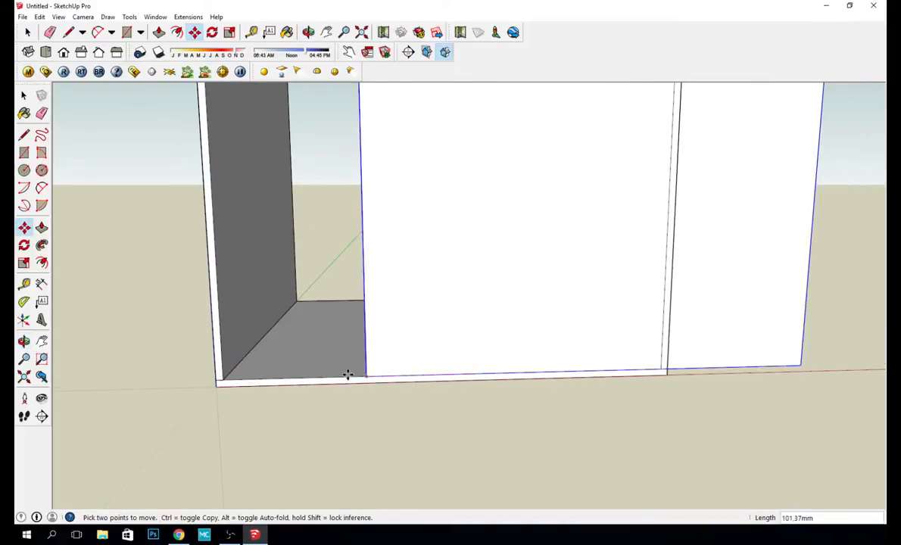
{"action": "left_click", "coordinate": [220, 377]}
{"action": "scroll", "coordinate": [689, 312], "scroll_direction": "down", "scroll_amount": 5}
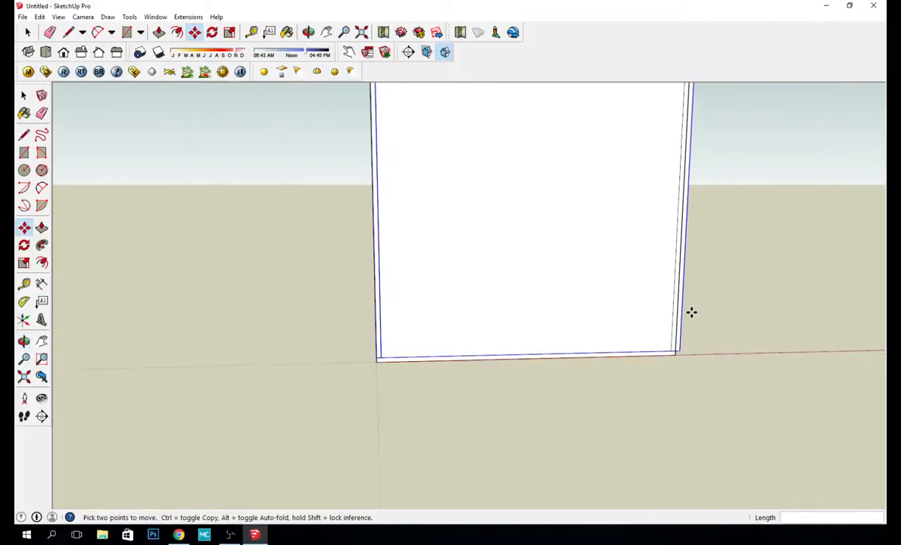
Step: Scale the two rotated panels along the red axis to the side panel's corner, a red scale of about 0.97, and deselect them
{"action": "middle_click_drag", "start_coordinate": [758, 239], "coordinate": [423, 249]}
{"action": "scroll", "coordinate": [457, 216], "scroll_direction": "up", "scroll_amount": 3}
{"action": "scroll", "coordinate": [457, 217], "scroll_direction": "up", "scroll_amount": 2}
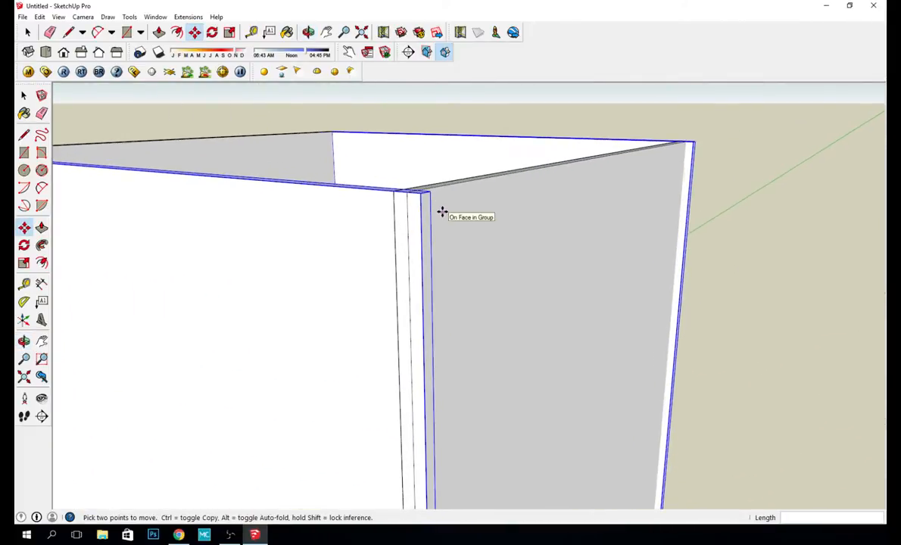
{"action": "scroll", "coordinate": [442, 212], "scroll_direction": "down", "scroll_amount": 3}
{"action": "key", "text": "s"}
{"action": "left_click", "coordinate": [521, 338]}
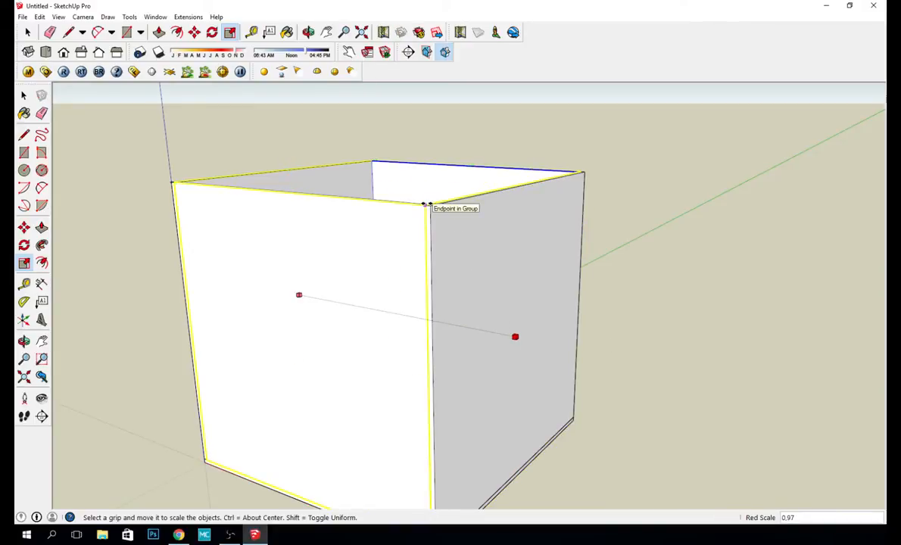
{"action": "left_click", "coordinate": [427, 205]}
{"action": "key", "text": "space"}
{"action": "left_click", "coordinate": [473, 128]}
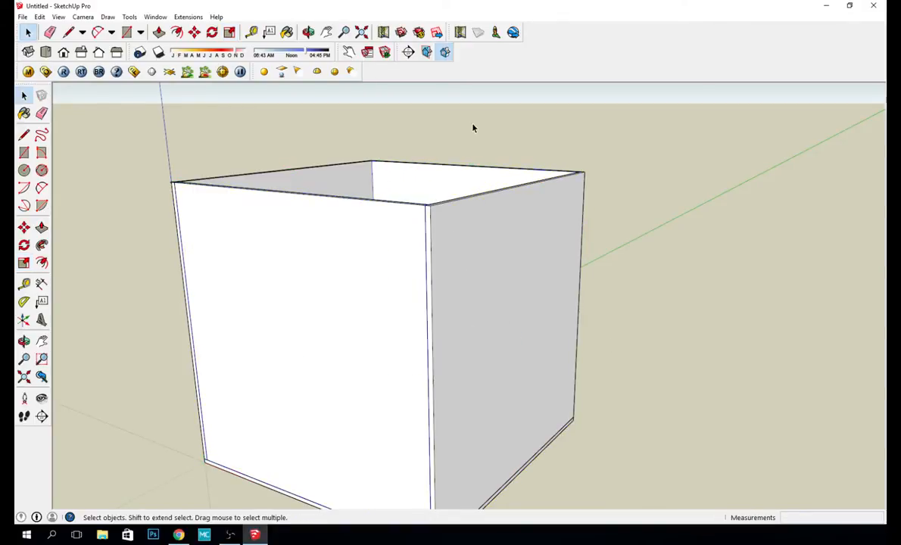
Step: Select all the plates of the box and combine them into one group
{"action": "scroll", "coordinate": [730, 306], "scroll_direction": "down", "scroll_amount": 3}
{"action": "middle_click_drag", "start_coordinate": [665, 383], "coordinate": [618, 401]}
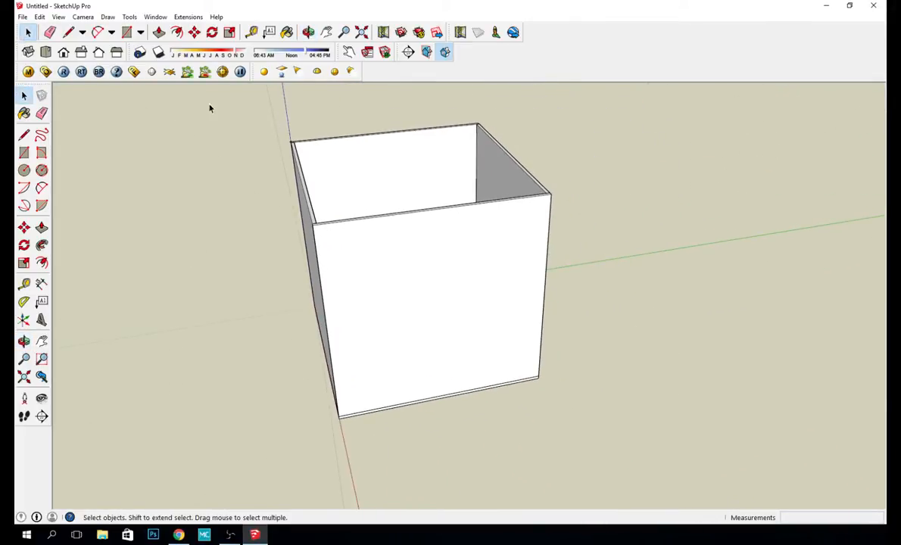
{"action": "left_click_drag", "start_coordinate": [210, 108], "coordinate": [712, 534]}
{"action": "right_click", "coordinate": [470, 255]}
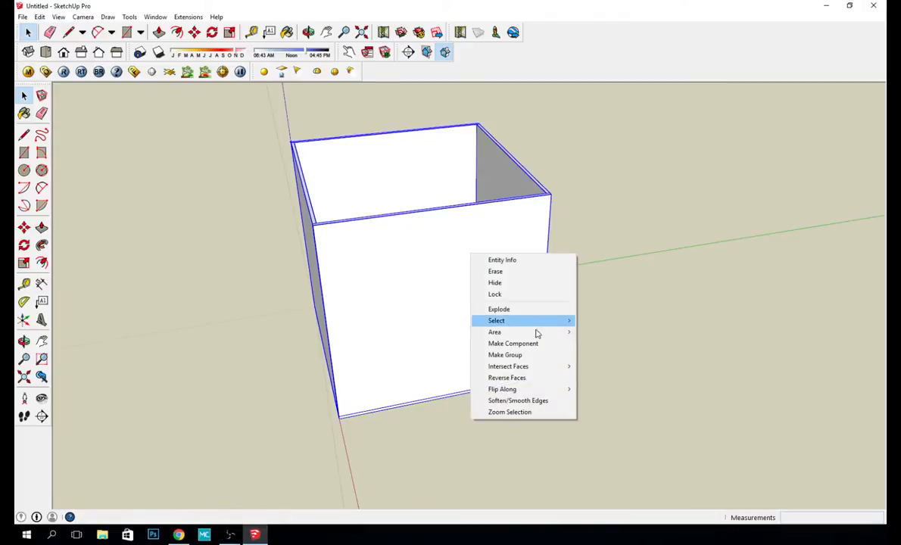
{"action": "left_click", "coordinate": [522, 354]}
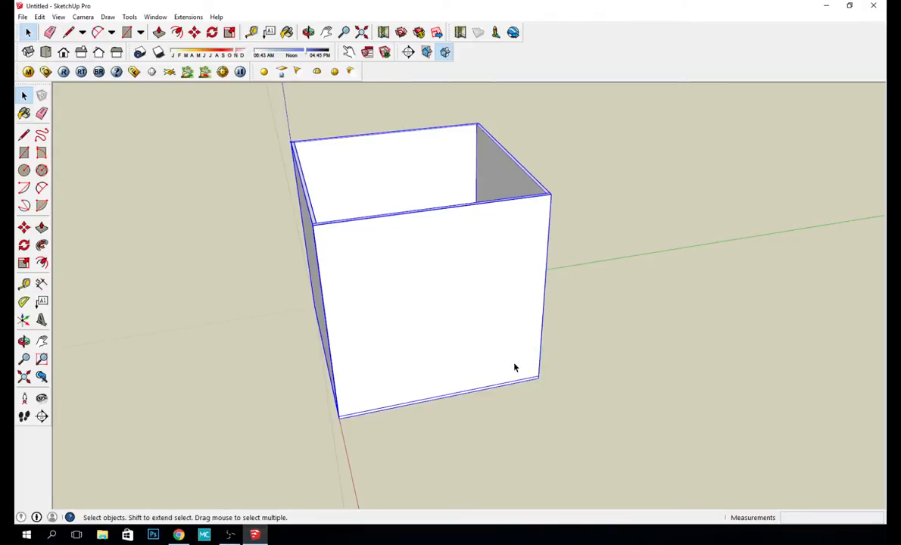
Step: Turn the grouped box upside down with the Move tool's rotation grips so the base plate is on top
{"action": "key", "text": "m"}
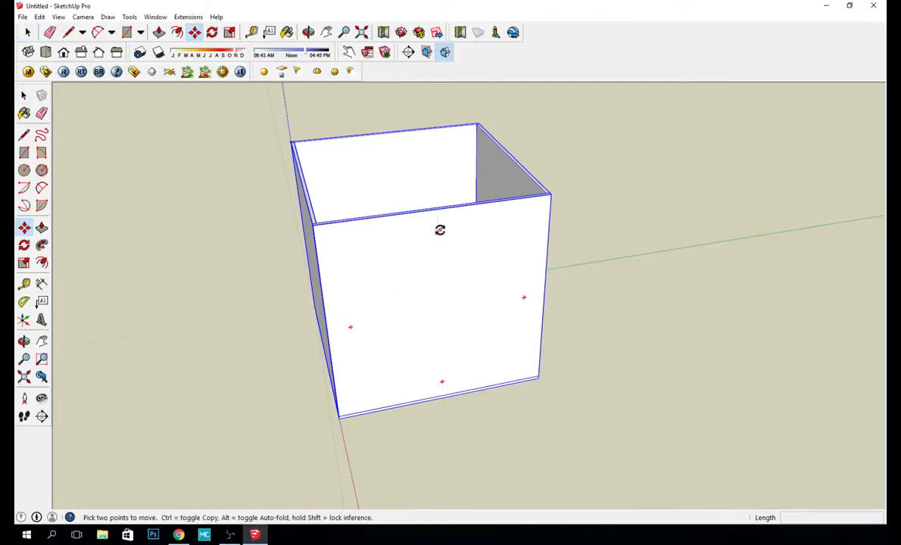
{"action": "mouse_move", "coordinate": [438, 231]}
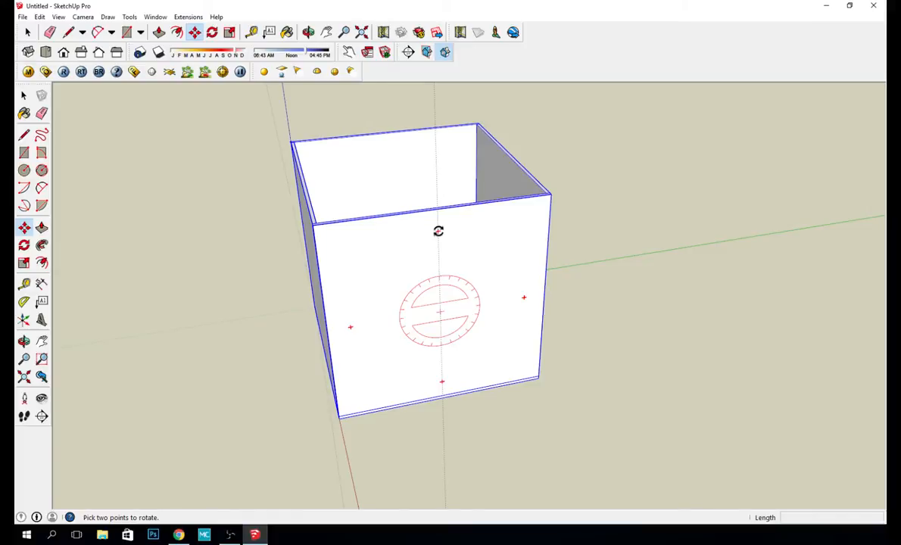
{"action": "left_click_drag", "start_coordinate": [438, 231], "coordinate": [440, 384]}
{"action": "key", "text": "space"}
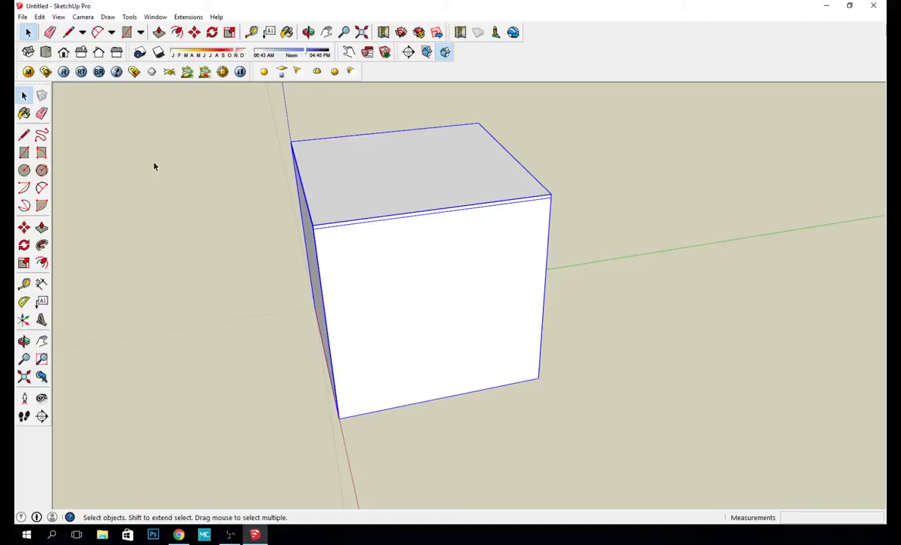
{"action": "mouse_move", "coordinate": [153, 166]}
{"action": "middle_mouse_down"}
{"action": "mouse_move", "coordinate": [151, 125]}
{"action": "mouse_move", "coordinate": [200, 98]}
{"action": "middle_mouse_up"}
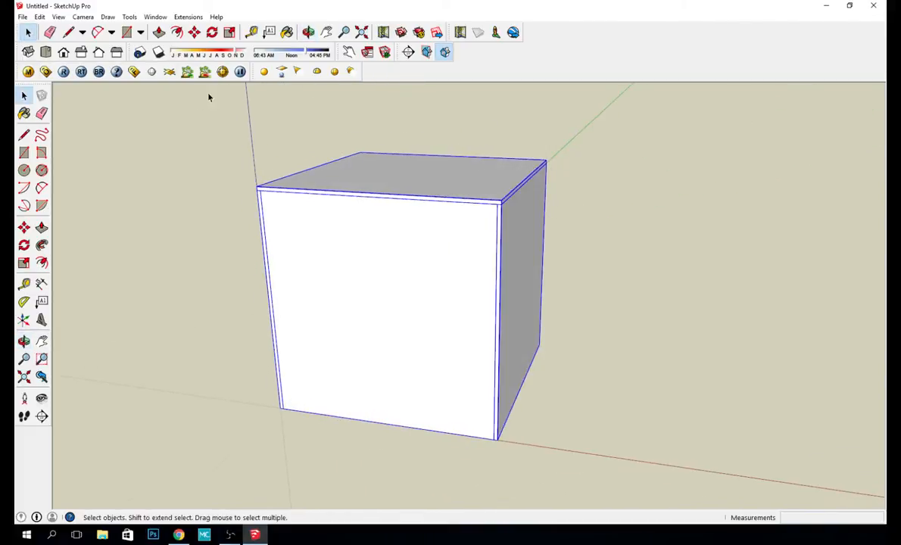
Step: Paint the box group with Translucent_Glass_Gray from the Translucent materials and close the material library
{"action": "left_click", "coordinate": [288, 33]}
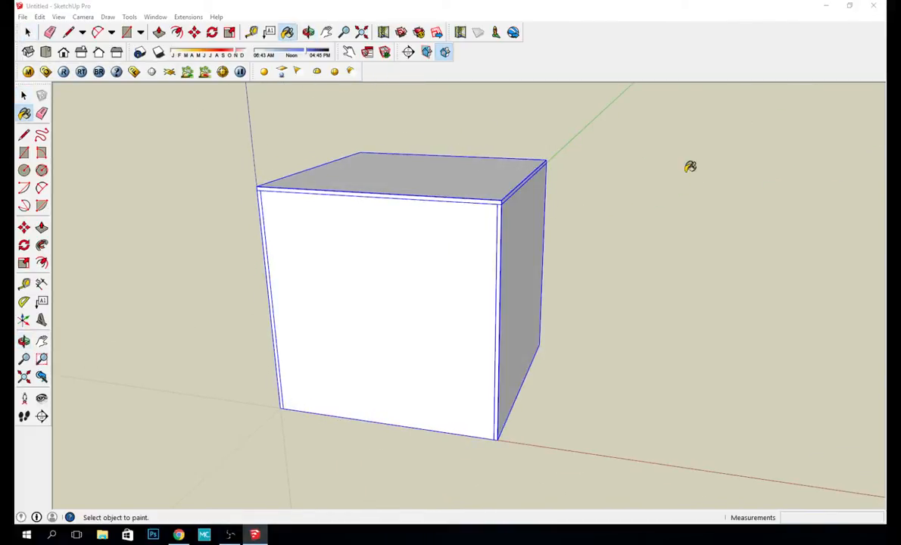
{"action": "left_click_drag", "start_coordinate": [766, 115], "coordinate": [722, 113]}
{"action": "left_click", "coordinate": [745, 180]}
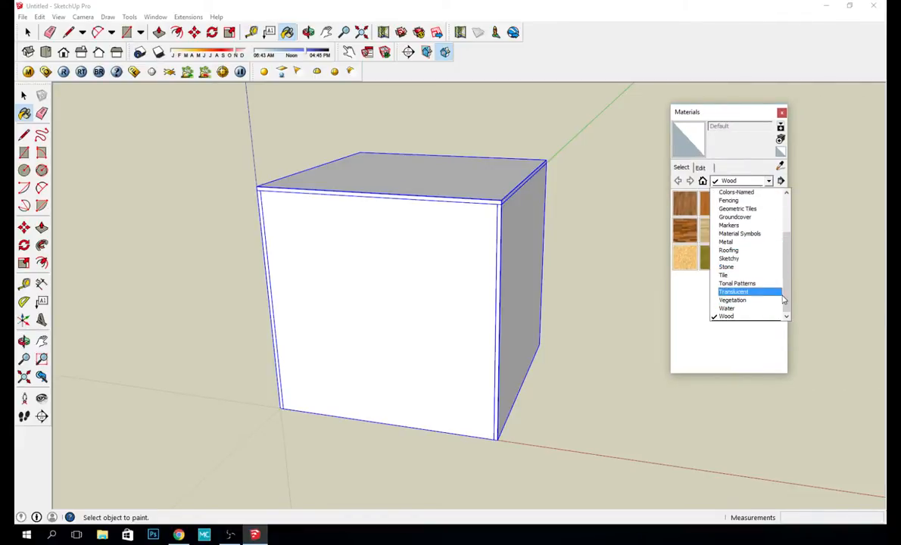
{"action": "left_click", "coordinate": [772, 292]}
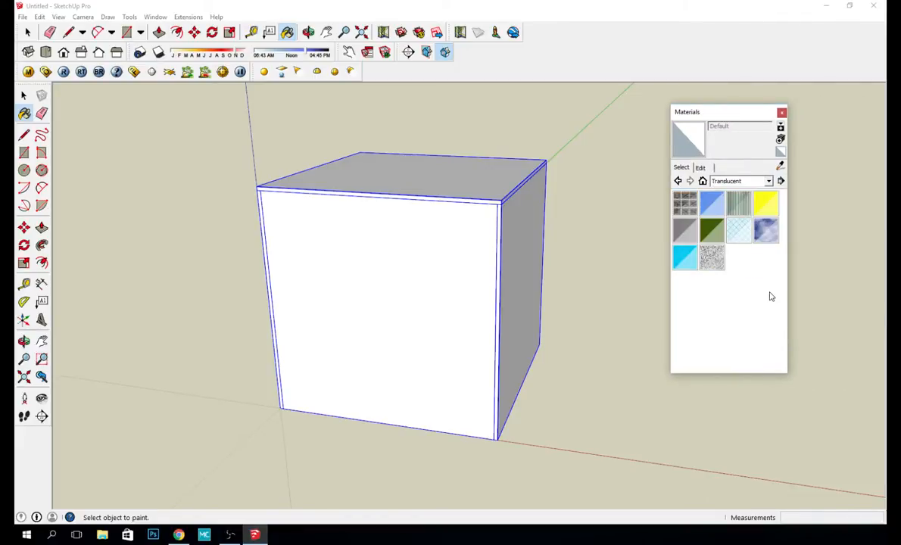
{"action": "left_click", "coordinate": [715, 203]}
{"action": "left_click", "coordinate": [685, 228]}
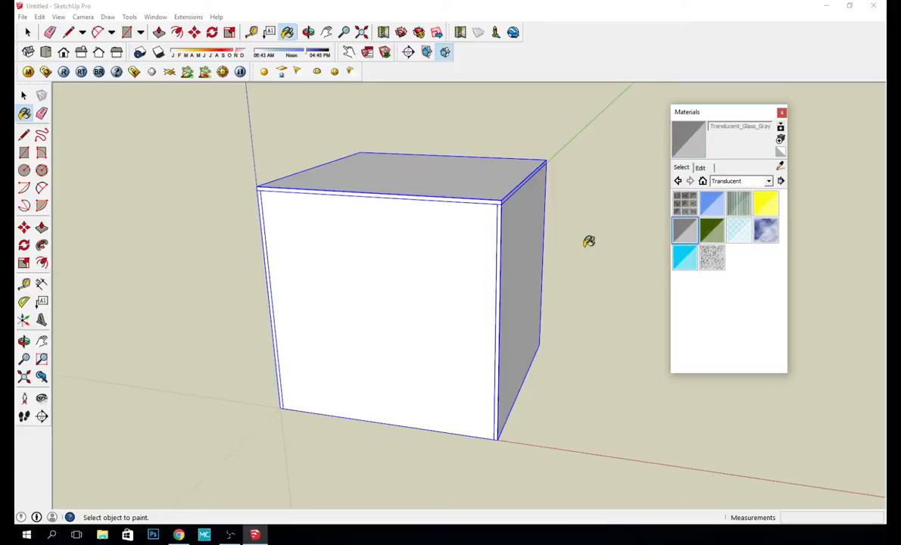
{"action": "left_click", "coordinate": [435, 227]}
{"action": "key", "text": "space"}
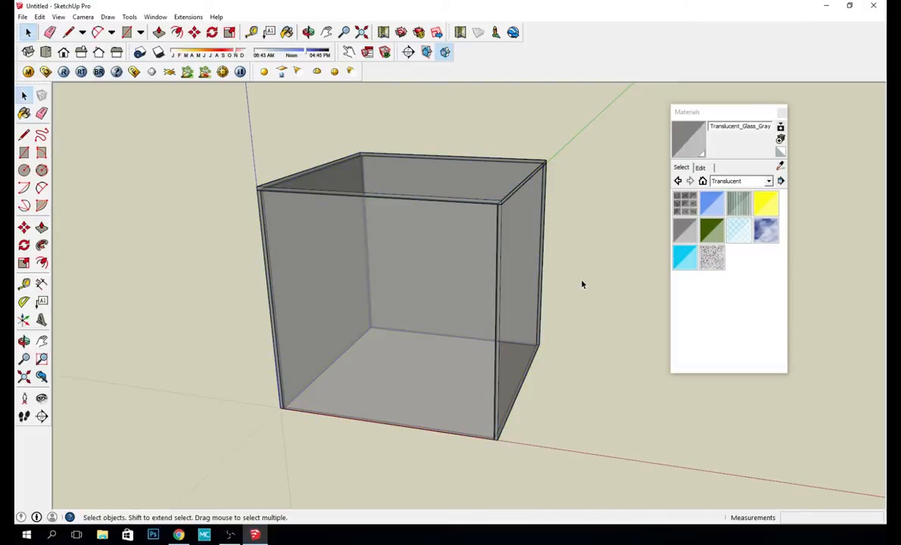
{"action": "mouse_move", "coordinate": [540, 259]}
{"action": "middle_mouse_down"}
{"action": "mouse_move", "coordinate": [430, 132]}
{"action": "mouse_move", "coordinate": [330, 101]}
{"action": "mouse_move", "coordinate": [533, 231]}
{"action": "middle_mouse_up"}
{"action": "scroll", "coordinate": [615, 243], "scroll_direction": "down", "scroll_amount": 3}
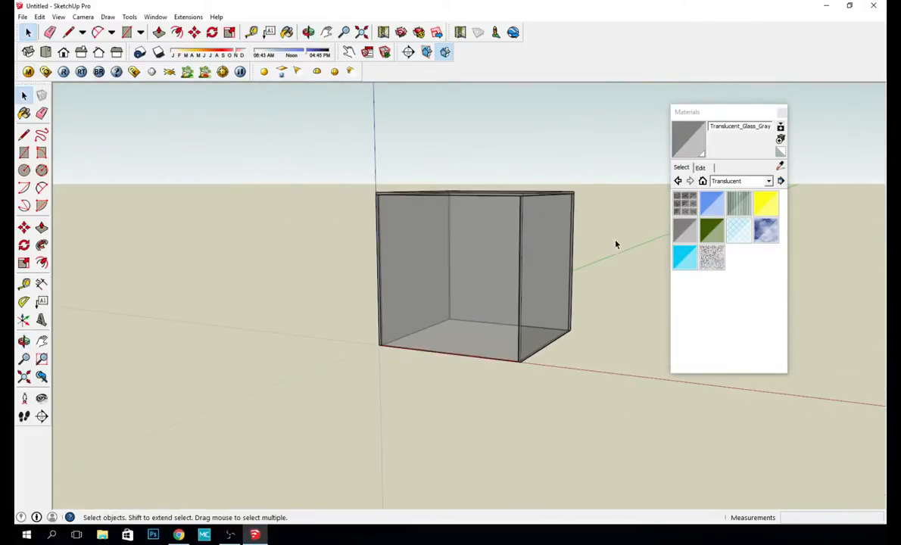
{"action": "left_click", "coordinate": [781, 112]}
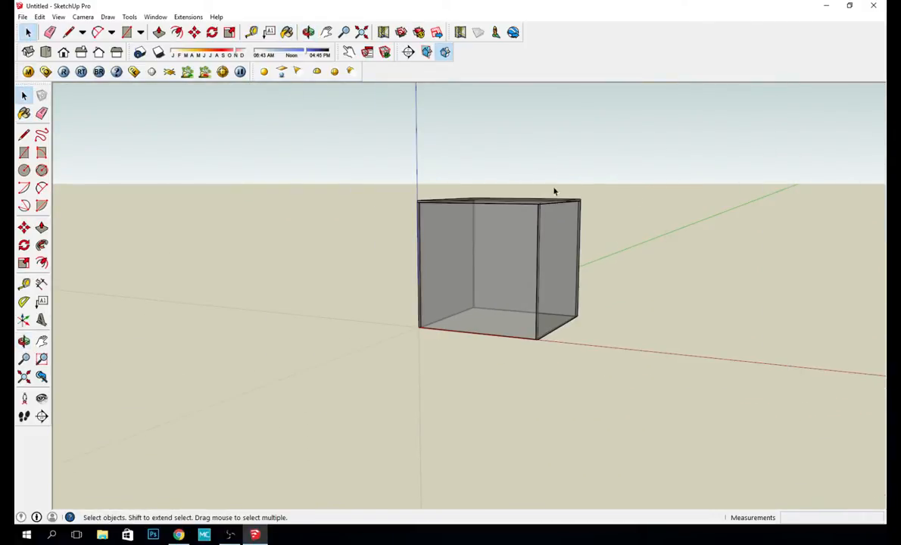
Step: Move the box group straight up along the blue axis to float above the origin, and deselect it
{"action": "left_click_drag", "start_coordinate": [310, 144], "coordinate": [653, 426]}
{"action": "middle_click_drag", "start_coordinate": [653, 424], "coordinate": [528, 346]}
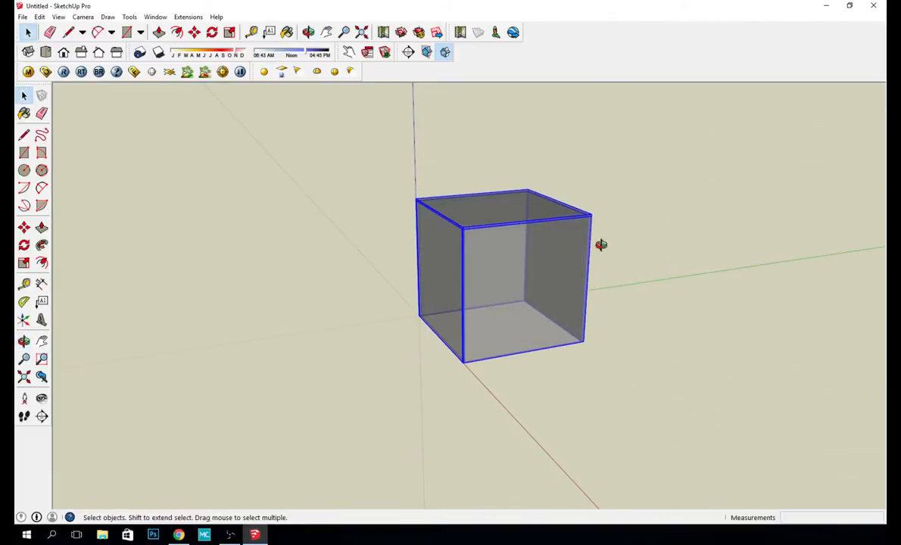
{"action": "middle_click_drag", "start_coordinate": [601, 245], "coordinate": [627, 396]}
{"action": "key", "text": "m"}
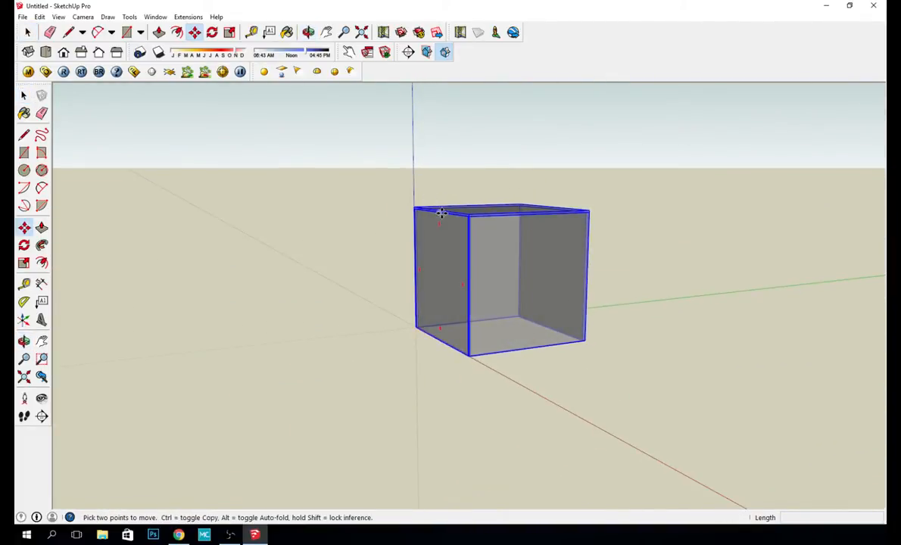
{"action": "middle_click_drag", "start_coordinate": [590, 193], "coordinate": [597, 295]}
{"action": "scroll", "coordinate": [567, 307], "scroll_direction": "down", "scroll_amount": 2}
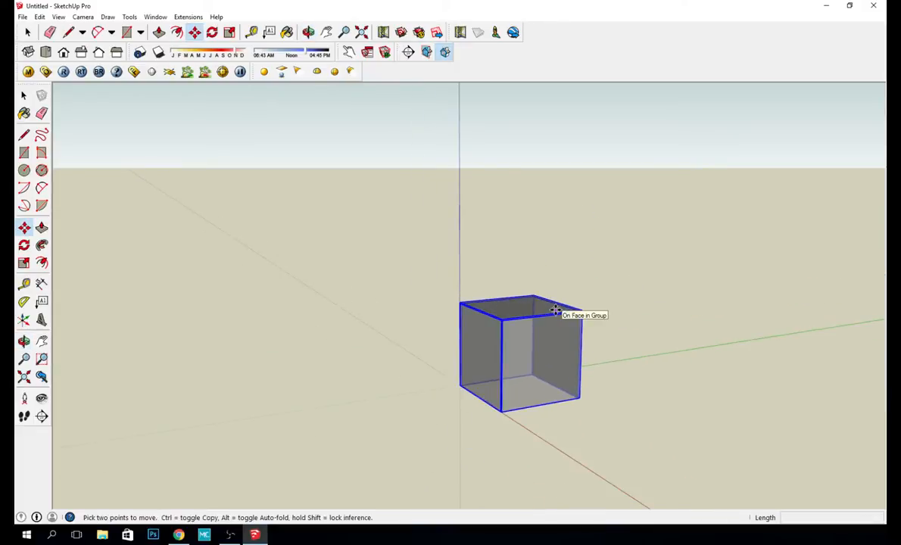
{"action": "scroll", "coordinate": [556, 310], "scroll_direction": "down", "scroll_amount": 2}
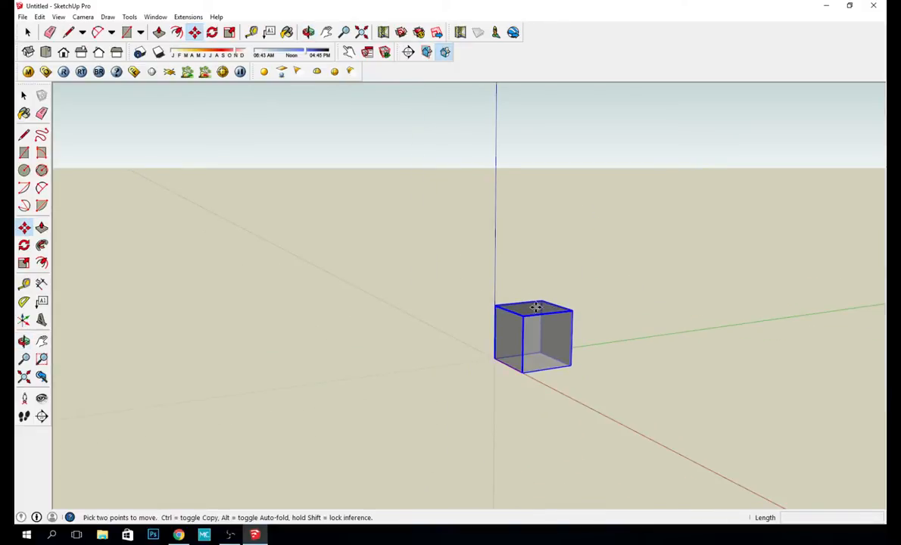
{"action": "left_click", "coordinate": [496, 304]}
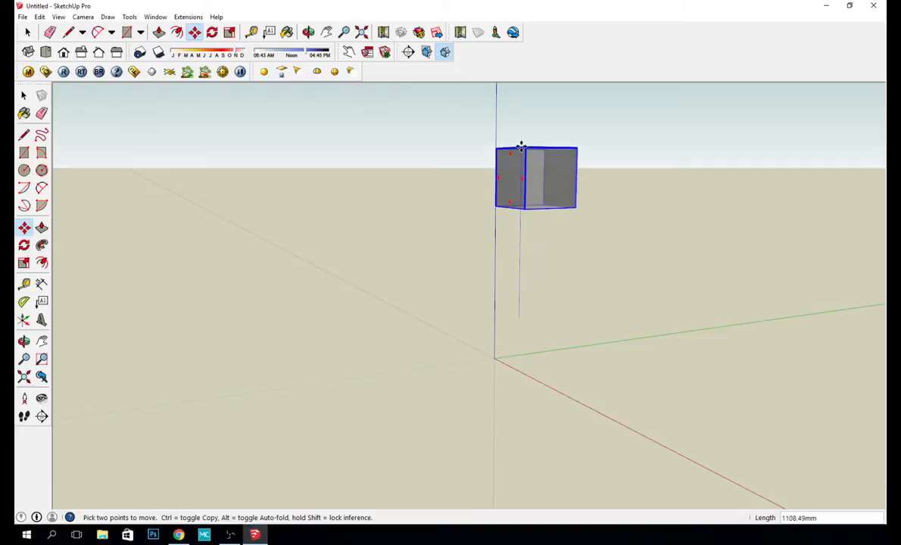
{"action": "left_click", "coordinate": [521, 119]}
{"action": "middle_click_drag", "start_coordinate": [598, 246], "coordinate": [687, 312]}
{"action": "key", "text": "space"}
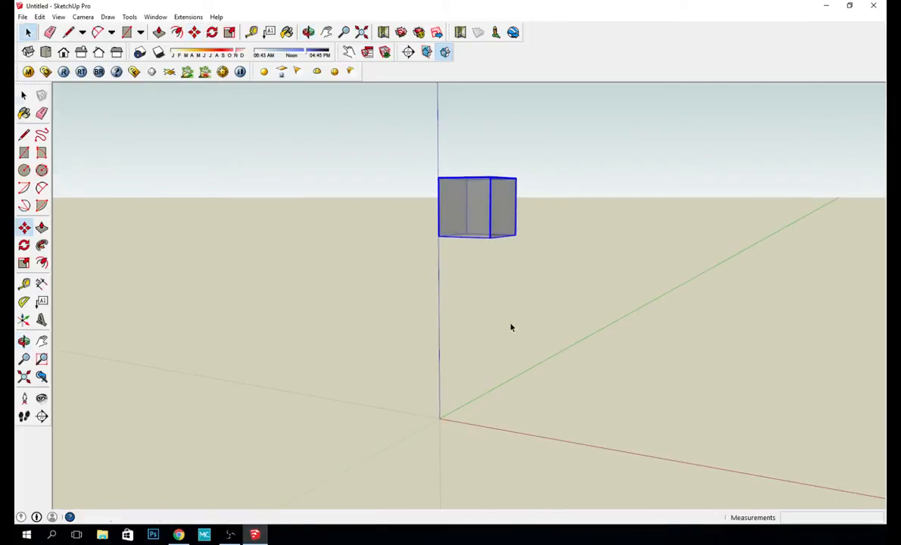
{"action": "left_click", "coordinate": [527, 349]}
Step: Draw a 400 x 400 mm square on the ground plane, starting at the origin beneath the raised box
{"action": "middle_click_drag", "start_coordinate": [606, 316], "coordinate": [522, 353]}
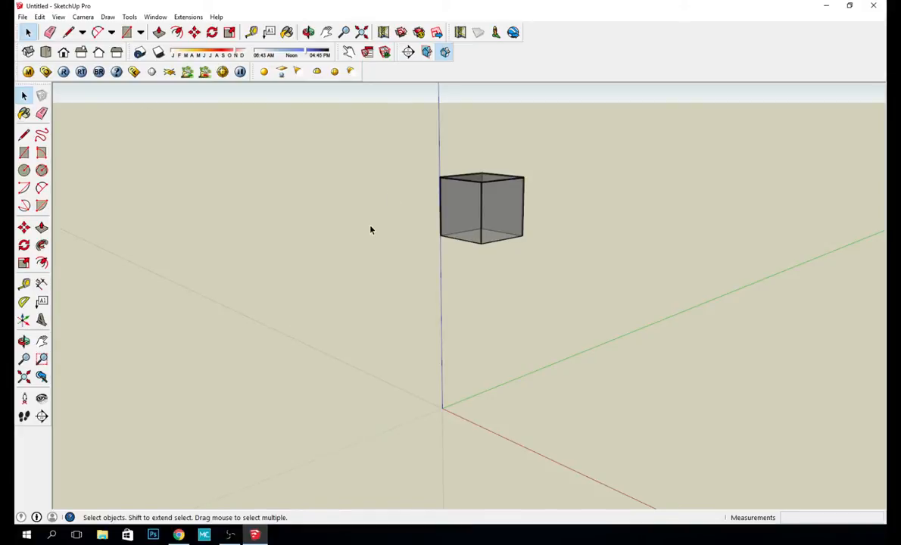
{"action": "middle_click_drag", "start_coordinate": [339, 247], "coordinate": [369, 287]}
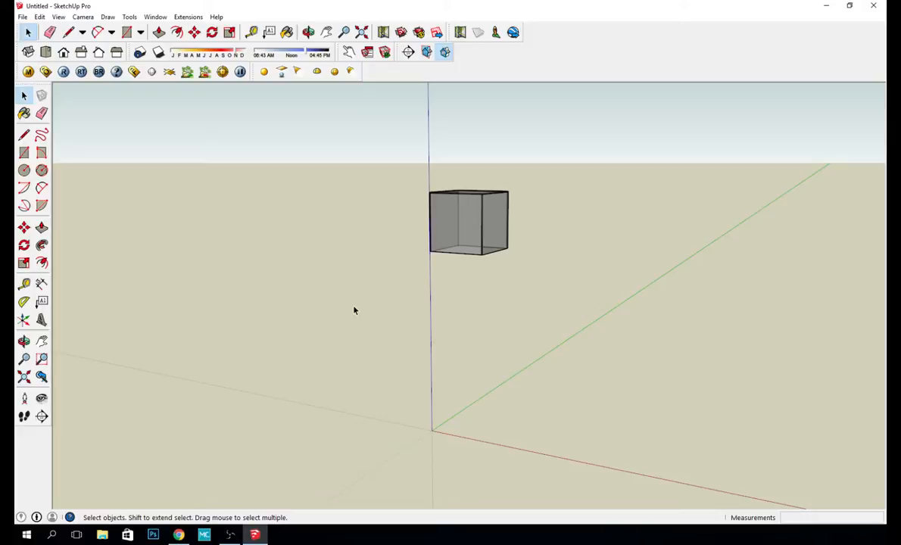
{"action": "left_click", "coordinate": [24, 153]}
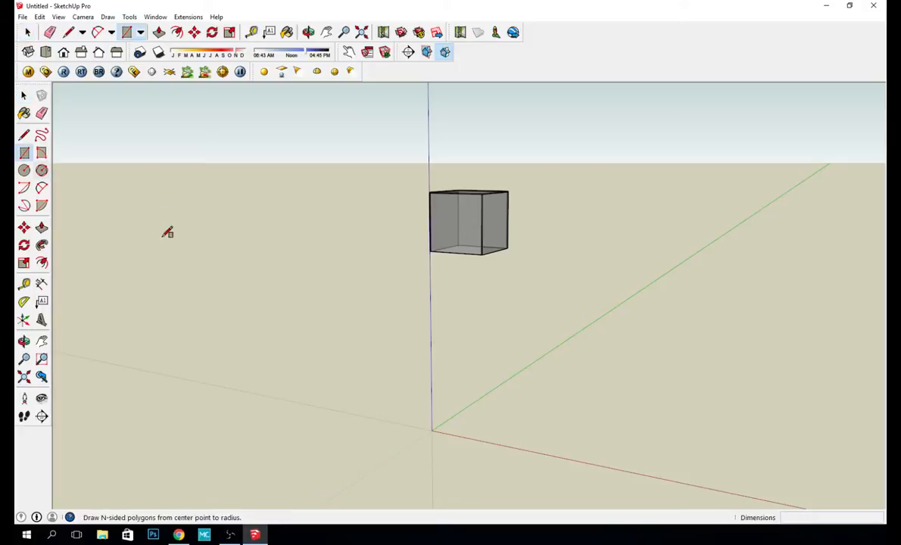
{"action": "left_click", "coordinate": [433, 430]}
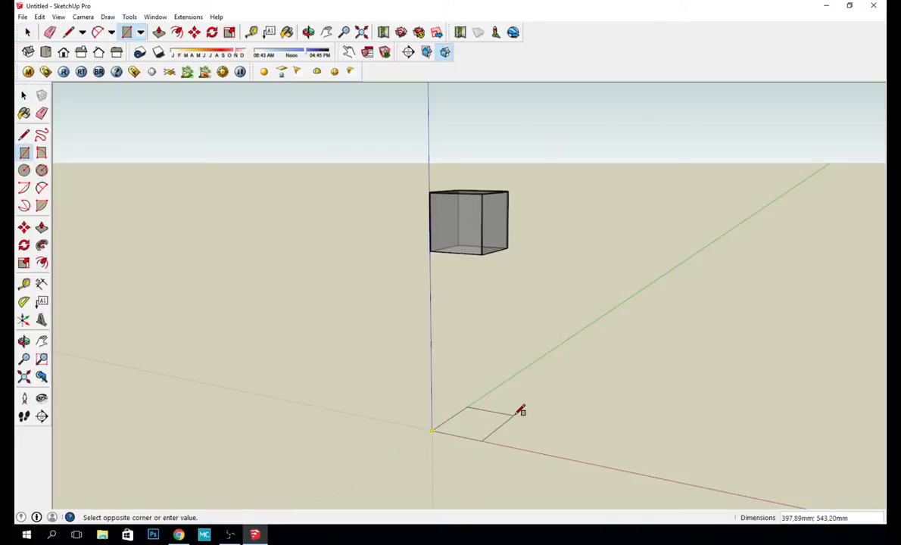
{"action": "type", "text": "400;400"}
{"action": "key", "text": "Return"}
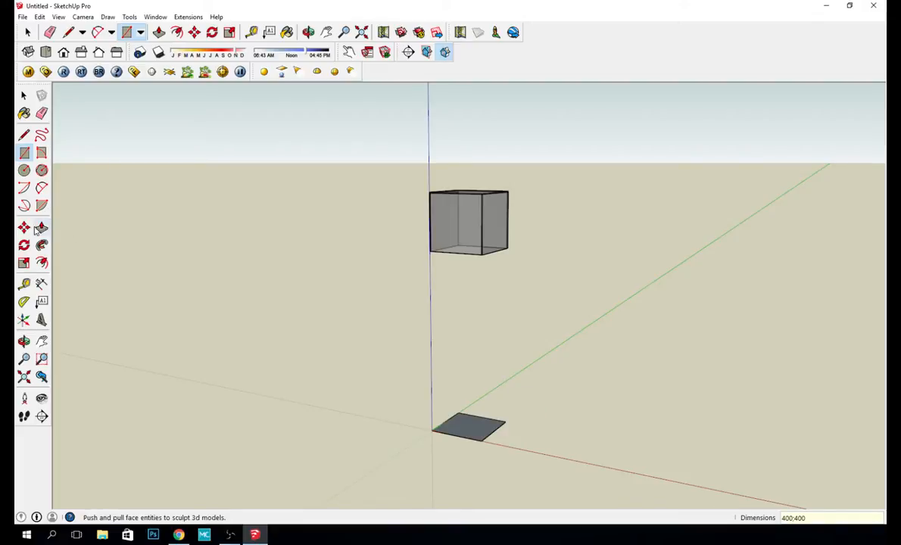
Step: Push/Pull the ground square up 20 mm into a slab
{"action": "left_click", "coordinate": [42, 227]}
{"action": "left_click", "coordinate": [466, 429]}
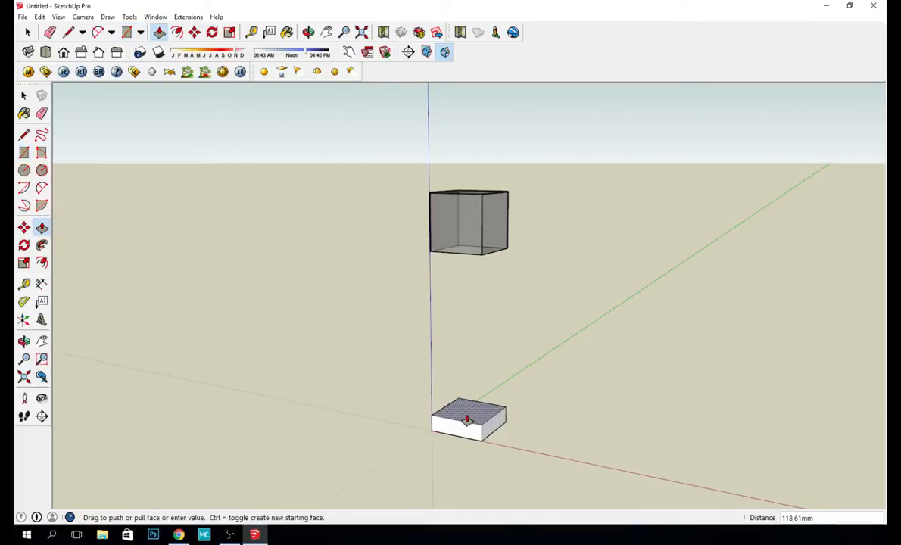
{"action": "type", "text": "20"}
{"action": "key", "text": "Return"}
{"action": "key", "text": "space"}
Step: Examine the plate joints at the raised box's lower corners and the slab at the origin
{"action": "middle_click_drag", "start_coordinate": [412, 343], "coordinate": [442, 312]}
{"action": "scroll", "coordinate": [474, 391], "scroll_direction": "up", "scroll_amount": 4}
{"action": "middle_click_drag", "start_coordinate": [474, 391], "coordinate": [450, 387], "text": "shift"}
{"action": "scroll", "coordinate": [475, 390], "scroll_direction": "up", "scroll_amount": 2}
{"action": "scroll", "coordinate": [484, 386], "scroll_direction": "down", "scroll_amount": 3}
{"action": "scroll", "coordinate": [358, 205], "scroll_direction": "up", "scroll_amount": 6}
{"action": "middle_click_drag", "start_coordinate": [398, 127], "coordinate": [419, 172], "text": "shift"}
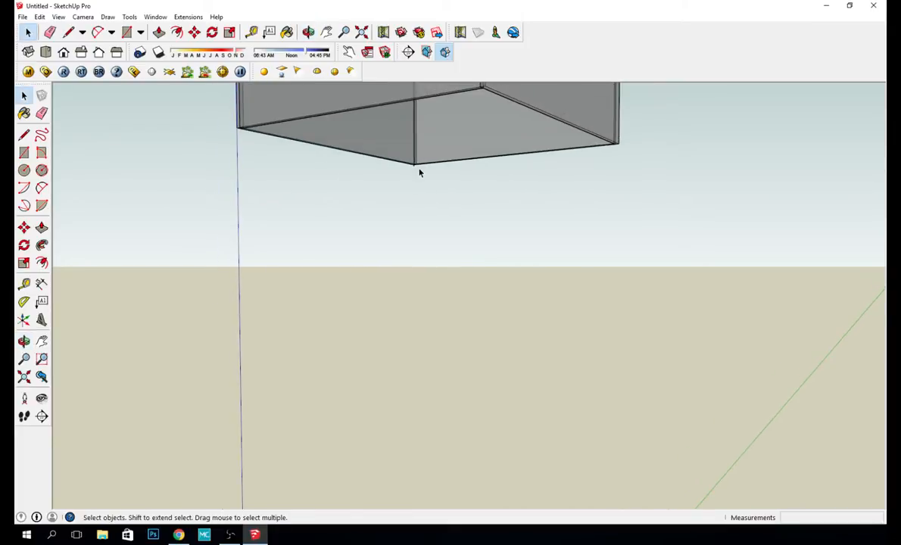
{"action": "scroll", "coordinate": [417, 168], "scroll_direction": "up", "scroll_amount": 4}
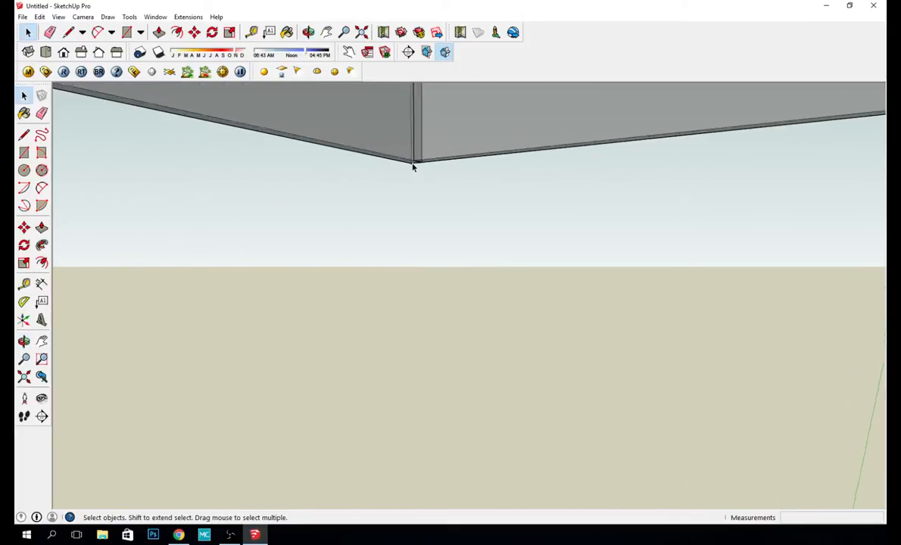
{"action": "middle_click_drag", "start_coordinate": [416, 175], "coordinate": [657, 203]}
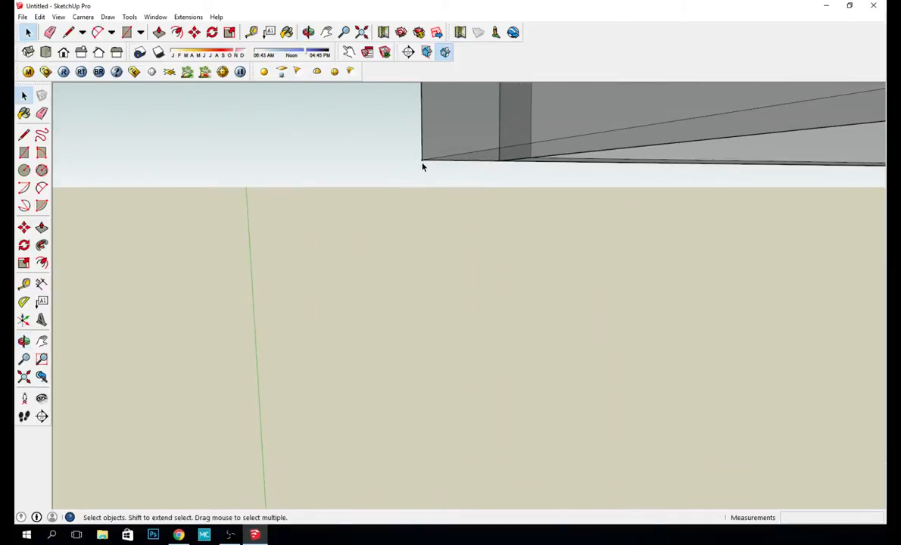
{"action": "scroll", "coordinate": [422, 163], "scroll_direction": "down", "scroll_amount": 15}
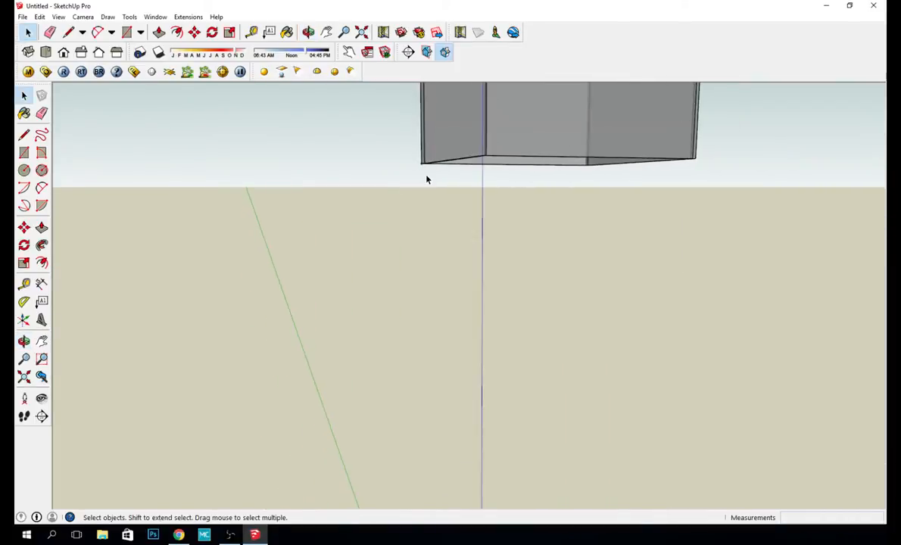
{"action": "scroll", "coordinate": [447, 184], "scroll_direction": "down", "scroll_amount": 6}
{"action": "middle_click_drag", "start_coordinate": [472, 227], "coordinate": [372, 247]}
{"action": "scroll", "coordinate": [527, 434], "scroll_direction": "up", "scroll_amount": 5}
{"action": "middle_click_drag", "start_coordinate": [583, 467], "coordinate": [589, 382], "text": "shift"}
{"action": "scroll", "coordinate": [478, 364], "scroll_direction": "up", "scroll_amount": 5}
{"action": "middle_click_drag", "start_coordinate": [506, 346], "coordinate": [548, 289], "text": "shift"}
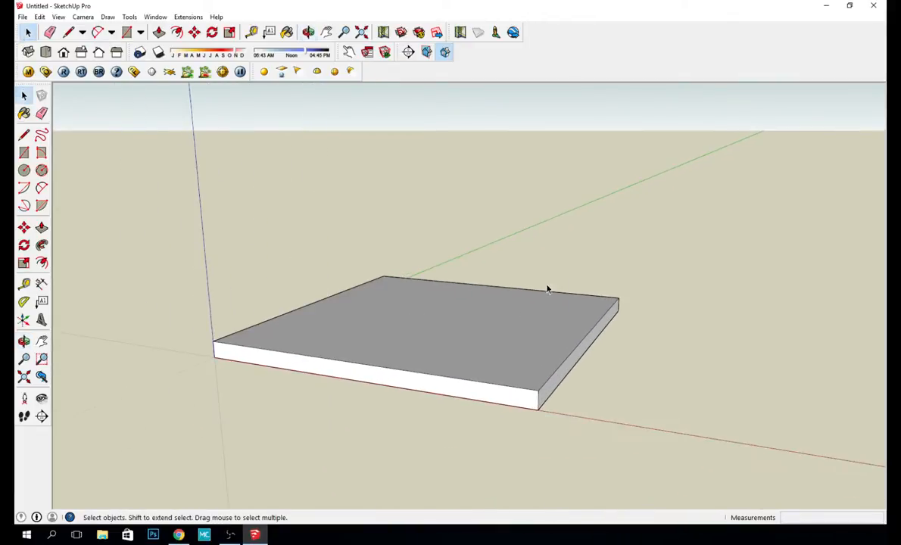
{"action": "left_click", "coordinate": [434, 330]}
{"action": "left_click", "coordinate": [273, 220]}
{"action": "left_click_drag", "start_coordinate": [118, 201], "coordinate": [684, 468]}
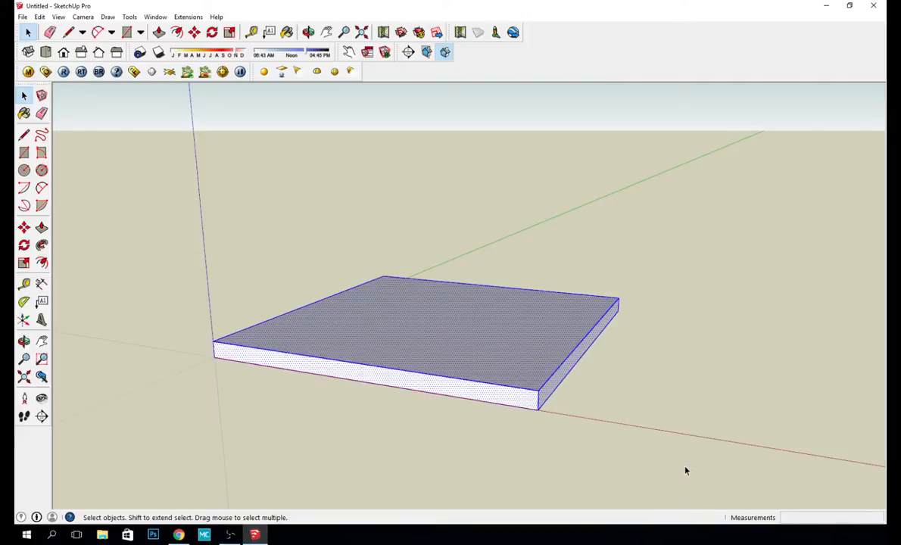
{"action": "middle_click_drag", "start_coordinate": [683, 469], "coordinate": [725, 363]}
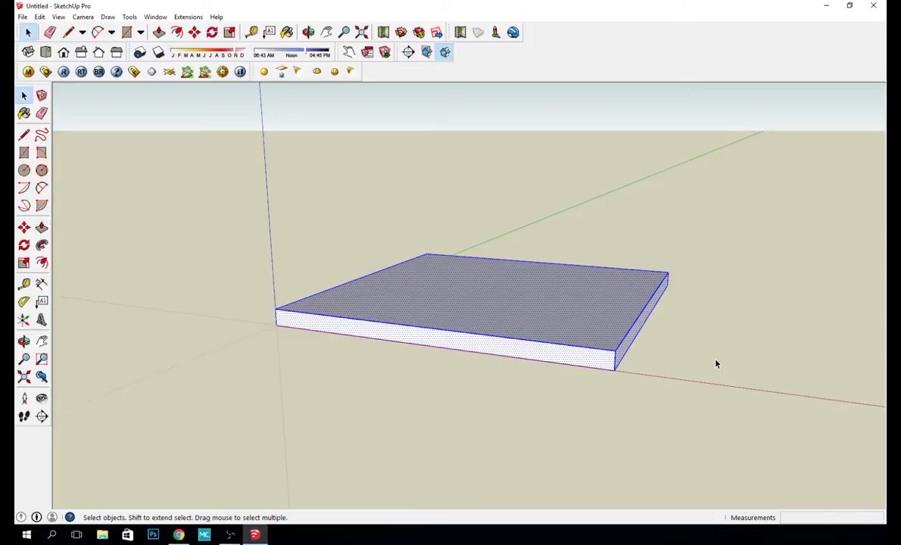
{"action": "left_click", "coordinate": [695, 281]}
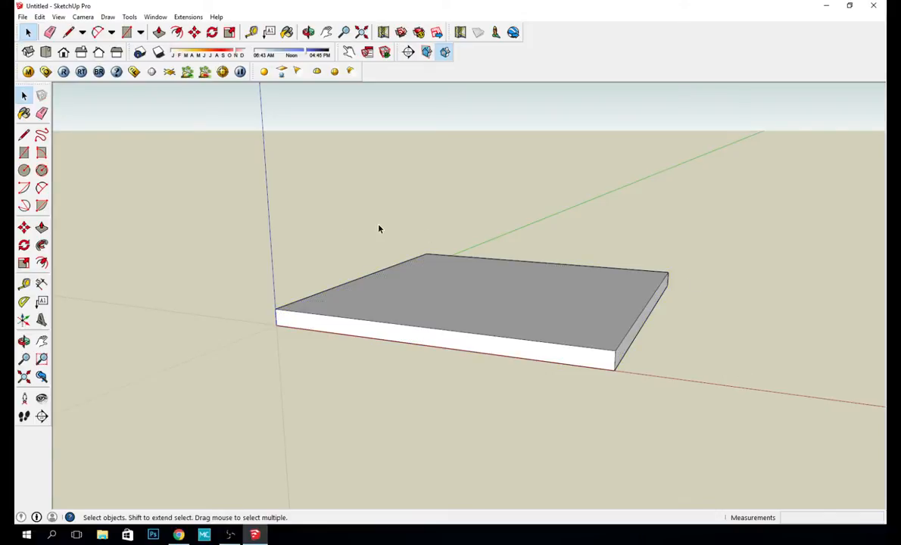
{"action": "left_click_drag", "start_coordinate": [217, 219], "coordinate": [706, 401]}
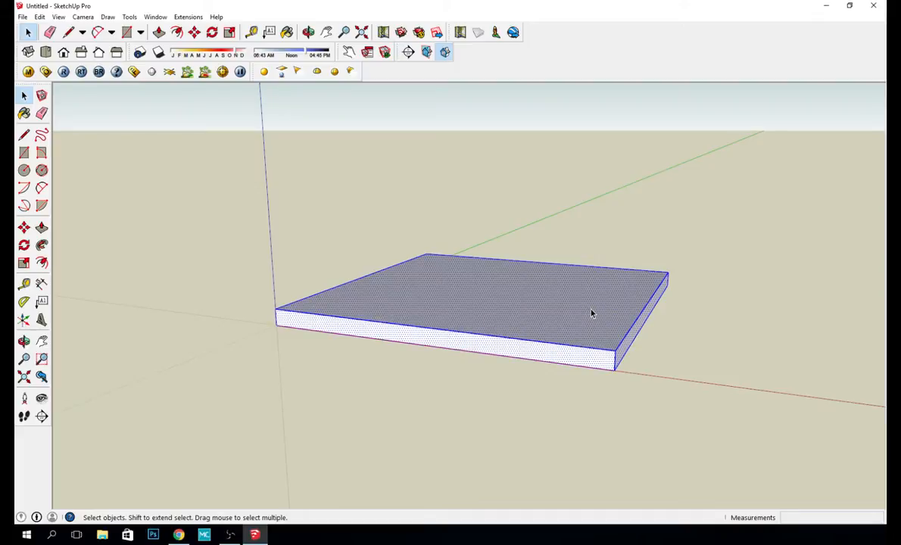
{"action": "left_click", "coordinate": [589, 197]}
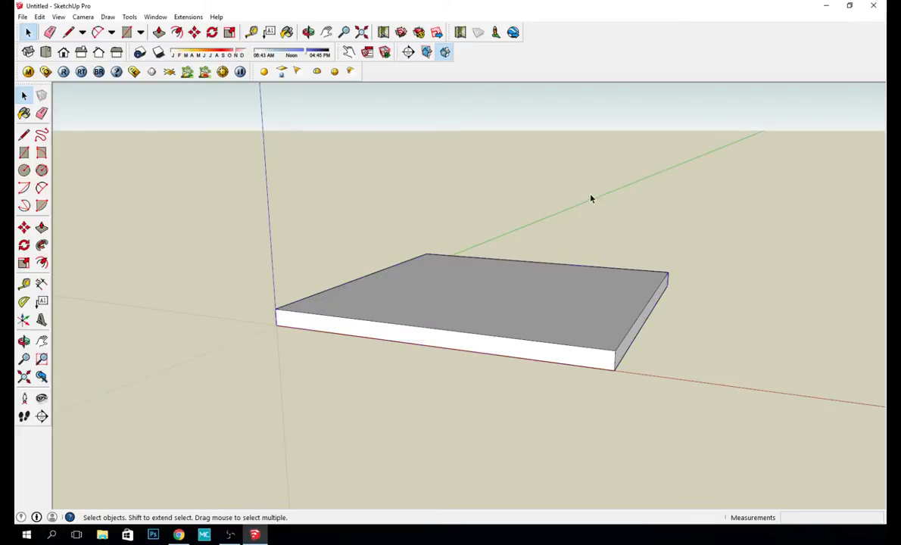
Step: Draw a 400 x 20 mm strip on the slab's top face along one edge, starting at the corner above the origin
{"action": "middle_click_drag", "start_coordinate": [681, 239], "coordinate": [382, 336]}
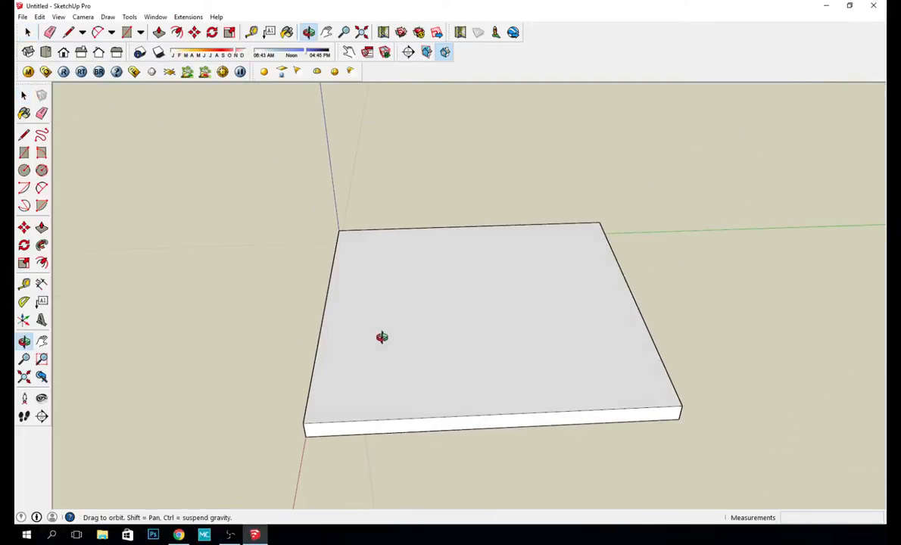
{"action": "left_click", "coordinate": [24, 152]}
{"action": "left_click", "coordinate": [338, 230]}
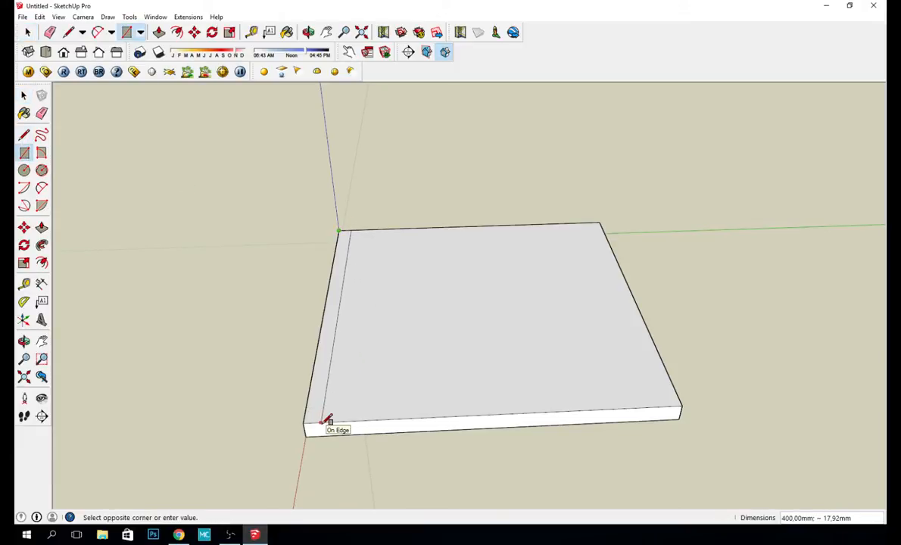
{"action": "type", "text": "400;20"}
{"action": "key", "text": "Return"}
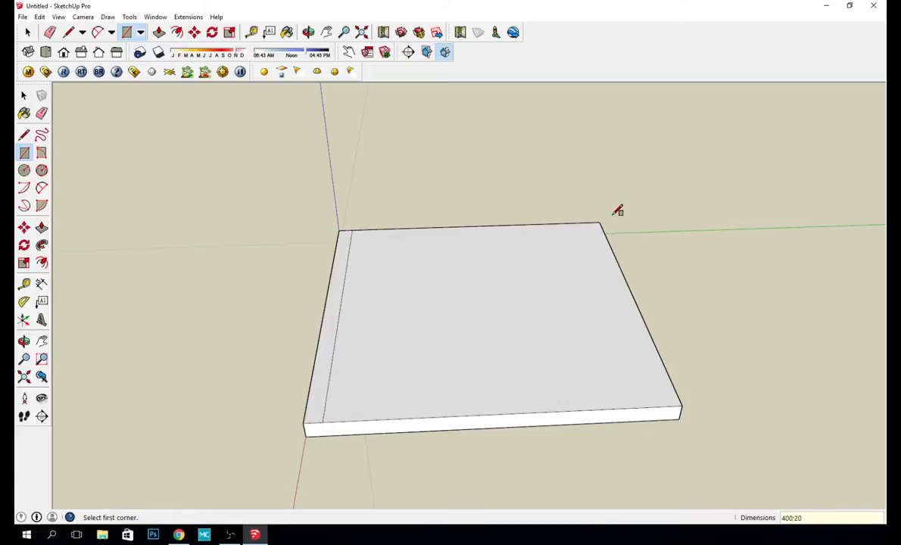
Step: Copy the strip's face 380 mm across the slab's top face to the opposite edge and deselect it
{"action": "key", "text": "space"}
{"action": "left_click", "coordinate": [346, 263]}
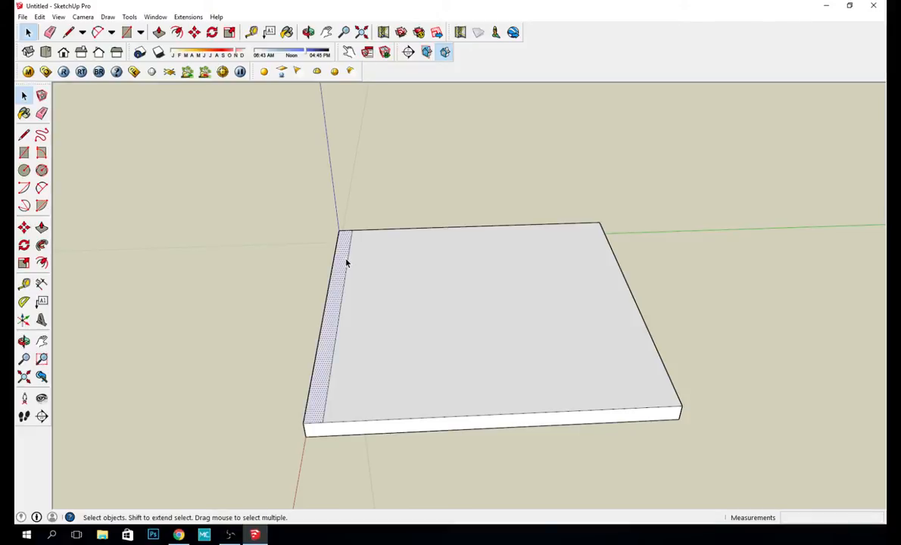
{"action": "key", "text": "m"}
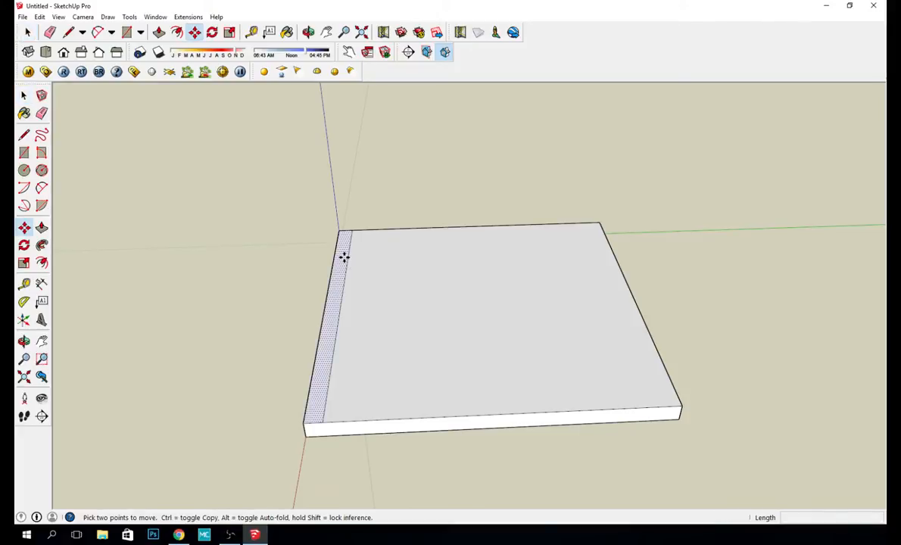
{"action": "key", "text": "ctrl"}
{"action": "left_click", "coordinate": [305, 424]}
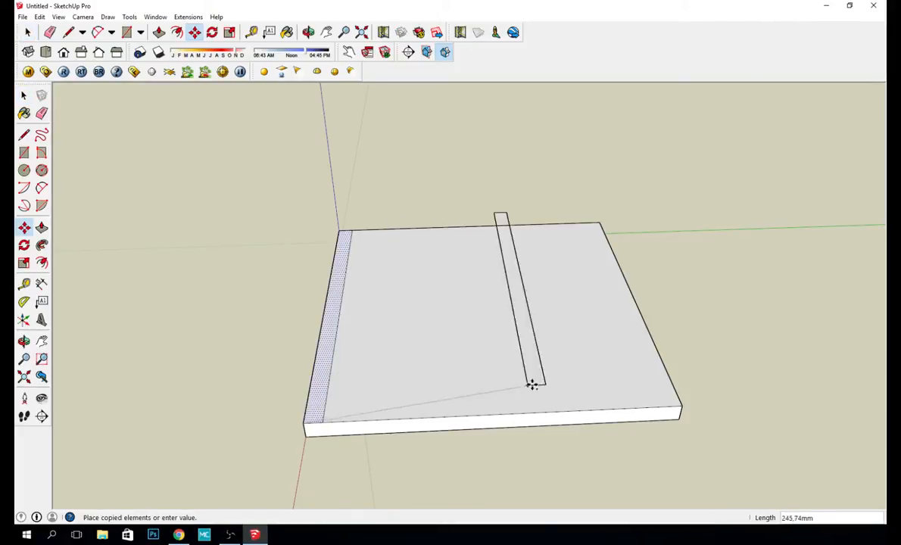
{"action": "key", "text": "Escape"}
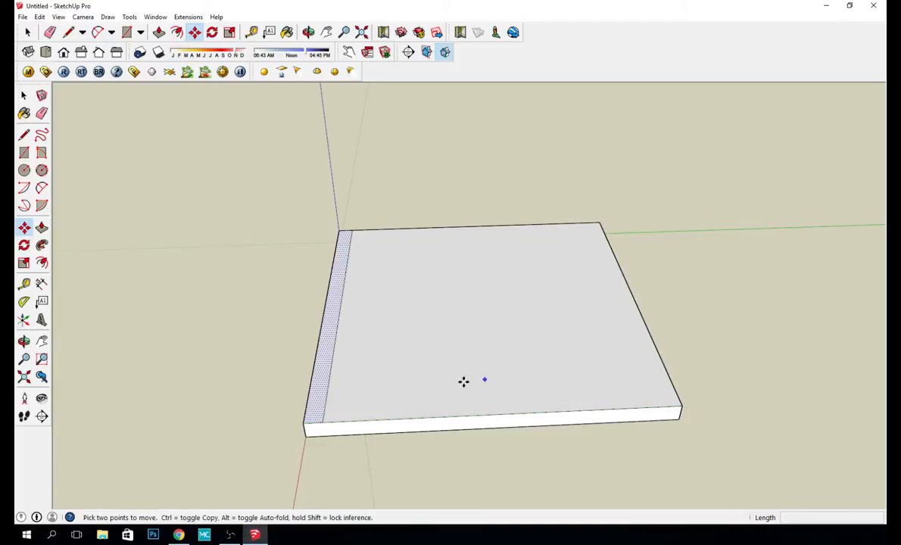
{"action": "key", "text": "ctrl"}
{"action": "left_click", "coordinate": [323, 421]}
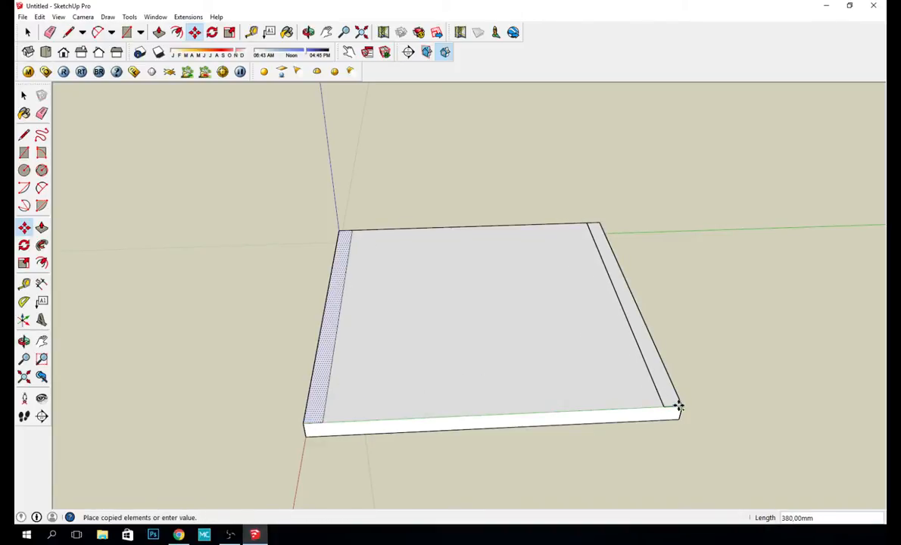
{"action": "left_click", "coordinate": [679, 407]}
{"action": "key", "text": "space"}
{"action": "left_click", "coordinate": [370, 209]}
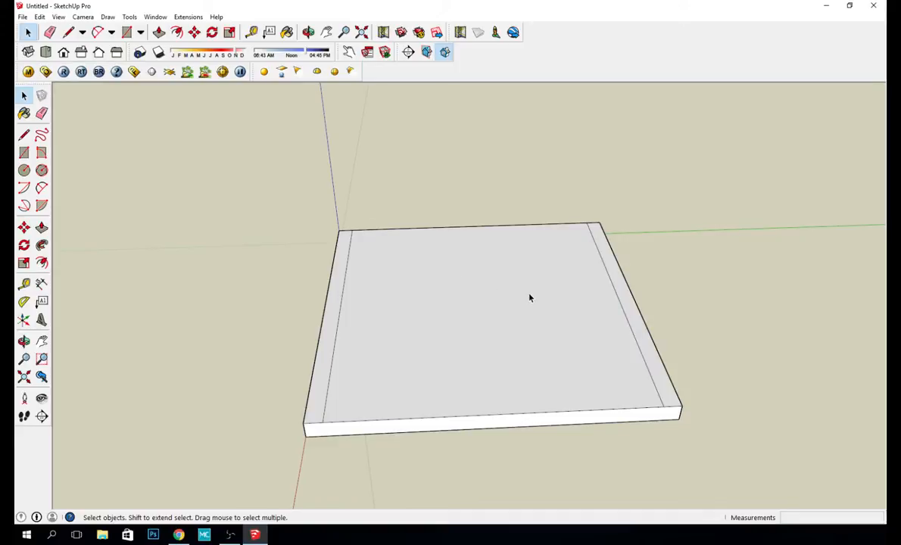
Step: Undo the strip copy and remove the original strip from the slab's top face
{"action": "middle_click_drag", "start_coordinate": [477, 282], "coordinate": [440, 262]}
{"action": "left_click", "coordinate": [623, 295]}
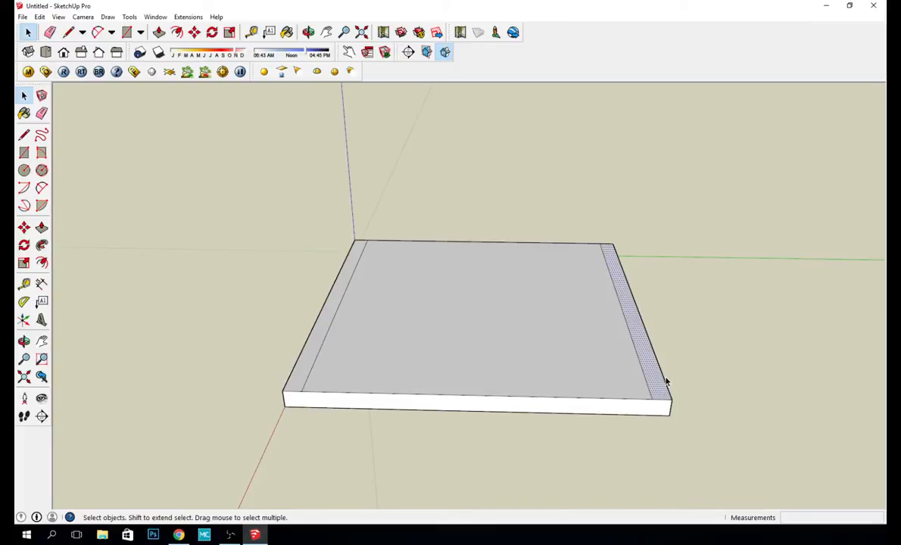
{"action": "key", "text": "ctrl+z"}
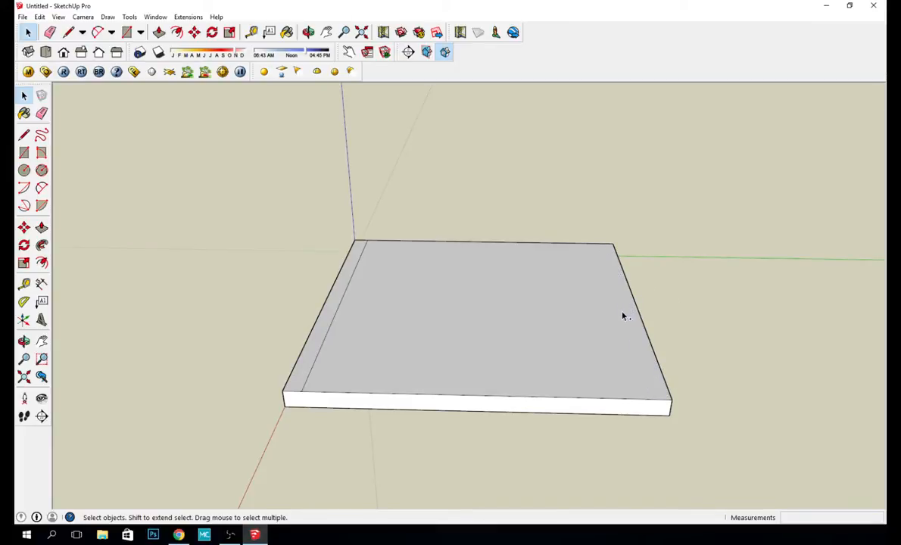
{"action": "key", "text": "ctrl+z"}
Step: Select the entire slab and make it a group
{"action": "left_click_drag", "start_coordinate": [211, 165], "coordinate": [747, 487]}
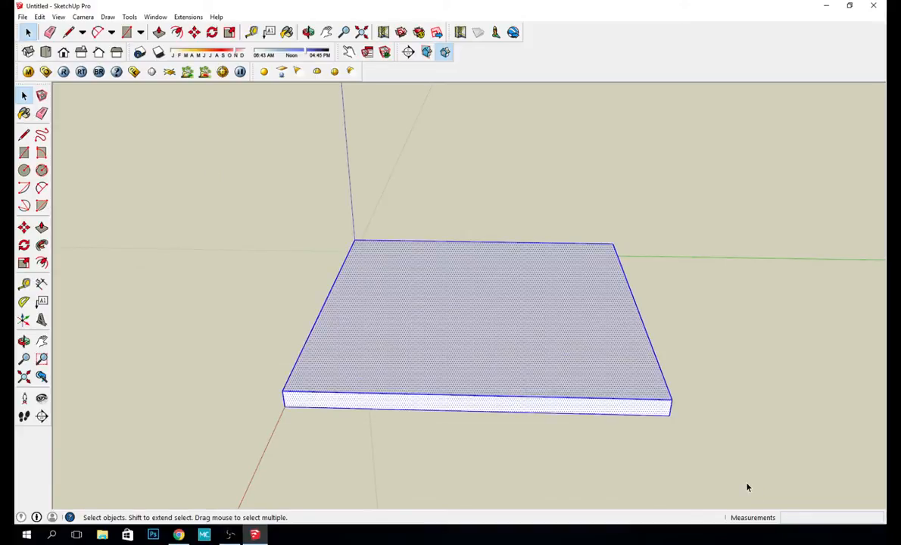
{"action": "right_click", "coordinate": [583, 342]}
{"action": "left_click", "coordinate": [623, 426]}
Step: Paste the strip onto the grouped slab's top face, aligned to the corner above the origin
{"action": "scroll", "coordinate": [319, 231], "scroll_direction": "up", "scroll_amount": 1}
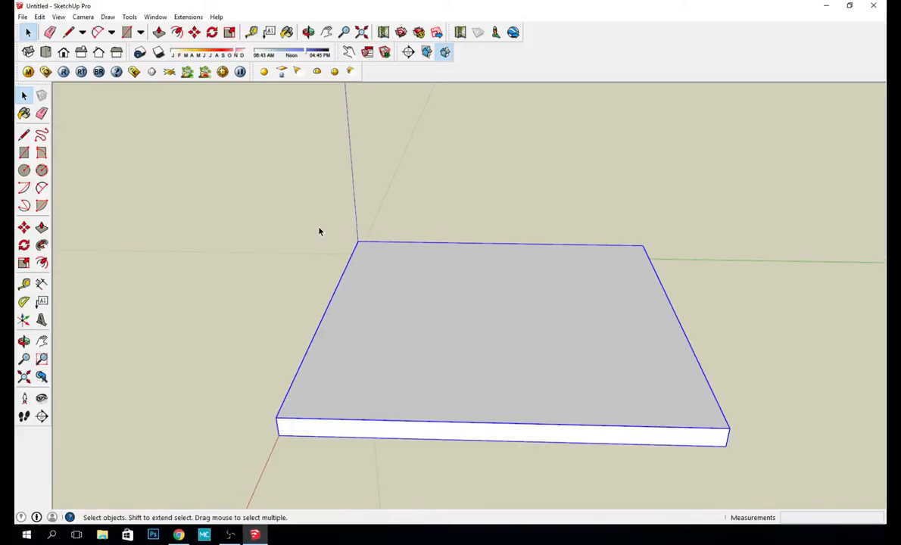
{"action": "scroll", "coordinate": [313, 226], "scroll_direction": "down", "scroll_amount": 1}
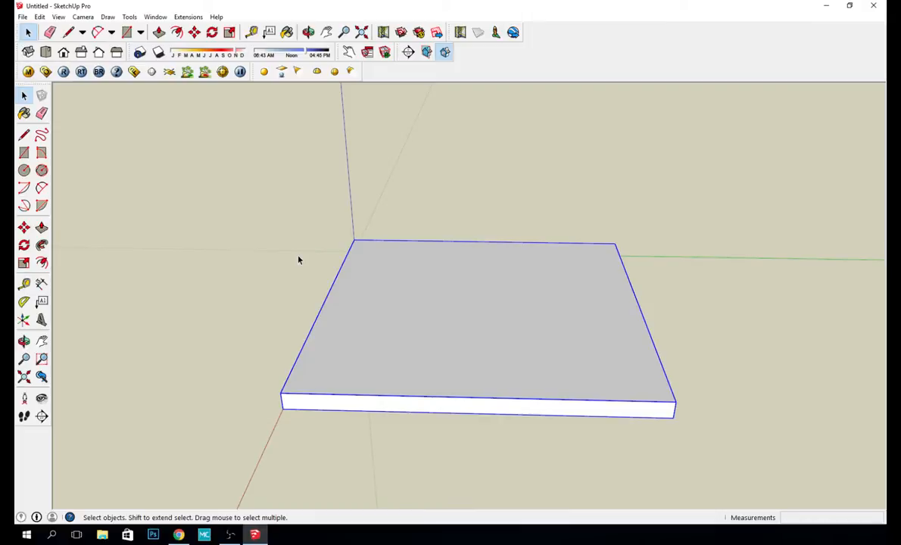
{"action": "middle_click_drag", "start_coordinate": [280, 271], "coordinate": [338, 259], "text": "shift"}
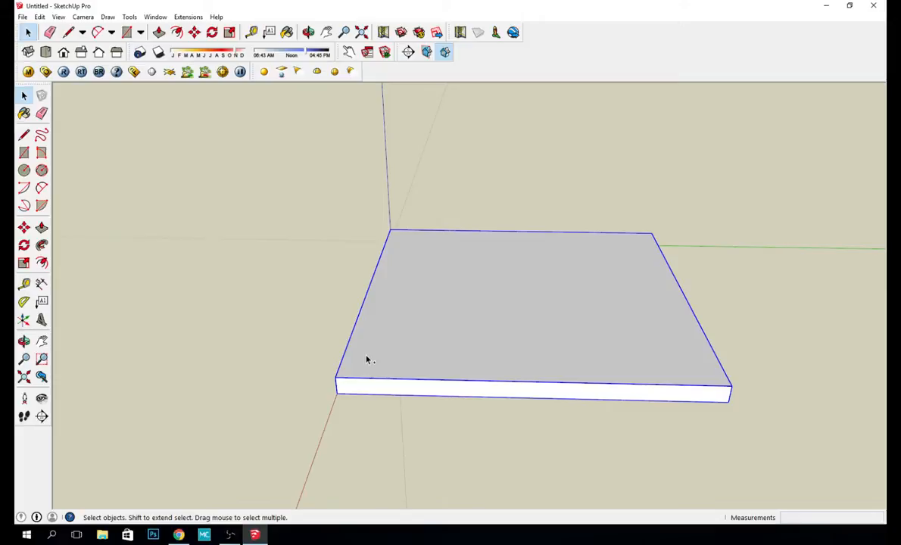
{"action": "key", "text": "ctrl+v"}
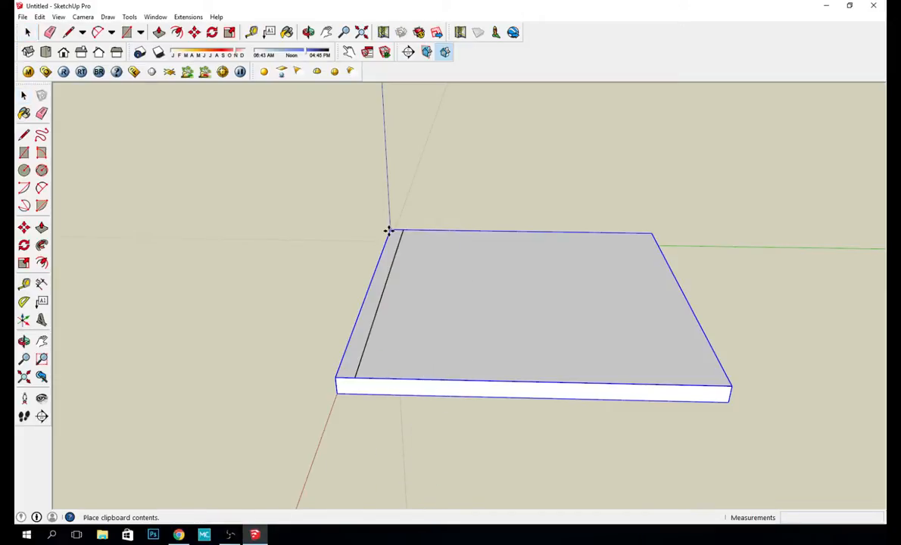
{"action": "left_click", "coordinate": [389, 231]}
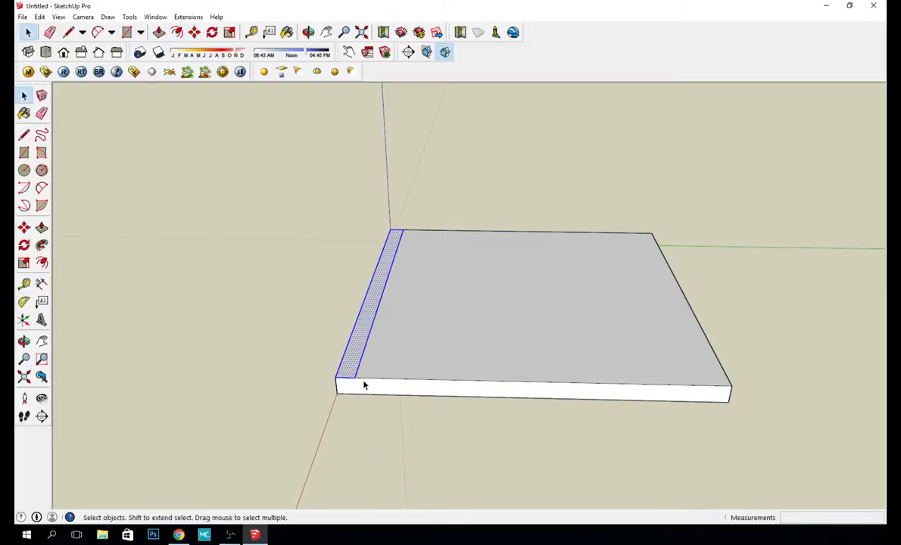
Step: Try copying the strip across the slab's top face to the opposite edge, and remove the copy
{"action": "key", "text": "m"}
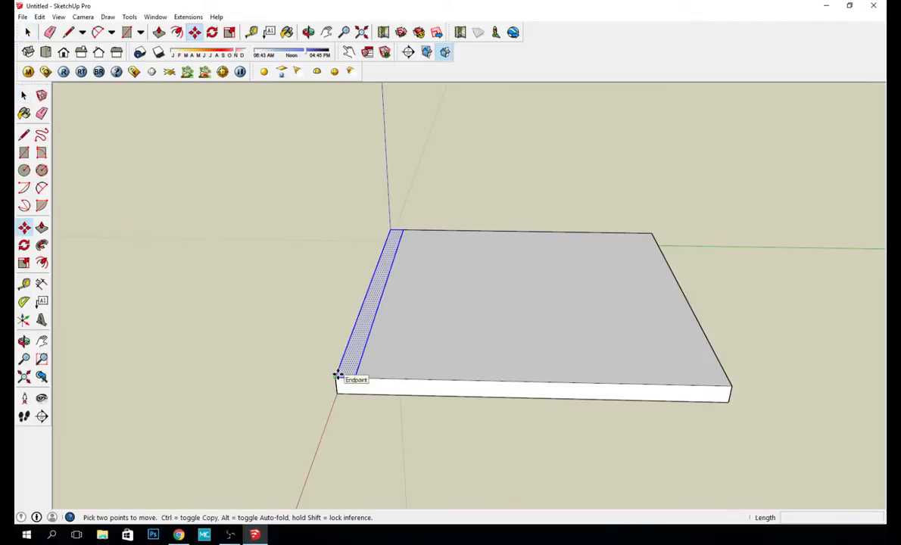
{"action": "left_click", "coordinate": [336, 378]}
{"action": "key", "text": "ctrl"}
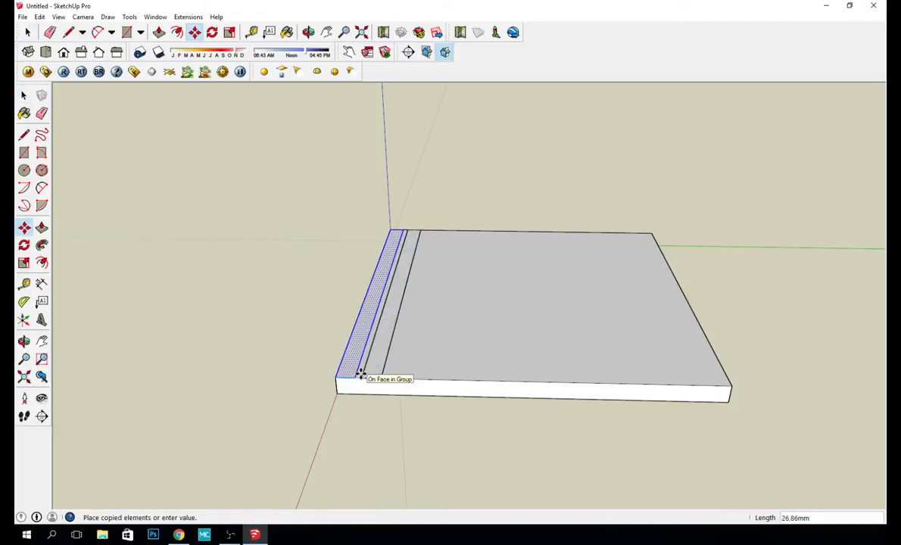
{"action": "key", "text": "Escape"}
{"action": "left_click", "coordinate": [356, 375]}
{"action": "key", "text": "ctrl"}
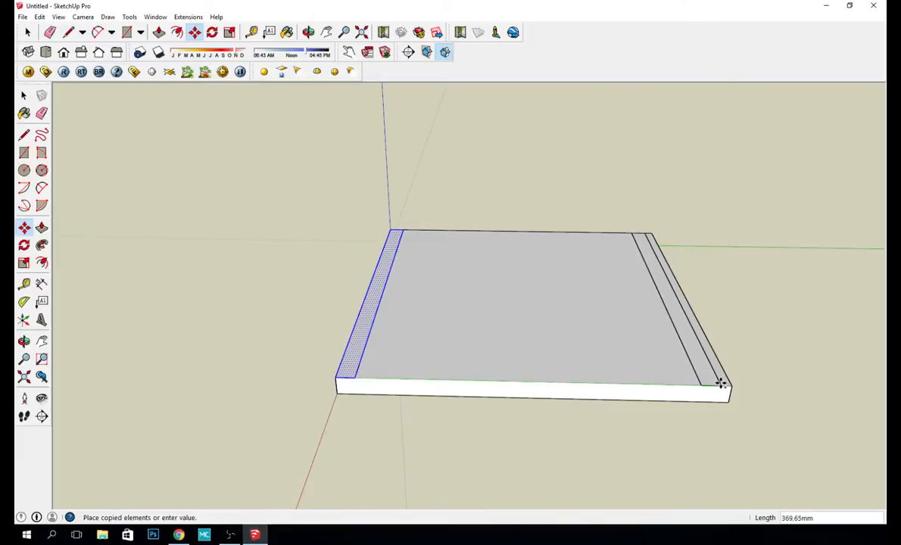
{"action": "left_click", "coordinate": [730, 384]}
{"action": "key", "text": "space"}
{"action": "scroll", "coordinate": [416, 231], "scroll_direction": "down", "scroll_amount": 2}
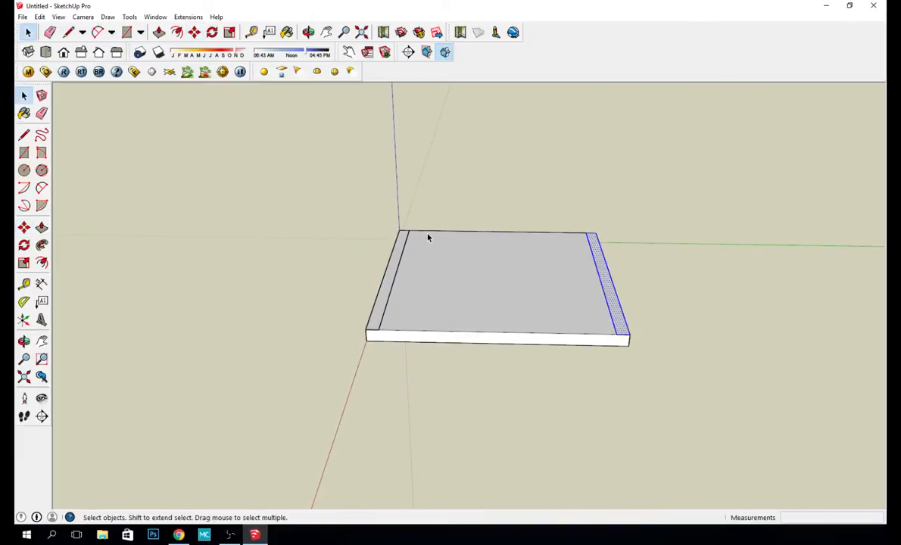
{"action": "middle_click_drag", "start_coordinate": [428, 237], "coordinate": [408, 223]}
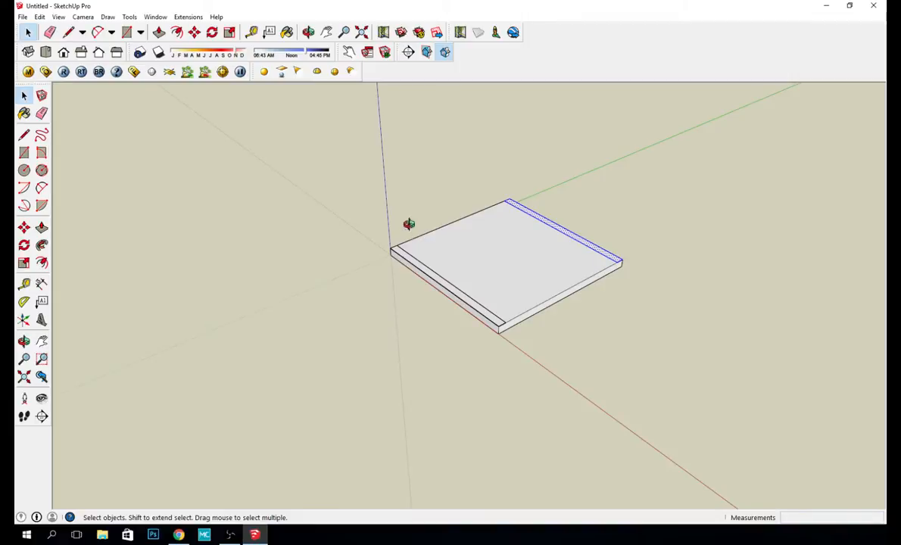
{"action": "left_click", "coordinate": [333, 227]}
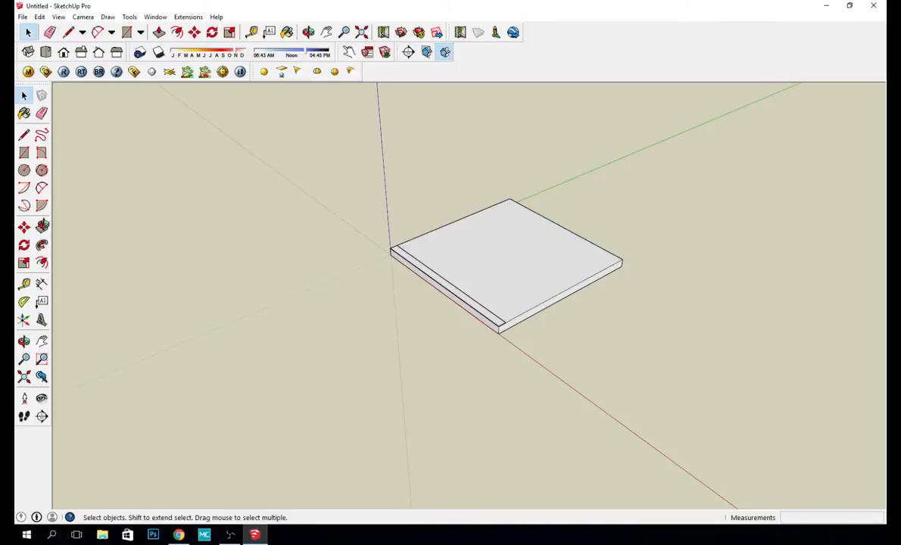
Step: Push/Pull the strip on the slab's edge upward 1100 mm into a tall side panel
{"action": "left_click", "coordinate": [41, 226]}
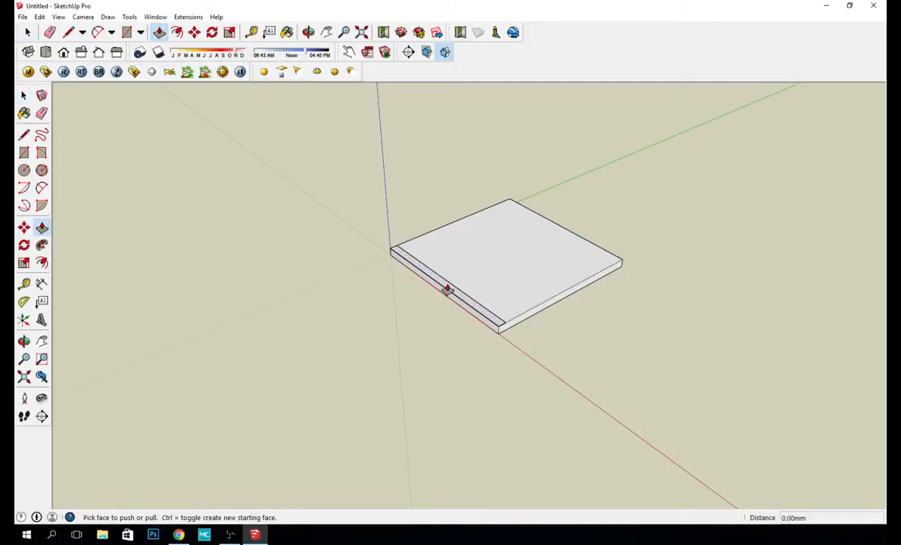
{"action": "left_click", "coordinate": [447, 289]}
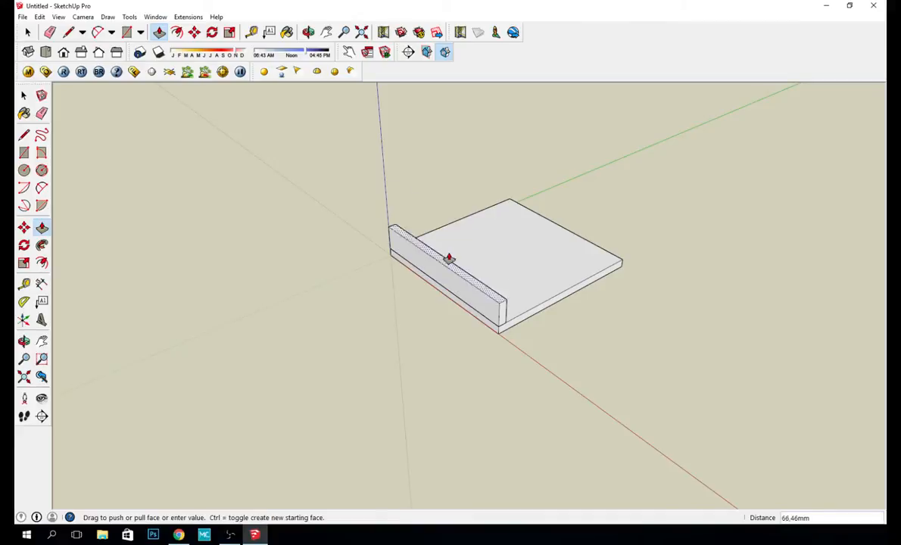
{"action": "middle_click_drag", "start_coordinate": [446, 134], "coordinate": [478, 158]}
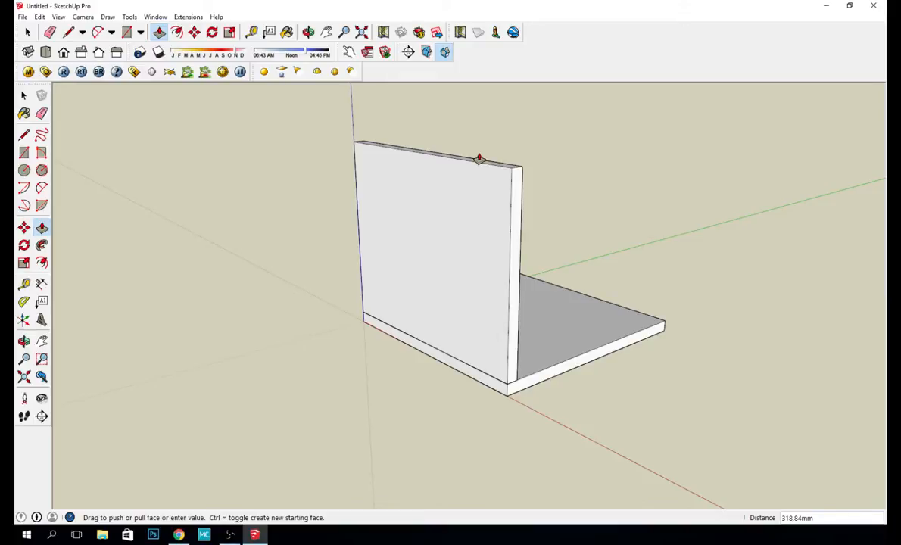
{"action": "type", "text": "1100"}
{"action": "key", "text": "Return"}
Step: Select the whole upright side panel and make it a group
{"action": "scroll", "coordinate": [484, 174], "scroll_direction": "down", "scroll_amount": 5}
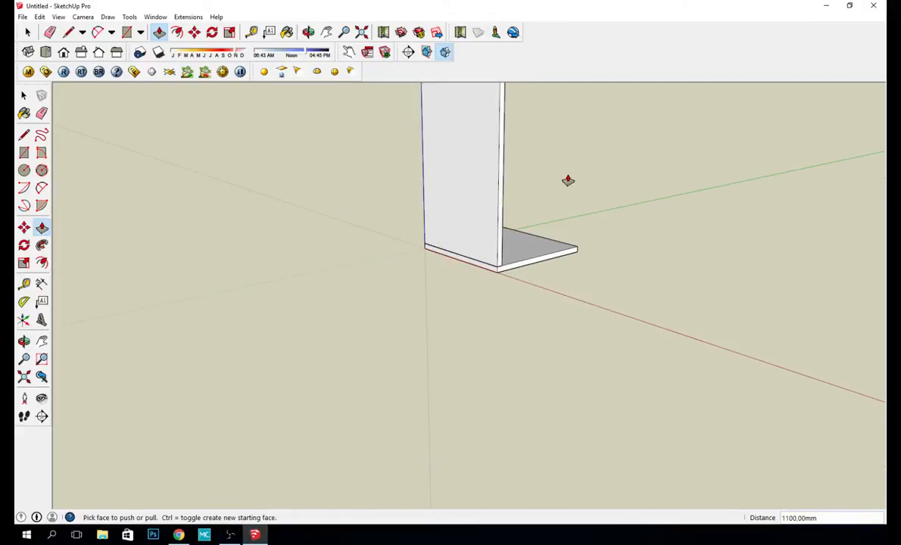
{"action": "middle_click_drag", "start_coordinate": [573, 163], "coordinate": [522, 318]}
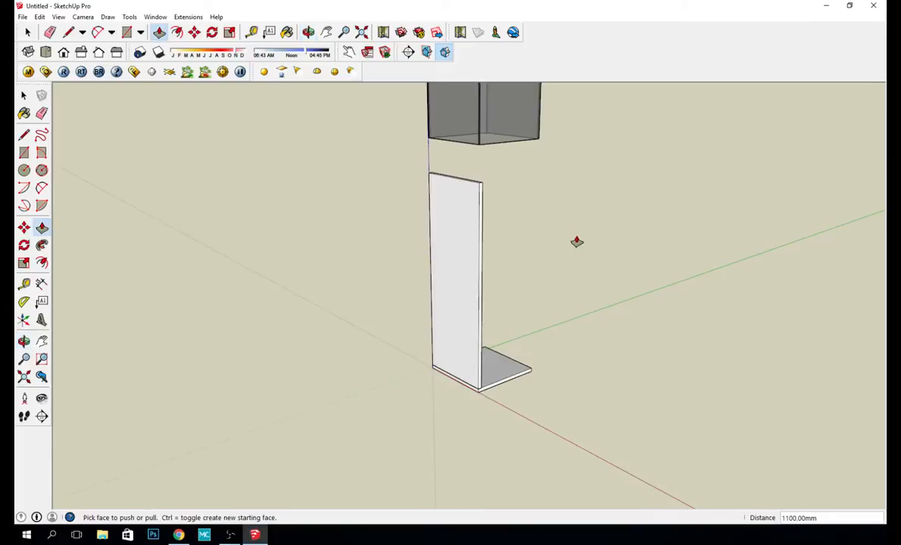
{"action": "middle_click_drag", "start_coordinate": [577, 241], "coordinate": [406, 214]}
{"action": "key", "text": "space"}
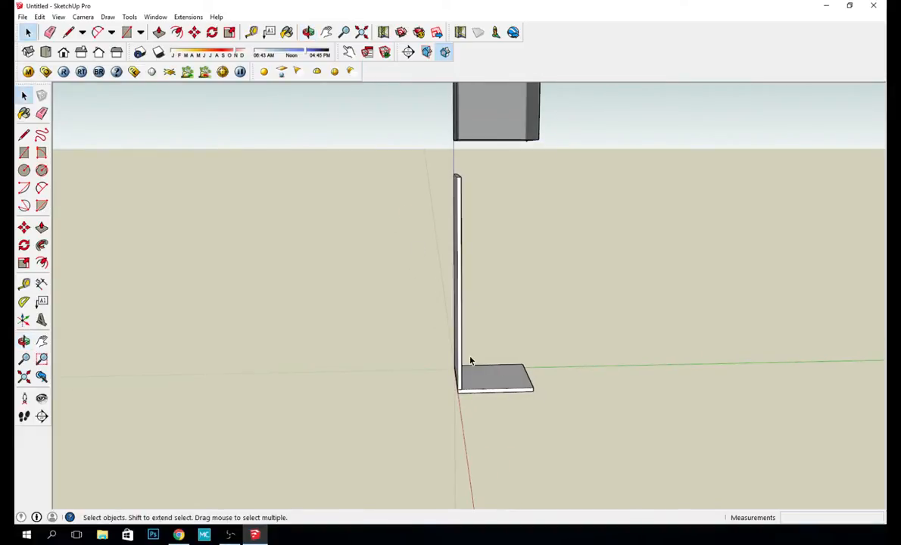
{"action": "middle_click_drag", "start_coordinate": [390, 285], "coordinate": [445, 297]}
{"action": "key", "text": "space"}
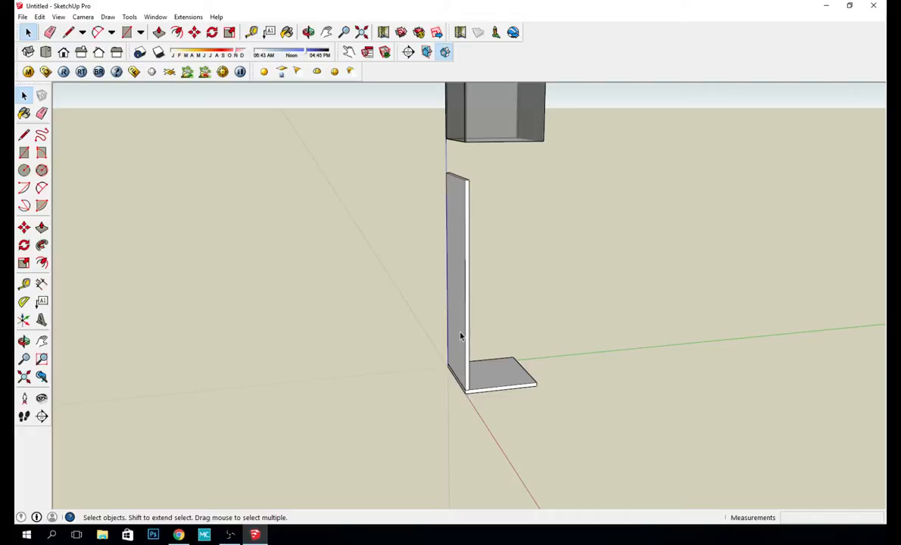
{"action": "left_click_drag", "start_coordinate": [380, 157], "coordinate": [540, 430]}
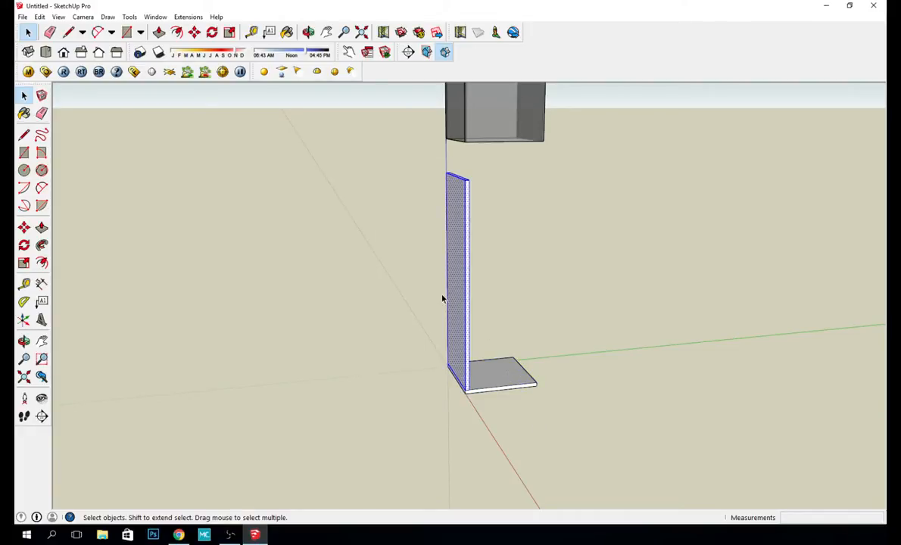
{"action": "right_click", "coordinate": [460, 291]}
{"action": "left_click", "coordinate": [512, 378]}
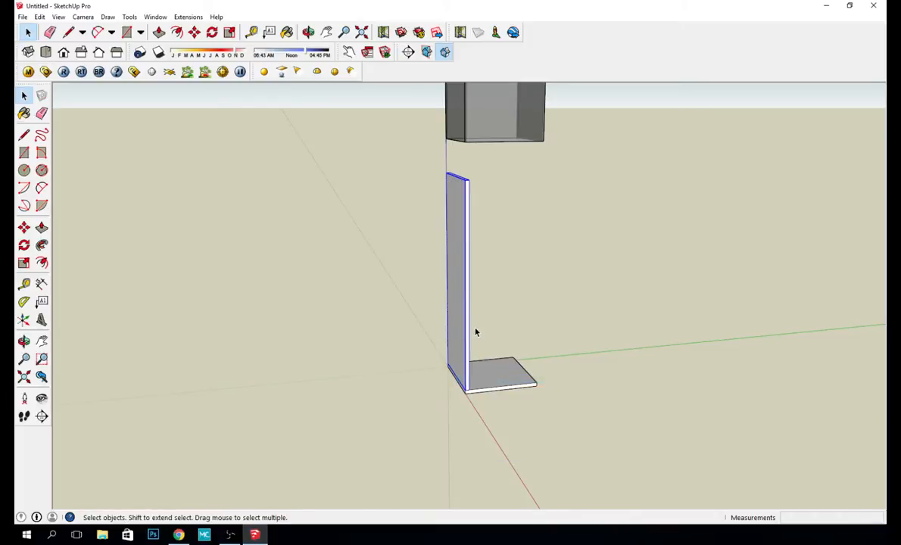
Step: Copy the upright panel group 380 mm along the green axis to the slab's opposite edge
{"action": "key", "text": "m"}
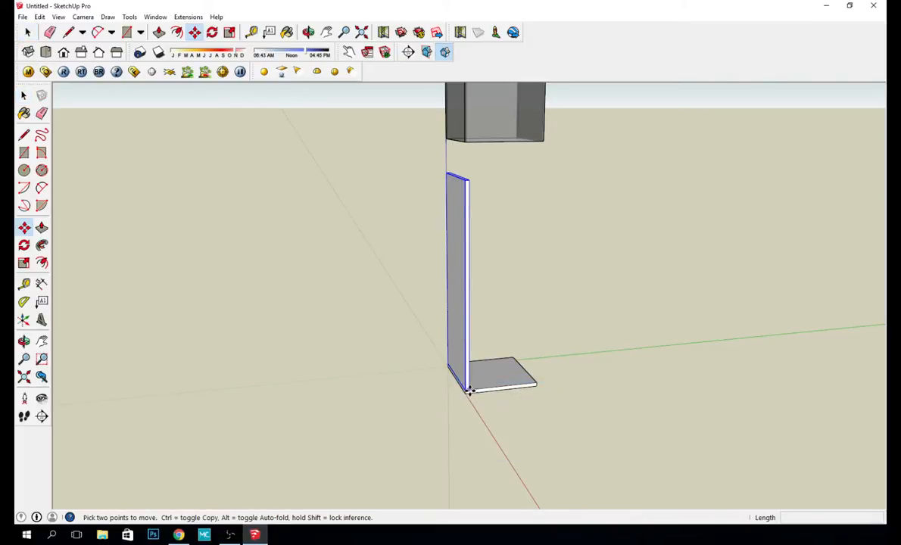
{"action": "left_click", "coordinate": [469, 390]}
{"action": "key", "text": "ctrl"}
{"action": "left_click", "coordinate": [535, 389]}
{"action": "key", "text": "alt+space"}
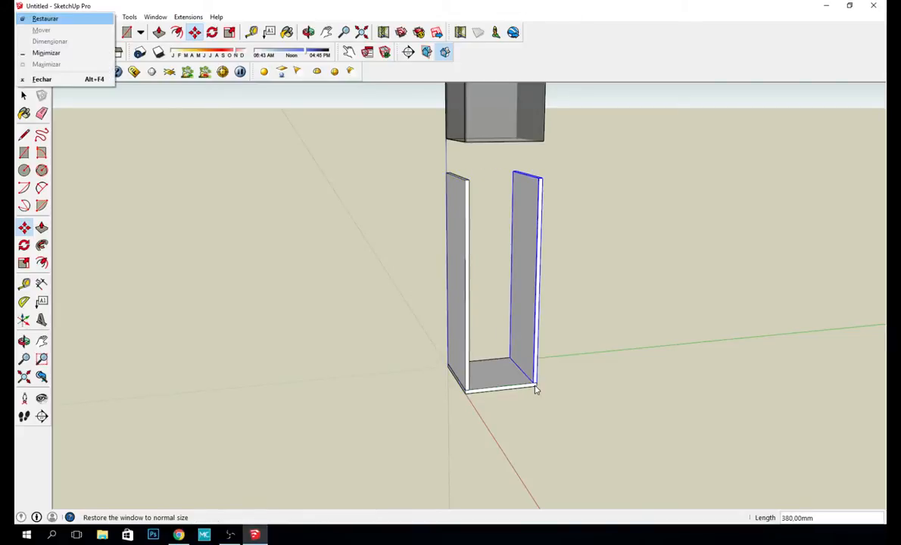
{"action": "left_click", "coordinate": [538, 401]}
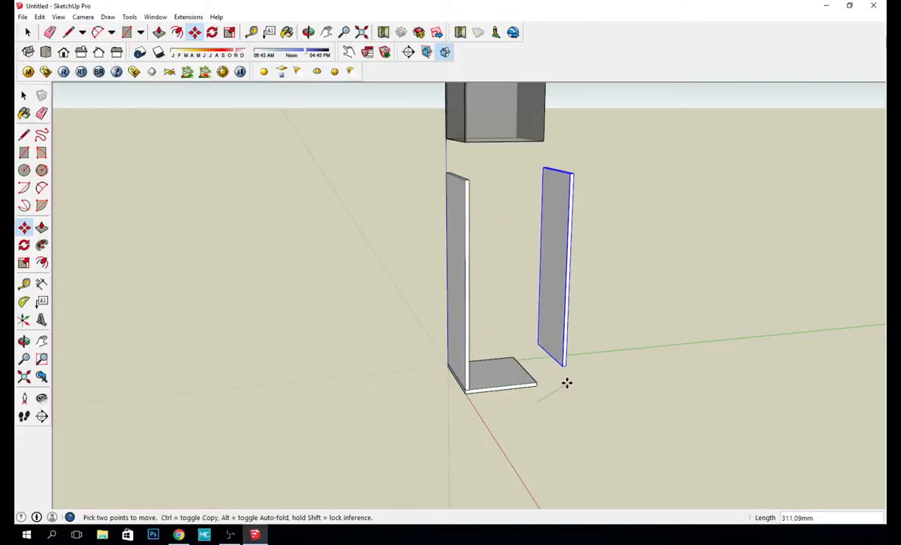
{"action": "left_click", "coordinate": [567, 383]}
Step: Select both upright panels and scale them downward so their lower ends meet the slab's underside
{"action": "mouse_move", "coordinate": [567, 382]}
{"action": "middle_mouse_down"}
{"action": "mouse_move", "coordinate": [531, 392]}
{"action": "mouse_move", "coordinate": [509, 382]}
{"action": "mouse_move", "coordinate": [563, 398]}
{"action": "middle_mouse_up"}
{"action": "scroll", "coordinate": [437, 383], "scroll_direction": "up", "scroll_amount": 1}
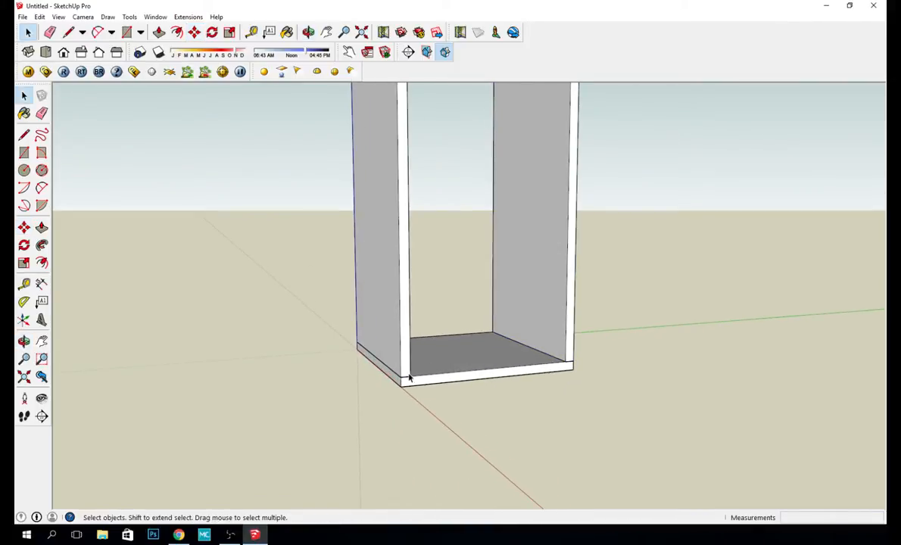
{"action": "left_click", "coordinate": [407, 376]}
{"action": "left_click", "coordinate": [572, 353], "text": "shift"}
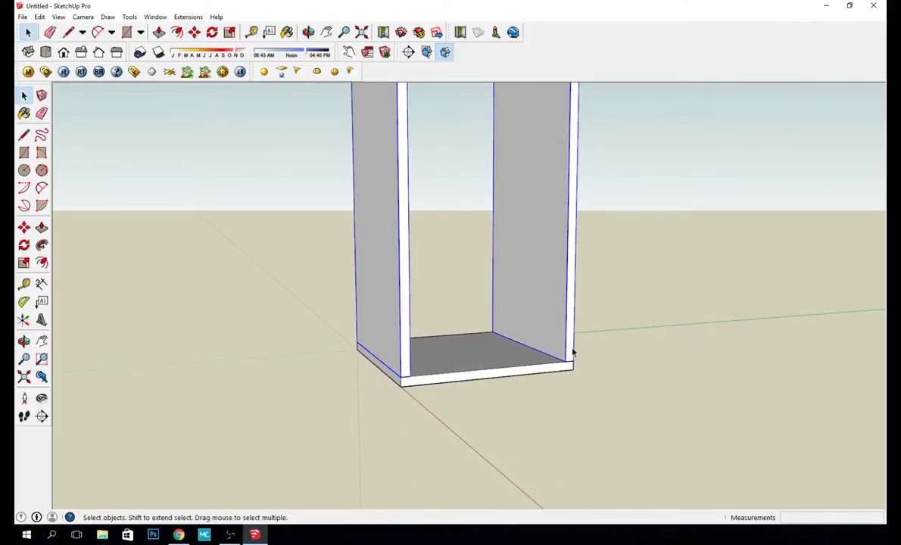
{"action": "key", "text": "s"}
{"action": "left_click", "coordinate": [457, 355]}
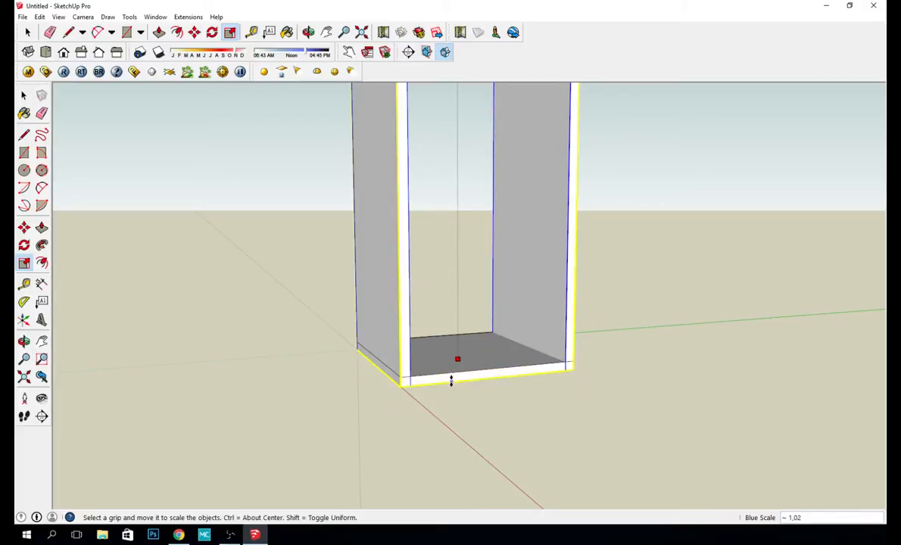
{"action": "left_click", "coordinate": [452, 383]}
{"action": "key", "text": "space"}
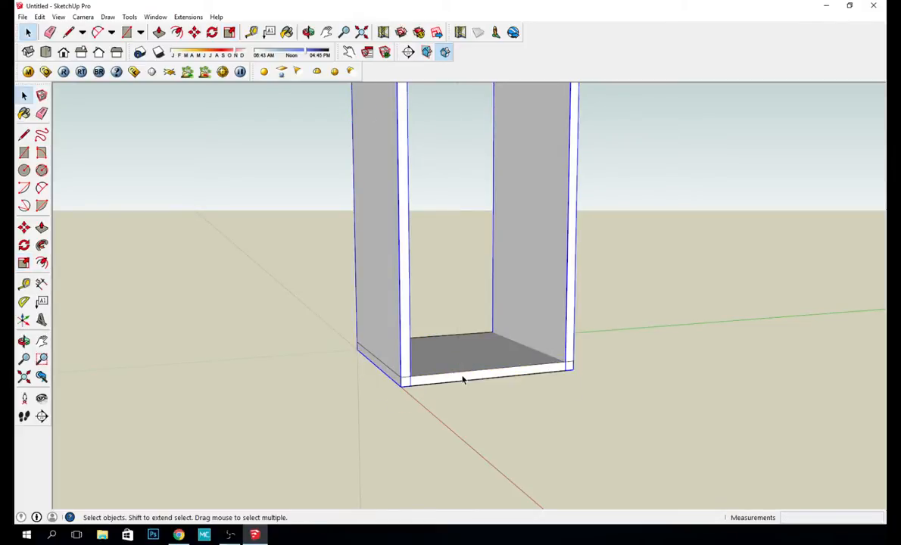
Step: Scale the base slab inward along the green axis from both sides to fit between the upright panels, and deselect it
{"action": "left_click", "coordinate": [463, 379]}
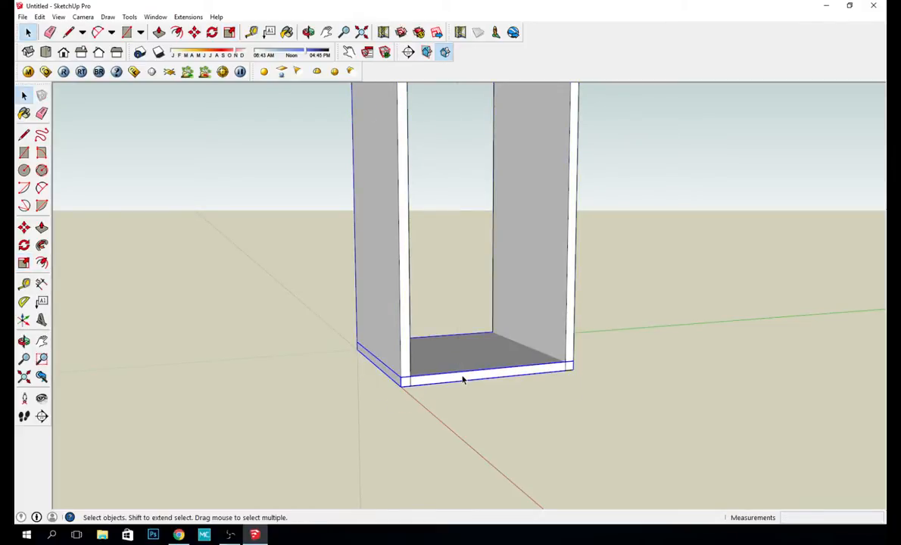
{"action": "key", "text": "s"}
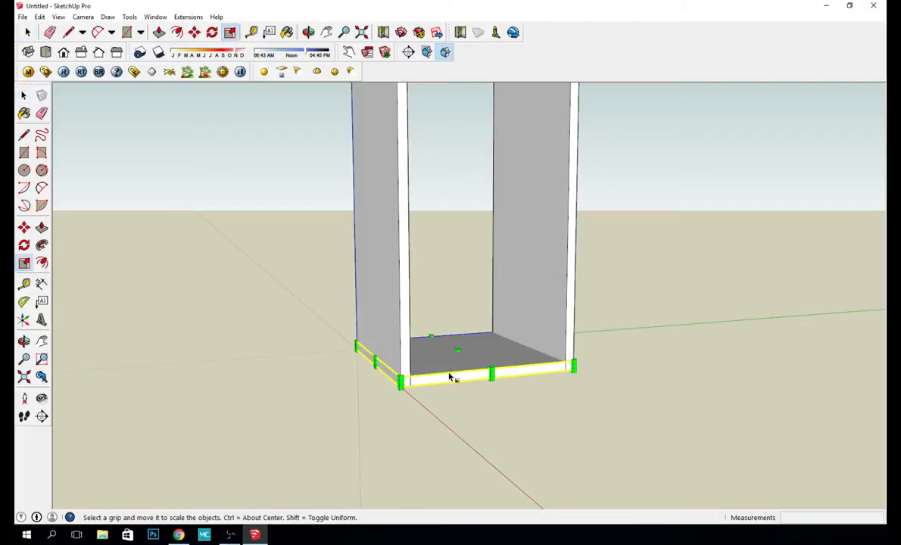
{"action": "left_click", "coordinate": [387, 362]}
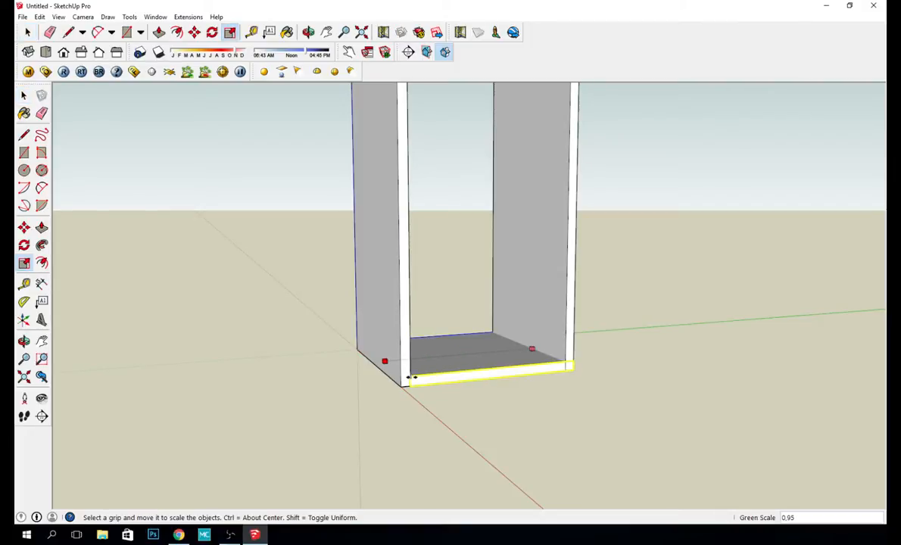
{"action": "left_click", "coordinate": [413, 380]}
{"action": "middle_click_drag", "start_coordinate": [558, 377], "coordinate": [462, 383]}
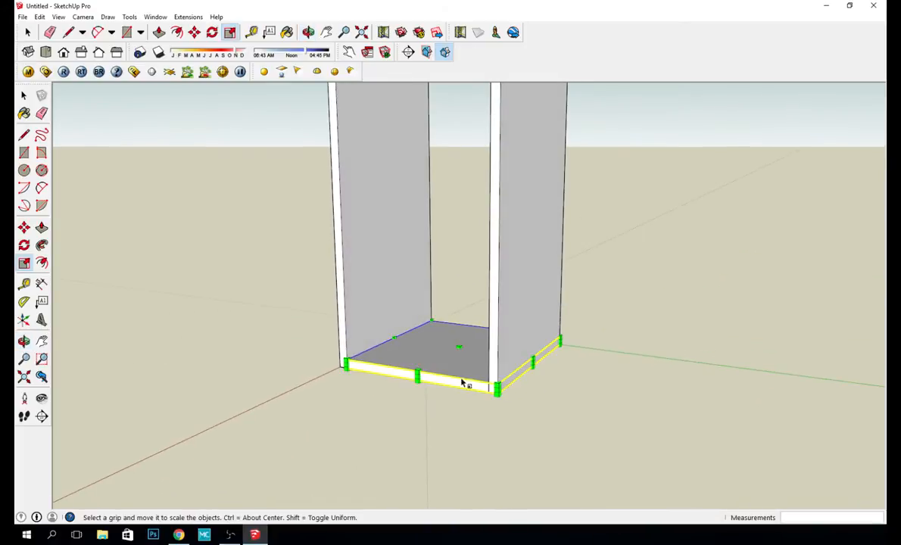
{"action": "left_click", "coordinate": [532, 363]}
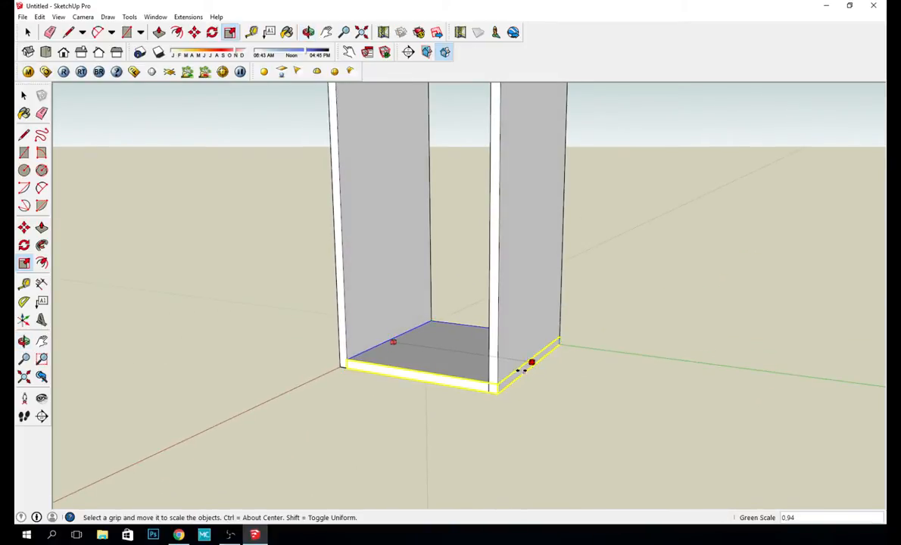
{"action": "left_click", "coordinate": [488, 389]}
{"action": "key", "text": "space"}
{"action": "left_click", "coordinate": [543, 403]}
Step: Select both upright panels and copy them about 492 mm along the red axis, away from the slab
{"action": "middle_click_drag", "start_coordinate": [550, 397], "coordinate": [543, 360]}
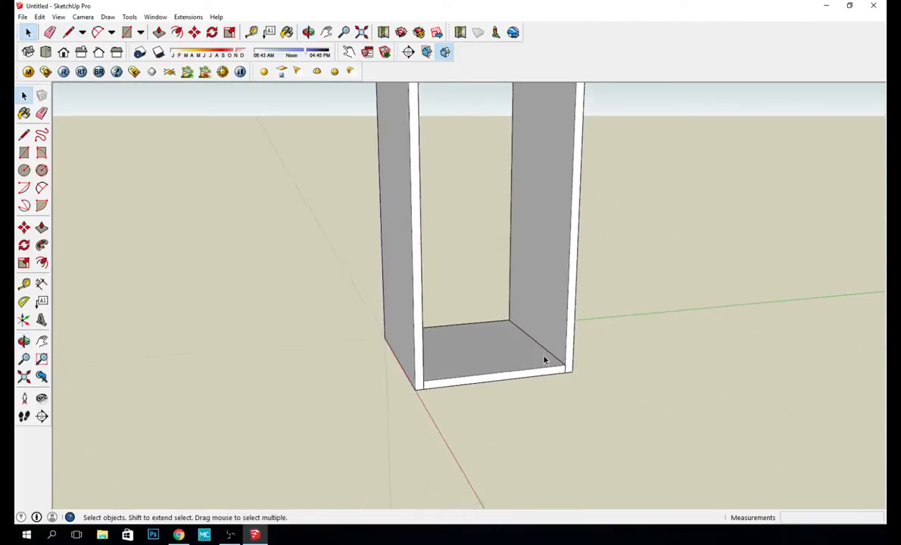
{"action": "scroll", "coordinate": [543, 360], "scroll_direction": "down", "scroll_amount": 4}
{"action": "middle_click_drag", "start_coordinate": [619, 298], "coordinate": [555, 324]}
{"action": "left_click", "coordinate": [477, 263]}
{"action": "middle_click_drag", "start_coordinate": [477, 264], "coordinate": [653, 267]}
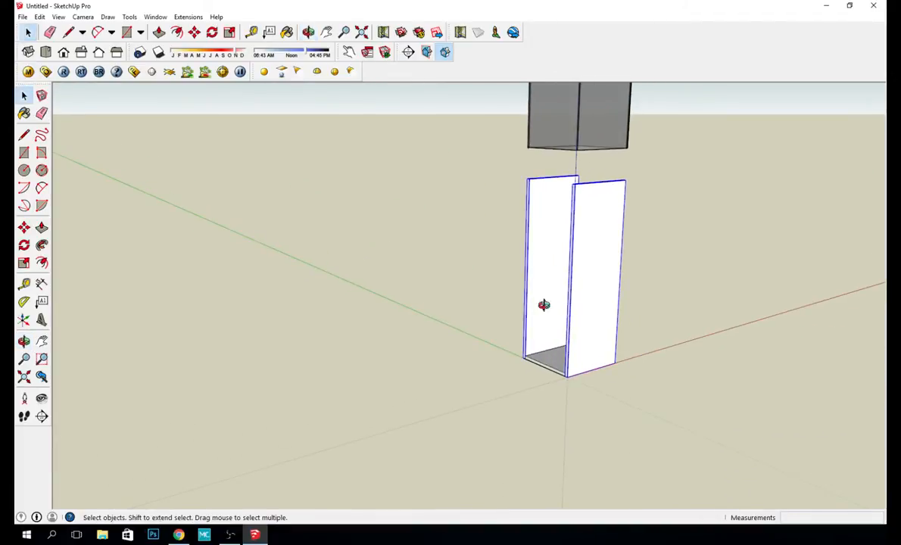
{"action": "middle_click_drag", "start_coordinate": [544, 305], "coordinate": [592, 306]}
{"action": "scroll", "coordinate": [581, 333], "scroll_direction": "up", "scroll_amount": 3}
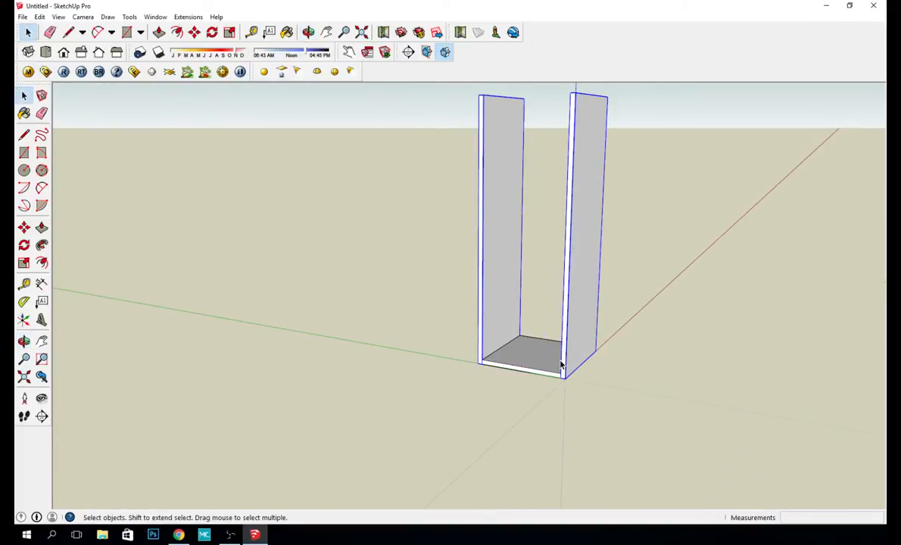
{"action": "scroll", "coordinate": [561, 366], "scroll_direction": "up", "scroll_amount": 3}
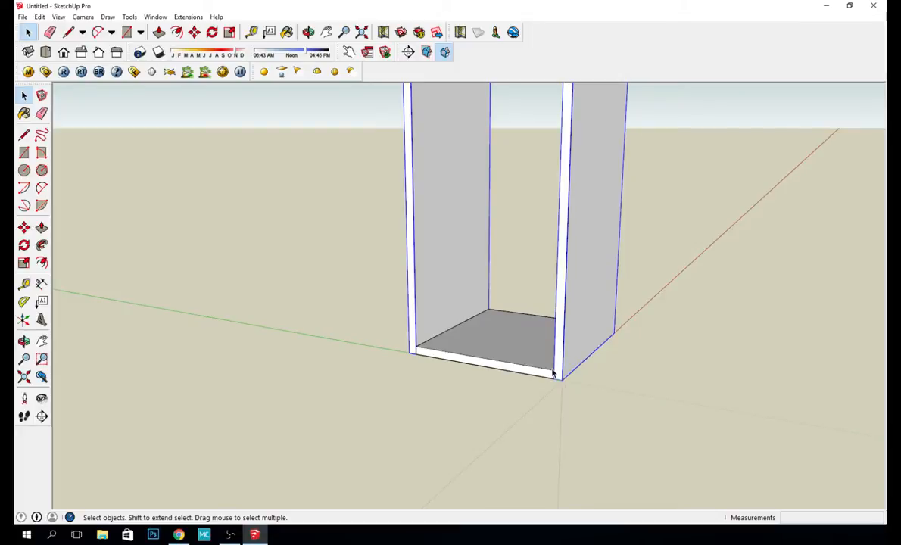
{"action": "key", "text": "m"}
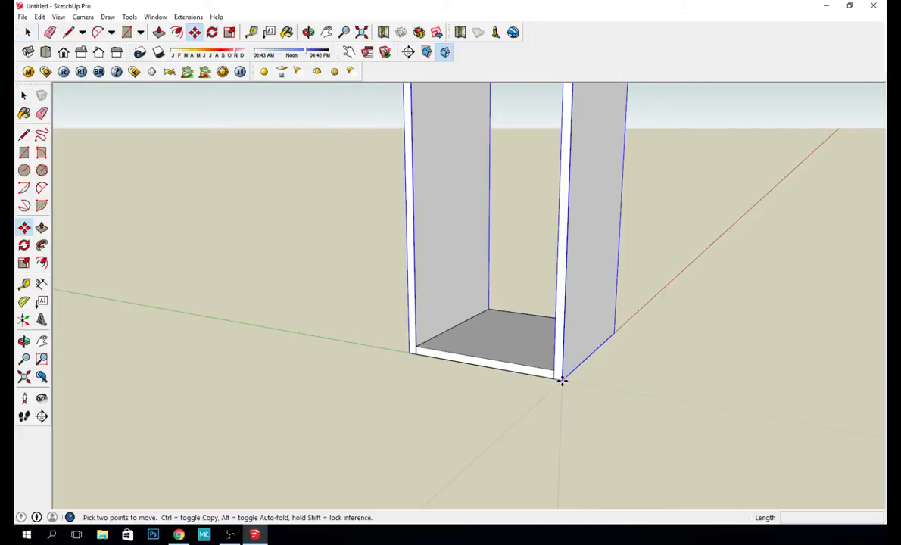
{"action": "left_click", "coordinate": [561, 380]}
{"action": "key", "text": "ctrl"}
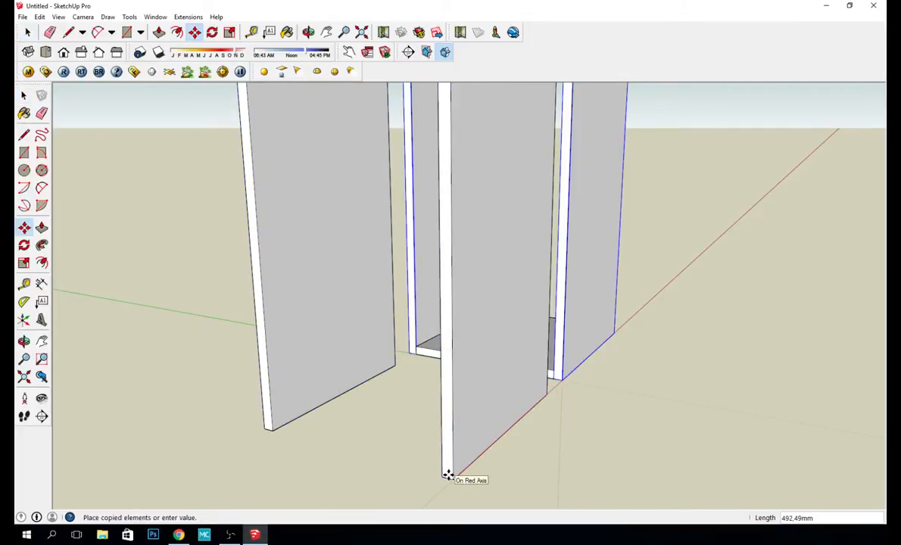
{"action": "left_click", "coordinate": [448, 475]}
{"action": "middle_click_drag", "start_coordinate": [447, 473], "coordinate": [407, 424]}
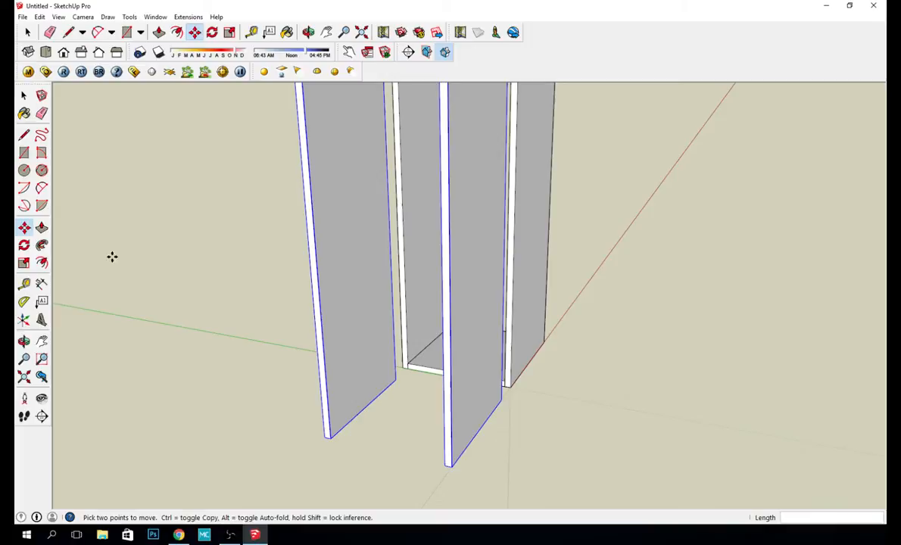
Step: Rotate the two copied upright panels 90 degrees about the lower front corner so they stand parallel to the green axis
{"action": "left_click", "coordinate": [24, 246]}
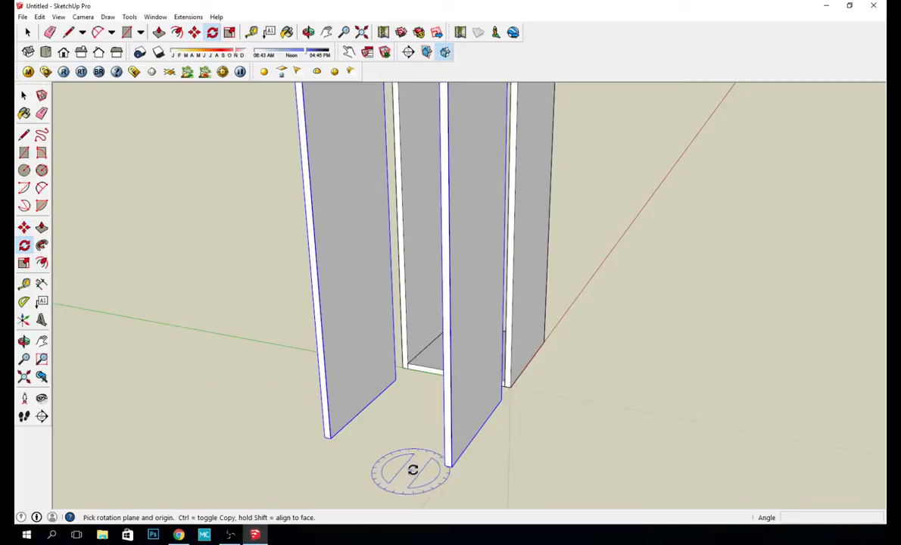
{"action": "left_click", "coordinate": [452, 467]}
{"action": "left_click", "coordinate": [502, 401]}
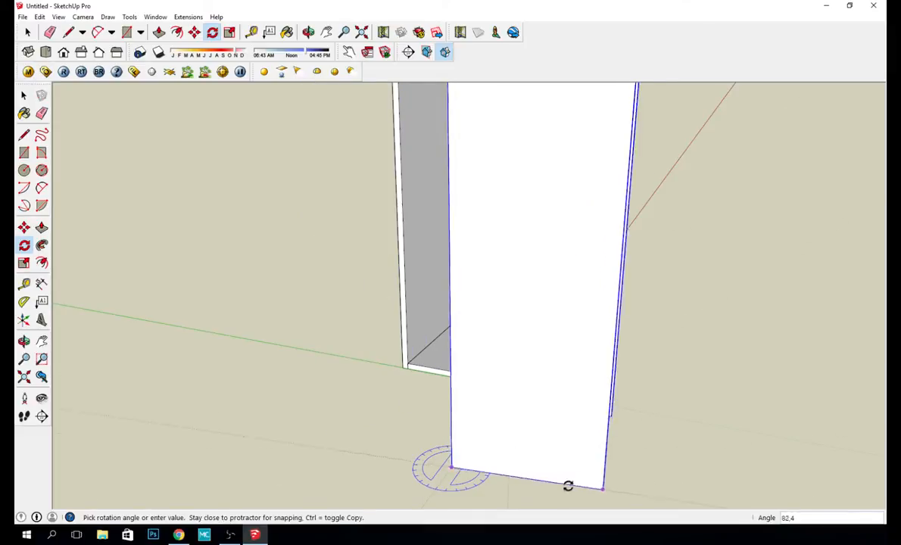
{"action": "left_click", "coordinate": [568, 489]}
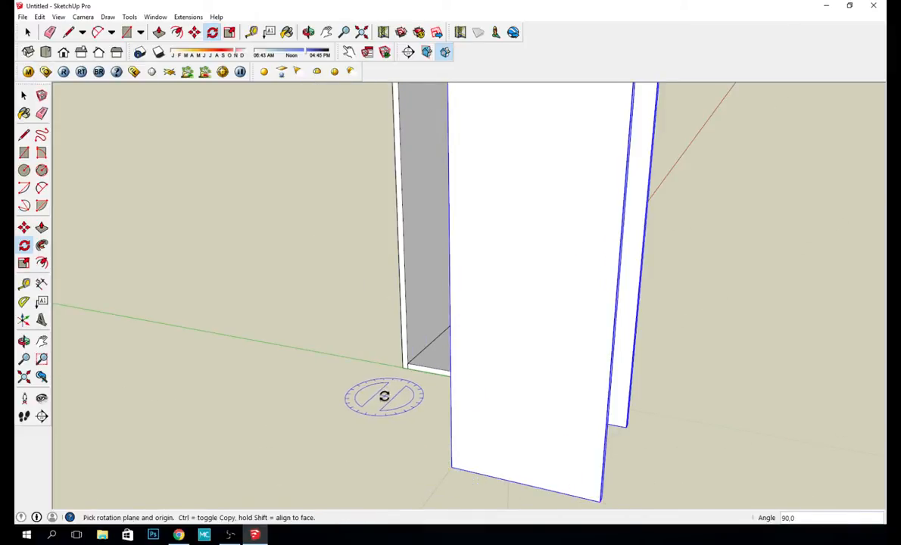
Step: Move the two rotated panels so their lower corner meets the base slab's upper front corner beside the far side panel
{"action": "key", "text": "m"}
{"action": "middle_click_drag", "start_coordinate": [380, 404], "coordinate": [567, 426]}
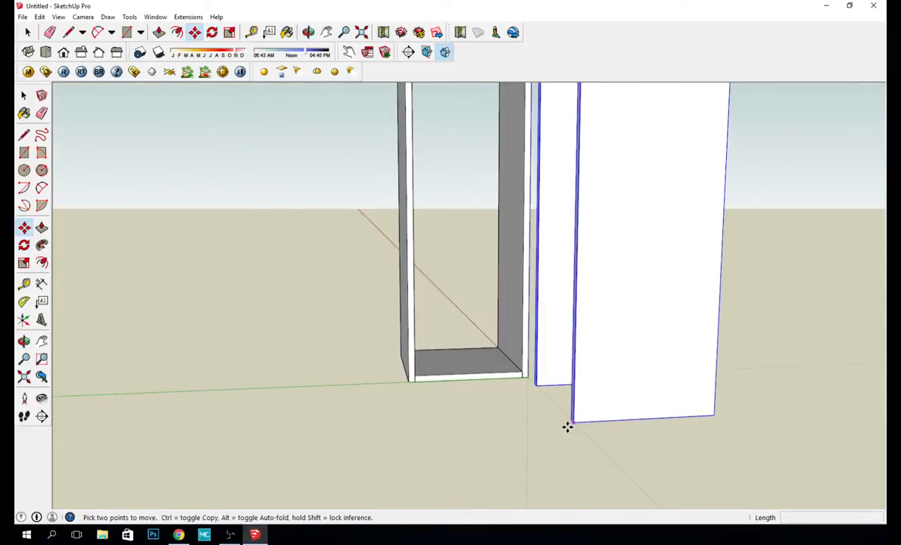
{"action": "left_click", "coordinate": [571, 426]}
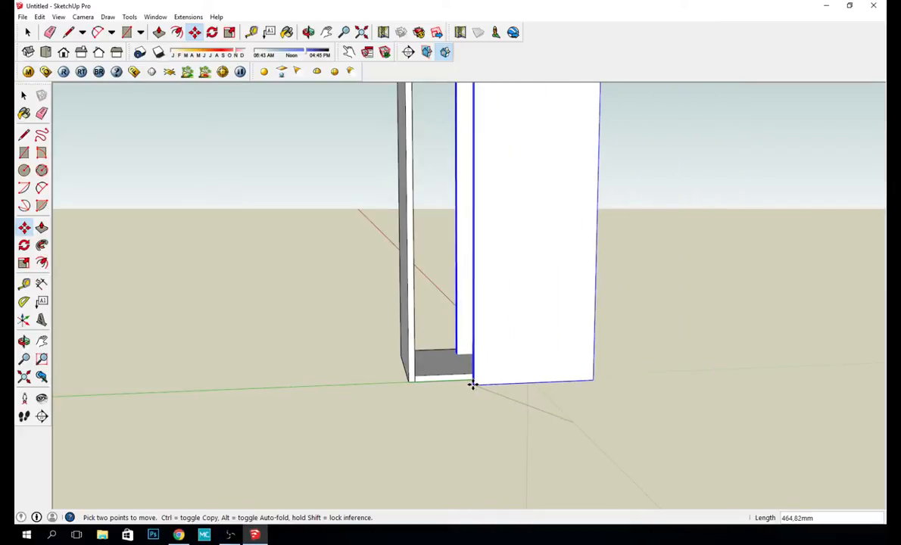
{"action": "left_click", "coordinate": [415, 376]}
{"action": "key", "text": "space"}
Step: Scale the front and back panels along the green axis so they fit between the two side panels
{"action": "middle_click_drag", "start_coordinate": [592, 356], "coordinate": [431, 326]}
{"action": "scroll", "coordinate": [488, 301], "scroll_direction": "up", "scroll_amount": 2}
{"action": "scroll", "coordinate": [490, 300], "scroll_direction": "down", "scroll_amount": 1}
{"action": "key", "text": "s"}
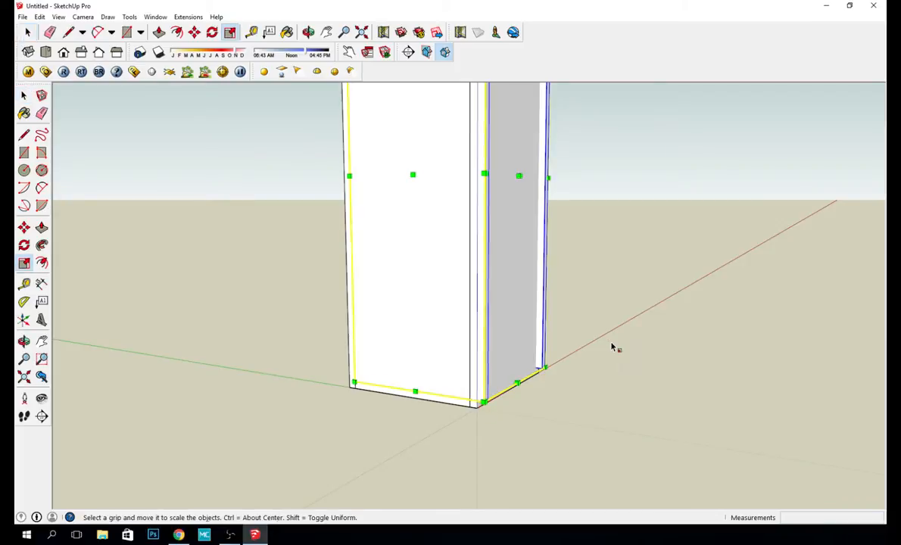
{"action": "left_click_drag", "start_coordinate": [520, 175], "coordinate": [472, 186]}
{"action": "key", "text": "space"}
Step: Move the front and back panels down so their upper corners are flush with the tops of the side panels
{"action": "middle_click_drag", "start_coordinate": [551, 364], "coordinate": [642, 218]}
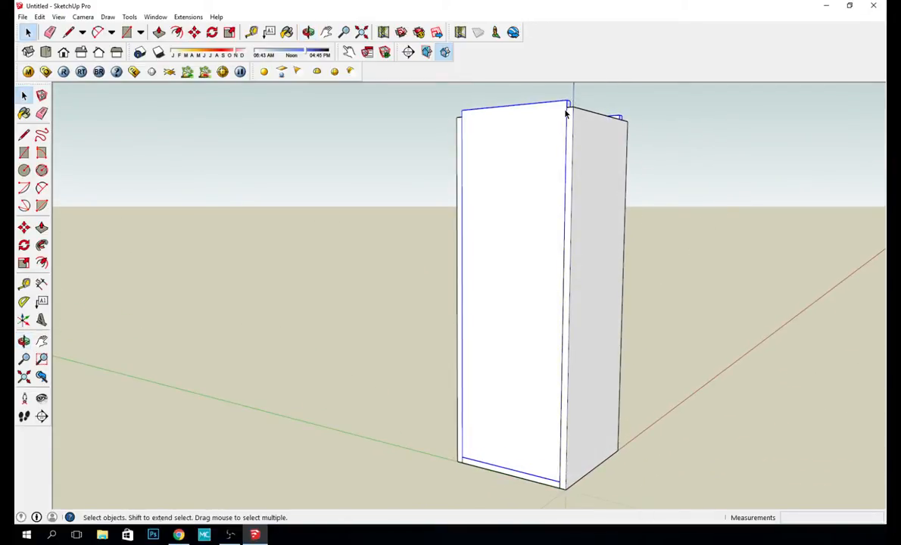
{"action": "key", "text": "m"}
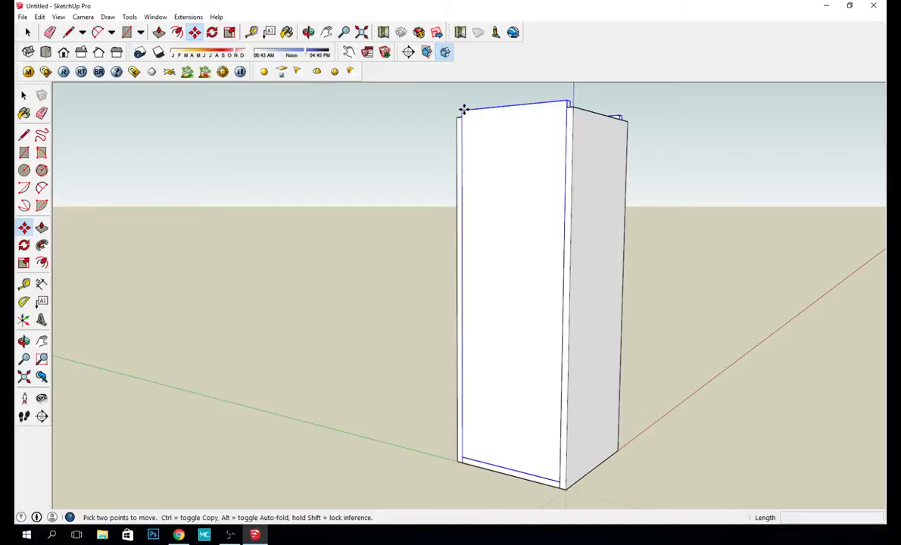
{"action": "left_click", "coordinate": [463, 109]}
{"action": "left_click", "coordinate": [460, 117]}
Step: Scale the base slab inward along the red axis from both ends to fit between the front and back panels
{"action": "middle_click_drag", "start_coordinate": [698, 430], "coordinate": [507, 315]}
{"action": "key", "text": "space"}
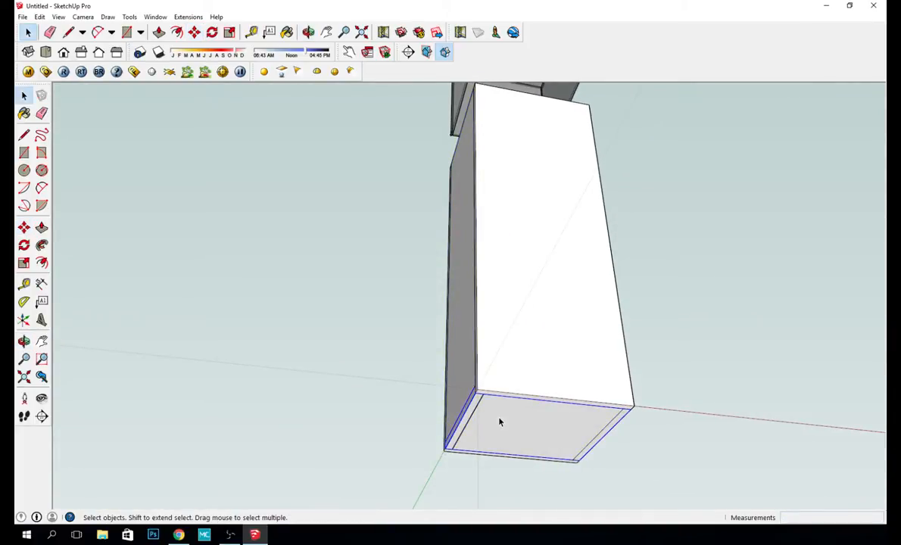
{"action": "key", "text": "s"}
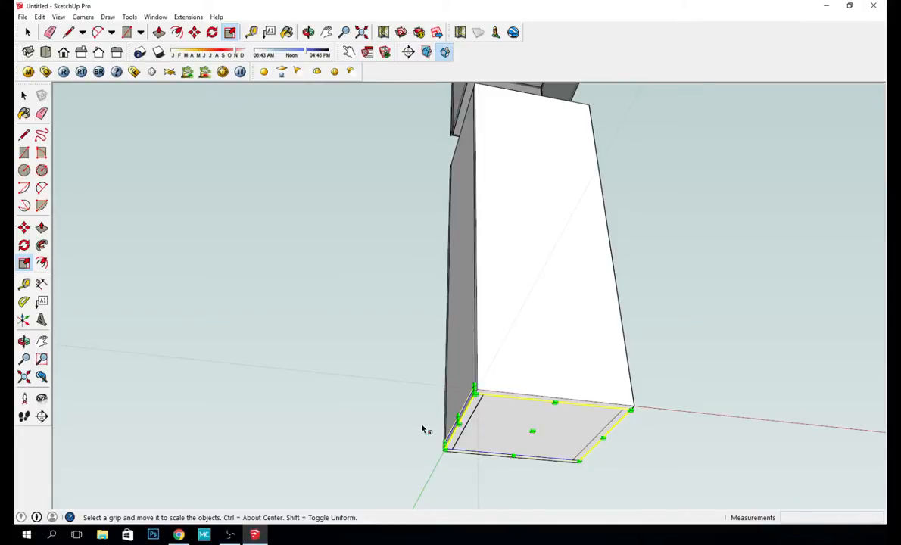
{"action": "scroll", "coordinate": [434, 429], "scroll_direction": "up", "scroll_amount": 5}
{"action": "left_click", "coordinate": [519, 416]}
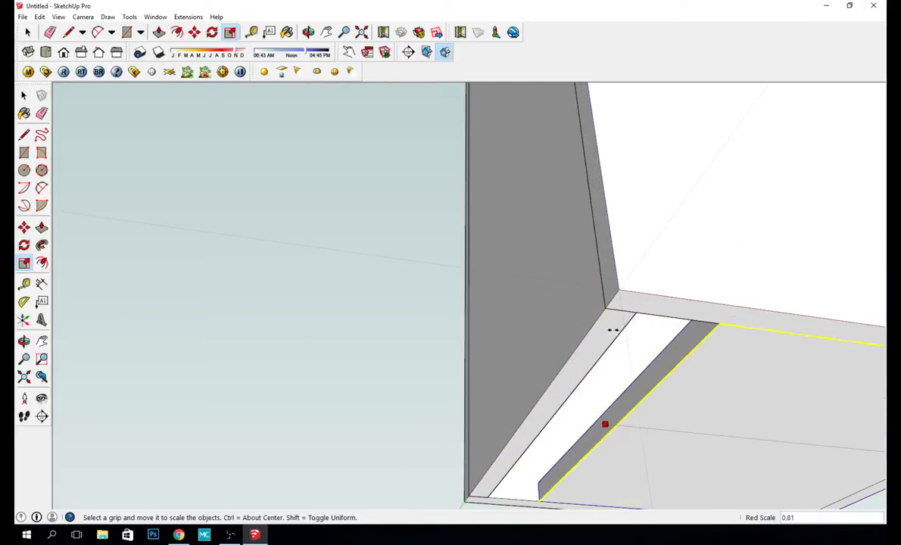
{"action": "left_click", "coordinate": [635, 309]}
{"action": "scroll", "coordinate": [679, 384], "scroll_direction": "down", "scroll_amount": 3}
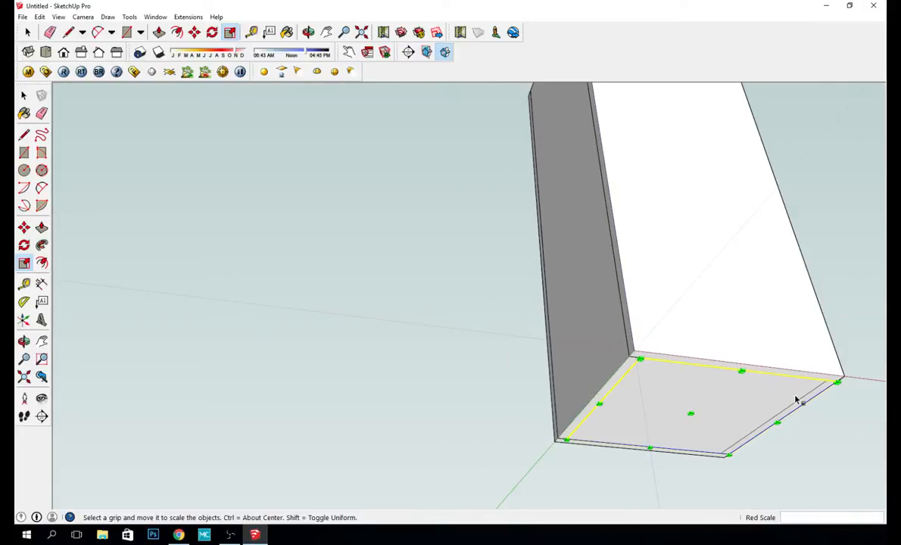
{"action": "middle_click_drag", "start_coordinate": [821, 428], "coordinate": [488, 488]}
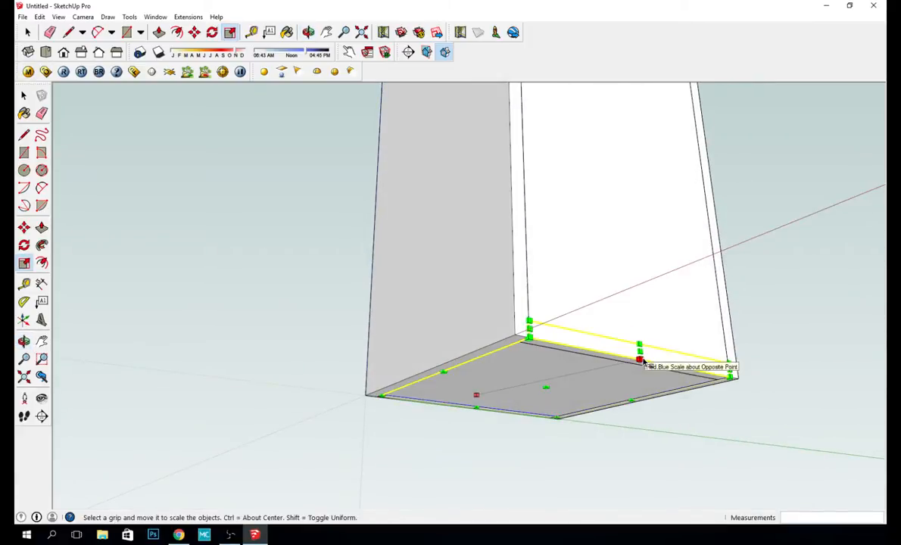
{"action": "left_click", "coordinate": [639, 361]}
{"action": "left_click", "coordinate": [627, 355]}
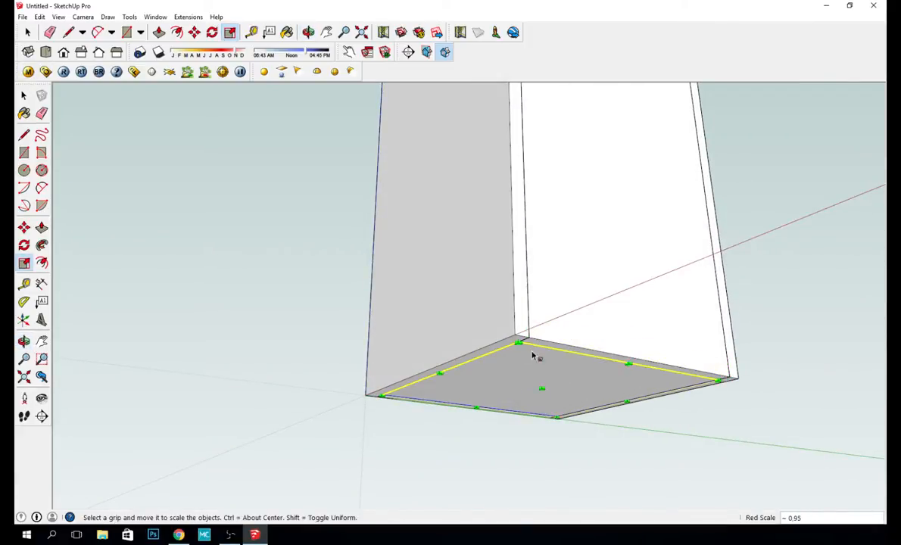
{"action": "key", "text": "space"}
Step: Copy the base slab 1120 mm straight up to the top of the upright panels
{"action": "middle_click_drag", "start_coordinate": [812, 322], "coordinate": [594, 315]}
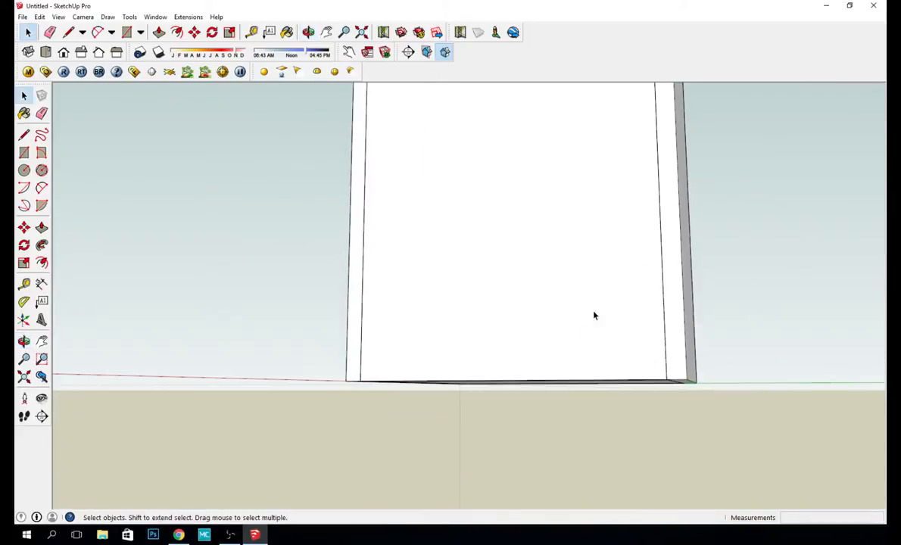
{"action": "middle_click_drag", "start_coordinate": [727, 348], "coordinate": [698, 231]}
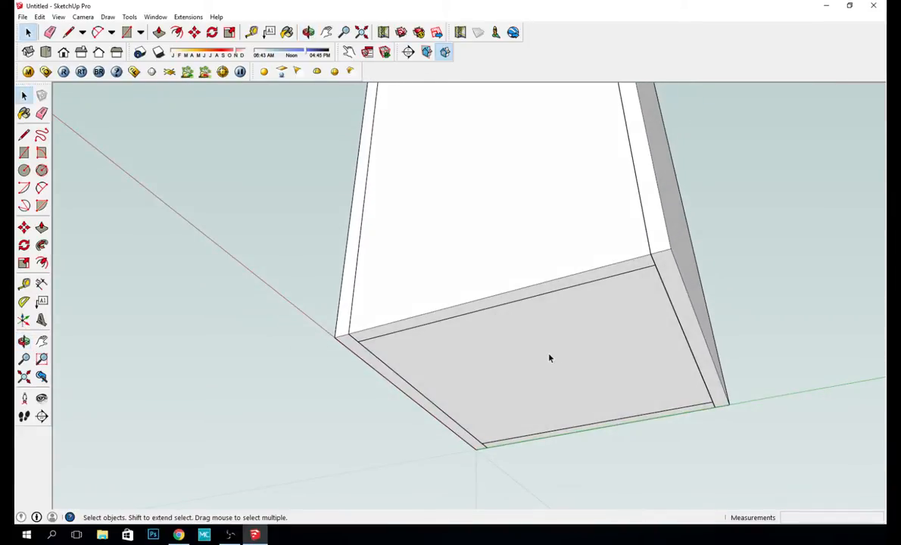
{"action": "key", "text": "m"}
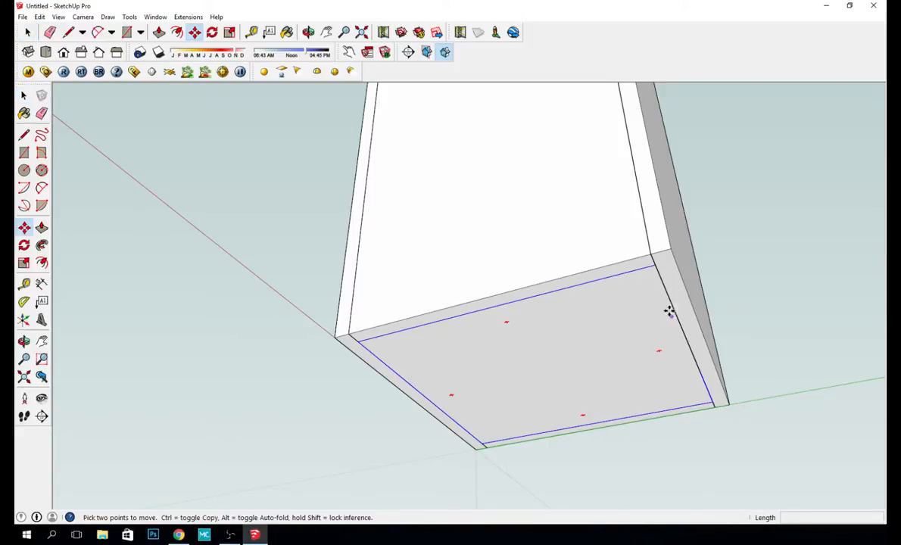
{"action": "left_click", "coordinate": [657, 267]}
{"action": "key", "text": "ctrl"}
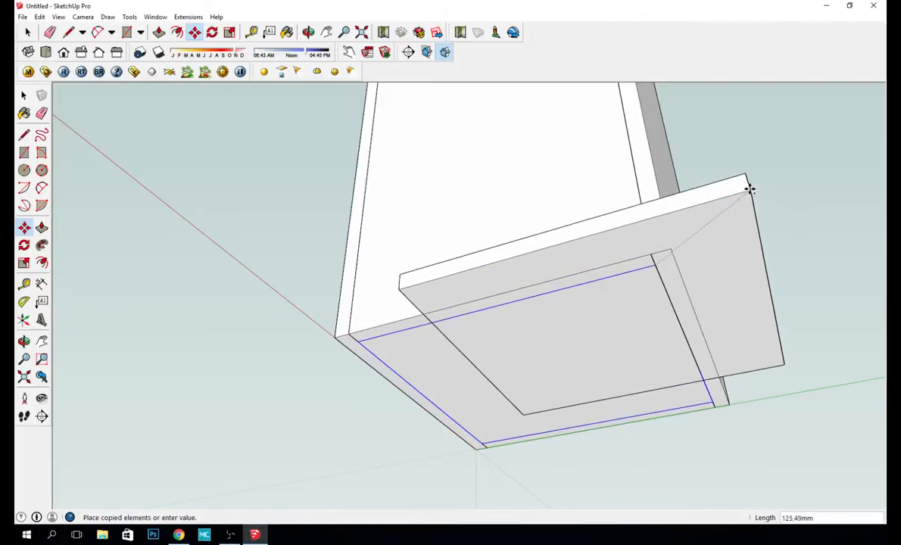
{"action": "middle_click_drag", "start_coordinate": [750, 189], "coordinate": [648, 509]}
{"action": "scroll", "coordinate": [645, 218], "scroll_direction": "down", "scroll_amount": 4}
{"action": "middle_click_drag", "start_coordinate": [641, 198], "coordinate": [566, 370]}
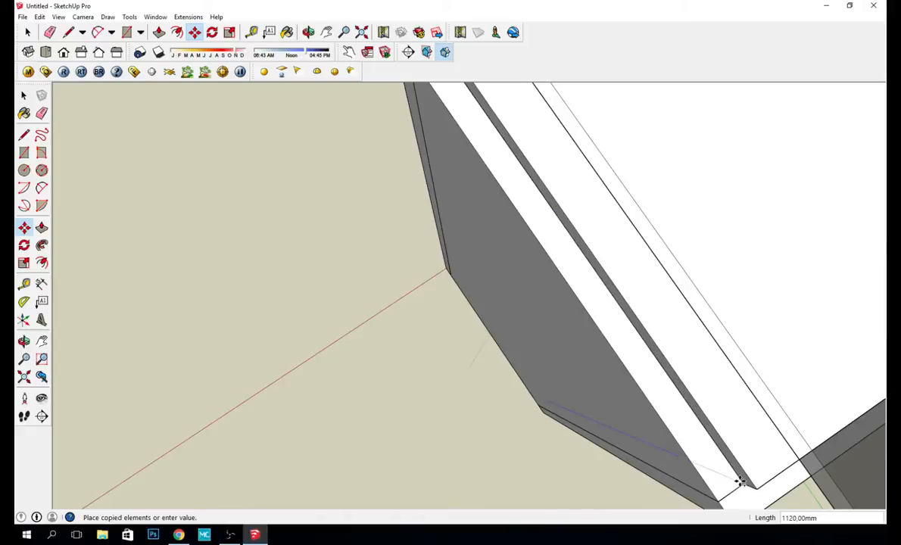
{"action": "left_click", "coordinate": [736, 486]}
Step: Move the copied slab 20 mm down so its upper face is flush with the panel tops
{"action": "middle_click_drag", "start_coordinate": [686, 452], "coordinate": [576, 372]}
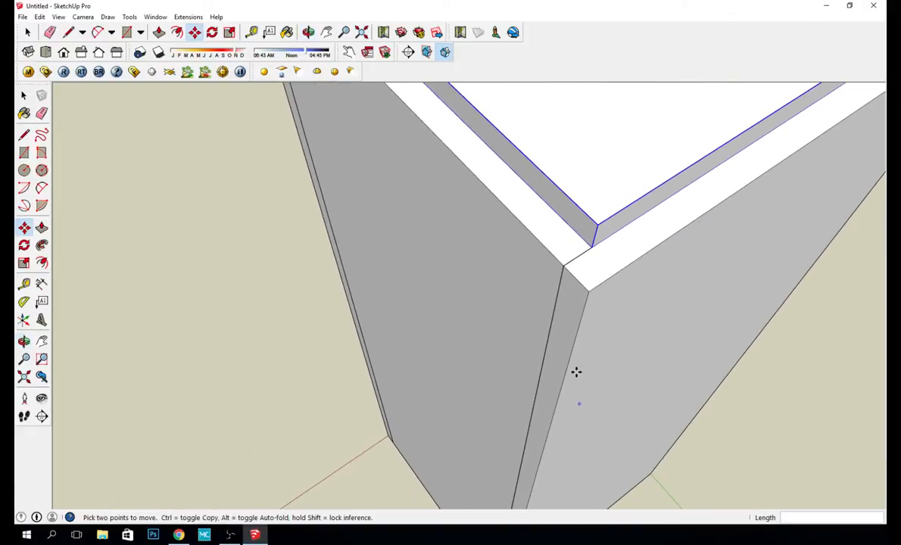
{"action": "left_click", "coordinate": [596, 222]}
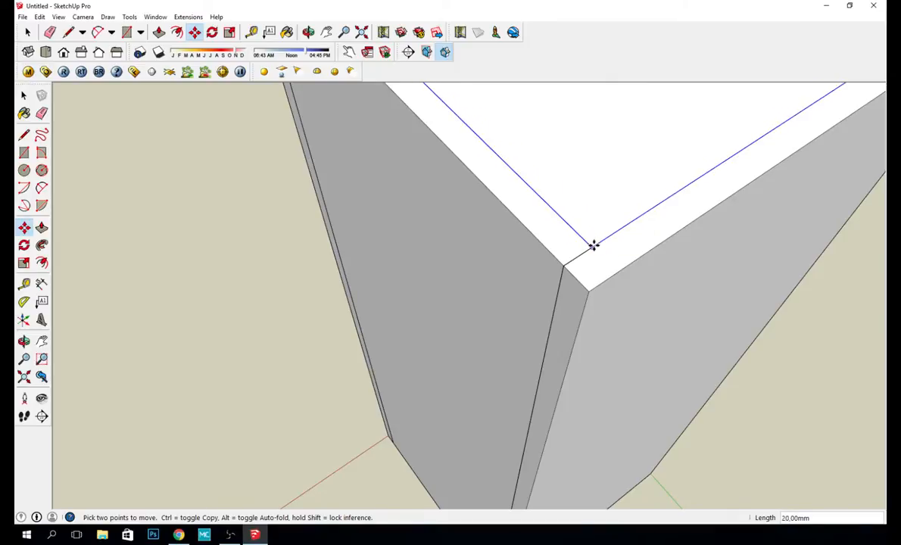
{"action": "left_click", "coordinate": [594, 245]}
{"action": "key", "text": "space"}
Step: Examine the closed pedestal's top, side panels and alignment with the translucent box from several angles
{"action": "middle_click_drag", "start_coordinate": [593, 282], "coordinate": [530, 226]}
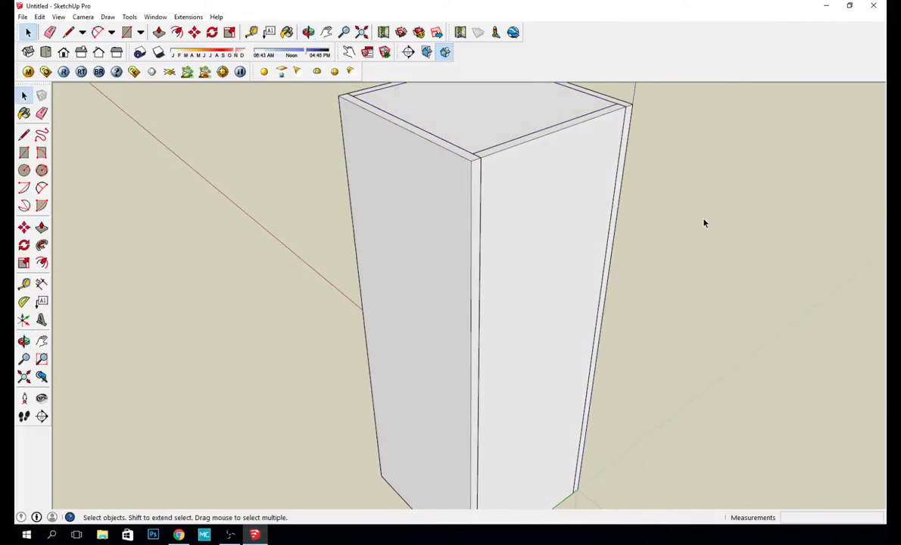
{"action": "middle_click_drag", "start_coordinate": [704, 223], "coordinate": [492, 257]}
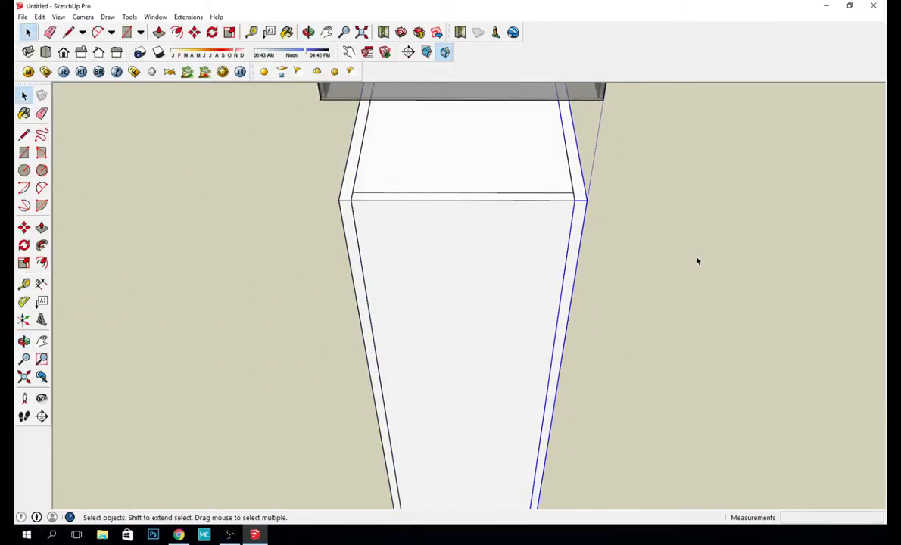
{"action": "middle_click_drag", "start_coordinate": [698, 261], "coordinate": [530, 273]}
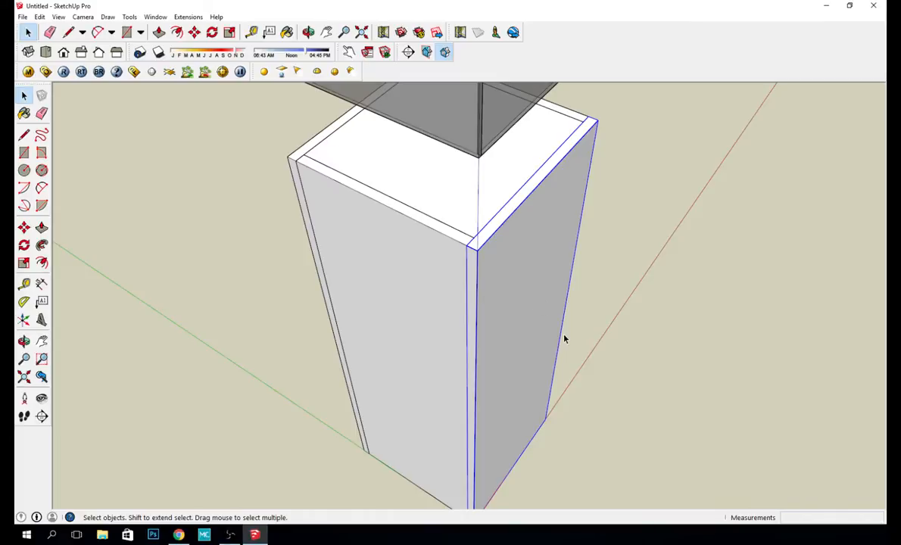
{"action": "middle_click_drag", "start_coordinate": [564, 337], "coordinate": [555, 205]}
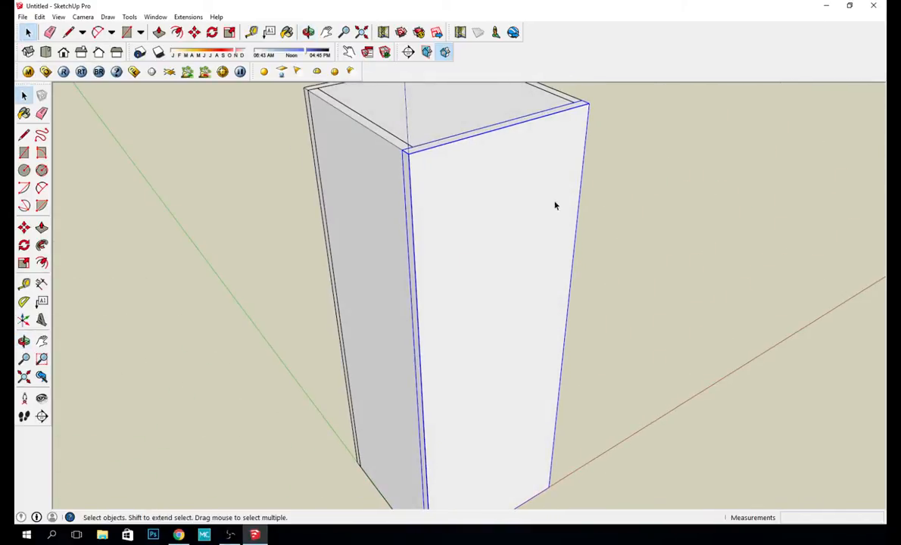
{"action": "middle_click_drag", "start_coordinate": [629, 299], "coordinate": [603, 234]}
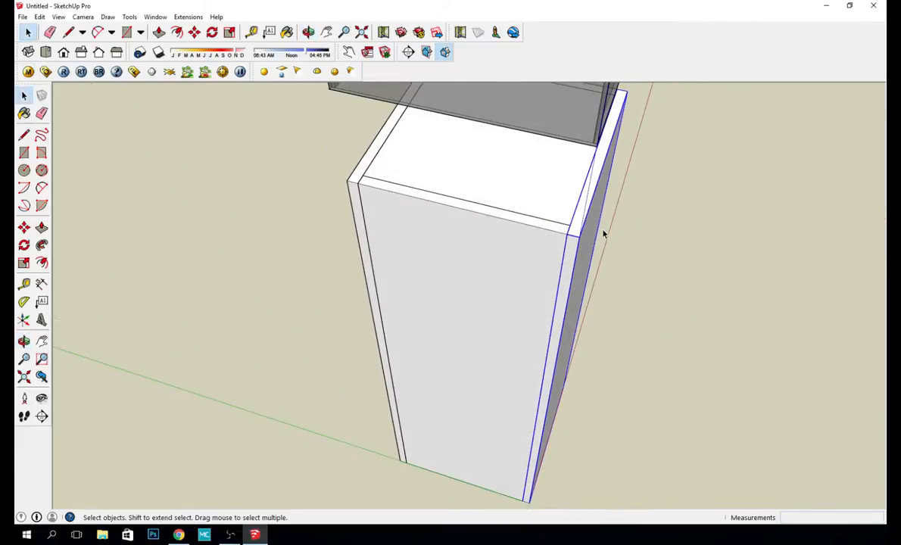
{"action": "mouse_move", "coordinate": [547, 202]}
{"action": "middle_mouse_down"}
{"action": "mouse_move", "coordinate": [591, 113]}
{"action": "mouse_move", "coordinate": [548, 102]}
{"action": "mouse_move", "coordinate": [558, 189]}
{"action": "middle_mouse_up"}
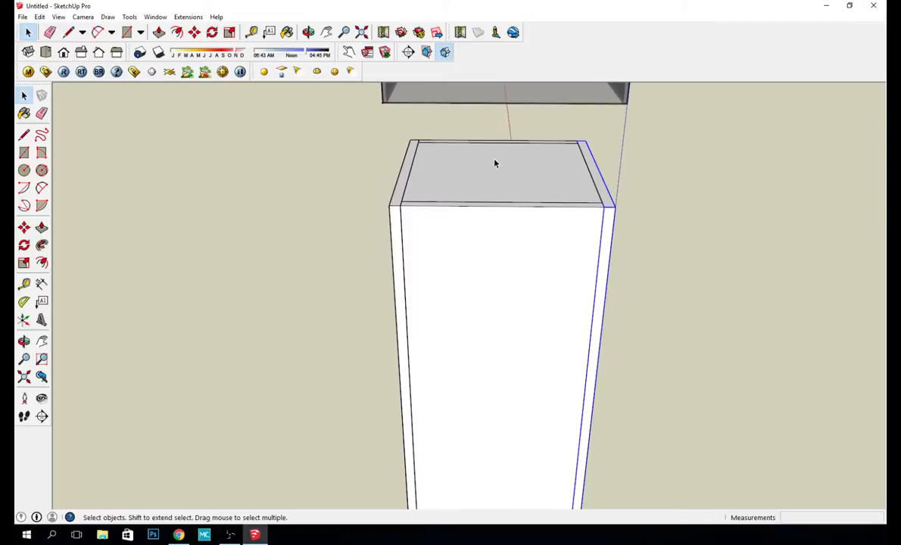
{"action": "middle_click_drag", "start_coordinate": [665, 152], "coordinate": [637, 202]}
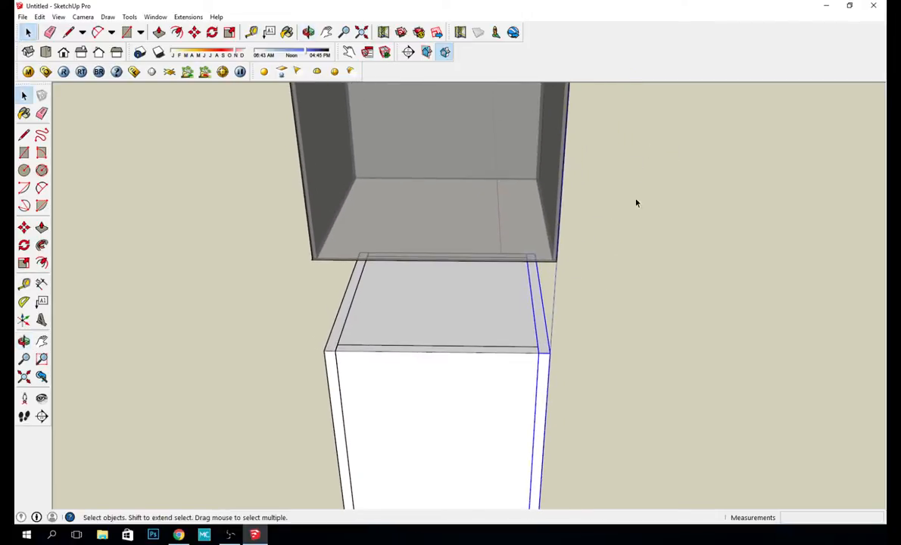
{"action": "middle_click_drag", "start_coordinate": [583, 292], "coordinate": [614, 167]}
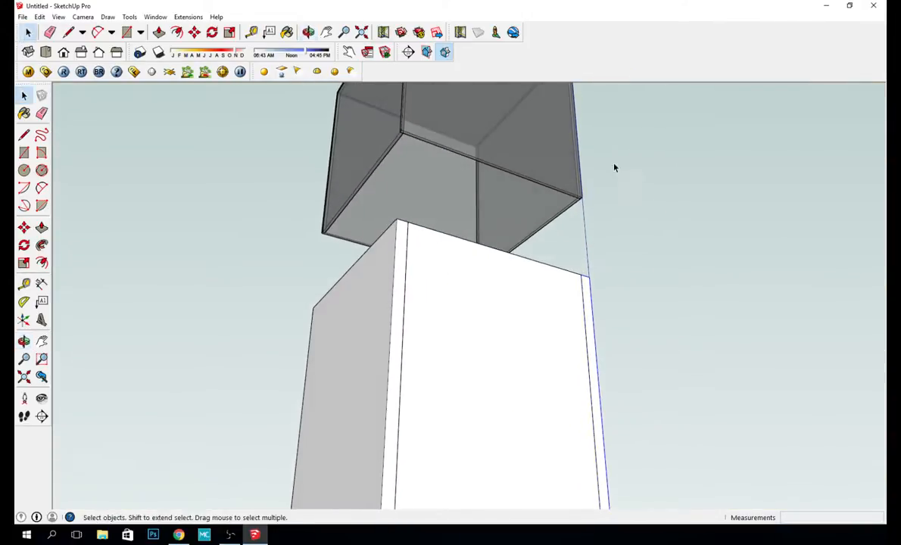
{"action": "middle_click_drag", "start_coordinate": [497, 175], "coordinate": [480, 335]}
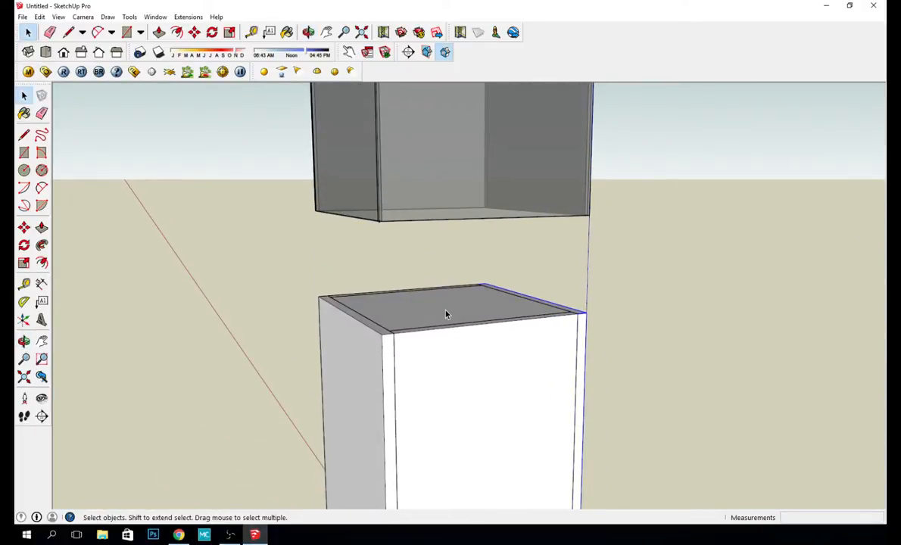
Step: Select the translucent box and move it down by its lower corner to the matching top corner of the pedestal
{"action": "left_click", "coordinate": [412, 221]}
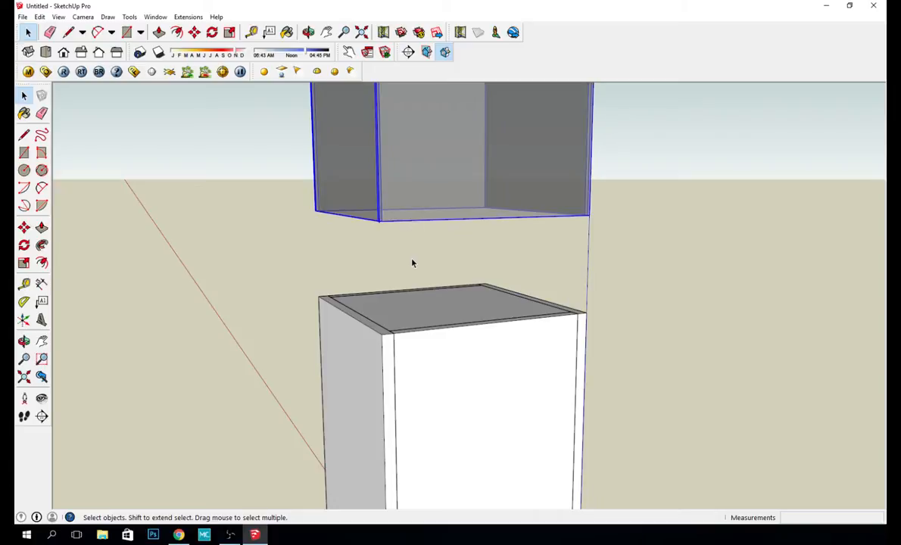
{"action": "key", "text": "m"}
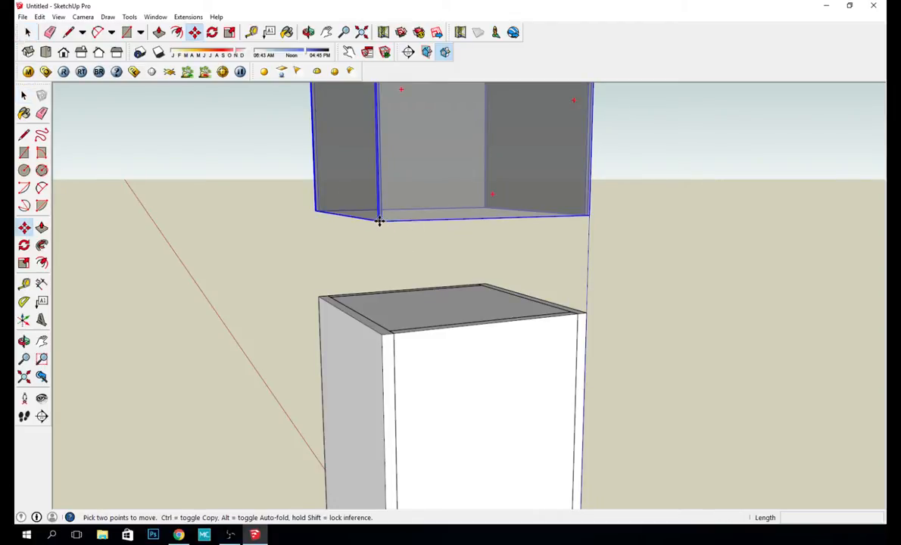
{"action": "left_click", "coordinate": [379, 220]}
{"action": "left_click", "coordinate": [382, 330]}
Step: Align the translucent box over the pedestal, raise it to leave a small gap above the top, and deselect it
{"action": "middle_click_drag", "start_coordinate": [382, 331], "coordinate": [419, 298]}
{"action": "left_click", "coordinate": [394, 273]}
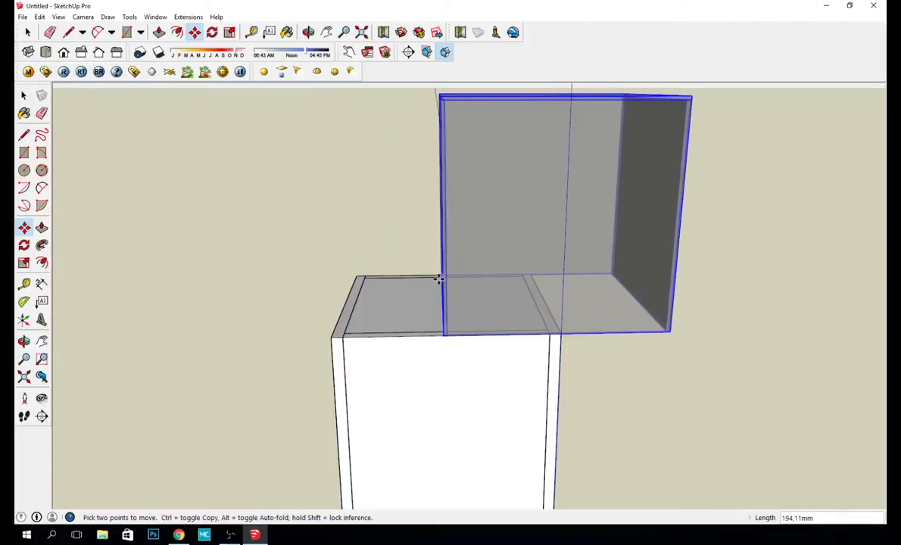
{"action": "left_click", "coordinate": [407, 307]}
{"action": "mouse_move", "coordinate": [407, 307]}
{"action": "middle_mouse_down"}
{"action": "mouse_move", "coordinate": [348, 221]}
{"action": "mouse_move", "coordinate": [399, 320]}
{"action": "middle_mouse_up"}
{"action": "left_click", "coordinate": [386, 319]}
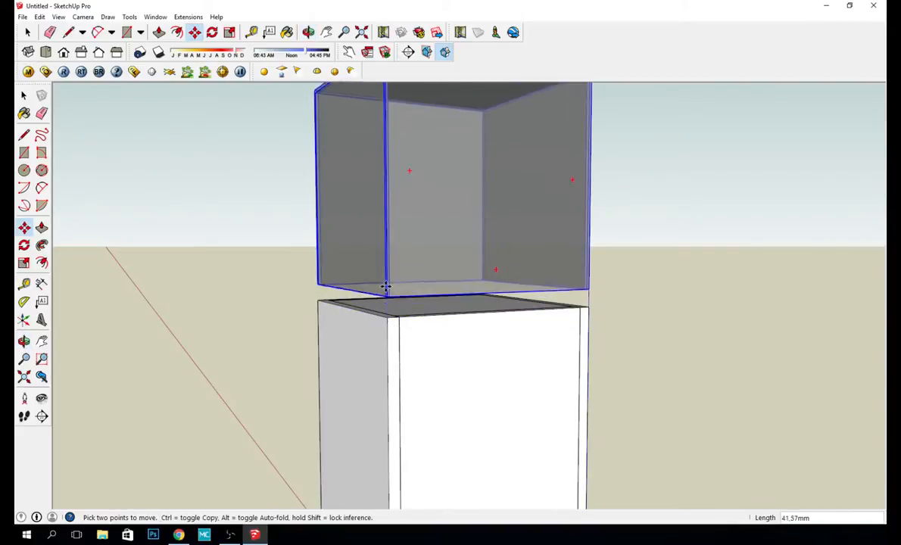
{"action": "left_click", "coordinate": [386, 257]}
{"action": "key", "text": "space"}
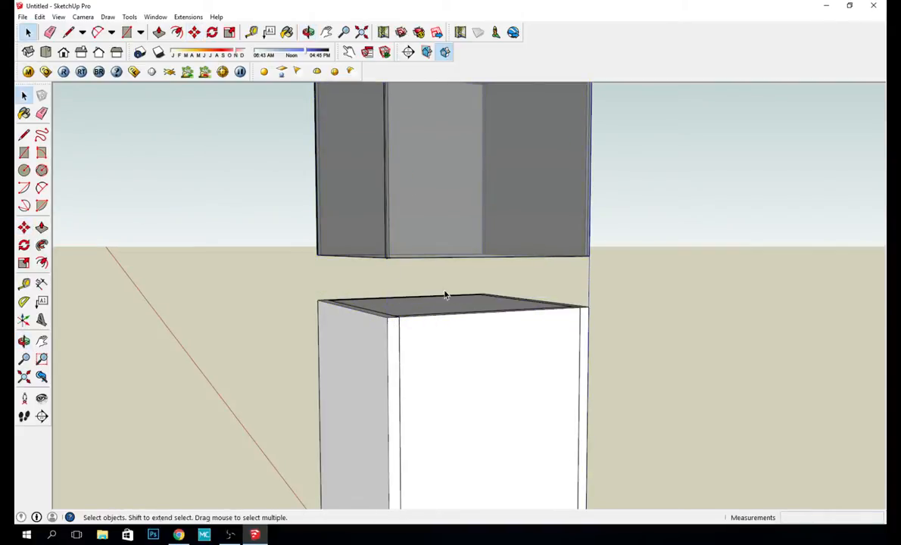
Step: Draw a 388 by 388 mm rectangle between opposite inner corners of the translucent box's open underside
{"action": "middle_click_drag", "start_coordinate": [445, 295], "coordinate": [403, 209]}
{"action": "middle_click_drag", "start_coordinate": [431, 240], "coordinate": [350, 261]}
{"action": "left_click", "coordinate": [24, 154]}
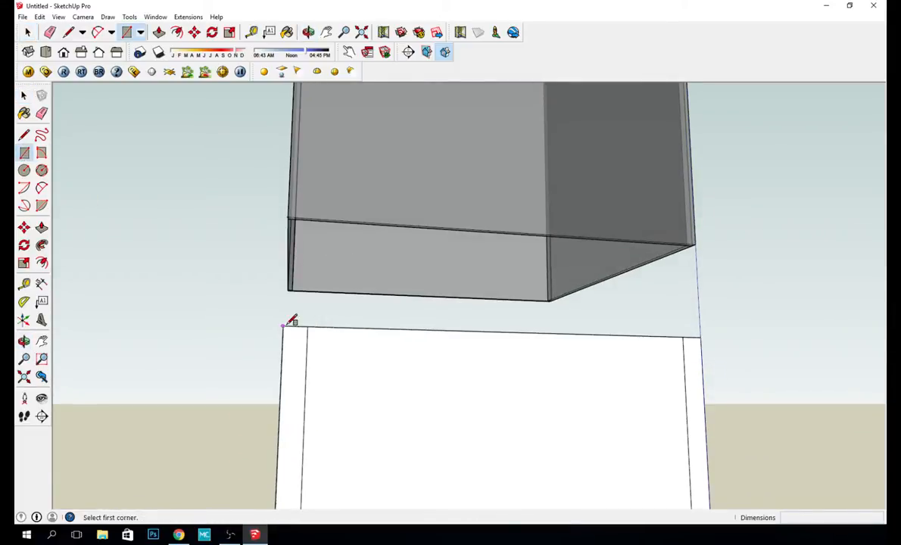
{"action": "left_click", "coordinate": [290, 289]}
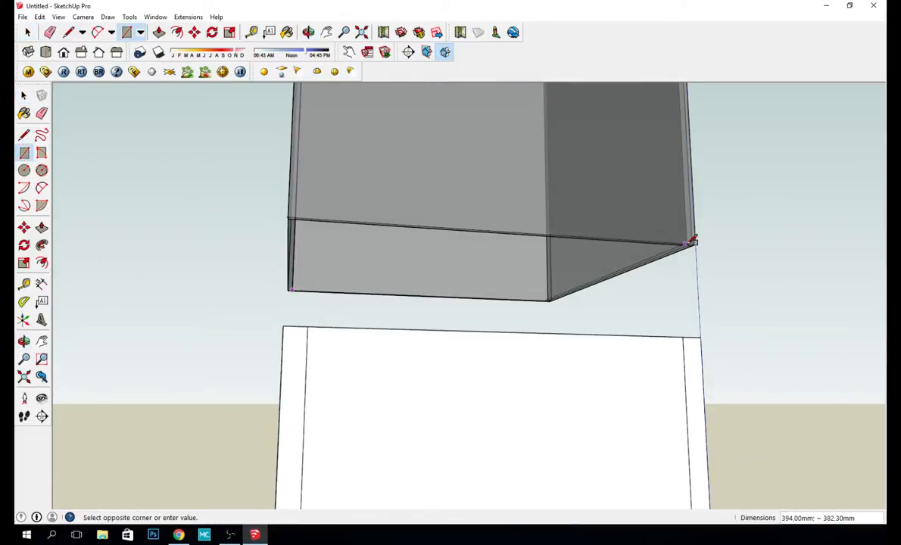
{"action": "scroll", "coordinate": [685, 241], "scroll_direction": "up", "scroll_amount": 4}
{"action": "middle_click_drag", "start_coordinate": [679, 242], "coordinate": [720, 215]}
{"action": "left_click", "coordinate": [868, 119]}
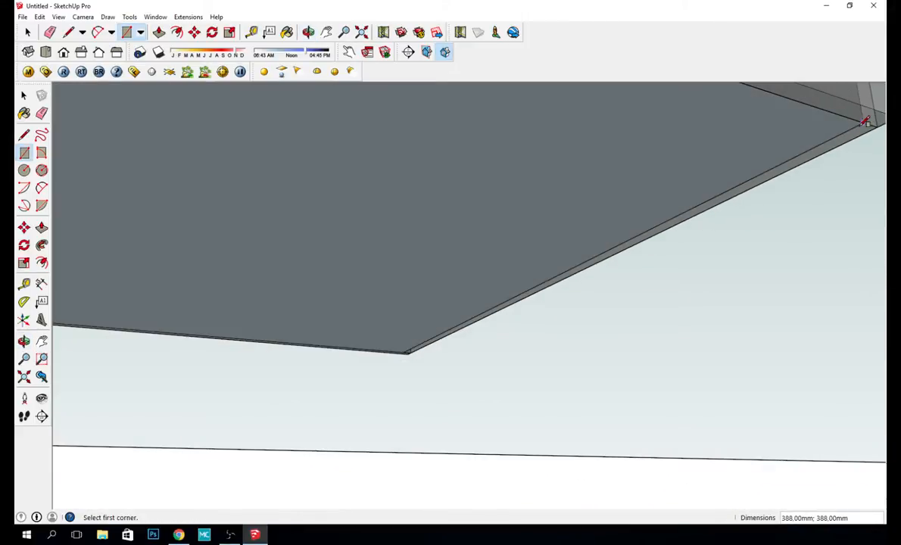
{"action": "middle_click_drag", "start_coordinate": [776, 195], "coordinate": [714, 259]}
{"action": "scroll", "coordinate": [698, 273], "scroll_direction": "down", "scroll_amount": 4}
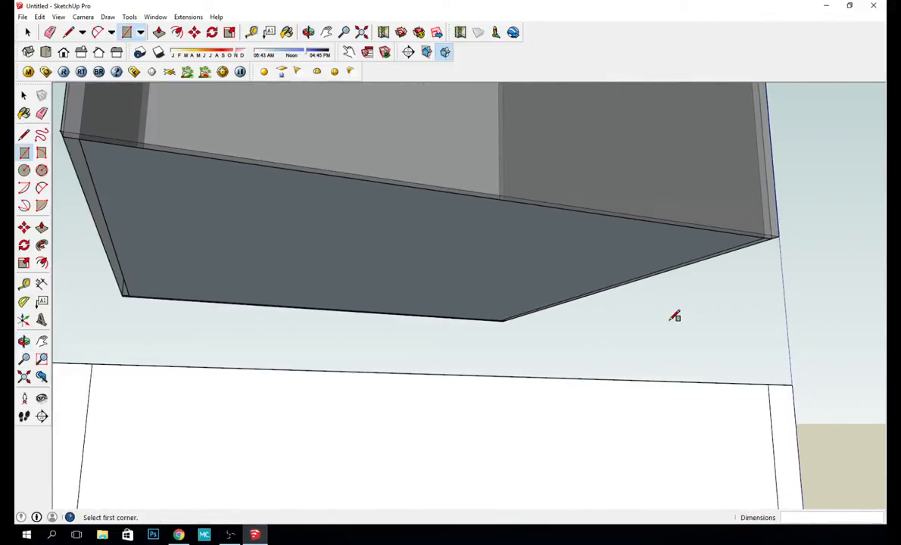
{"action": "key", "text": "alt"}
{"action": "left_click", "coordinate": [404, 237]}
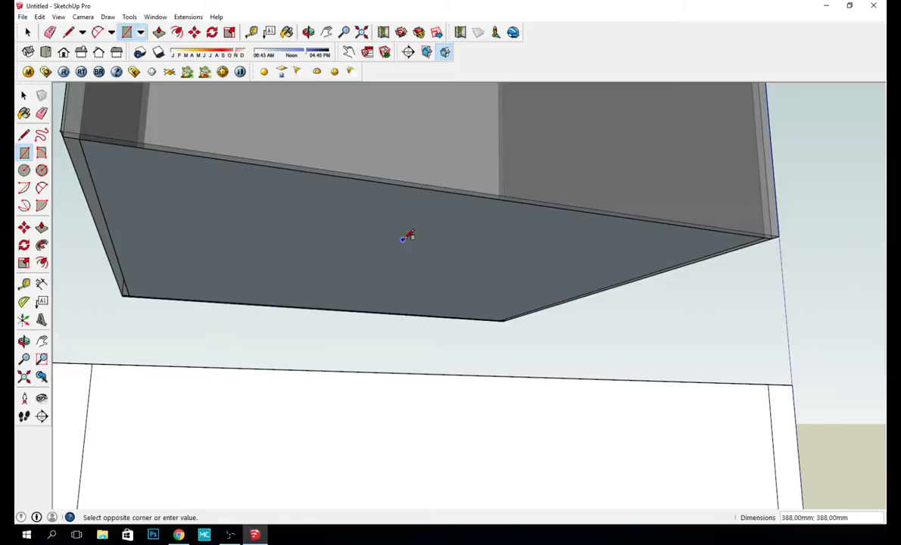
{"action": "key", "text": "Escape"}
Step: Push/Pull the new rectangular face 20 mm downward to form a slab beneath the translucent box
{"action": "key", "text": "space"}
{"action": "left_click", "coordinate": [394, 238]}
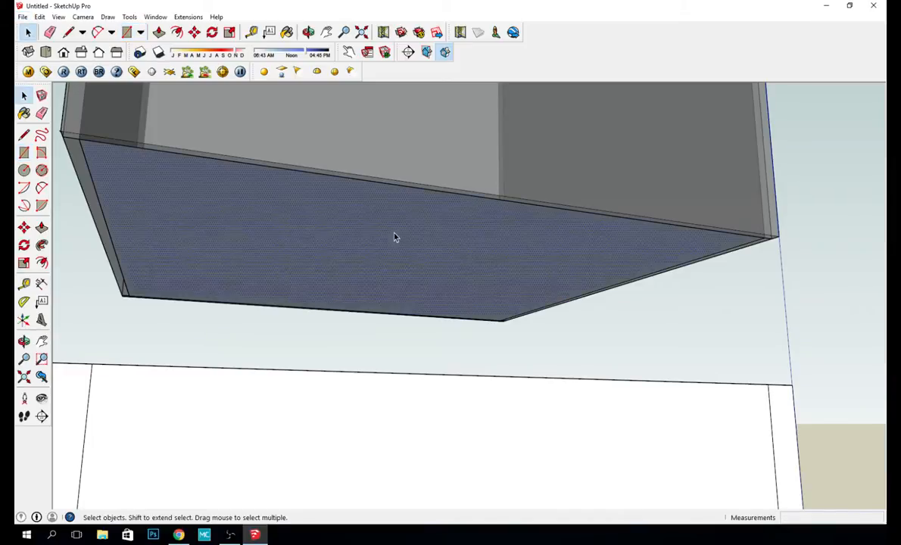
{"action": "left_click", "coordinate": [42, 227]}
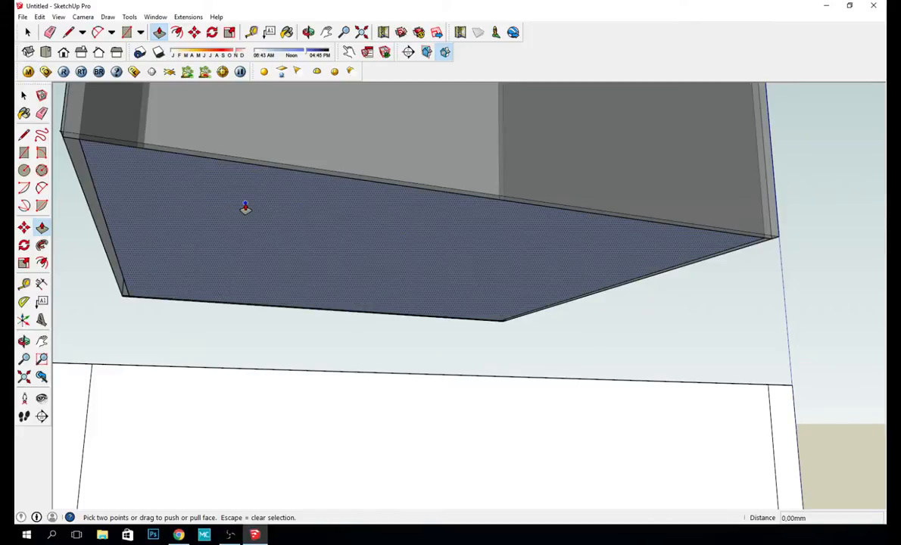
{"action": "left_click_drag", "start_coordinate": [245, 208], "coordinate": [240, 228]}
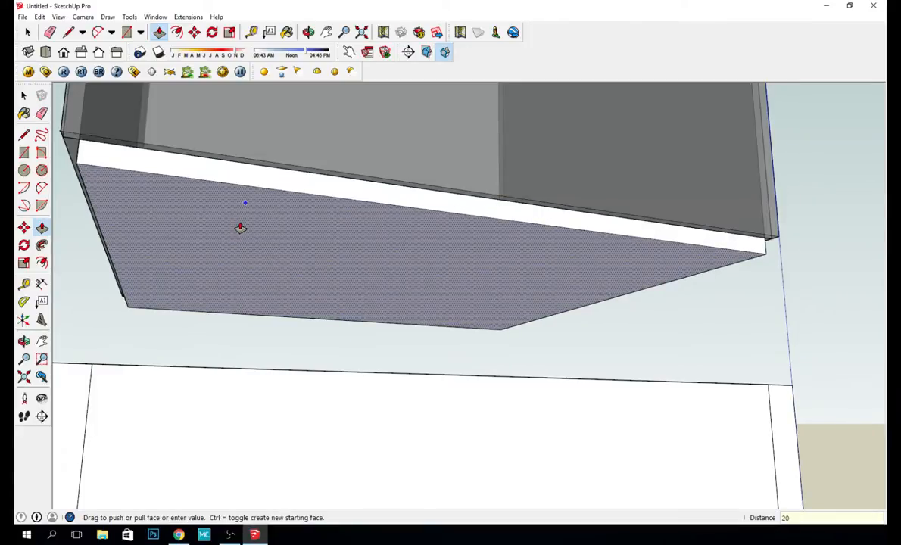
{"action": "type", "text": "20"}
{"action": "key", "text": "Return"}
{"action": "key", "text": "space"}
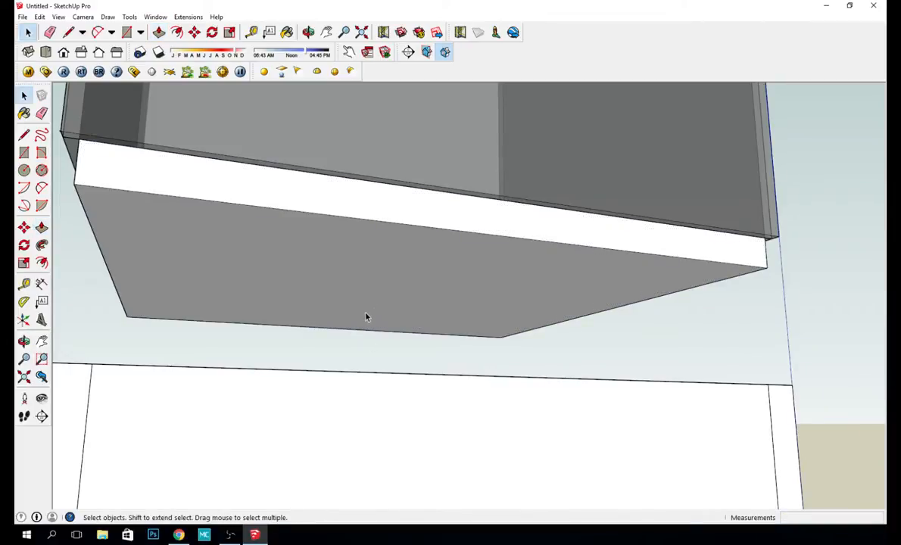
Step: Select all geometry of the new slab under the translucent box and make it a group
{"action": "middle_click_drag", "start_coordinate": [366, 316], "coordinate": [463, 386]}
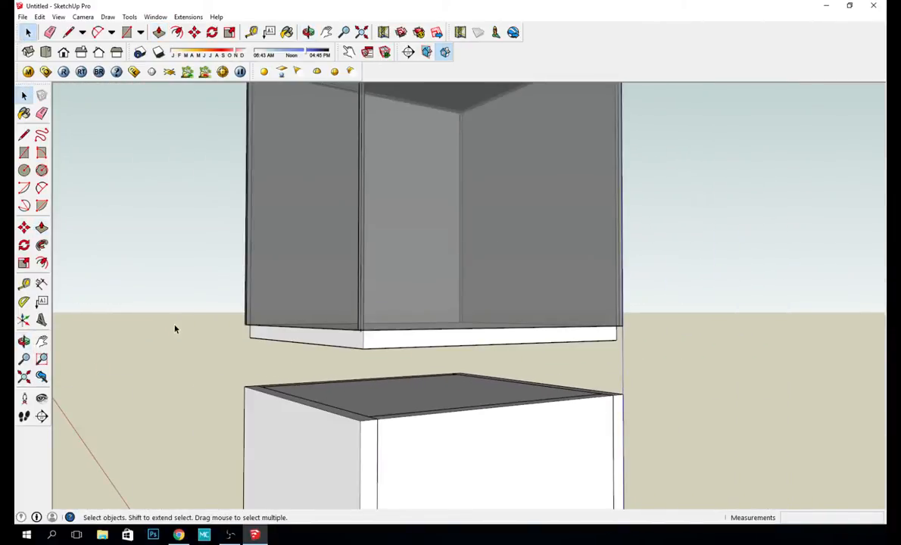
{"action": "left_click_drag", "start_coordinate": [171, 305], "coordinate": [636, 357]}
{"action": "right_click", "coordinate": [480, 335]}
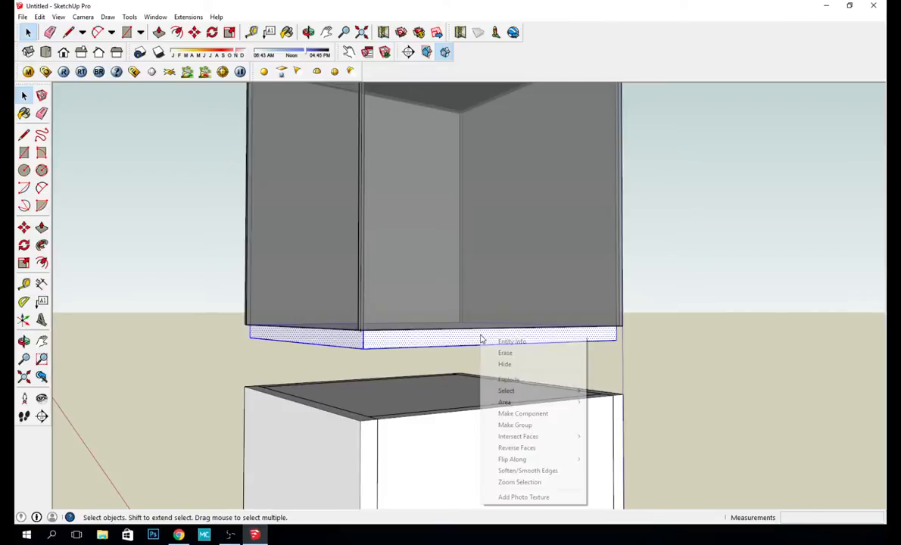
{"action": "left_click", "coordinate": [513, 424]}
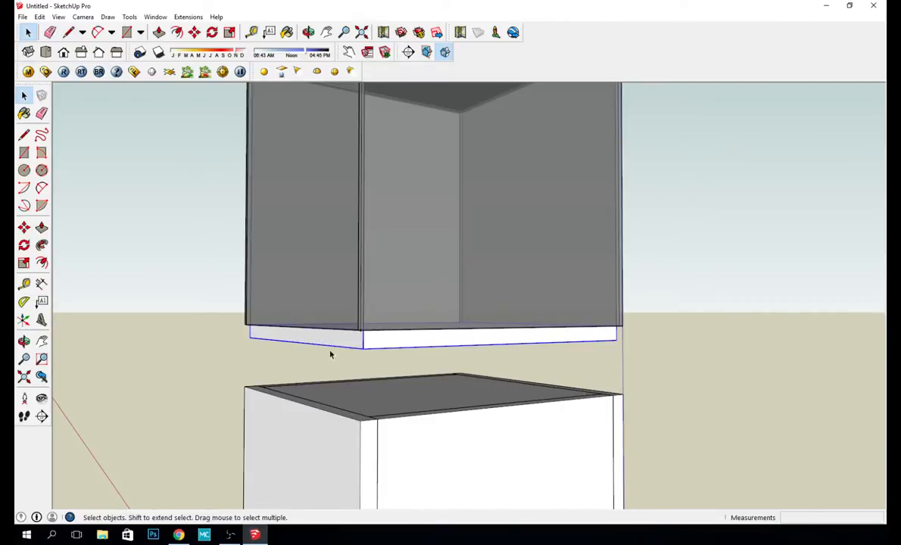
Step: Try window and crossing selections around the grouped slab and the translucent box, clearing the selection between attempts
{"action": "middle_click_drag", "start_coordinate": [587, 351], "coordinate": [490, 376]}
{"action": "left_click_drag", "start_coordinate": [107, 277], "coordinate": [678, 375]}
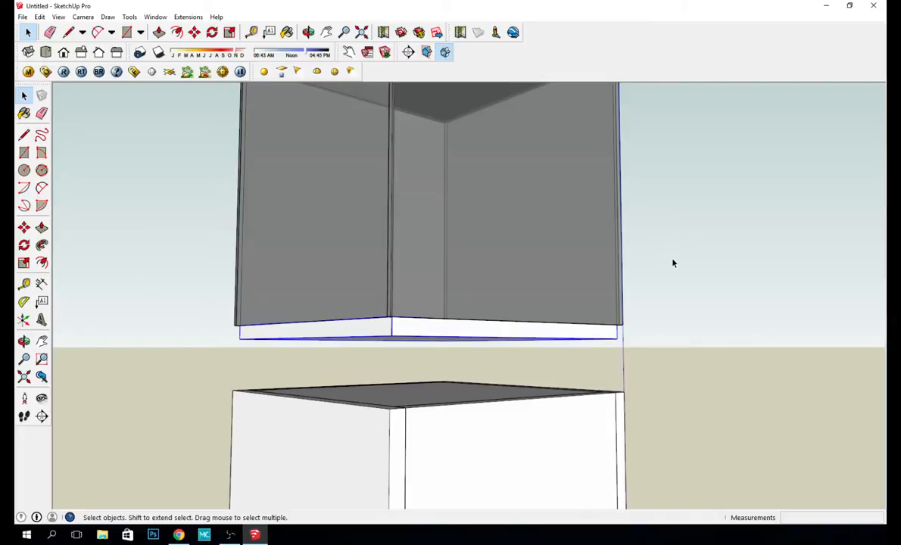
{"action": "left_click_drag", "start_coordinate": [678, 257], "coordinate": [226, 382]}
{"action": "left_click_drag", "start_coordinate": [181, 379], "coordinate": [181, 378]}
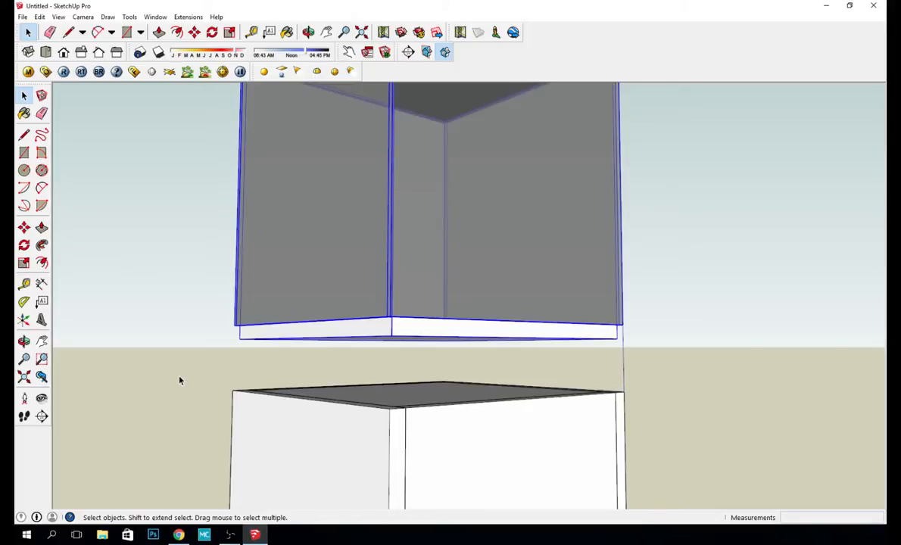
{"action": "left_click", "coordinate": [707, 310]}
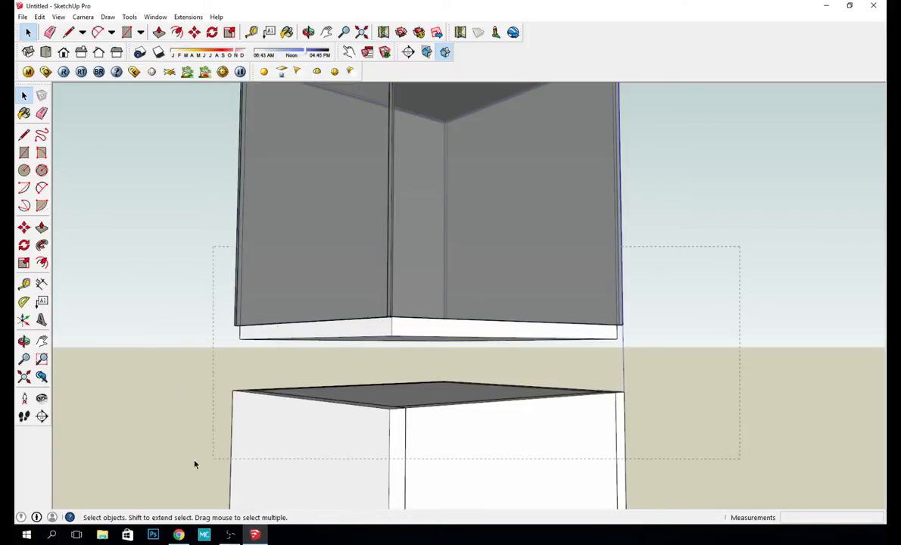
{"action": "left_click_drag", "start_coordinate": [194, 464], "coordinate": [132, 465]}
{"action": "left_click", "coordinate": [209, 337]}
Step: Select only the grouped slab, move it down about 75 mm by its lower front corner onto the pedestal top, and deselect it
{"action": "left_click_drag", "start_coordinate": [83, 247], "coordinate": [681, 386]}
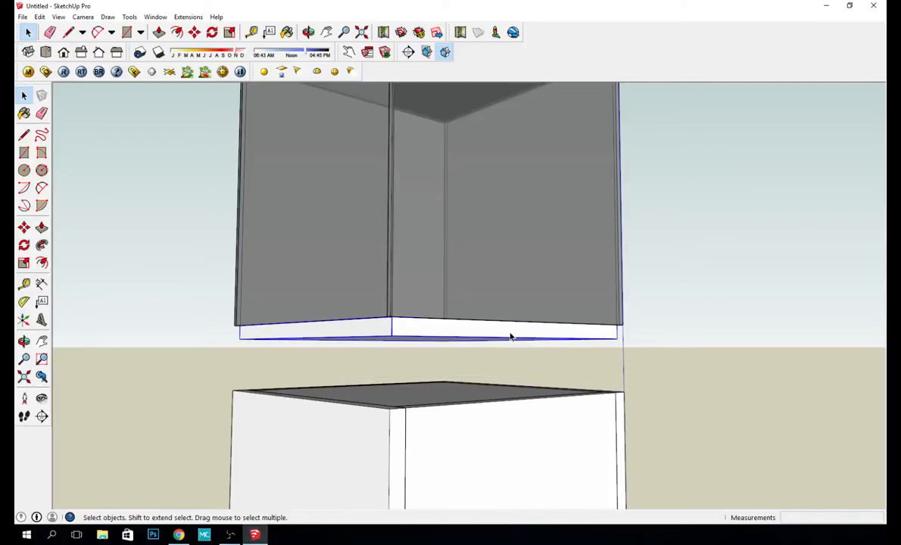
{"action": "key", "text": "m"}
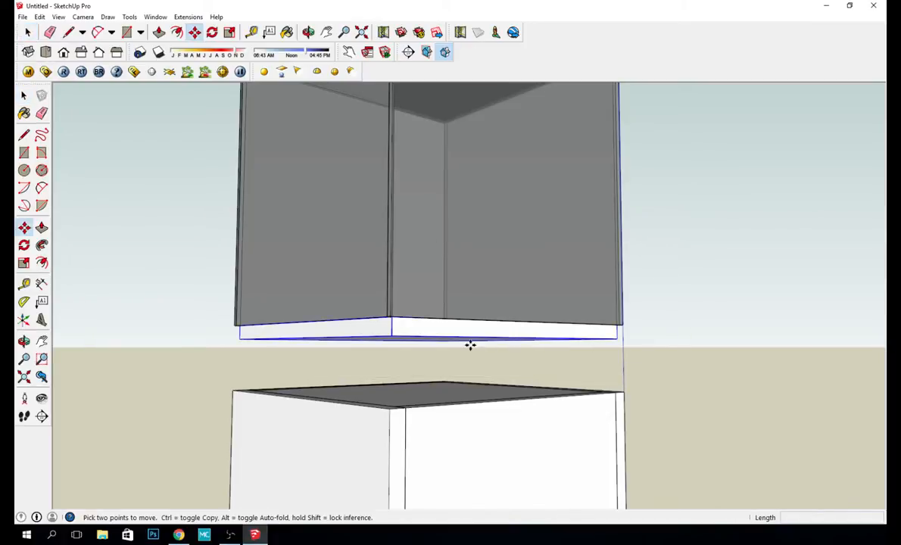
{"action": "left_click", "coordinate": [392, 336]}
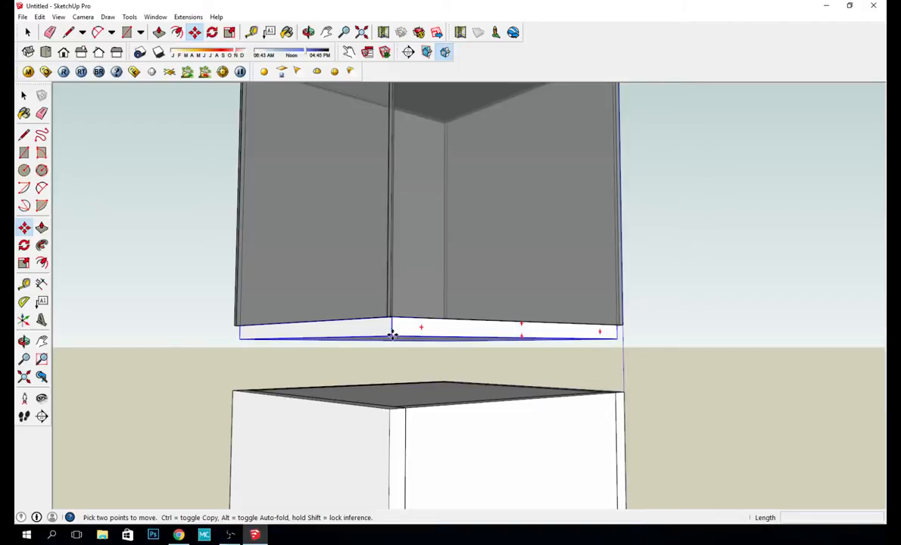
{"action": "left_click", "coordinate": [402, 405]}
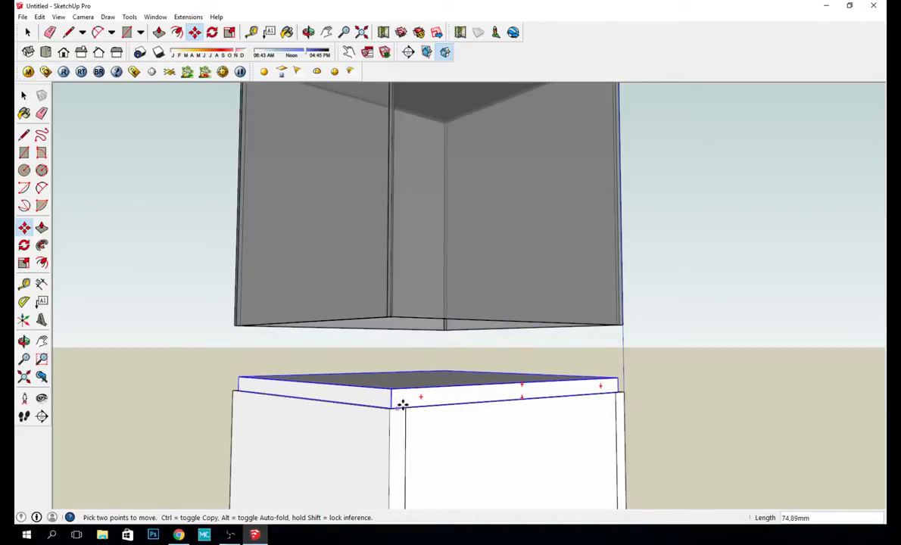
{"action": "middle_click_drag", "start_coordinate": [402, 405], "coordinate": [703, 448]}
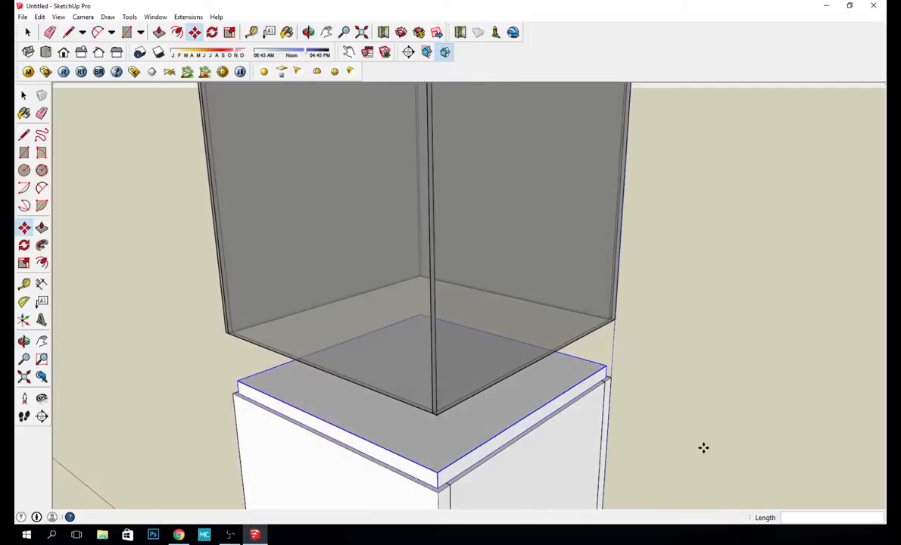
{"action": "key", "text": "space"}
{"action": "left_click", "coordinate": [671, 402]}
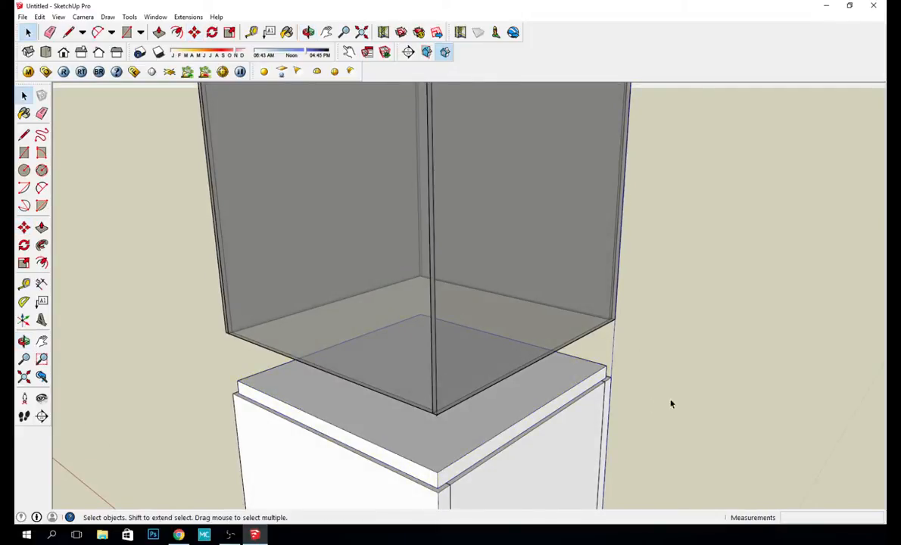
Step: Move the translucent box down about 95 mm by its lower front corner to the pedestal's top corner, and deselect it
{"action": "middle_click_drag", "start_coordinate": [671, 402], "coordinate": [651, 318]}
{"action": "middle_click_drag", "start_coordinate": [509, 336], "coordinate": [581, 364]}
{"action": "scroll", "coordinate": [517, 382], "scroll_direction": "down", "scroll_amount": 4}
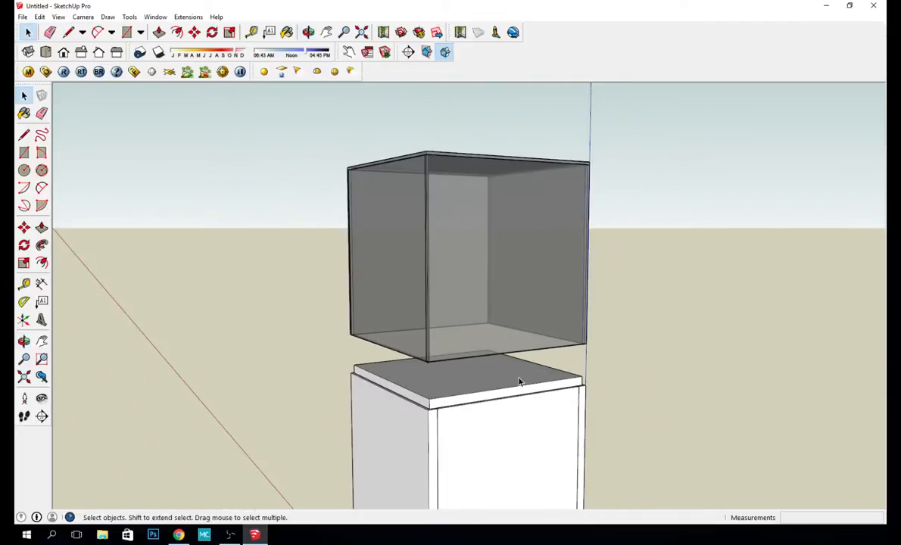
{"action": "left_click", "coordinate": [465, 342]}
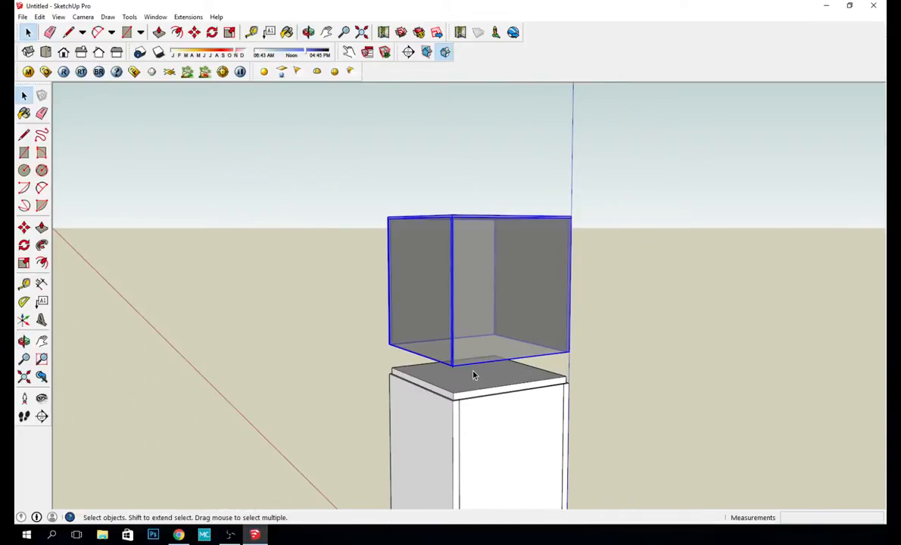
{"action": "key", "text": "m"}
{"action": "left_click", "coordinate": [452, 364]}
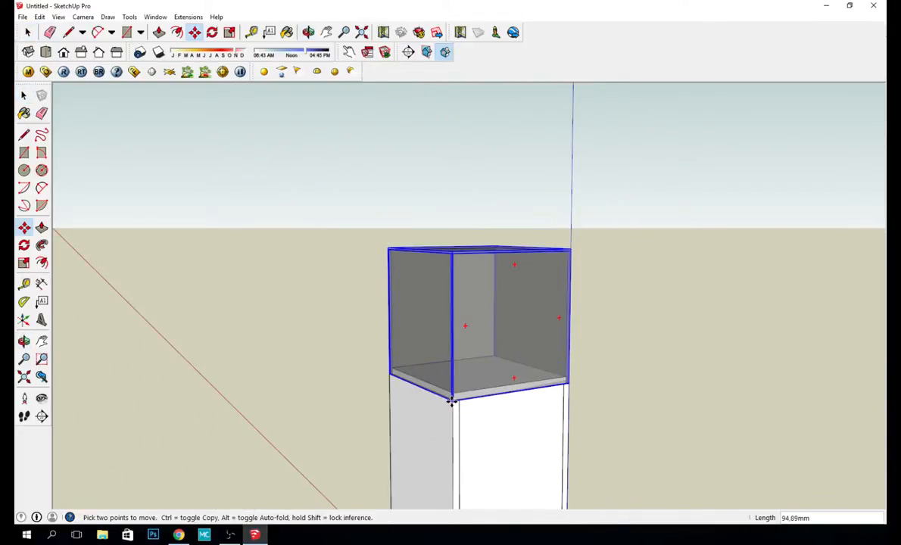
{"action": "left_click", "coordinate": [452, 397]}
{"action": "key", "text": "space"}
{"action": "left_click", "coordinate": [412, 178]}
{"action": "middle_click_drag", "start_coordinate": [412, 178], "coordinate": [359, 263]}
{"action": "scroll", "coordinate": [378, 197], "scroll_direction": "down", "scroll_amount": 5}
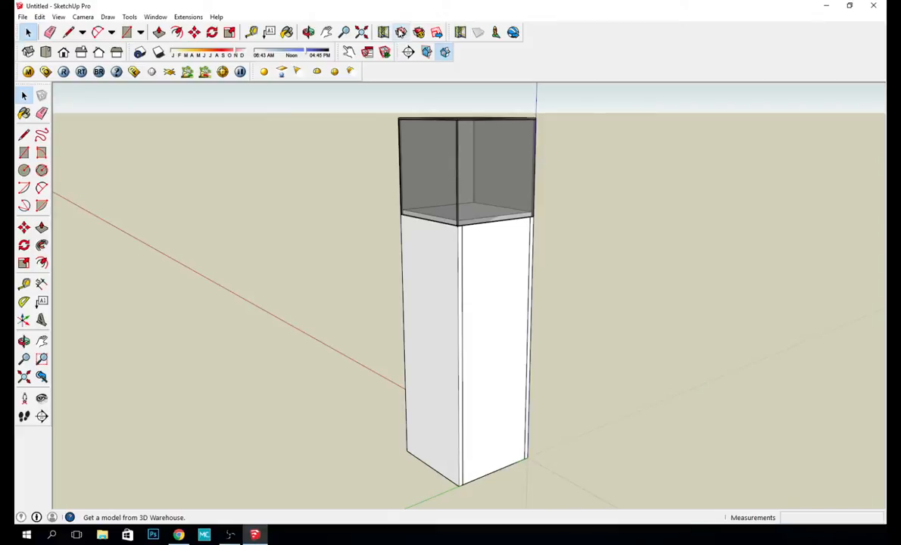
Step: Open 3D Warehouse and search for "necklace" models
{"action": "left_click", "coordinate": [401, 33]}
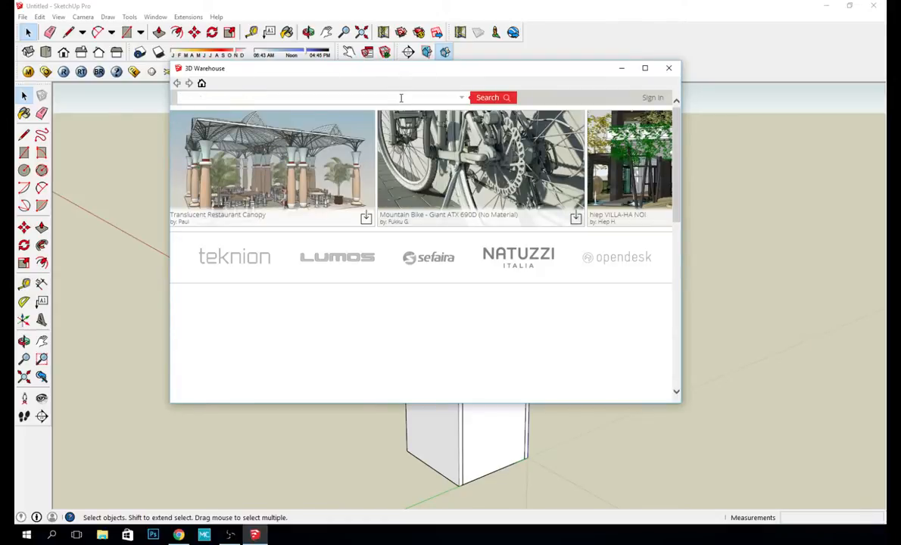
{"action": "type", "text": "necklace"}
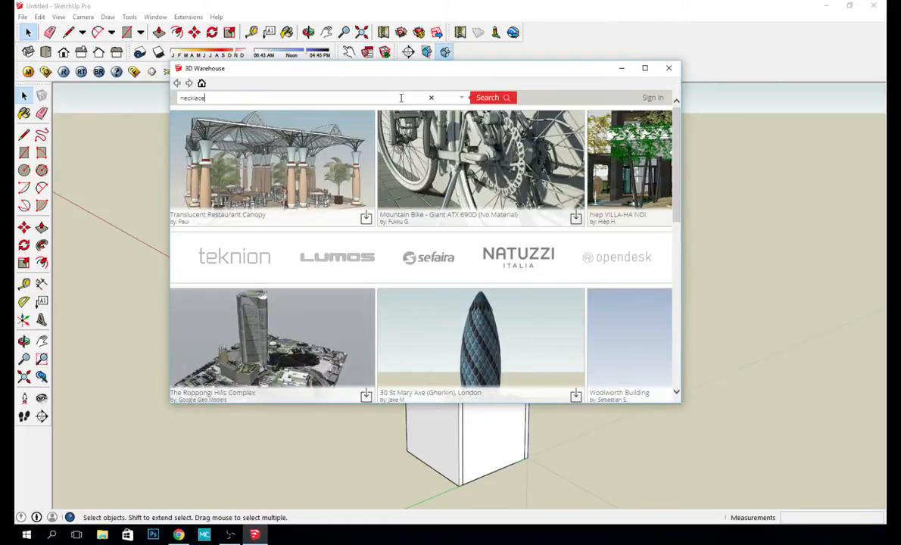
{"action": "left_click", "coordinate": [506, 100]}
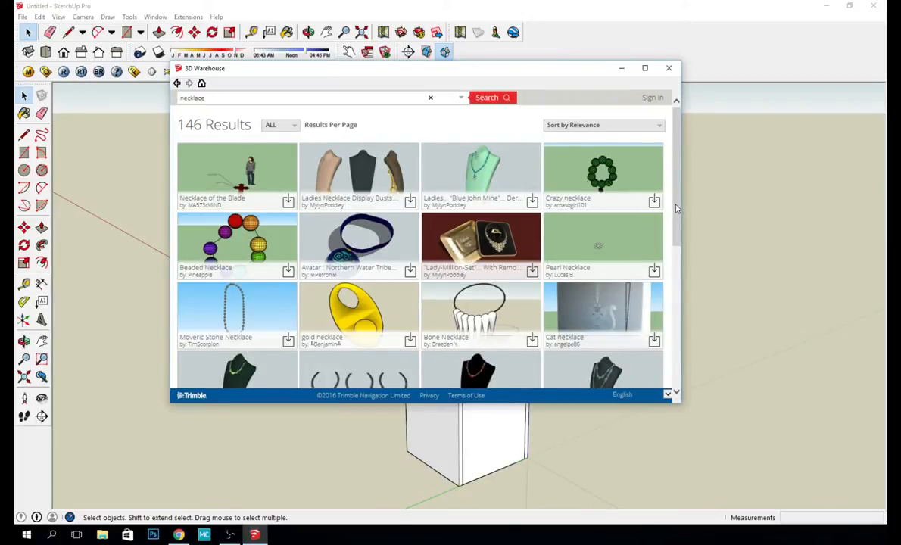
Step: Load the Ladies "RED JADE" Stone Necklace into the model, place it beside the pedestal, and delete it
{"action": "scroll", "coordinate": [677, 208], "scroll_direction": "down", "scroll_amount": 2}
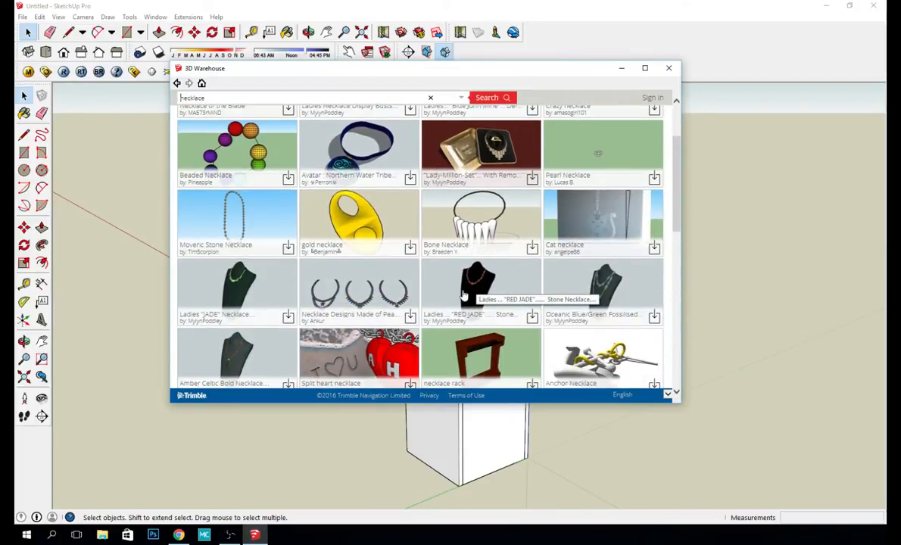
{"action": "left_click", "coordinate": [532, 318]}
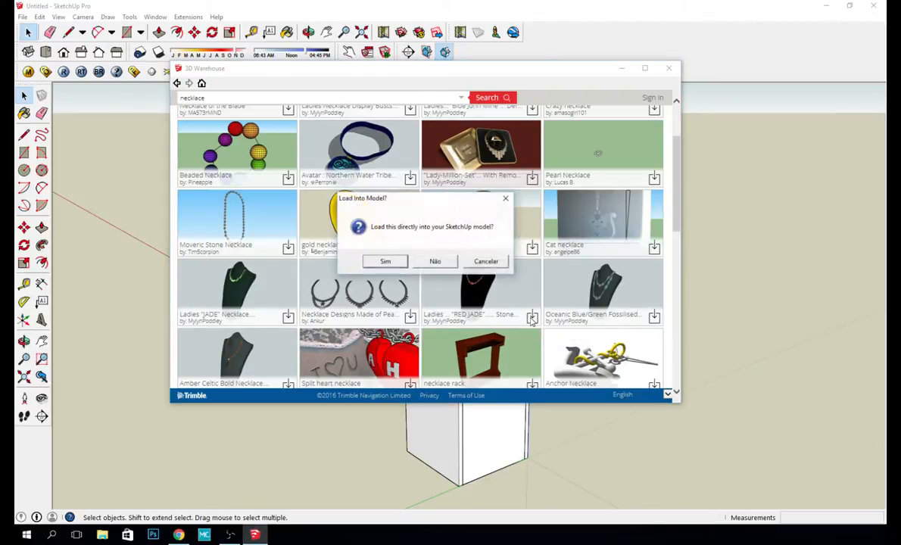
{"action": "left_click", "coordinate": [386, 262]}
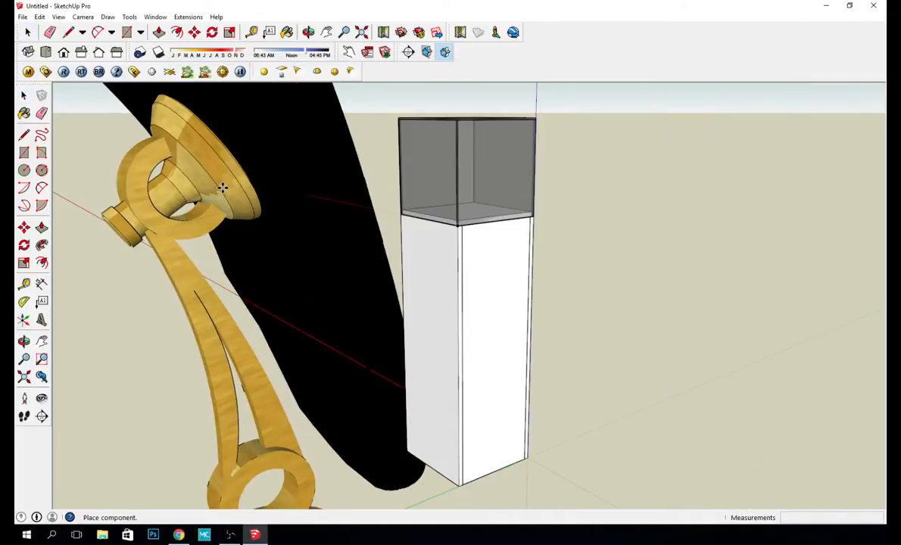
{"action": "left_click", "coordinate": [223, 188]}
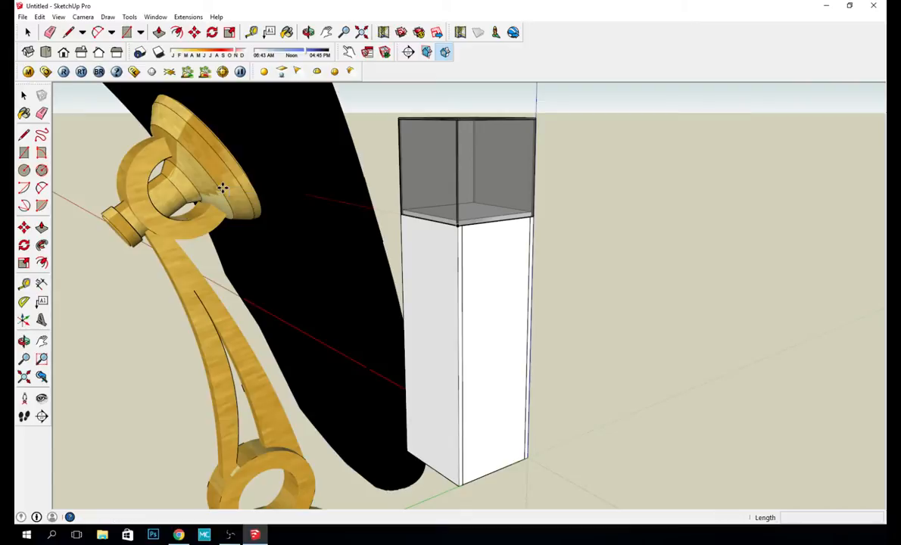
{"action": "key", "text": "Delete"}
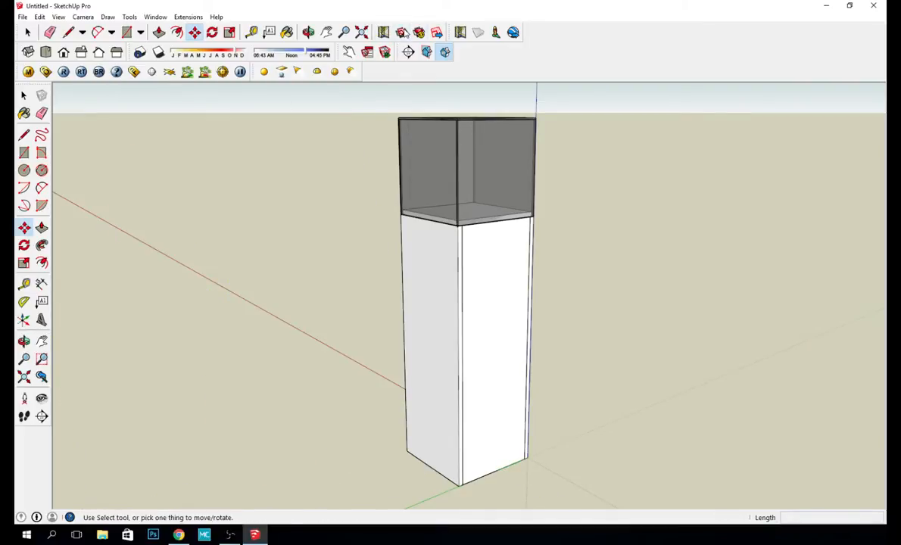
Step: Reopen 3D Warehouse and repeat the "necklace" search to find a replacement model
{"action": "left_click", "coordinate": [403, 32]}
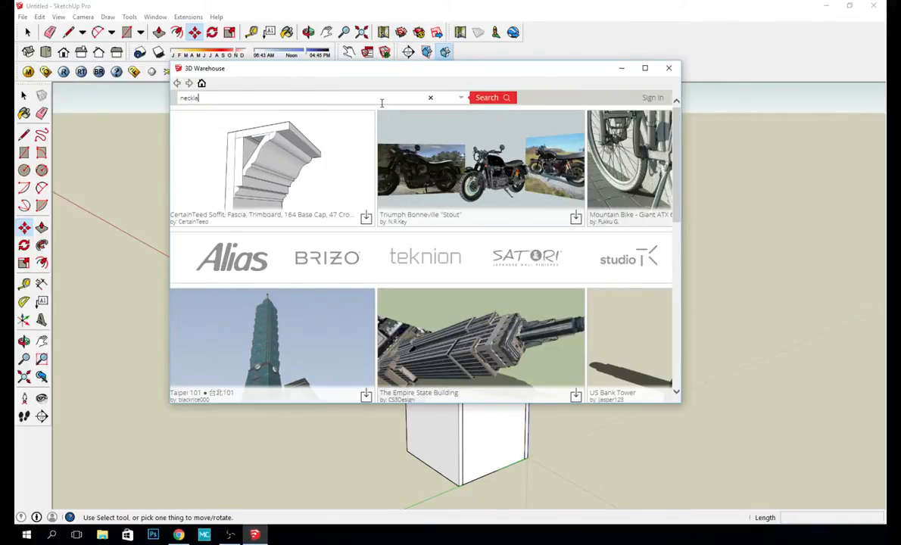
{"action": "type", "text": "necklace"}
{"action": "key", "text": "Return"}
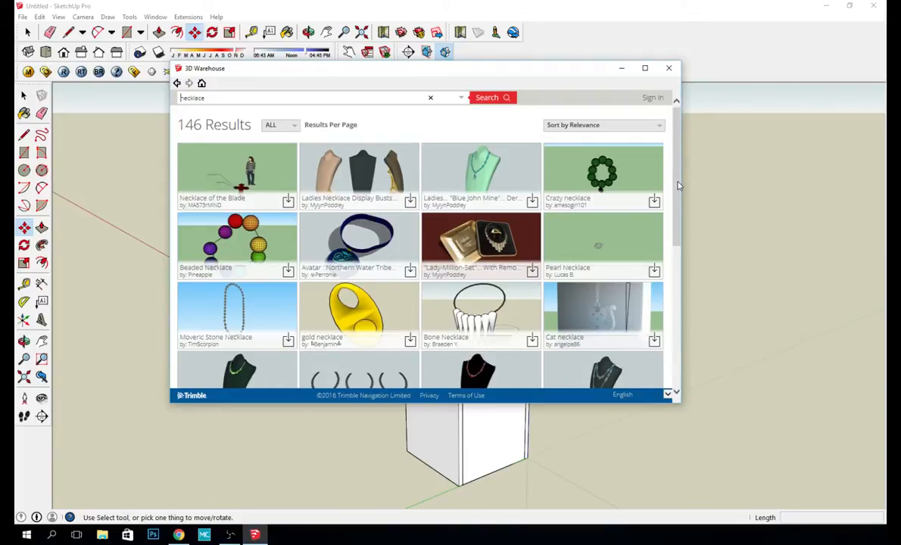
Step: Browse the necklace results, load the 1984 Men's Necklace into the model, and place it at the pedestal
{"action": "left_click_drag", "start_coordinate": [678, 185], "coordinate": [647, 244]}
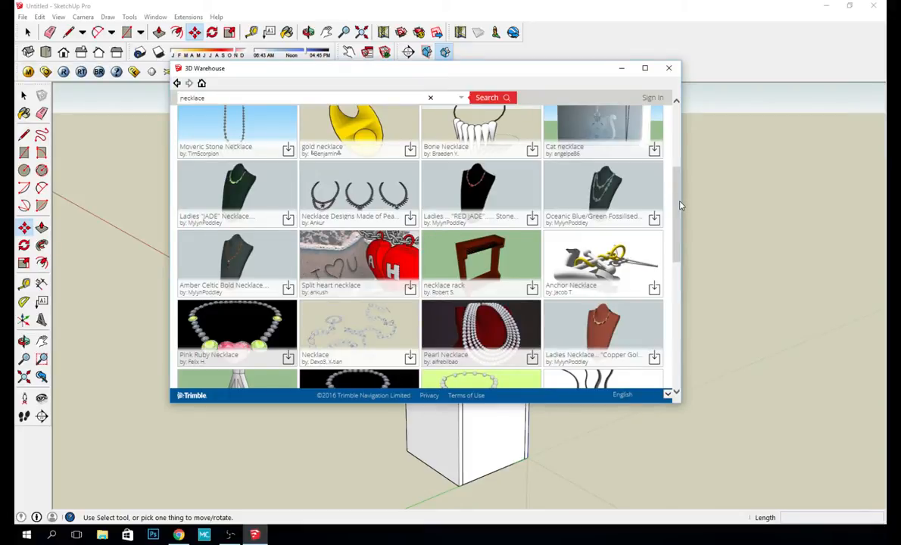
{"action": "left_click_drag", "start_coordinate": [680, 205], "coordinate": [670, 345]}
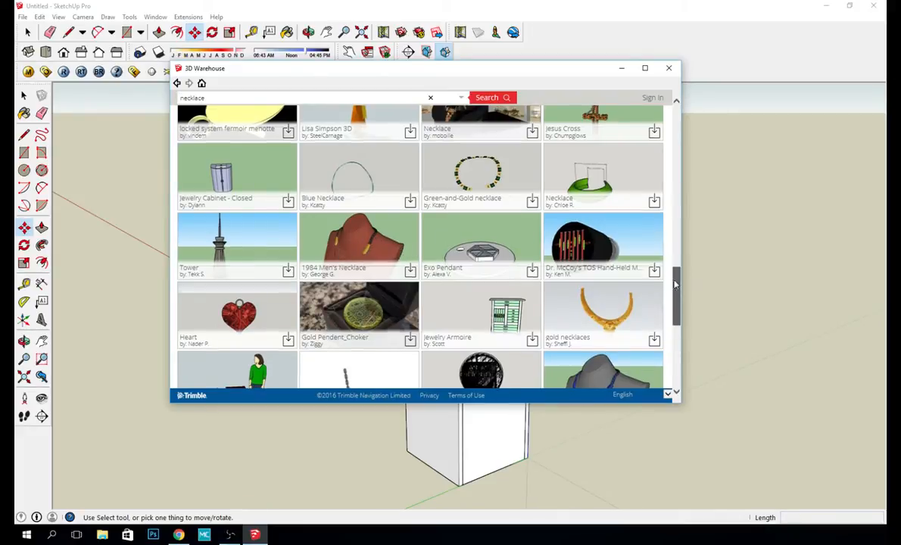
{"action": "left_click_drag", "start_coordinate": [679, 283], "coordinate": [691, 262]}
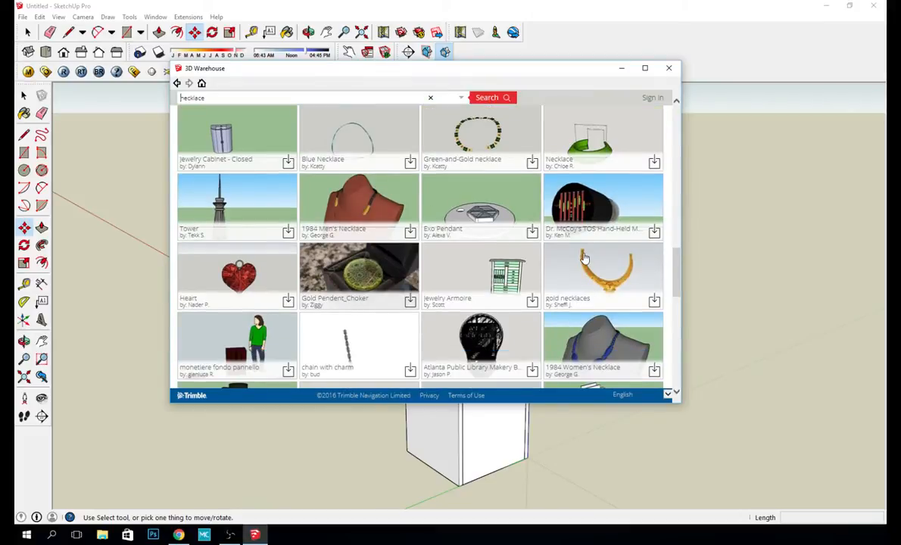
{"action": "left_click", "coordinate": [409, 233]}
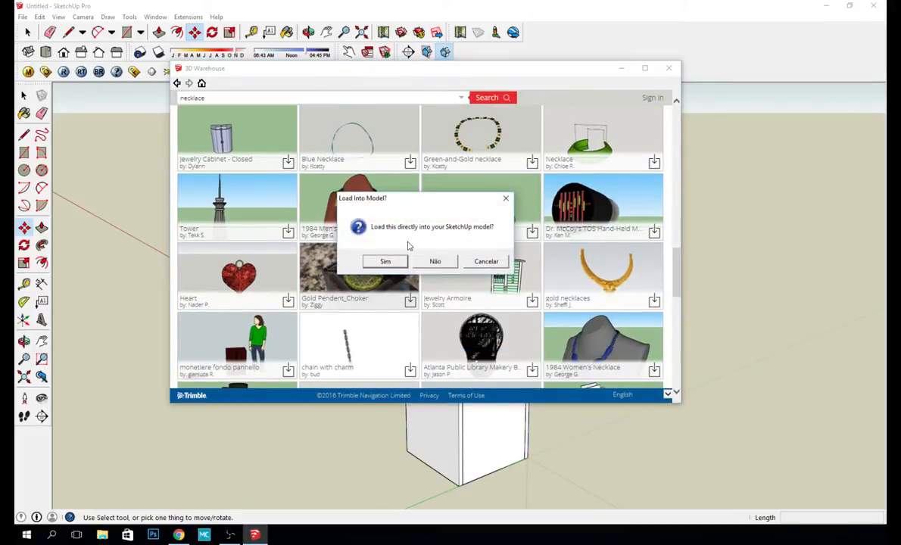
{"action": "left_click", "coordinate": [386, 261]}
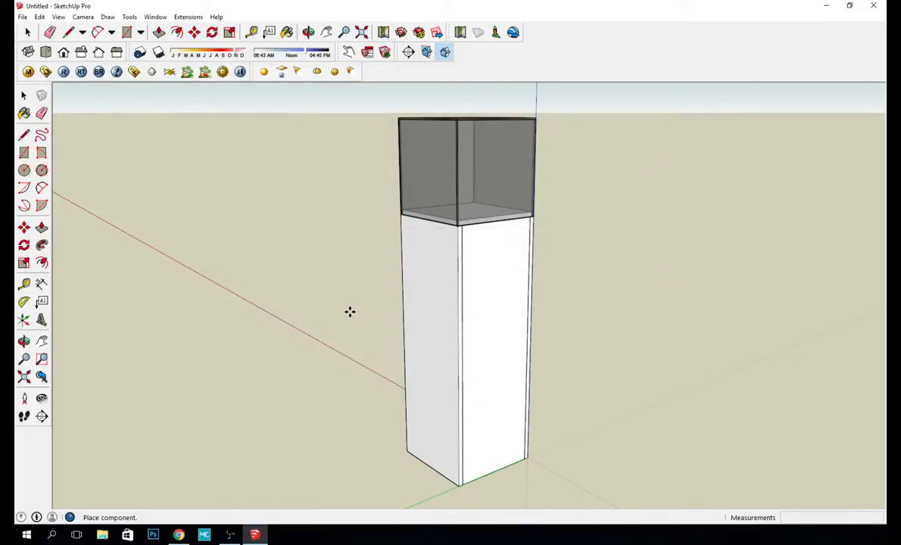
{"action": "scroll", "coordinate": [362, 295], "scroll_direction": "down", "scroll_amount": 5}
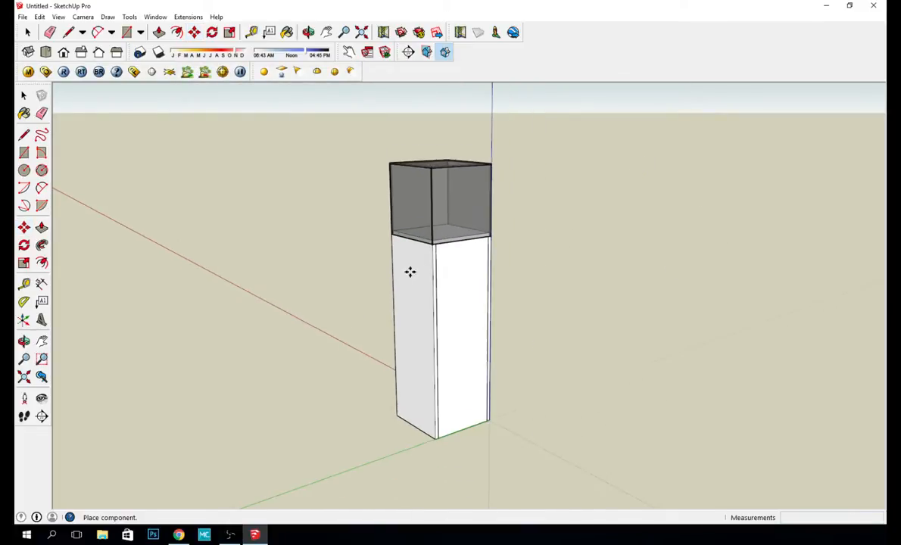
{"action": "scroll", "coordinate": [463, 236], "scroll_direction": "down", "scroll_amount": 3}
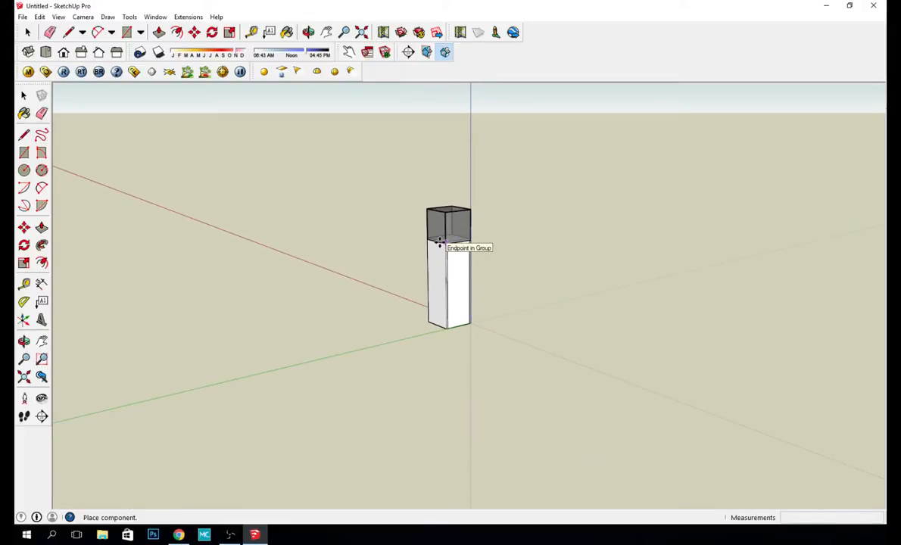
{"action": "left_click", "coordinate": [439, 242]}
Step: Delete the placed 1984 Men's Necklace, undo the last edit, and dismiss the error report without sending it
{"action": "scroll", "coordinate": [558, 227], "scroll_direction": "down", "scroll_amount": 3}
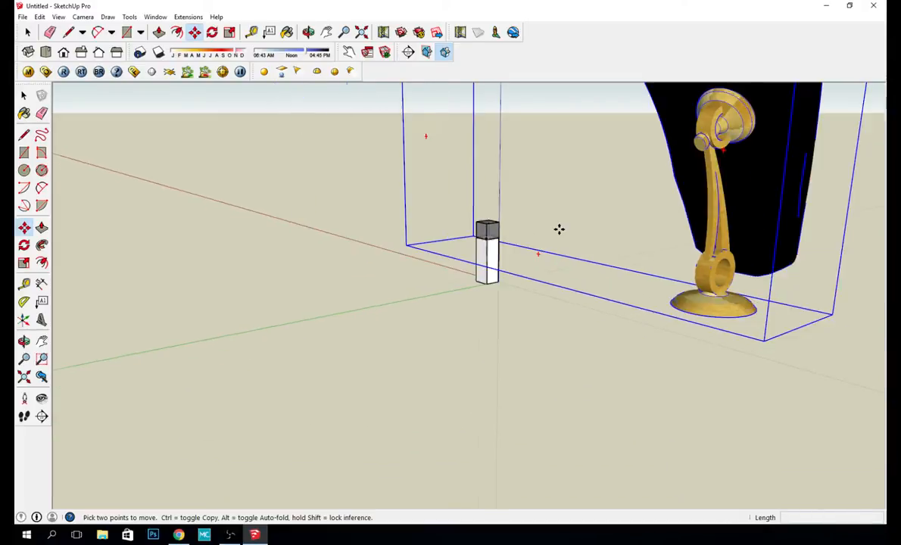
{"action": "middle_click_drag", "start_coordinate": [684, 190], "coordinate": [332, 229]}
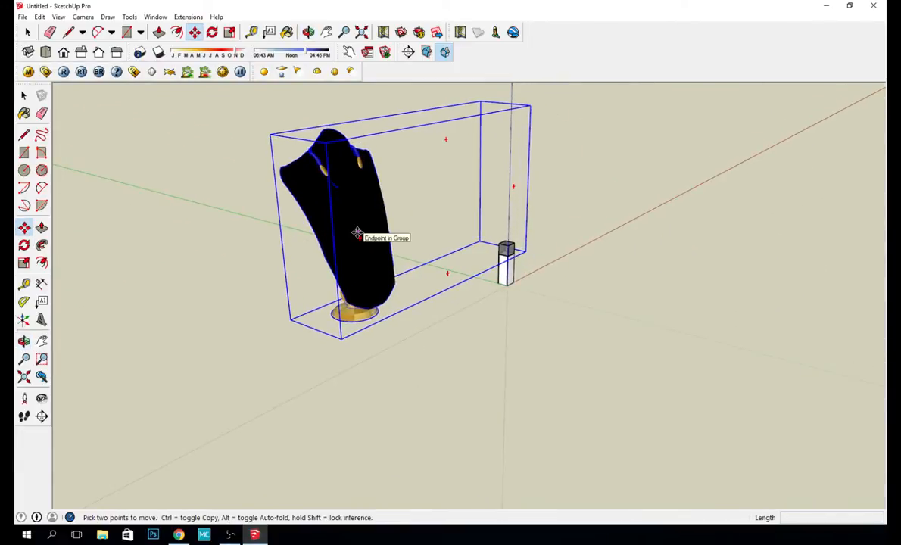
{"action": "key", "text": "Delete"}
{"action": "key", "text": "ctrl+z"}
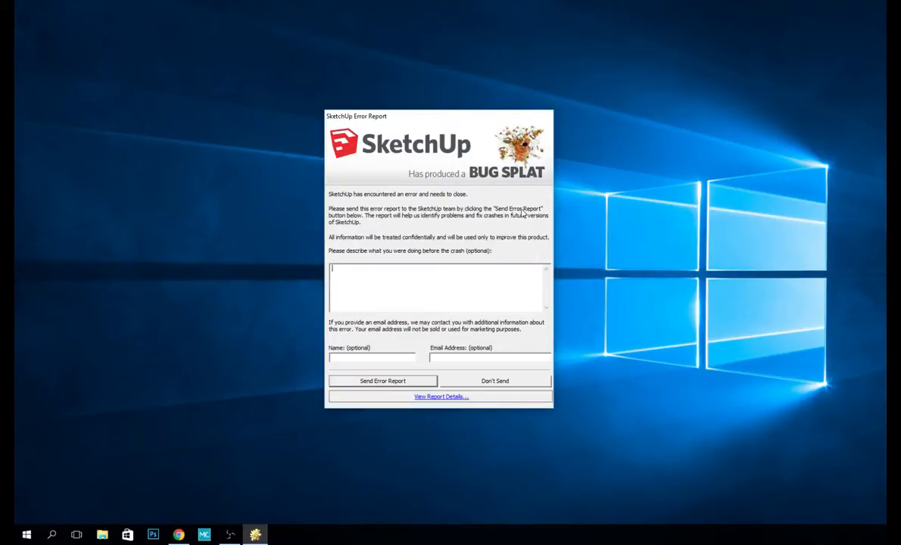
{"action": "left_click", "coordinate": [486, 385]}
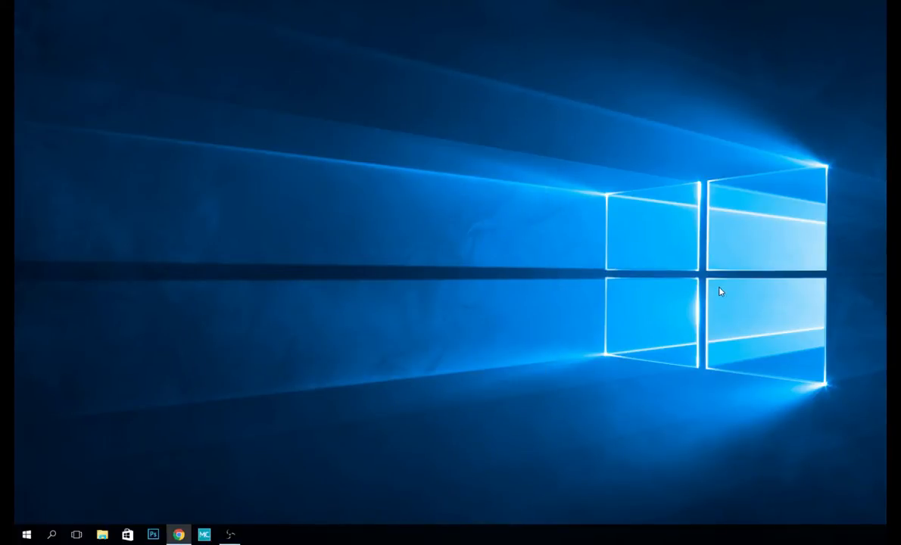
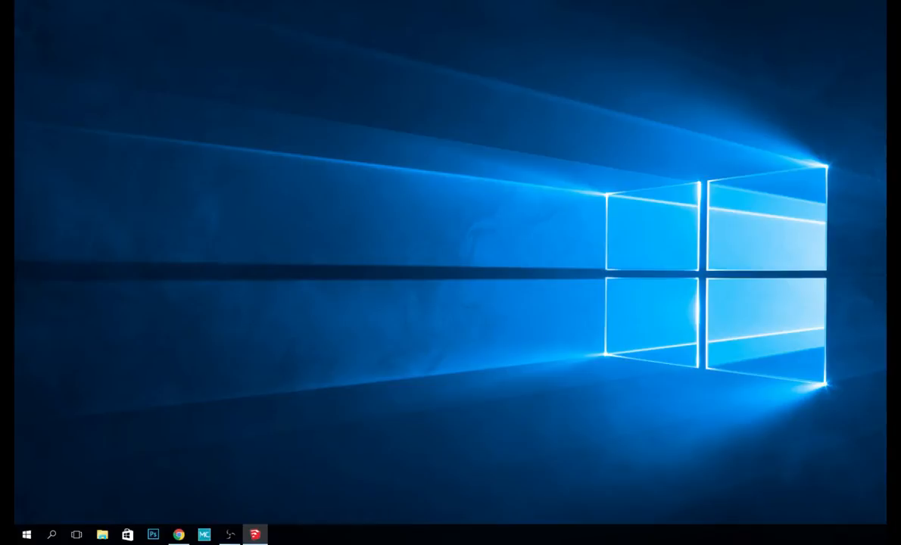
Step: Save the recovered pedestal model on the desktop under the file name "box"
{"action": "mouse_move", "coordinate": [885, 113]}
{"action": "left_mouse_down"}
{"action": "mouse_move", "coordinate": [757, 112]}
{"action": "mouse_move", "coordinate": [595, 12]}
{"action": "left_mouse_up"}
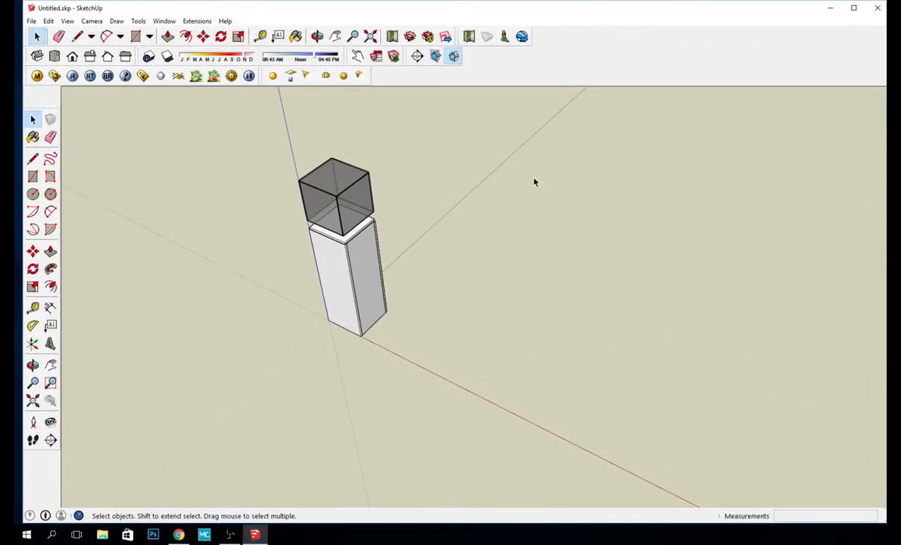
{"action": "scroll", "coordinate": [351, 208], "scroll_direction": "up", "scroll_amount": 1}
{"action": "middle_click_drag", "start_coordinate": [445, 239], "coordinate": [628, 58]}
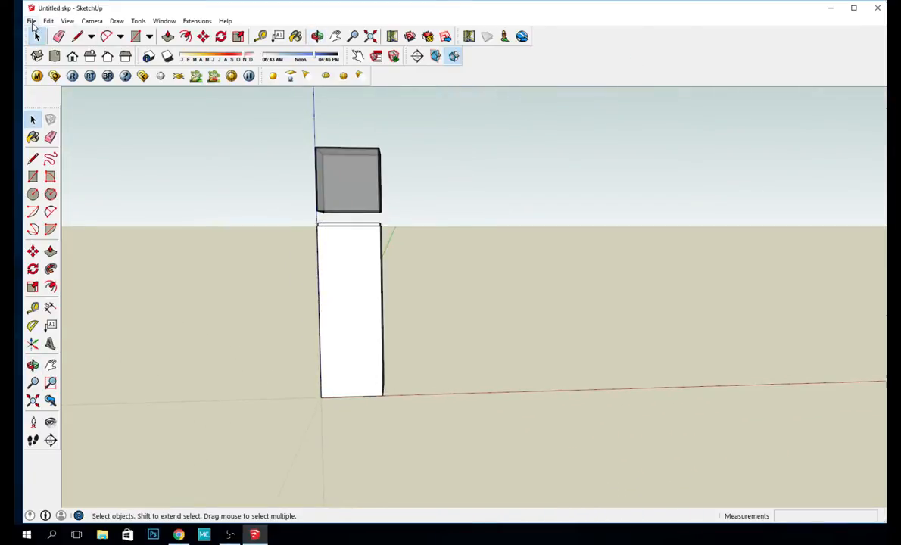
{"action": "left_click", "coordinate": [31, 20]}
{"action": "left_click", "coordinate": [74, 71]}
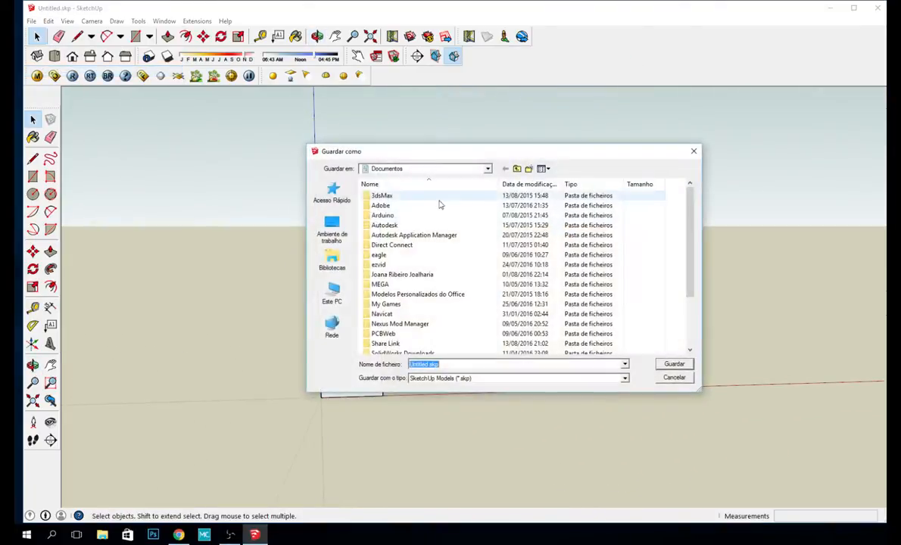
{"action": "left_click", "coordinate": [332, 231]}
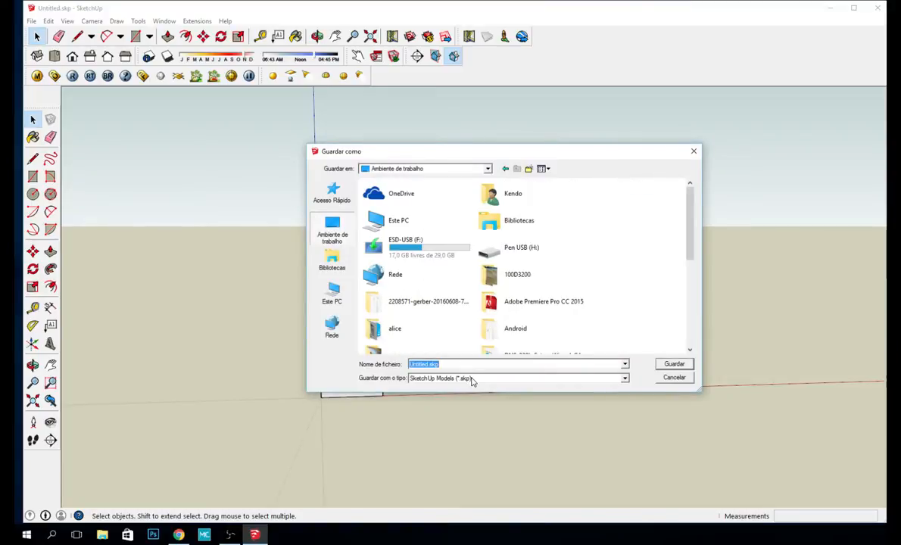
{"action": "type", "text": "box"}
{"action": "key", "text": "Return"}
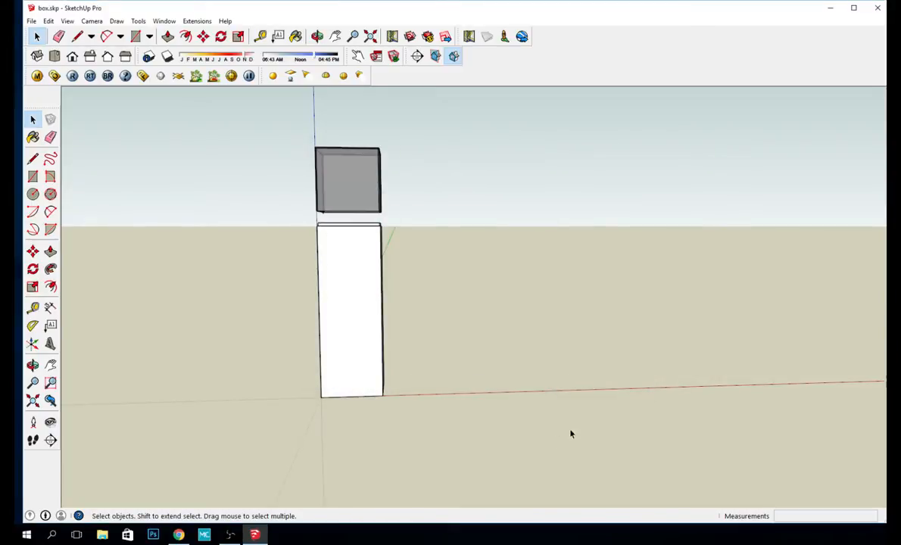
Step: Open 3D Warehouse from the recovered pedestal model and search for "necklace"
{"action": "middle_click_drag", "start_coordinate": [520, 206], "coordinate": [417, 239]}
{"action": "scroll", "coordinate": [331, 182], "scroll_direction": "up", "scroll_amount": 5}
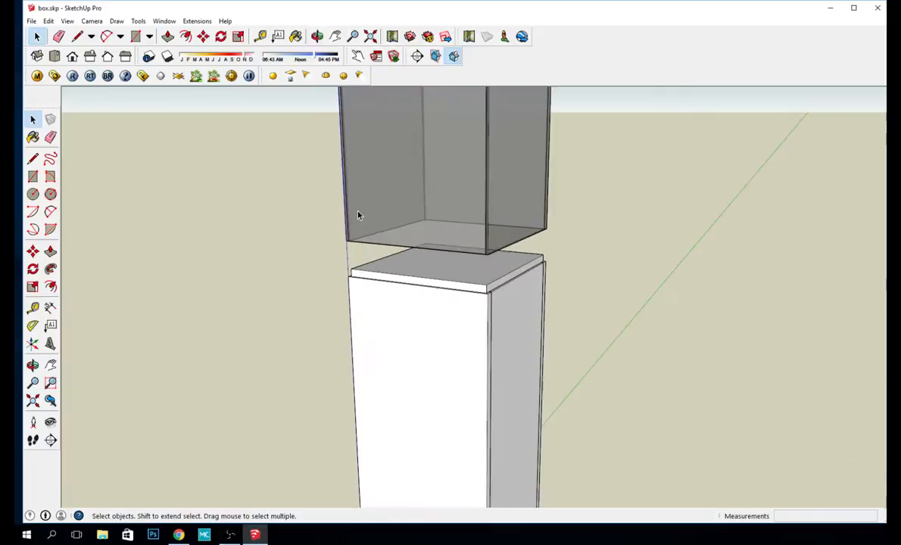
{"action": "middle_click_drag", "start_coordinate": [331, 256], "coordinate": [156, 221]}
{"action": "scroll", "coordinate": [316, 278], "scroll_direction": "down", "scroll_amount": 4}
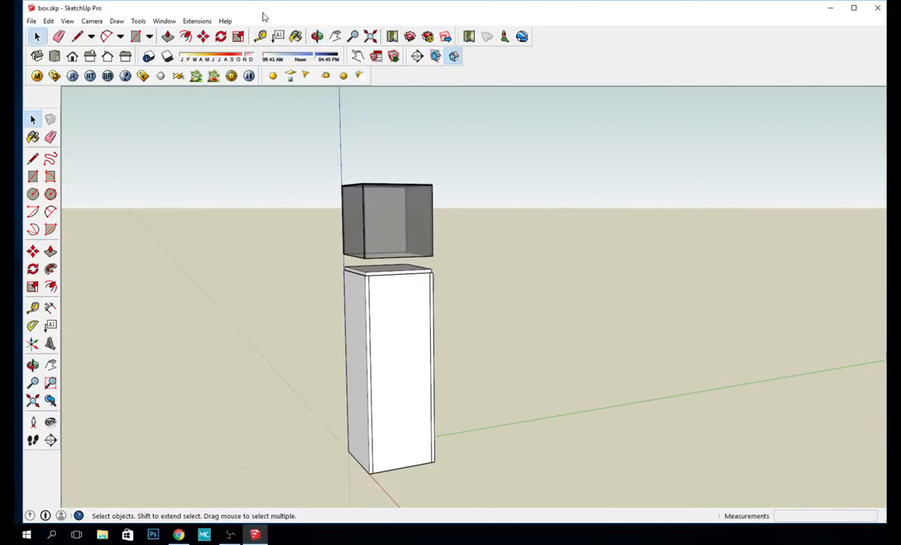
{"action": "left_click", "coordinate": [410, 37]}
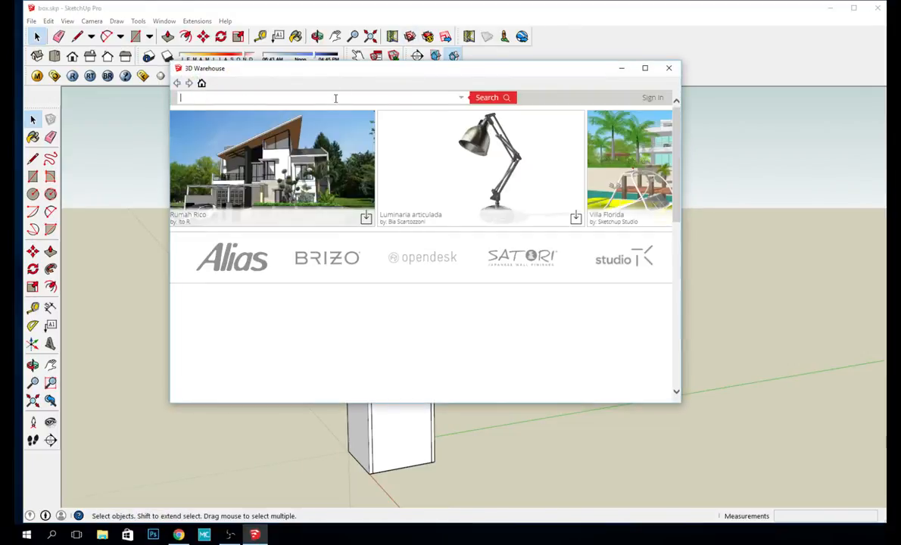
{"action": "type", "text": "necklace"}
{"action": "key", "text": "Return"}
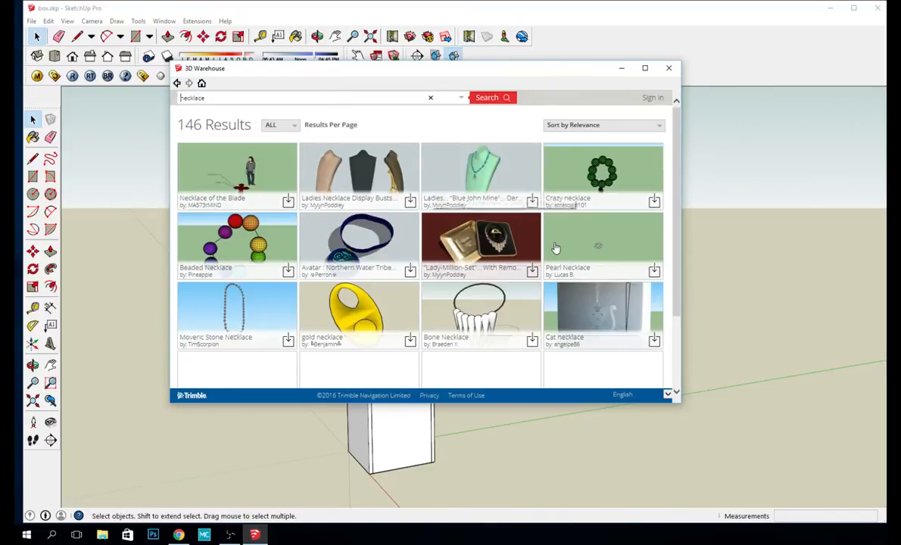
Step: Load the Ladies "RED JADE" Stone Necklace from the results and place it by the pedestal
{"action": "scroll", "coordinate": [256, 266], "scroll_direction": "down", "scroll_amount": 4}
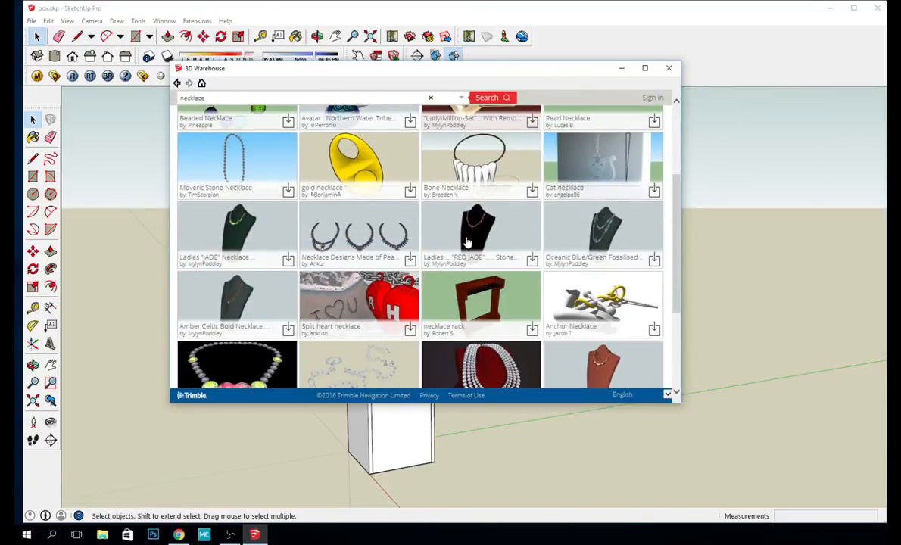
{"action": "left_click", "coordinate": [531, 261]}
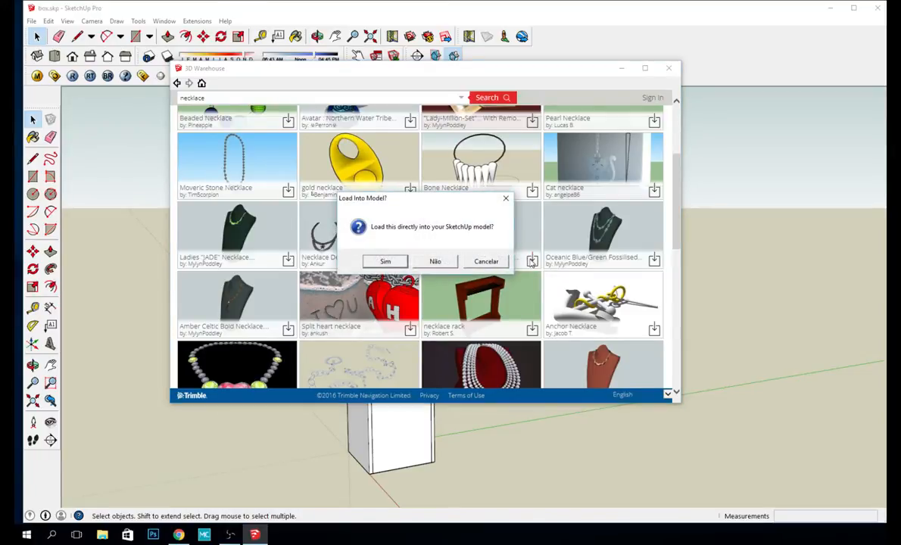
{"action": "left_click", "coordinate": [385, 262]}
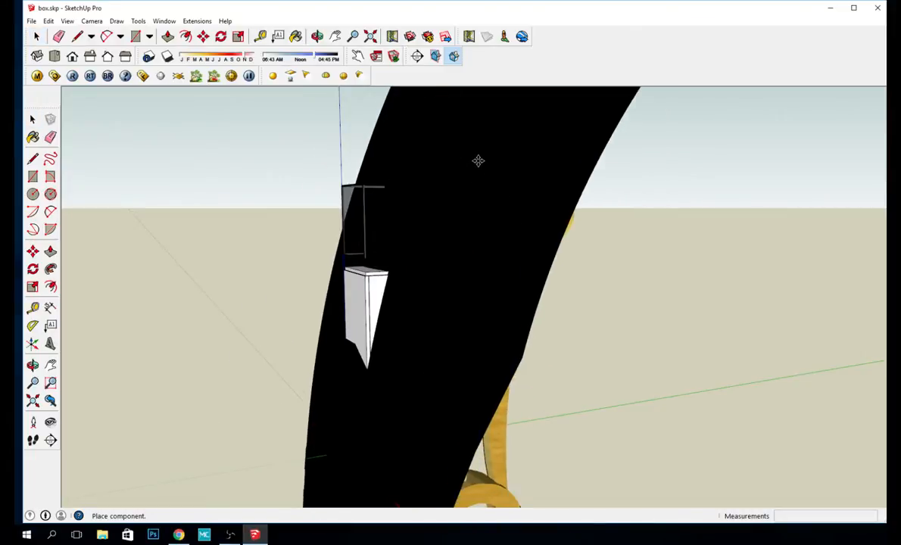
{"action": "left_click", "coordinate": [478, 161]}
{"action": "scroll", "coordinate": [497, 243], "scroll_direction": "down", "scroll_amount": 10}
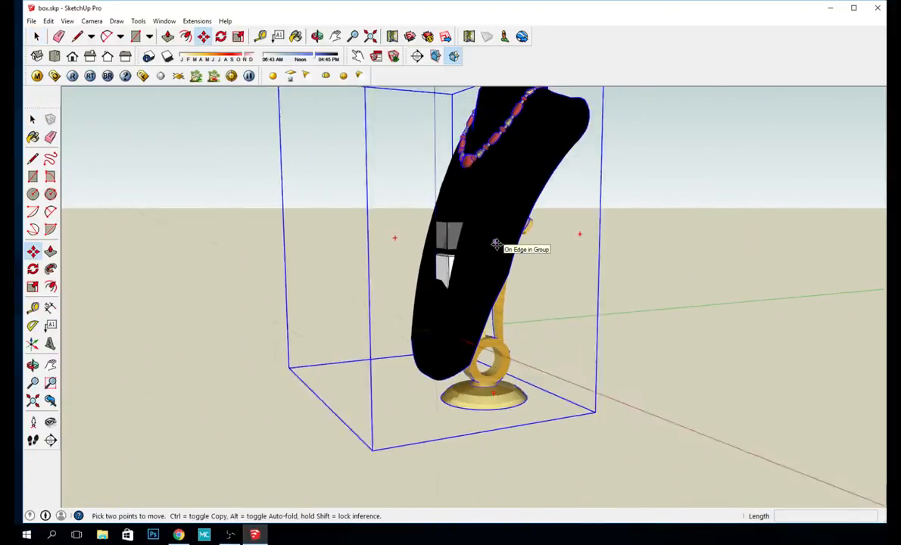
Step: Scale the necklace bust uniformly about its opposite corner to a factor of about 0.11
{"action": "middle_click_drag", "start_coordinate": [488, 249], "coordinate": [603, 253]}
{"action": "key", "text": "s"}
{"action": "scroll", "coordinate": [579, 283], "scroll_direction": "down", "scroll_amount": 3}
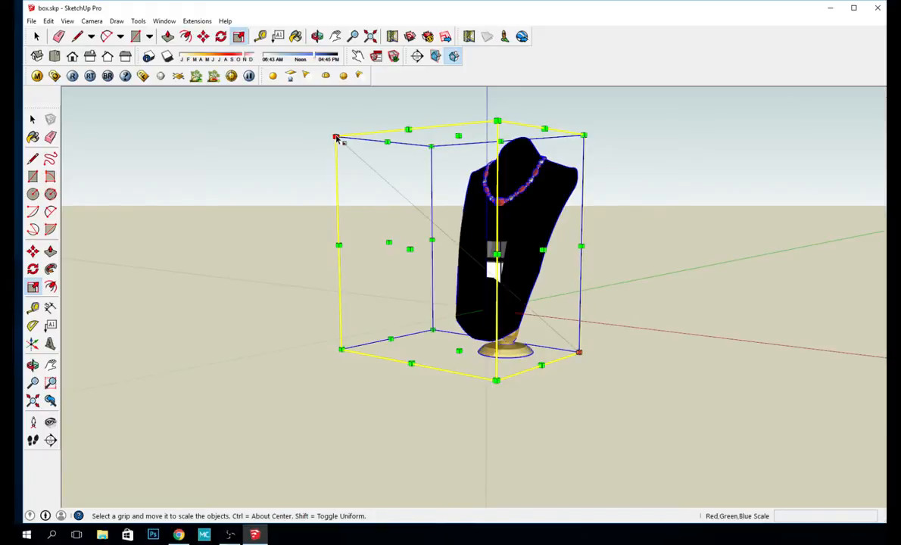
{"action": "left_click_drag", "start_coordinate": [336, 139], "coordinate": [343, 143]}
{"action": "key", "text": "Escape"}
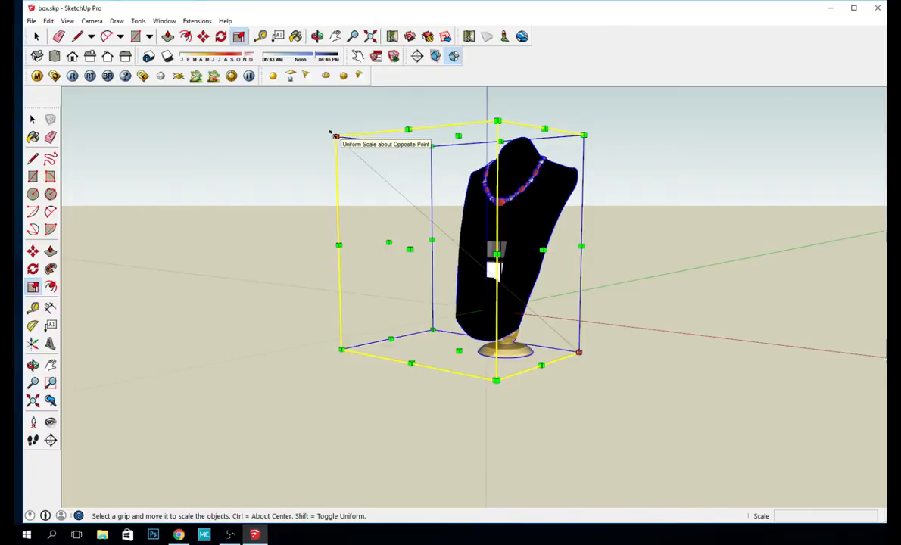
{"action": "left_click_drag", "start_coordinate": [331, 134], "coordinate": [546, 325]}
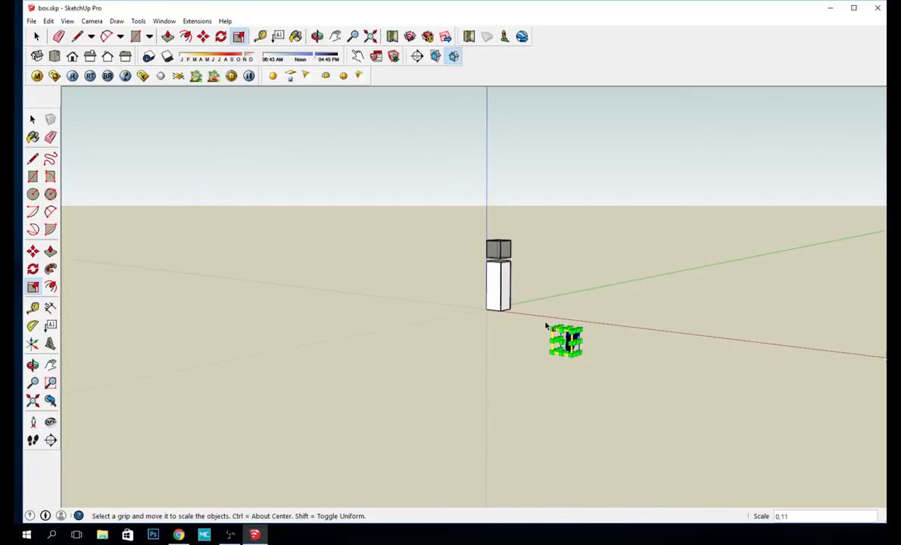
Step: Move the scaled necklace bust up to the translucent case on top of the pedestal
{"action": "middle_click_drag", "start_coordinate": [545, 325], "coordinate": [577, 312]}
{"action": "key", "text": "m"}
{"action": "left_click", "coordinate": [564, 341]}
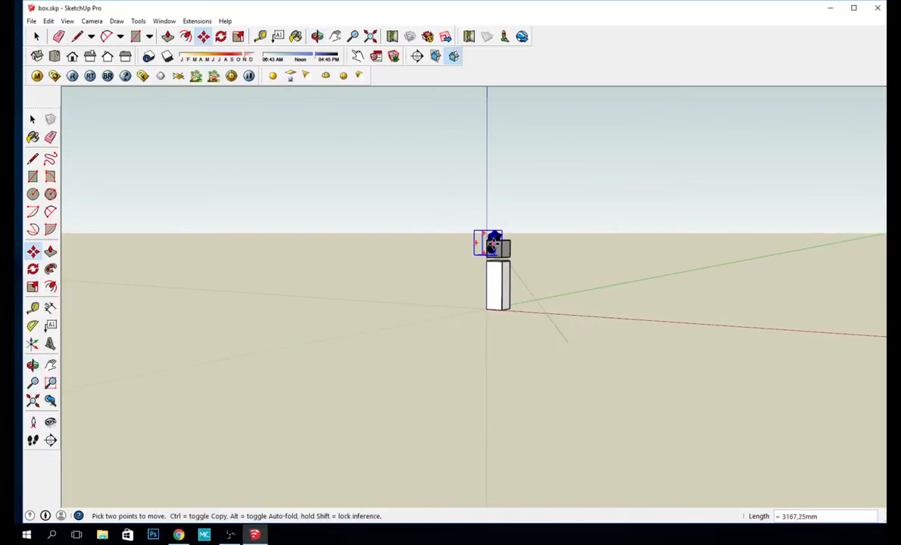
{"action": "left_click", "coordinate": [493, 250]}
{"action": "scroll", "coordinate": [496, 257], "scroll_direction": "up", "scroll_amount": 4}
Step: Try deleting the black bust from inside the necklace component
{"action": "key", "text": "q"}
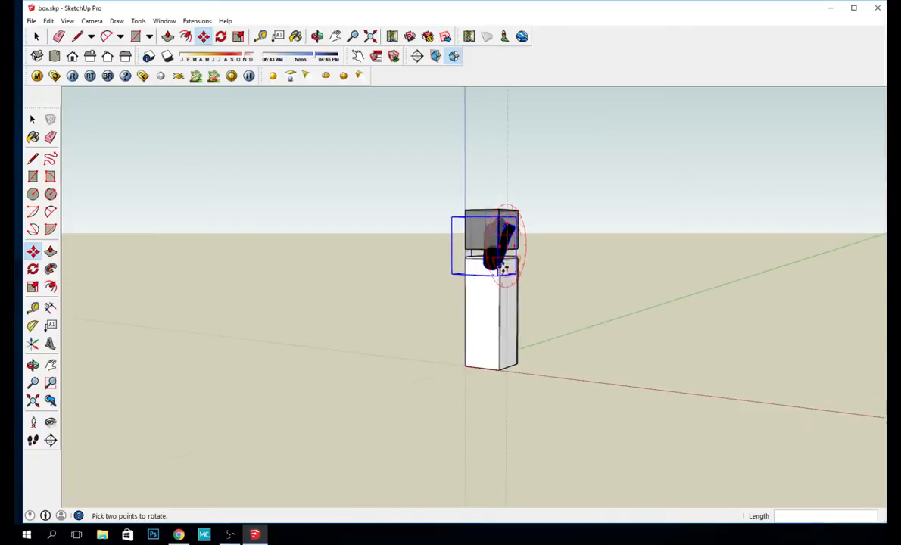
{"action": "scroll", "coordinate": [501, 253], "scroll_direction": "up", "scroll_amount": 6}
{"action": "middle_click_drag", "start_coordinate": [444, 218], "coordinate": [569, 228]}
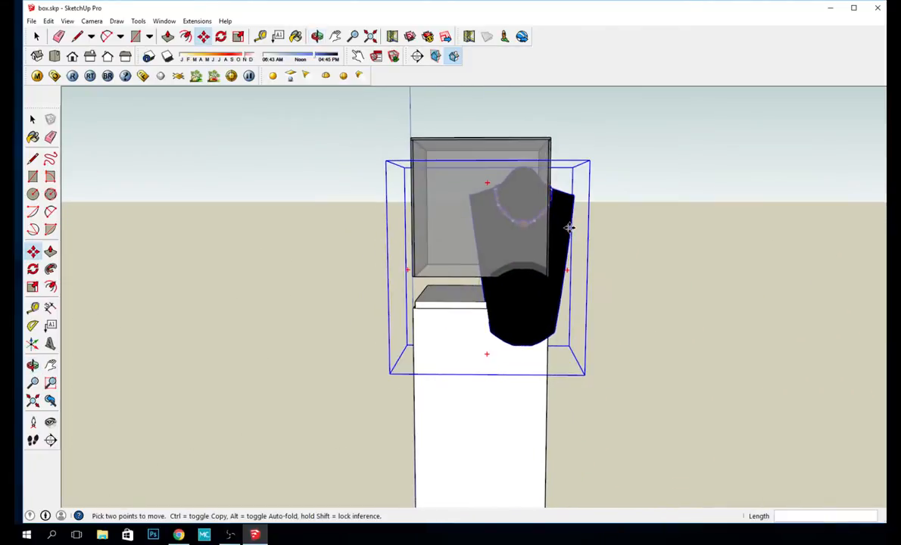
{"action": "key", "text": "space"}
{"action": "double_click", "coordinate": [525, 304]}
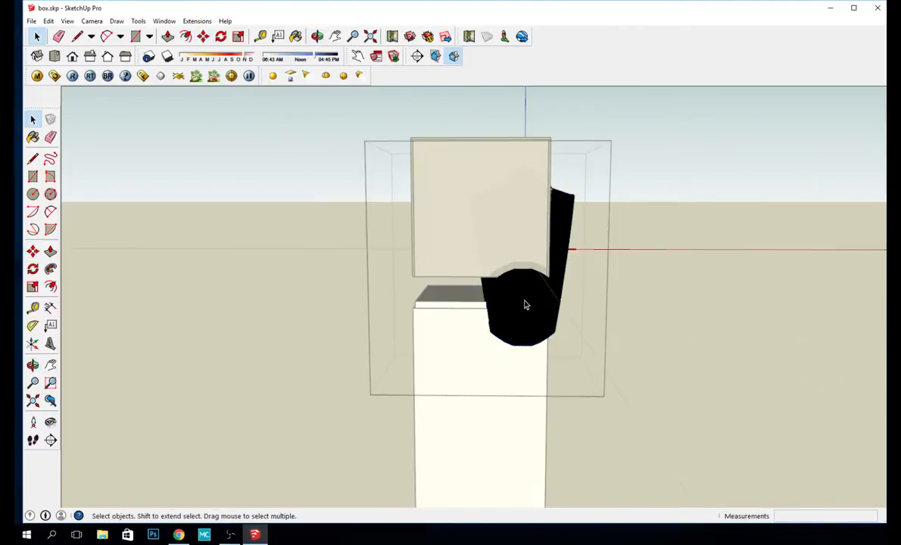
{"action": "left_click", "coordinate": [644, 259]}
{"action": "left_click", "coordinate": [561, 261]}
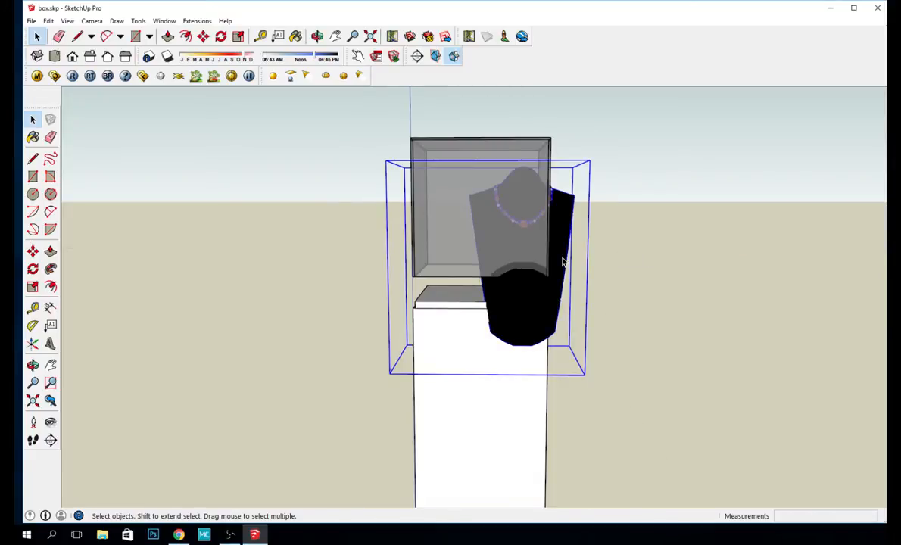
{"action": "mouse_move", "coordinate": [562, 261]}
{"action": "middle_mouse_down"}
{"action": "mouse_move", "coordinate": [849, 227]}
{"action": "mouse_move", "coordinate": [864, 213]}
{"action": "mouse_move", "coordinate": [606, 266]}
{"action": "mouse_move", "coordinate": [651, 261]}
{"action": "mouse_move", "coordinate": [564, 265]}
{"action": "middle_mouse_up"}
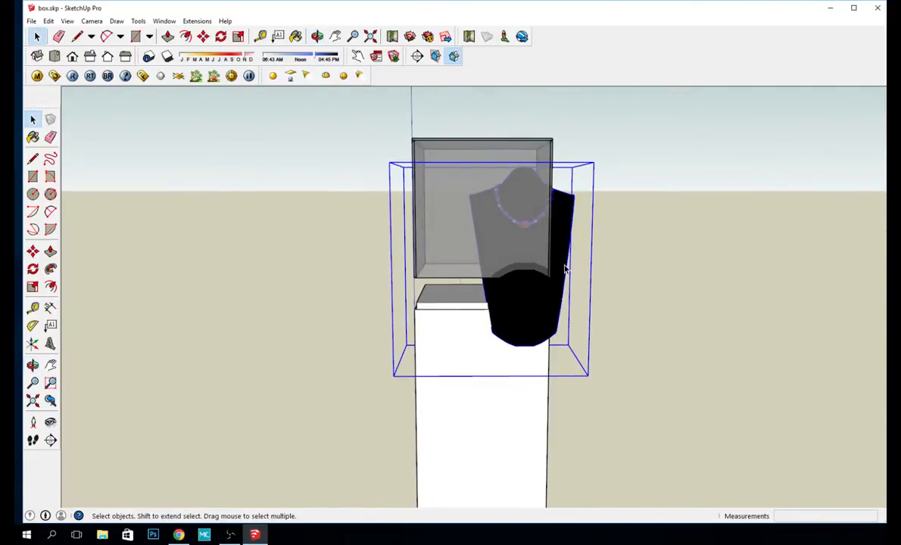
{"action": "middle_click_drag", "start_coordinate": [541, 306], "coordinate": [565, 245]}
{"action": "left_click", "coordinate": [517, 281]}
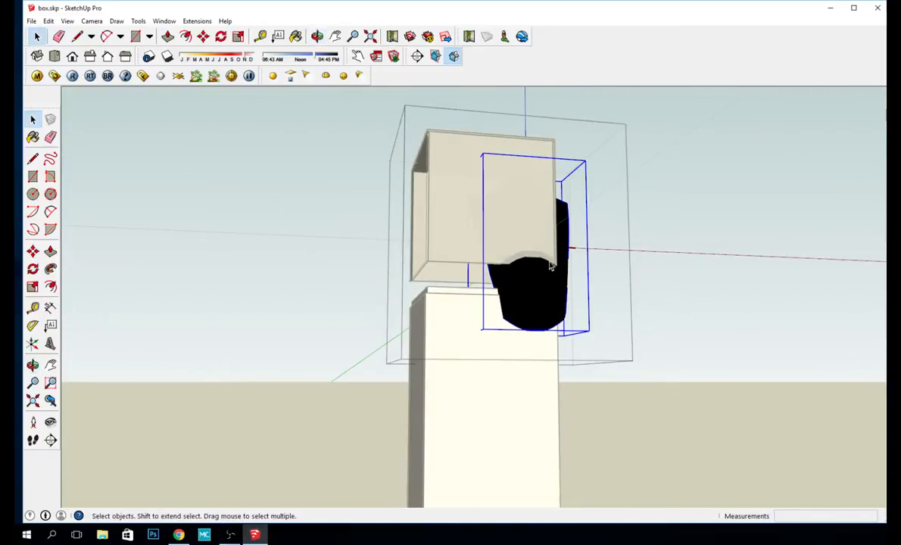
{"action": "middle_click_drag", "start_coordinate": [516, 282], "coordinate": [476, 301]}
{"action": "key", "text": "Delete"}
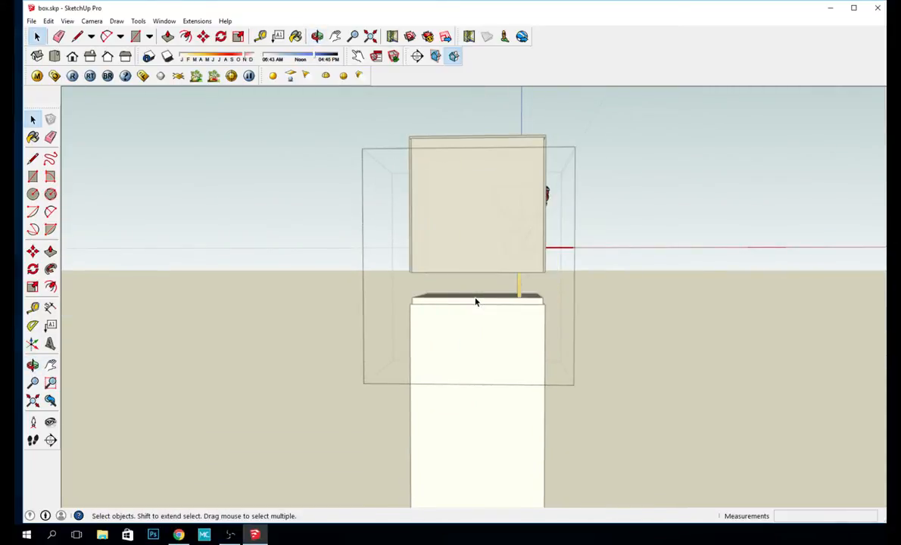
Step: Close the necklace component and undo the deletion of the black bust
{"action": "left_click", "coordinate": [674, 174]}
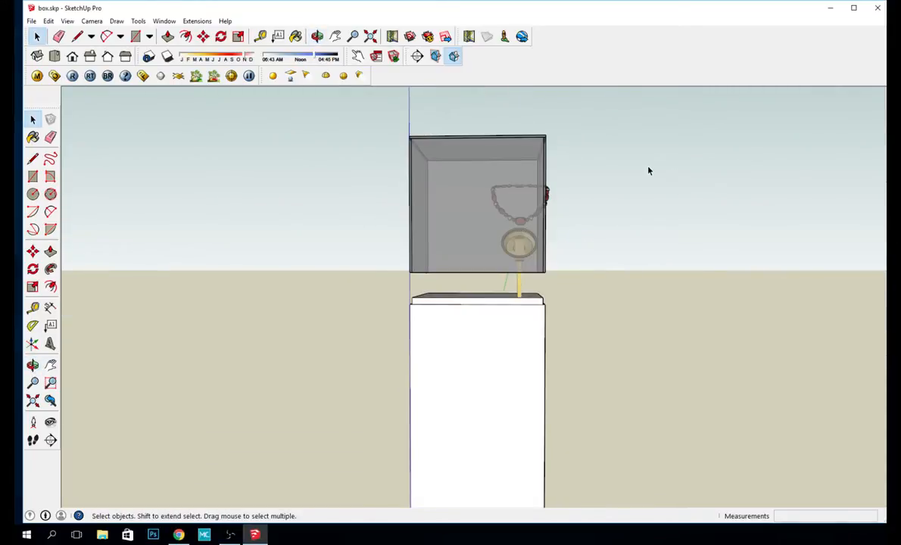
{"action": "key", "text": "ctrl+z"}
{"action": "key", "text": "ctrl+z"}
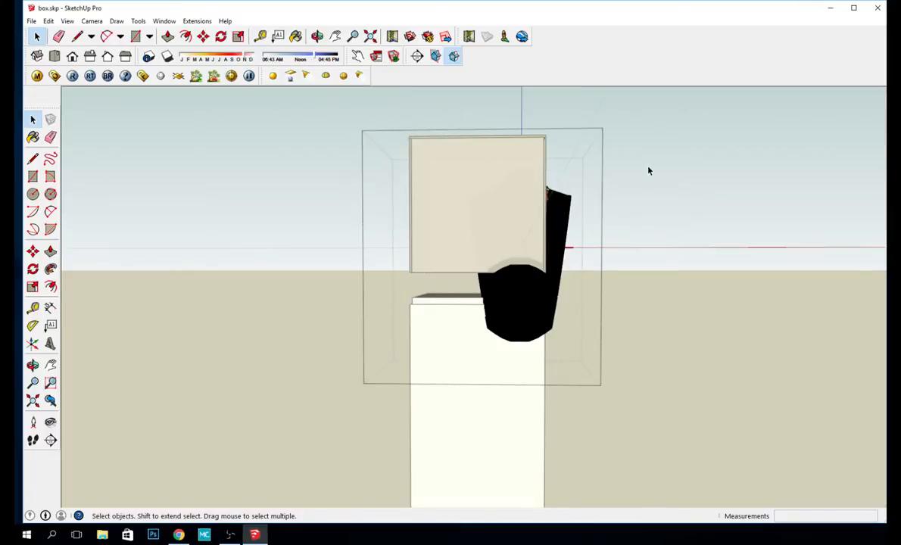
Step: Select the black bust together with its necklace inside the component and cut both out
{"action": "middle_click_drag", "start_coordinate": [648, 171], "coordinate": [627, 184]}
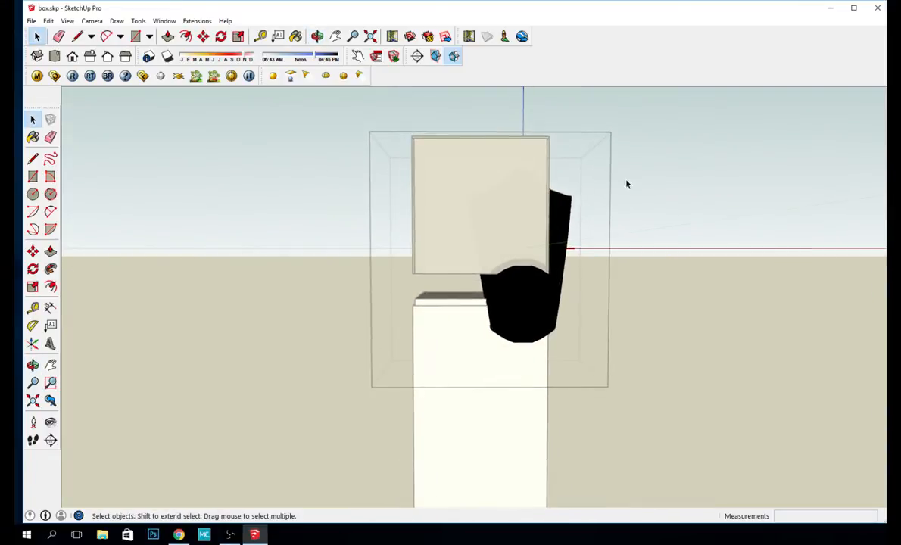
{"action": "left_click", "coordinate": [454, 111]}
{"action": "double_click", "coordinate": [558, 249]}
{"action": "left_click_drag", "start_coordinate": [459, 117], "coordinate": [593, 358]}
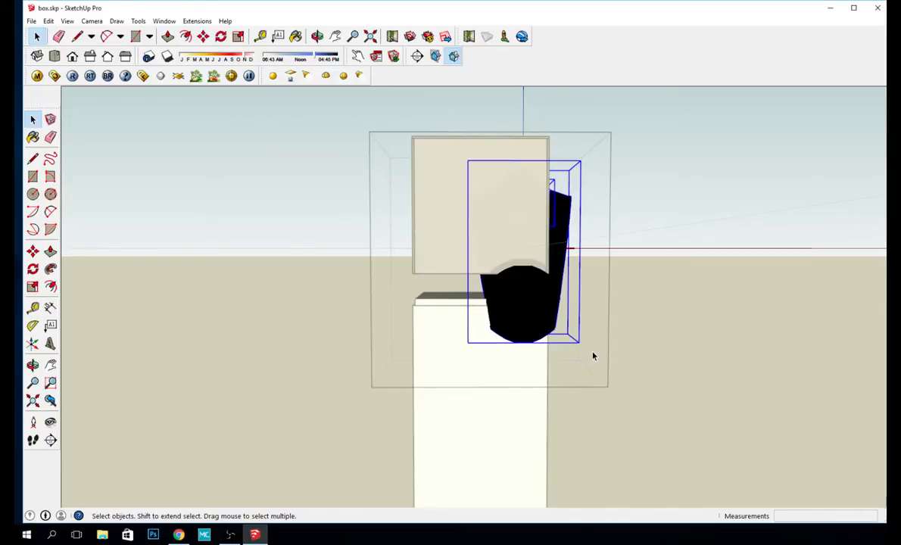
{"action": "middle_click_drag", "start_coordinate": [594, 358], "coordinate": [555, 341]}
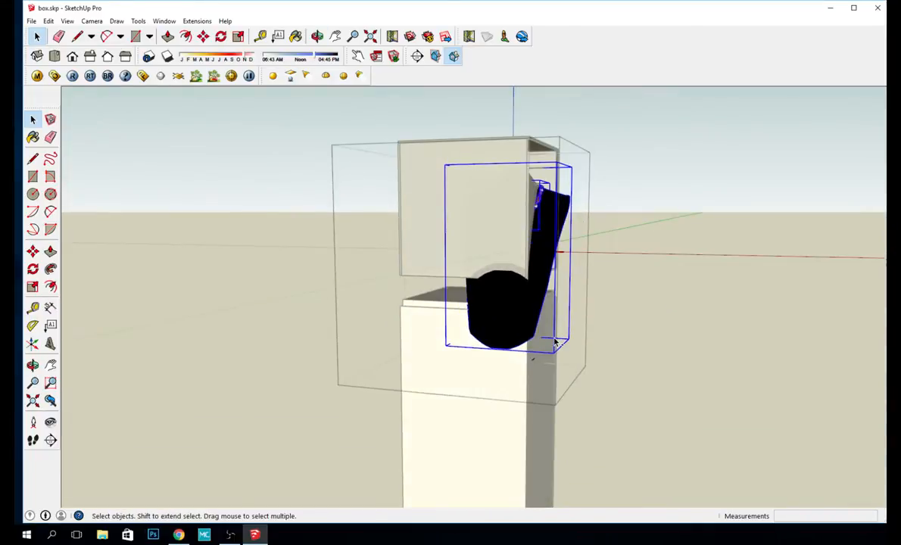
{"action": "key", "text": "Delete"}
Step: Close the component and delete its leftover yellow stand from the pedestal
{"action": "middle_click_drag", "start_coordinate": [609, 280], "coordinate": [509, 285]}
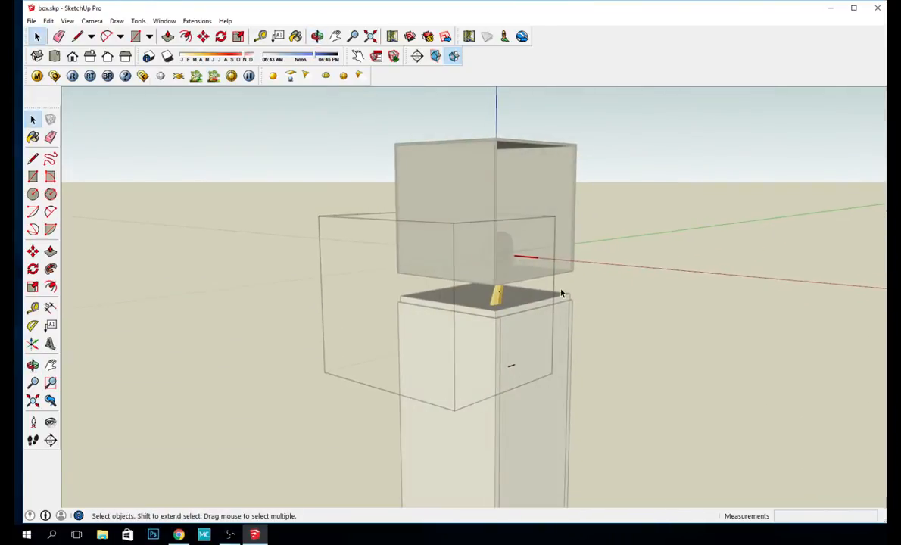
{"action": "left_click", "coordinate": [660, 298]}
{"action": "left_click", "coordinate": [493, 295]}
{"action": "key", "text": "Delete"}
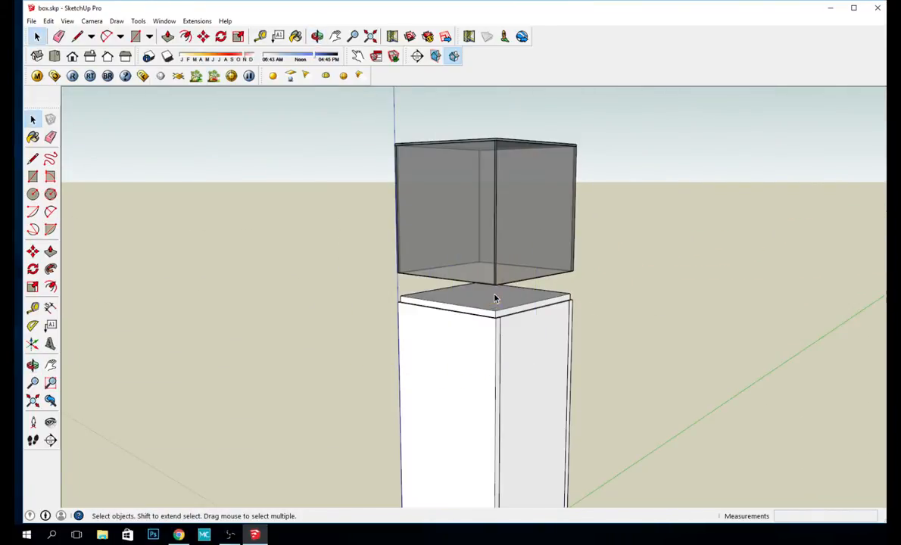
Step: Paste the bust and necklace onto the top face of the pedestal, beneath the translucent case
{"action": "key", "text": "ctrl+v"}
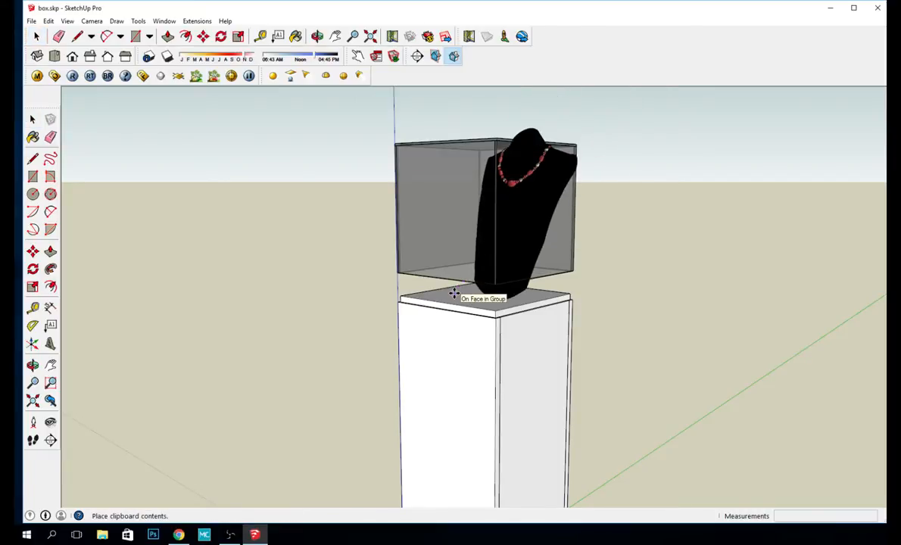
{"action": "left_click", "coordinate": [475, 297]}
{"action": "middle_click_drag", "start_coordinate": [475, 297], "coordinate": [595, 272]}
Step: Select the pasted bust and necklace together and make them one group
{"action": "key", "text": "s"}
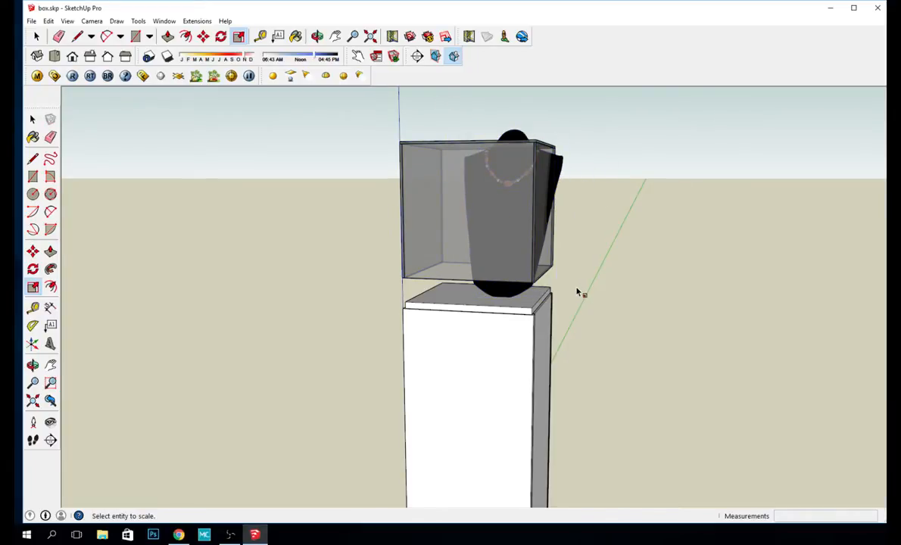
{"action": "key", "text": "space"}
{"action": "left_click_drag", "start_coordinate": [443, 108], "coordinate": [586, 320]}
{"action": "right_click", "coordinate": [519, 136]}
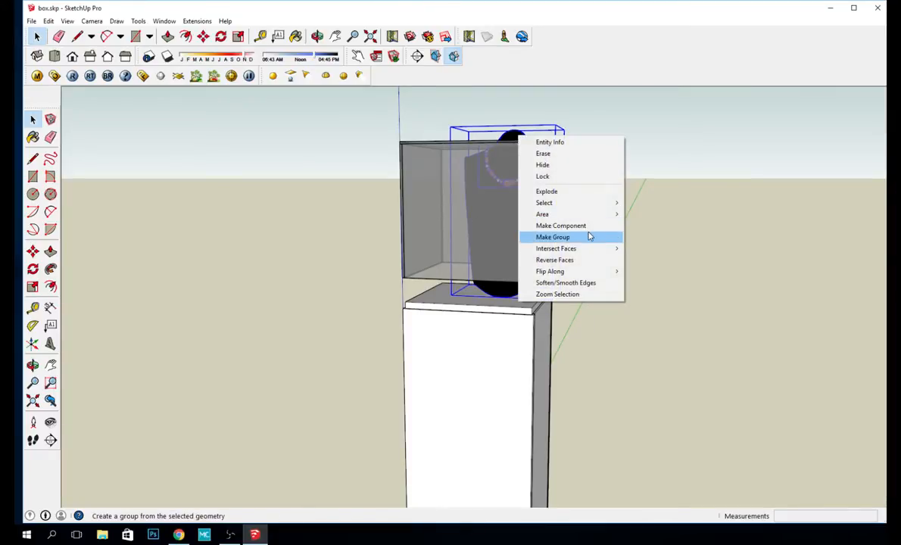
{"action": "left_click", "coordinate": [590, 237]}
Step: Scale the bust group down uniformly from its upper corner until it fits within the case
{"action": "key", "text": "s"}
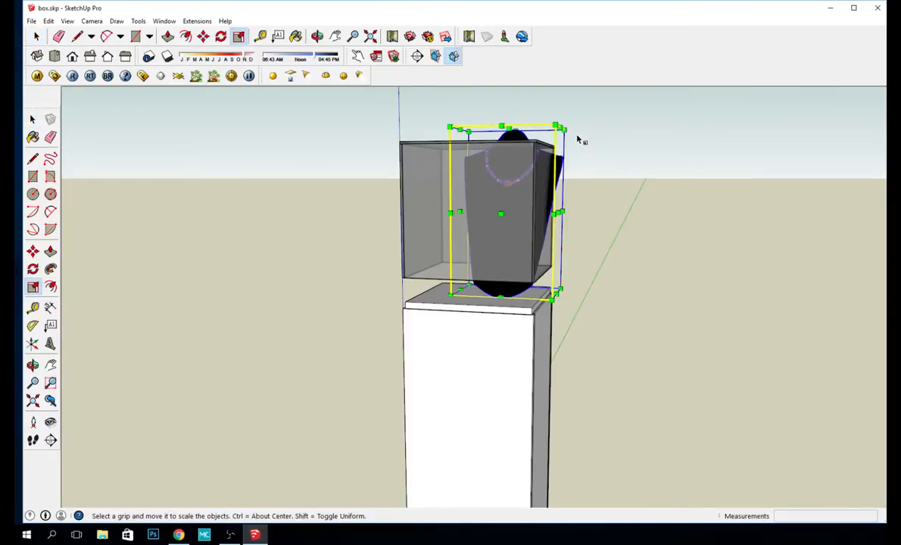
{"action": "left_click_drag", "start_coordinate": [563, 127], "coordinate": [512, 199]}
{"action": "middle_click_drag", "start_coordinate": [563, 294], "coordinate": [590, 309]}
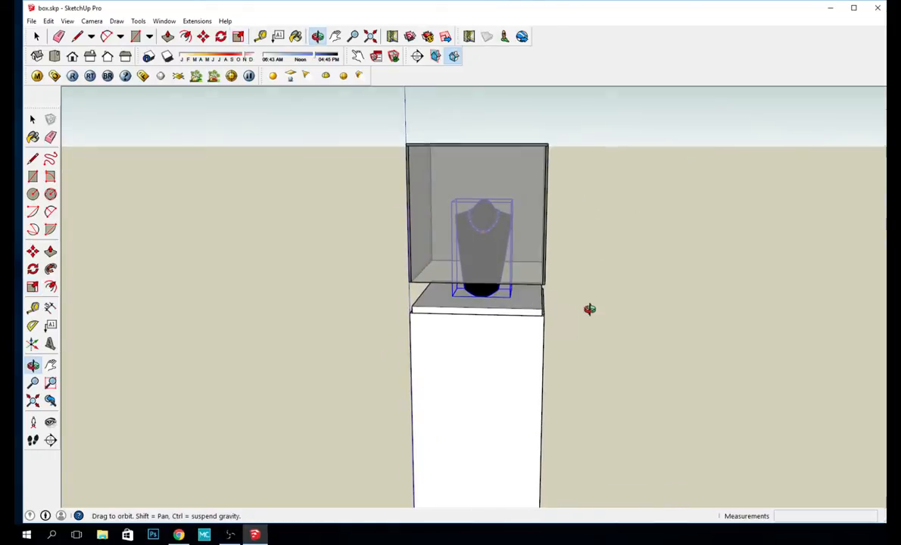
Step: Move the translucent case down about 95 mm by its lower corner so it sits over the pedestal's top ledge
{"action": "key", "text": "space"}
{"action": "left_click", "coordinate": [504, 213]}
{"action": "middle_click_drag", "start_coordinate": [667, 338], "coordinate": [398, 306]}
{"action": "key", "text": "m"}
{"action": "left_click", "coordinate": [455, 281]}
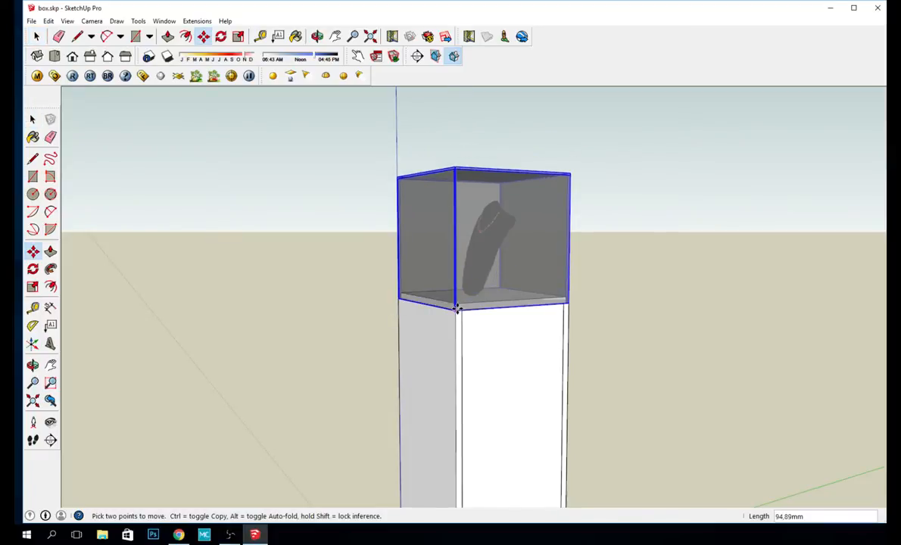
{"action": "left_click", "coordinate": [457, 309]}
{"action": "key", "text": "space"}
{"action": "left_click", "coordinate": [343, 265]}
Step: Check the case and bust from several sides and move the large tool palette up against the upper toolbars
{"action": "middle_click_drag", "start_coordinate": [345, 265], "coordinate": [764, 263]}
{"action": "scroll", "coordinate": [665, 319], "scroll_direction": "down", "scroll_amount": 3}
{"action": "middle_click_drag", "start_coordinate": [666, 319], "coordinate": [521, 258]}
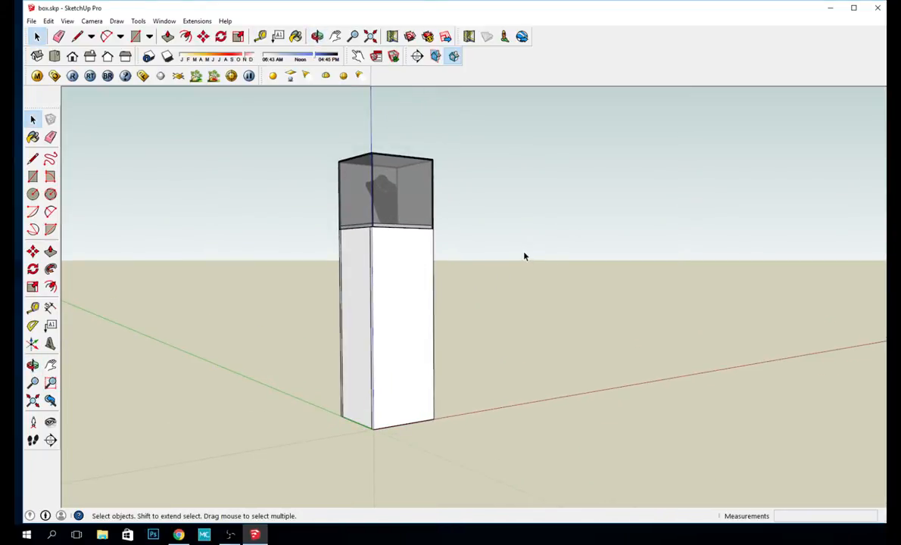
{"action": "middle_click_drag", "start_coordinate": [586, 195], "coordinate": [458, 177]}
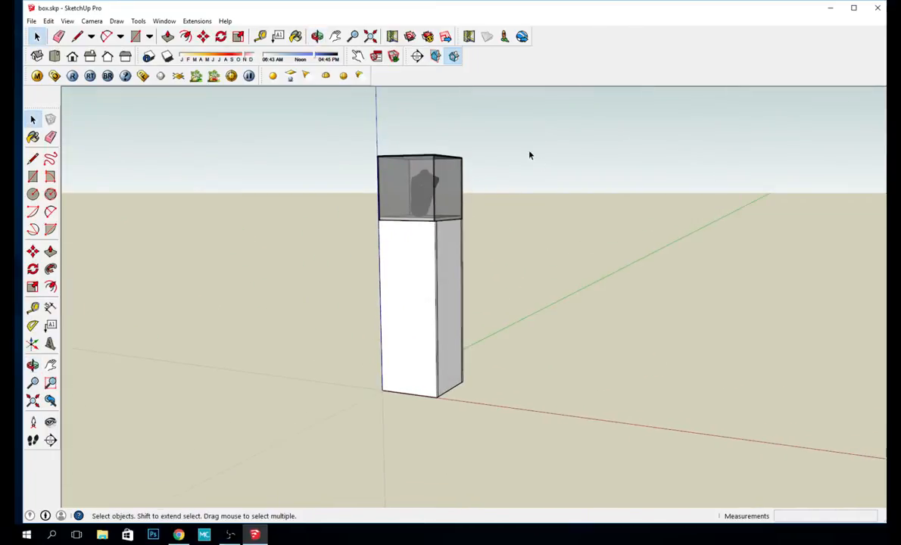
{"action": "middle_click_drag", "start_coordinate": [531, 153], "coordinate": [592, 157]}
{"action": "left_click_drag", "start_coordinate": [57, 109], "coordinate": [56, 89]}
{"action": "scroll", "coordinate": [587, 254], "scroll_direction": "down", "scroll_amount": 3}
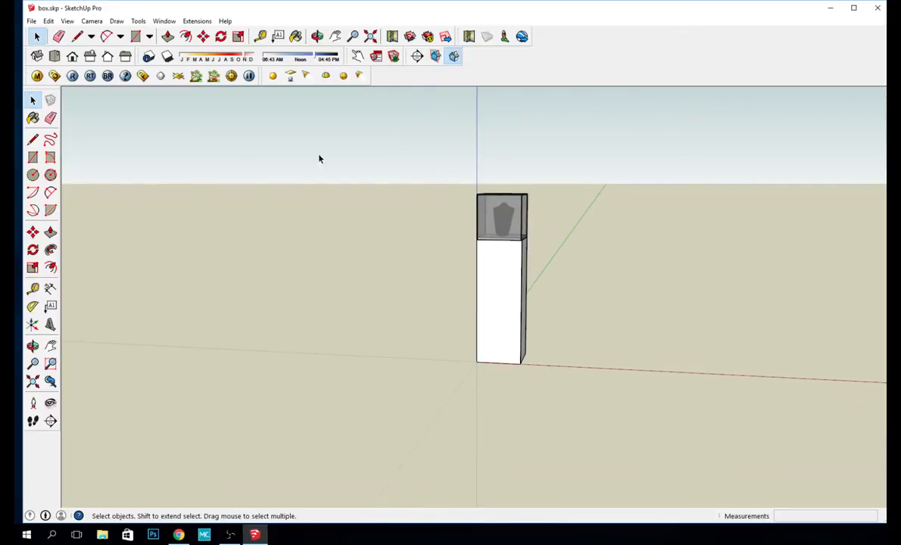
Step: Draw a large floor rectangle on the ground around the pedestal from the top view
{"action": "left_click", "coordinate": [33, 158]}
{"action": "left_click", "coordinate": [33, 158]}
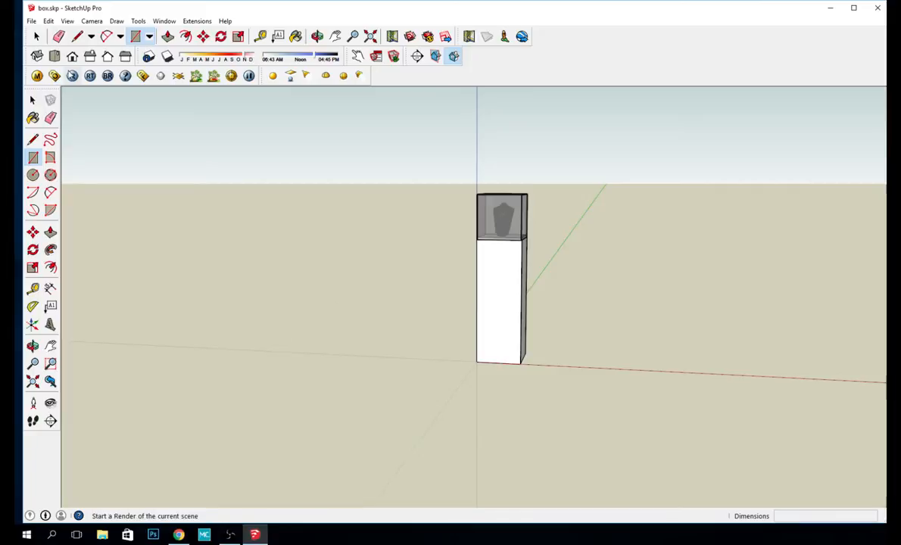
{"action": "left_click", "coordinate": [54, 56]}
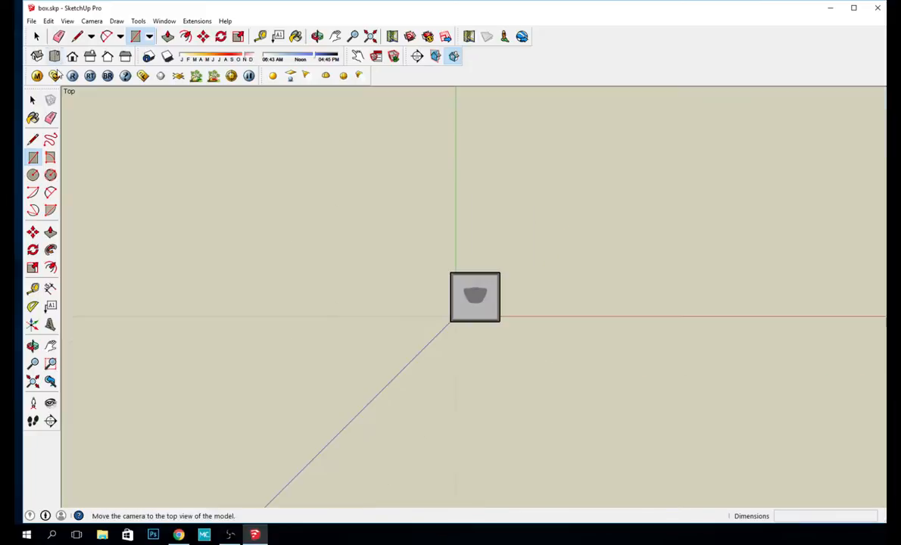
{"action": "left_click", "coordinate": [271, 136]}
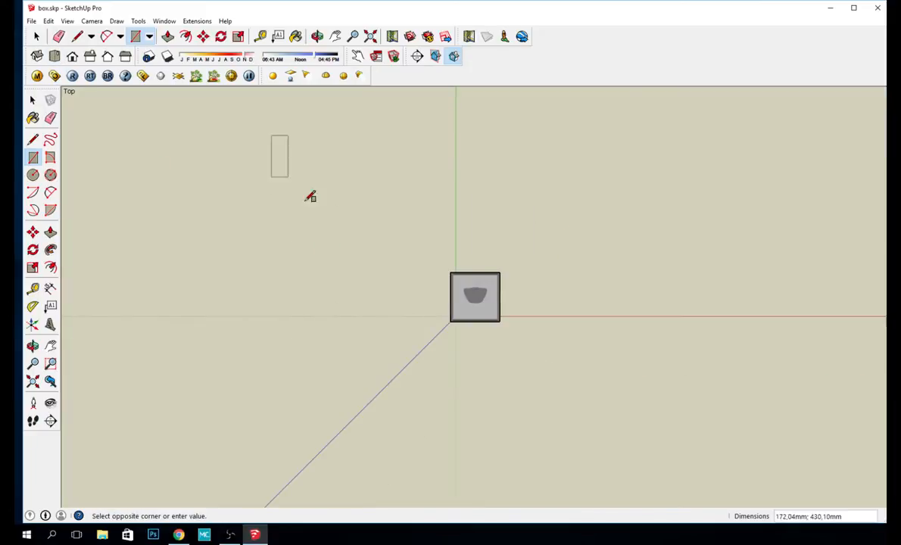
{"action": "left_click", "coordinate": [694, 470]}
{"action": "key", "text": "space"}
{"action": "middle_click_drag", "start_coordinate": [522, 370], "coordinate": [248, 150]}
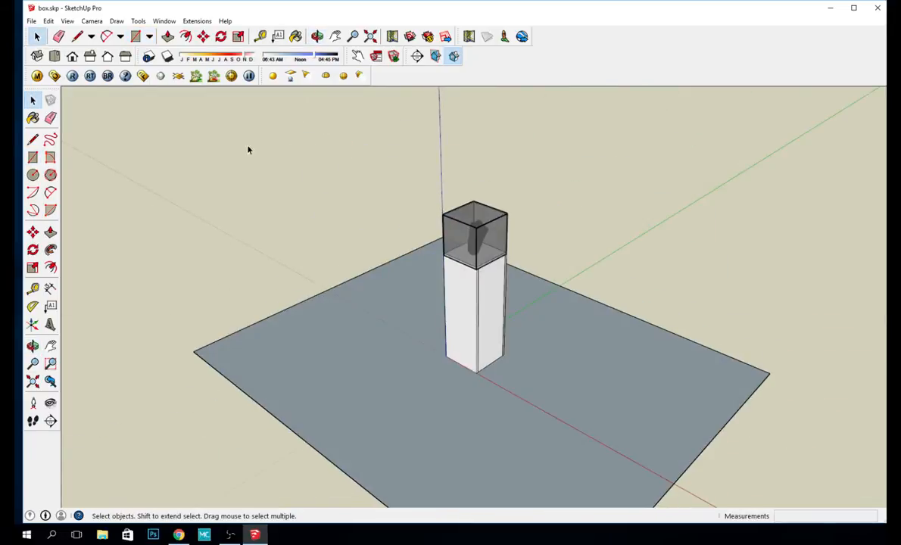
Step: Try raising the floor rectangle about 30 mm, and undo back past the rectangle and the case move
{"action": "left_click", "coordinate": [50, 231]}
{"action": "left_click", "coordinate": [318, 382]}
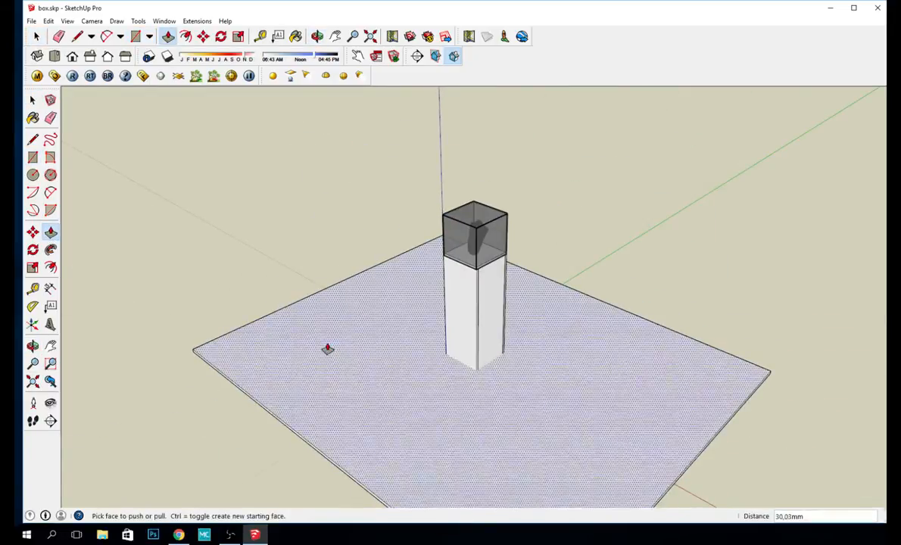
{"action": "key", "text": "ctrl+z"}
{"action": "key", "text": "ctrl+z"}
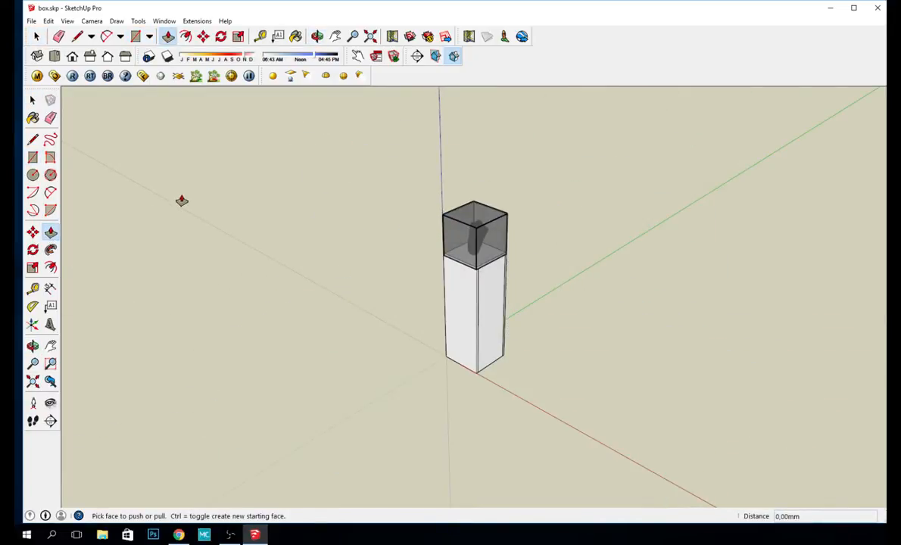
{"action": "key", "text": "ctrl+z"}
Step: Redo the case's move onto the pedestal and the floor rectangle
{"action": "left_click", "coordinate": [48, 20]}
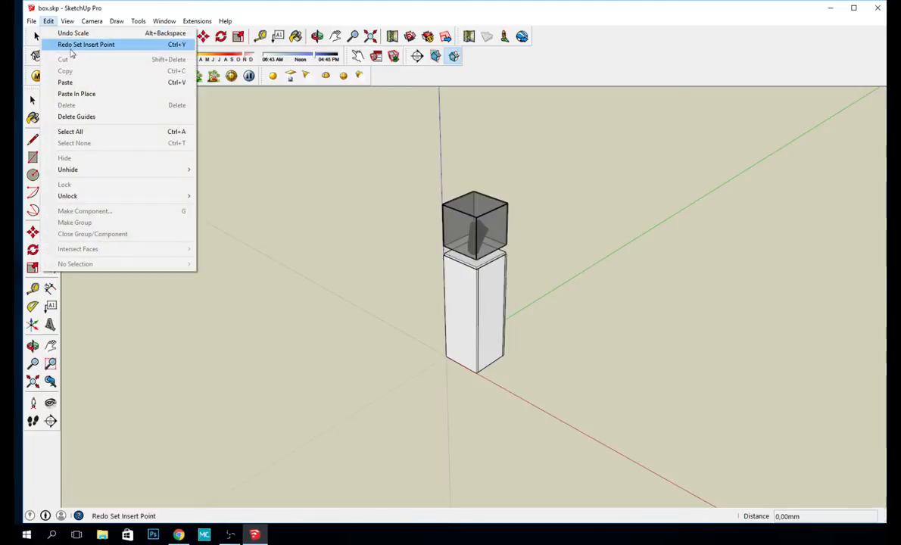
{"action": "left_click", "coordinate": [76, 45]}
{"action": "left_click", "coordinate": [48, 20]}
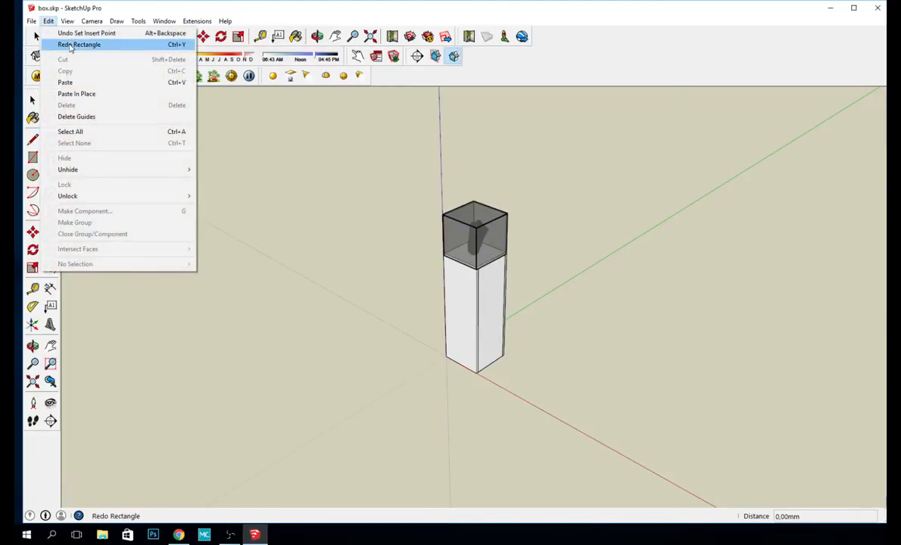
{"action": "left_click", "coordinate": [71, 47]}
Step: Push/Pull the floor rectangle up 3000 mm to form a room volume enclosing the pedestal
{"action": "scroll", "coordinate": [494, 377], "scroll_direction": "down", "scroll_amount": 4}
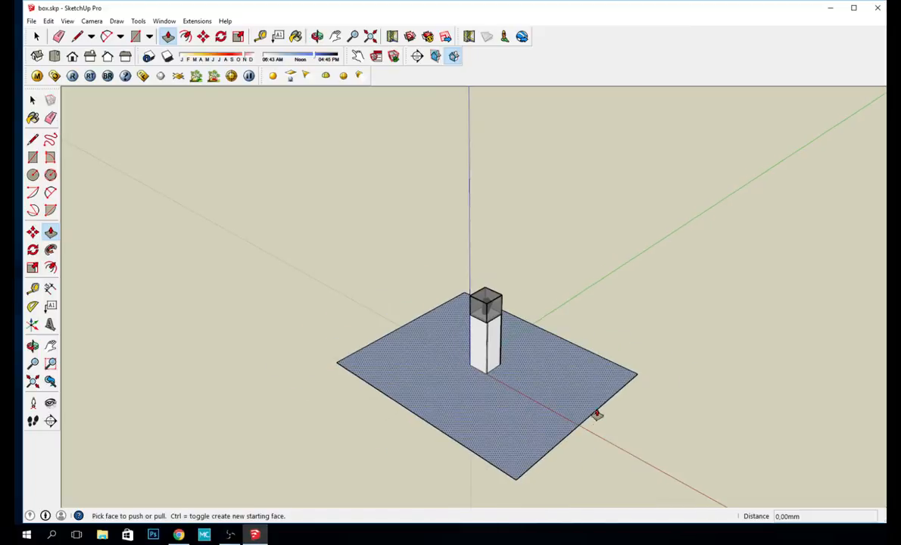
{"action": "left_click_drag", "start_coordinate": [574, 386], "coordinate": [594, 232]}
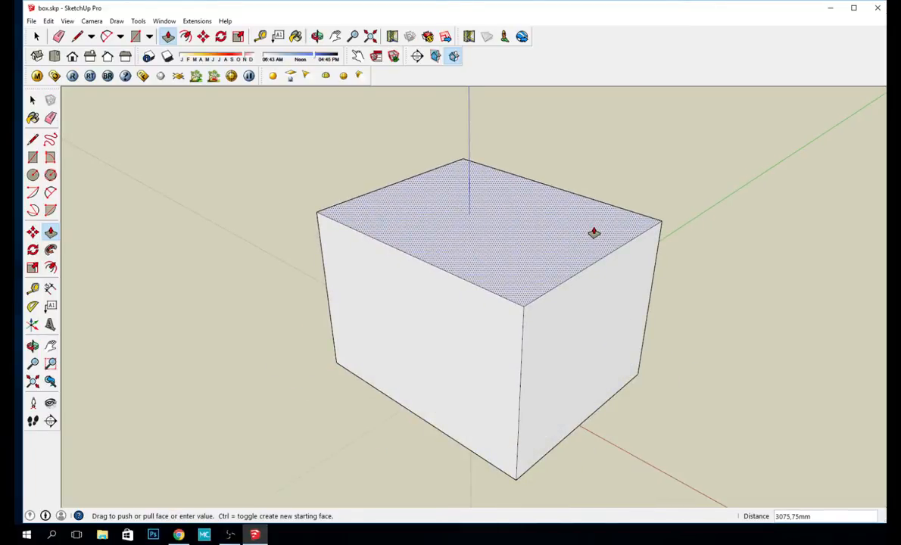
{"action": "key", "text": "Return"}
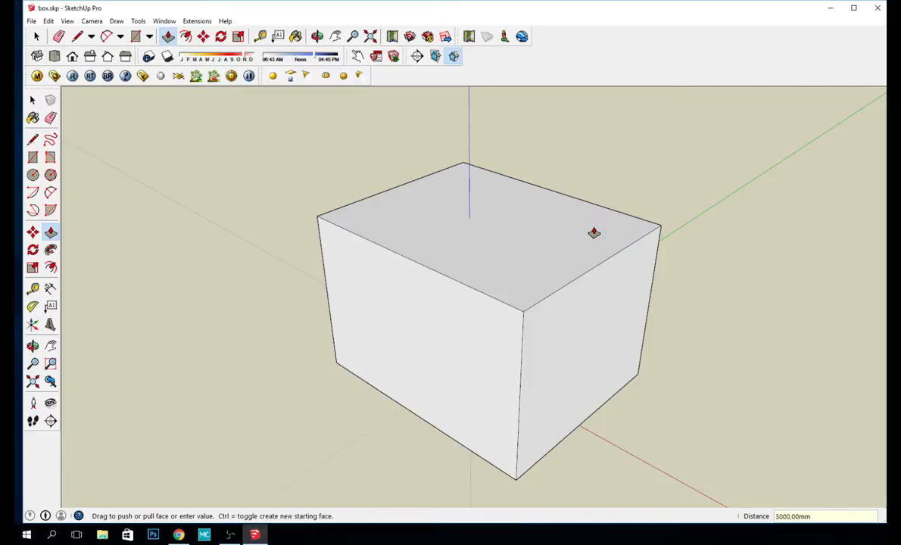
{"action": "key", "text": "o"}
{"action": "left_click_drag", "start_coordinate": [569, 215], "coordinate": [664, 211]}
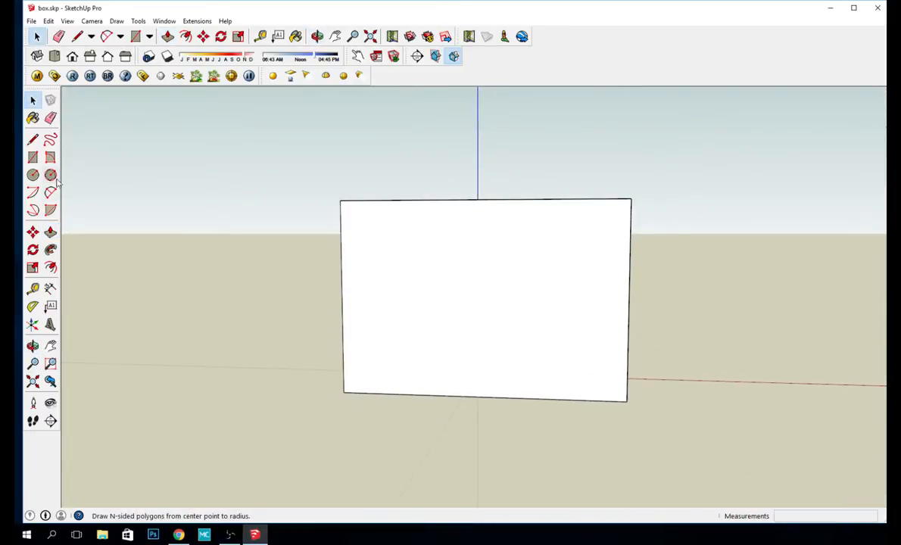
Step: Draw a window rectangle about 868 mm wide and 1148 mm high on the front wall, with a spacer strip about 121 mm wide along its left edge
{"action": "left_click", "coordinate": [32, 157]}
{"action": "left_click", "coordinate": [542, 245]}
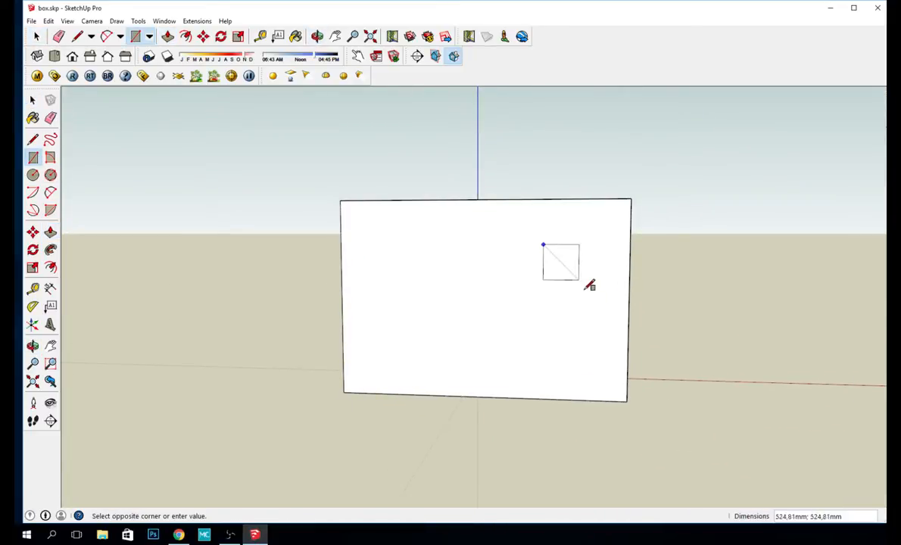
{"action": "left_click", "coordinate": [603, 321]}
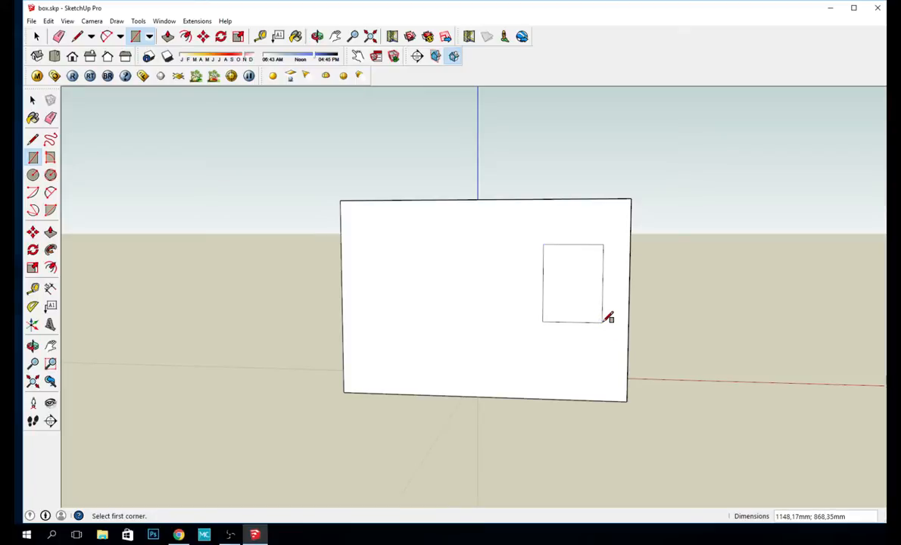
{"action": "left_click", "coordinate": [543, 244]}
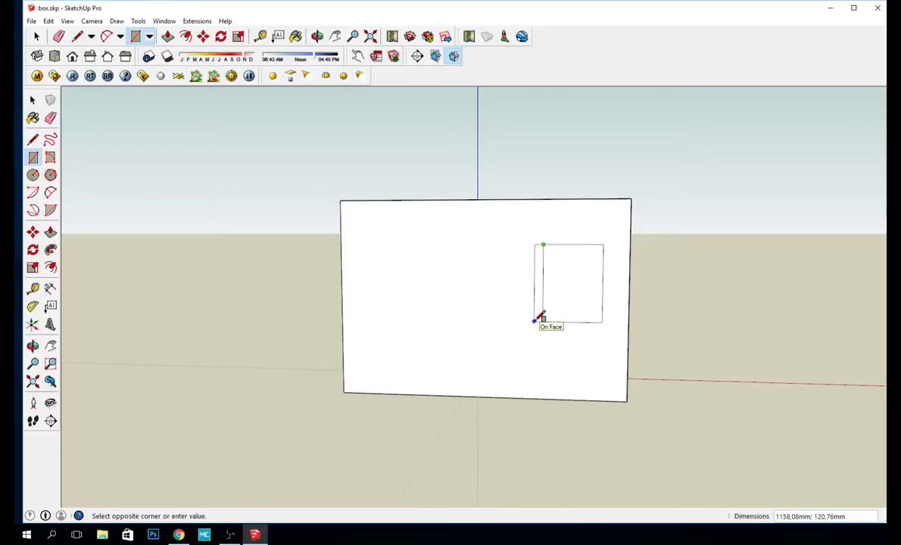
{"action": "left_click", "coordinate": [534, 322]}
{"action": "key", "text": "space"}
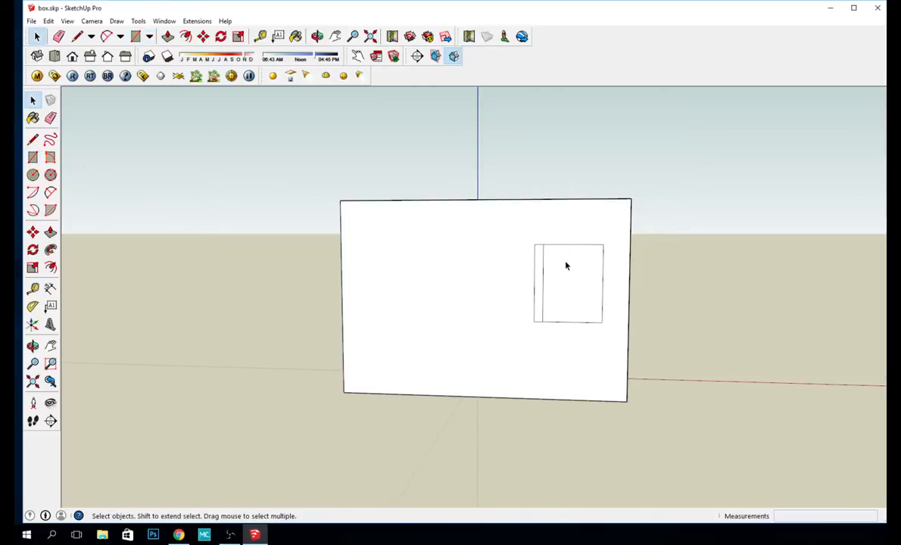
Step: Copy the window rectangle and its spacer strip about 1005 mm to the left, directly against the originals
{"action": "left_click", "coordinate": [549, 264]}
{"action": "left_click", "coordinate": [538, 268], "text": "shift"}
{"action": "key", "text": "m"}
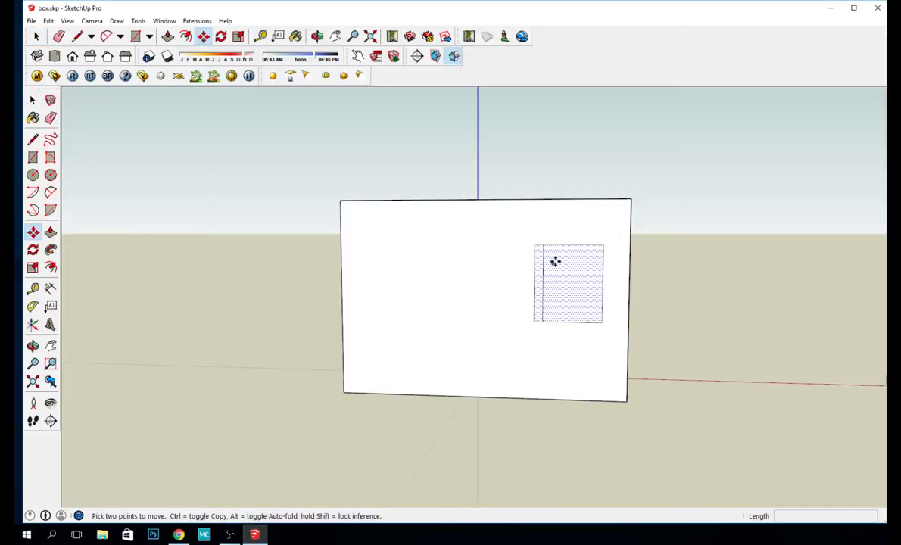
{"action": "left_click", "coordinate": [602, 245]}
{"action": "key", "text": "ctrl"}
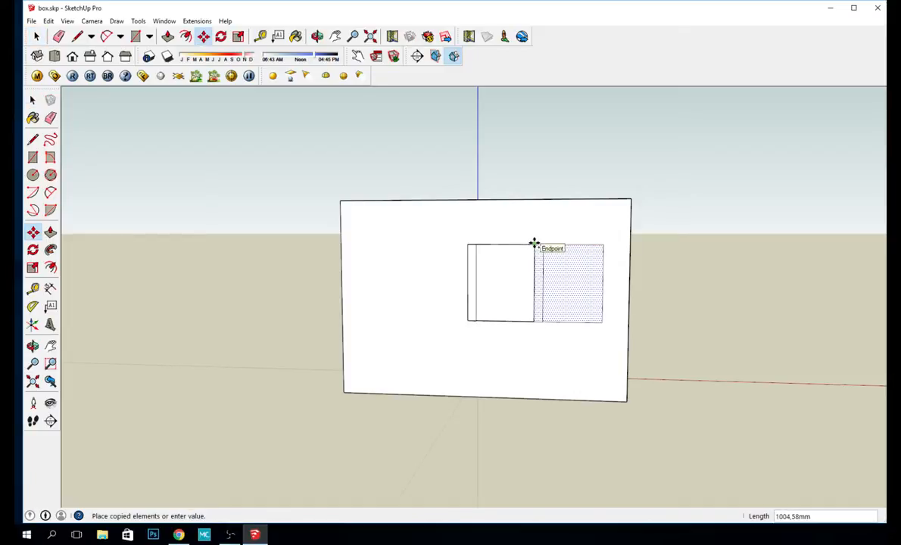
{"action": "left_click", "coordinate": [527, 244]}
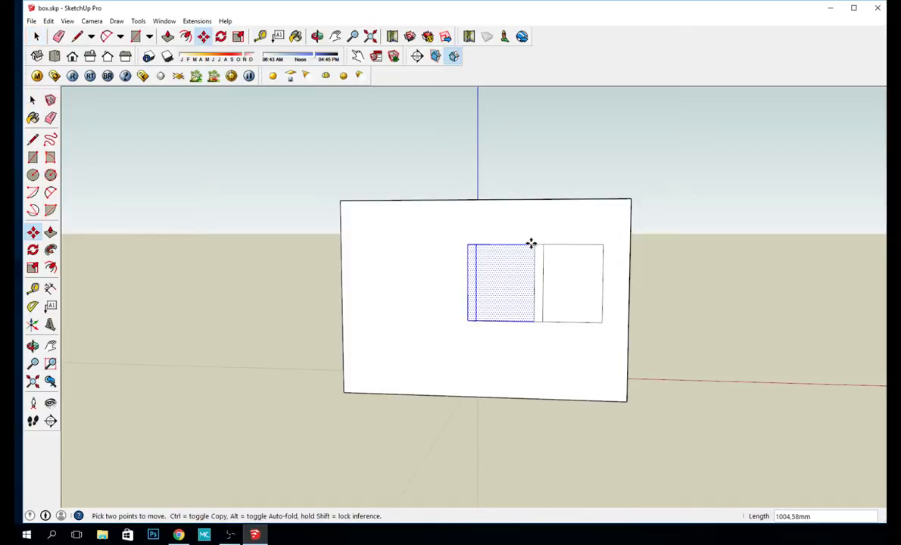
Step: Copy the second window and spacer another 1005 mm or so along the wall to form a row of three windows
{"action": "key", "text": "ctrl+z"}
{"action": "left_click", "coordinate": [535, 244]}
{"action": "key", "text": "ctrl"}
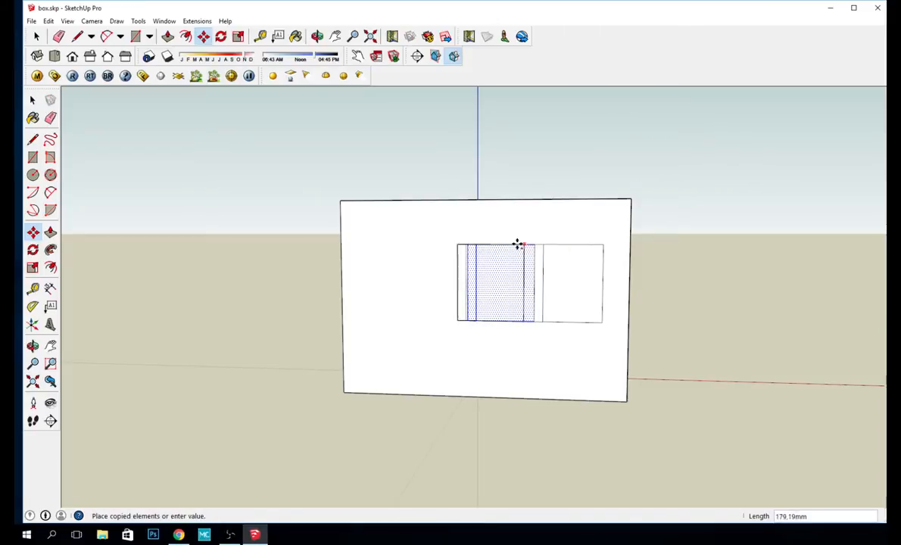
{"action": "left_click", "coordinate": [467, 245]}
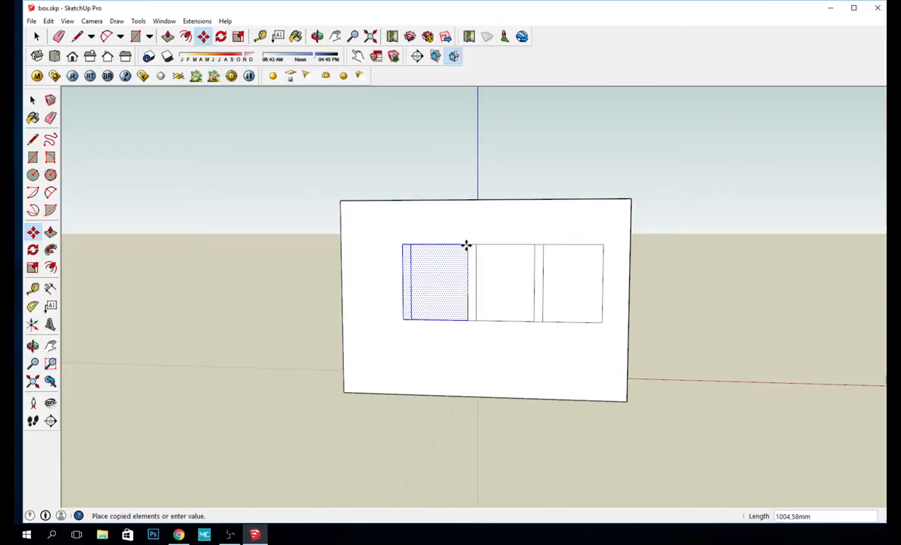
Step: Delete the leftmost spacer's leftover outline and the three window faces to cut openings through the wall
{"action": "key", "text": "space"}
{"action": "left_click", "coordinate": [406, 258]}
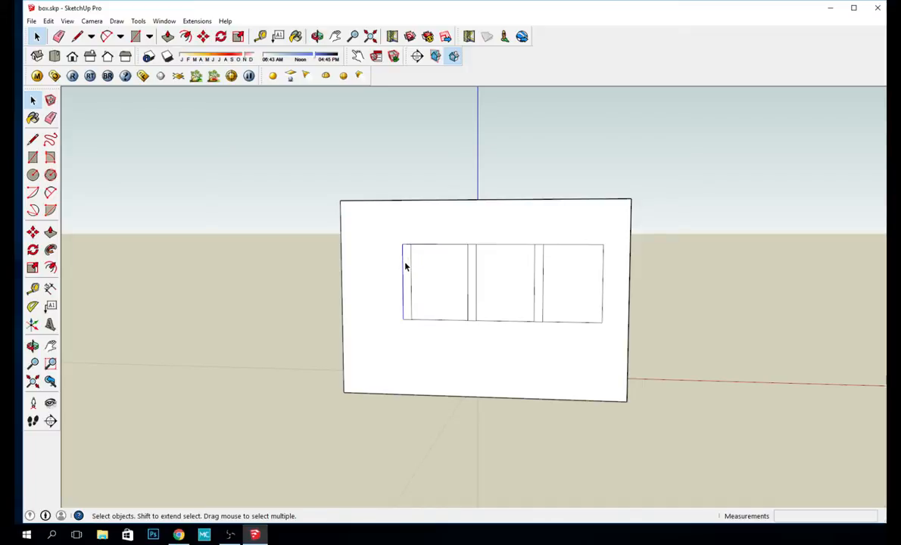
{"action": "key", "text": "Delete"}
{"action": "left_click", "coordinate": [577, 291]}
{"action": "left_click", "coordinate": [502, 290], "text": "shift"}
{"action": "left_click", "coordinate": [431, 290], "text": "shift"}
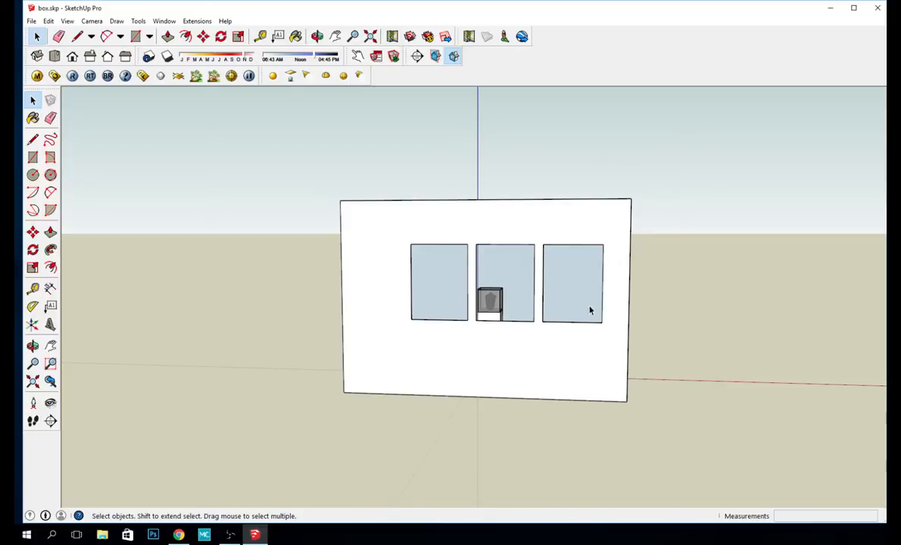
Step: Select all connected faces of the room box with the three window openings and reverse them
{"action": "middle_click_drag", "start_coordinate": [589, 309], "coordinate": [500, 317]}
{"action": "scroll", "coordinate": [498, 318], "scroll_direction": "up", "scroll_amount": 5}
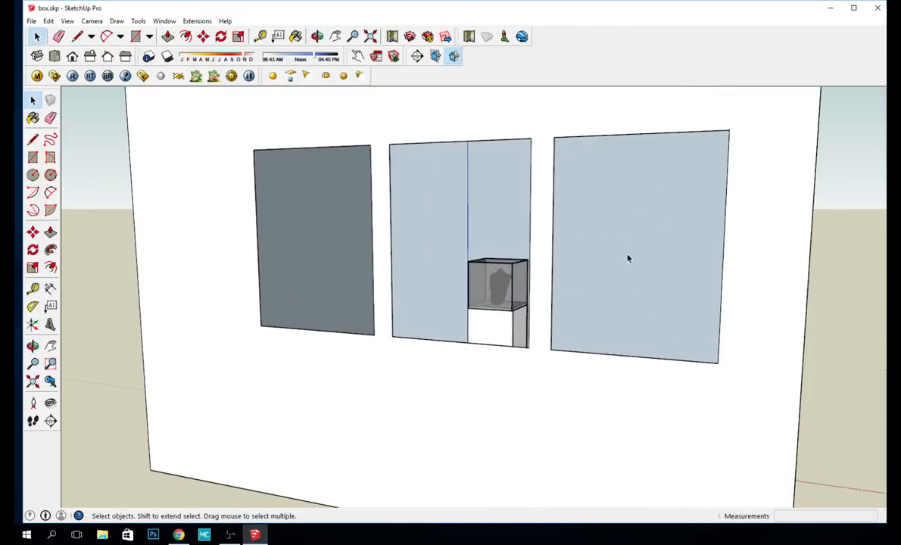
{"action": "scroll", "coordinate": [627, 258], "scroll_direction": "down", "scroll_amount": 5}
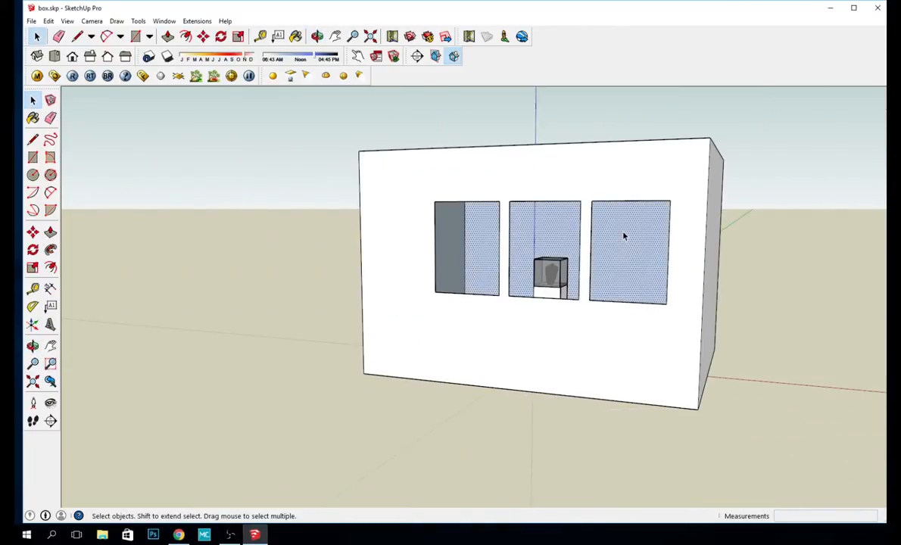
{"action": "middle_click_drag", "start_coordinate": [464, 247], "coordinate": [301, 282]}
{"action": "scroll", "coordinate": [497, 244], "scroll_direction": "up", "scroll_amount": 5}
{"action": "middle_click_drag", "start_coordinate": [374, 295], "coordinate": [591, 268]}
{"action": "right_click", "coordinate": [598, 252]}
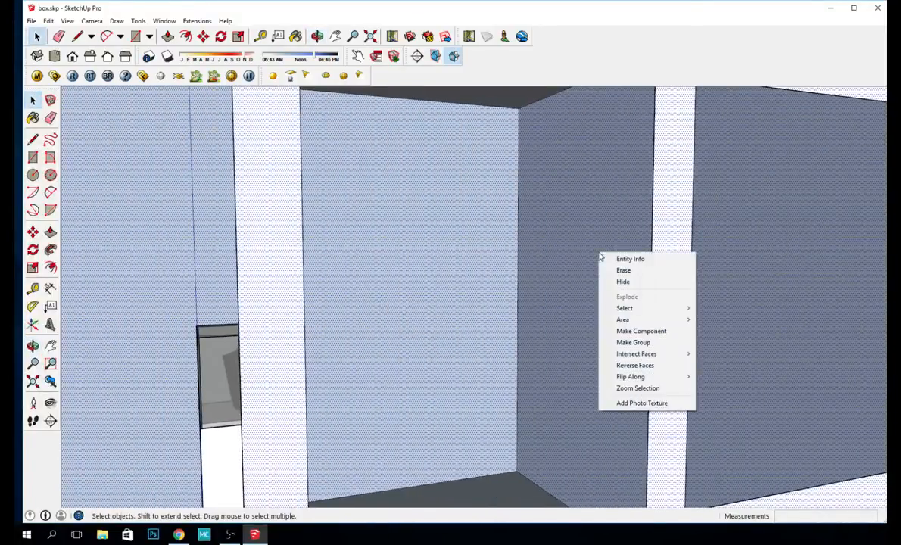
{"action": "left_click", "coordinate": [654, 366]}
Step: Render a view of the display case inside the room with V-Ray, then close the frame buffer
{"action": "scroll", "coordinate": [643, 341], "scroll_direction": "down", "scroll_amount": 10}
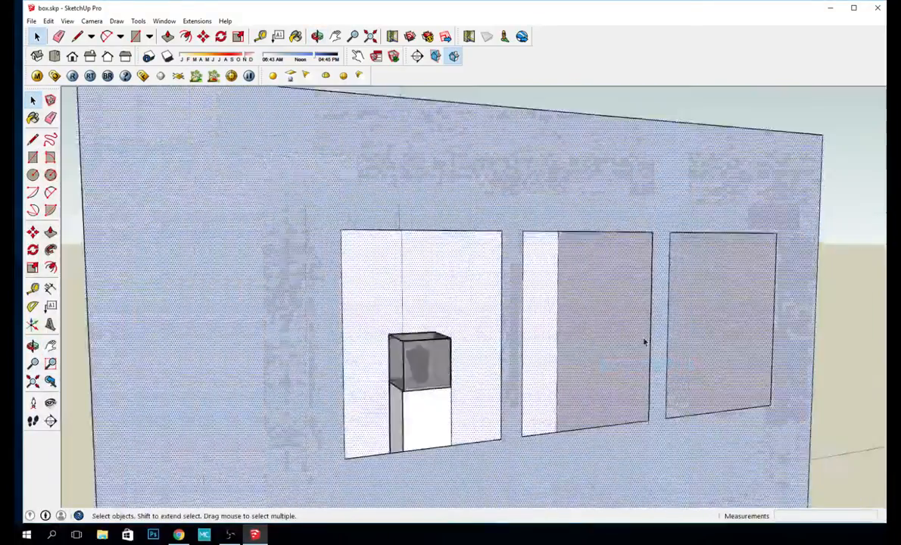
{"action": "middle_click_drag", "start_coordinate": [872, 316], "coordinate": [627, 298]}
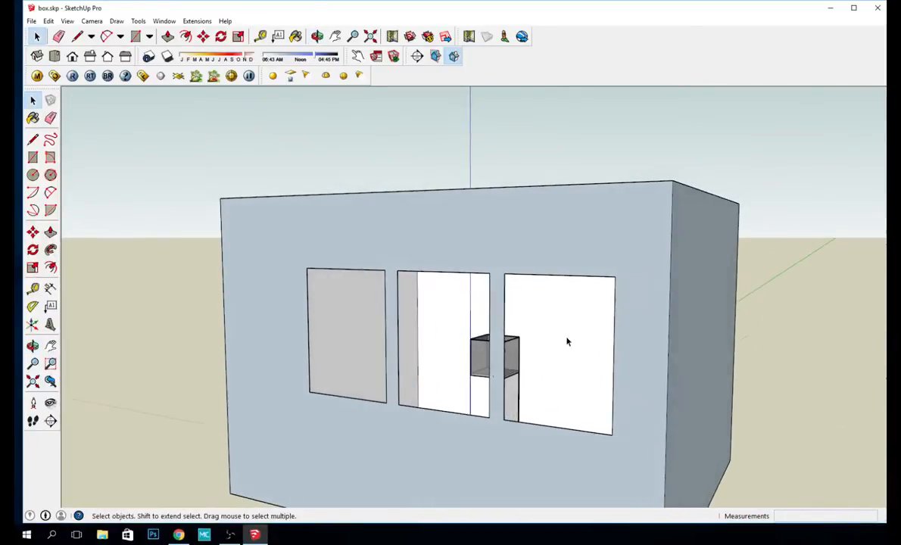
{"action": "scroll", "coordinate": [545, 355], "scroll_direction": "up", "scroll_amount": 8}
{"action": "middle_click_drag", "start_coordinate": [539, 361], "coordinate": [491, 348]}
{"action": "scroll", "coordinate": [536, 374], "scroll_direction": "up", "scroll_amount": 4}
{"action": "middle_click_drag", "start_coordinate": [547, 384], "coordinate": [535, 323], "text": "shift"}
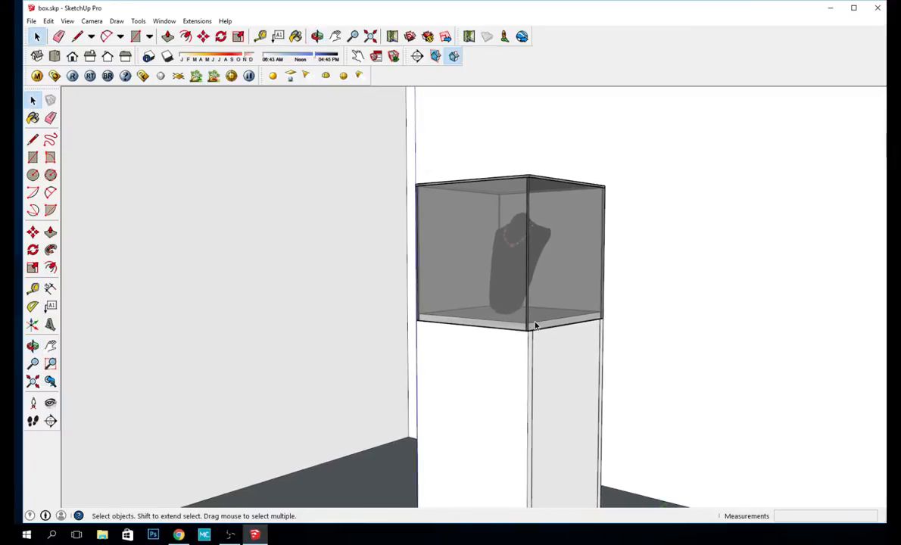
{"action": "left_click", "coordinate": [72, 75]}
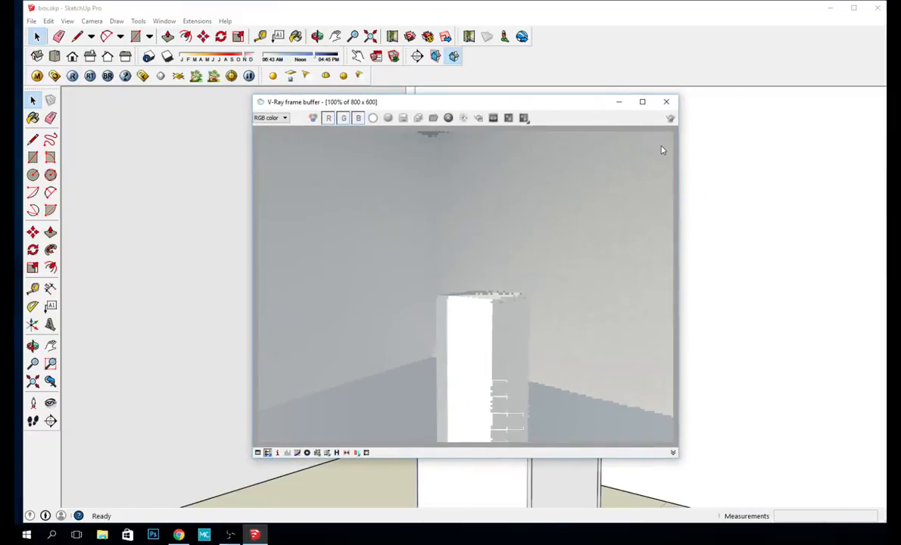
{"action": "left_click", "coordinate": [666, 102]}
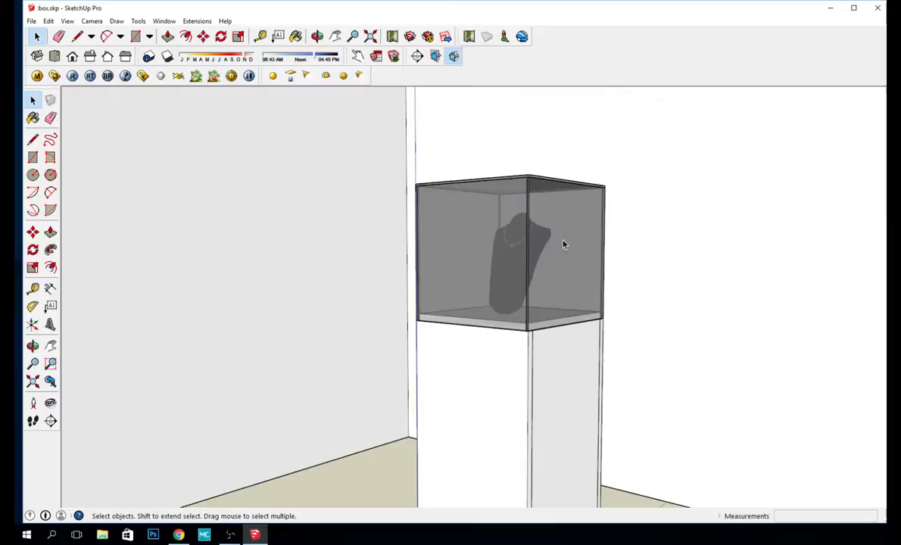
Step: Explode the glass case group that sits on top of the pedestal
{"action": "left_click", "coordinate": [513, 215]}
{"action": "right_click", "coordinate": [484, 186]}
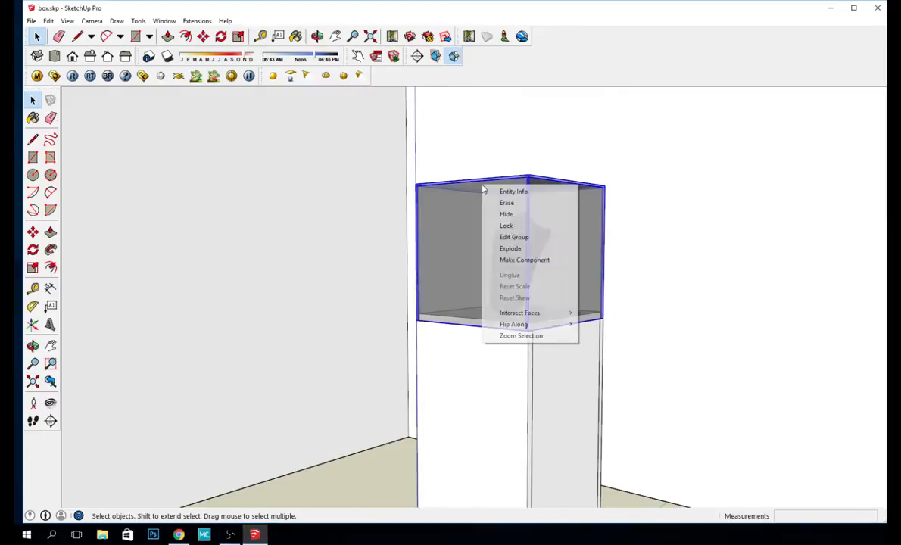
{"action": "left_click", "coordinate": [534, 249]}
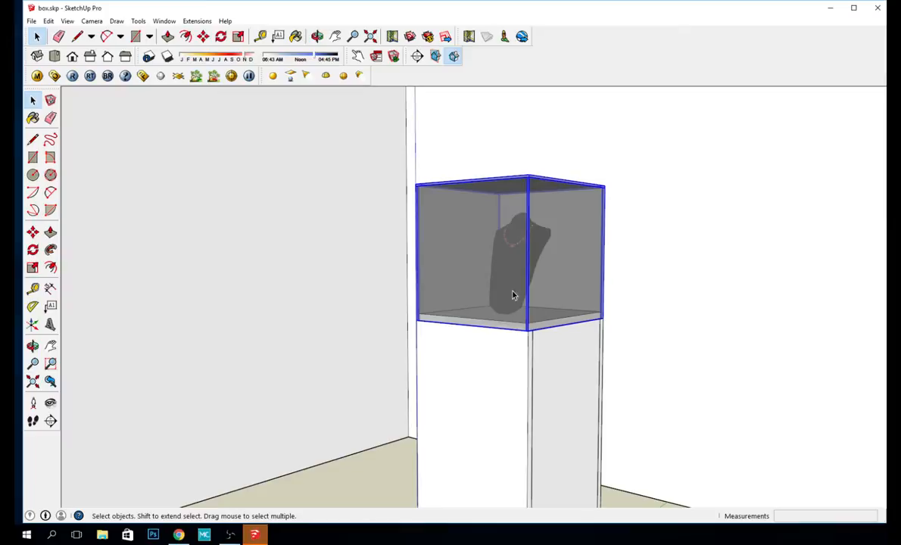
Step: Hide the glass case and explode the necklace bust group inside it
{"action": "right_click", "coordinate": [513, 187]}
{"action": "left_click", "coordinate": [532, 216]}
{"action": "left_click", "coordinate": [543, 232]}
{"action": "right_click", "coordinate": [530, 238]}
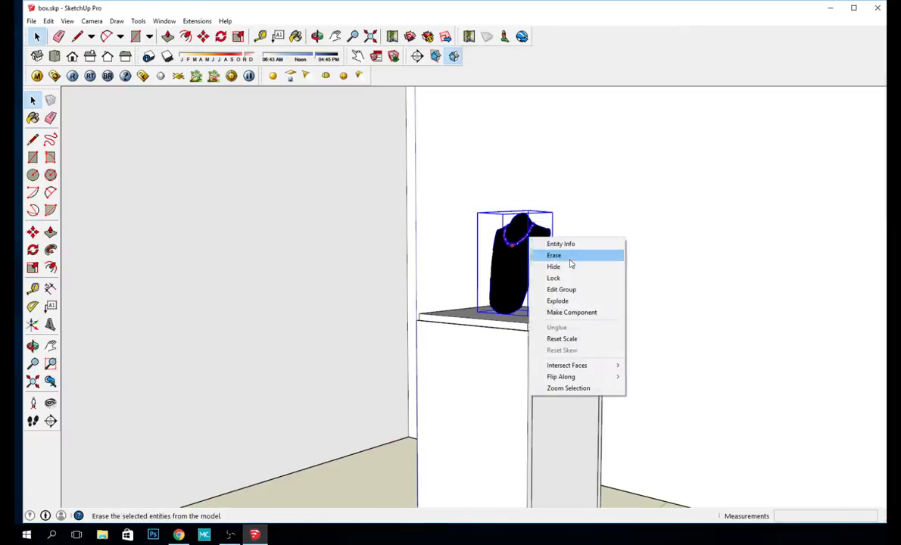
{"action": "left_click", "coordinate": [563, 301]}
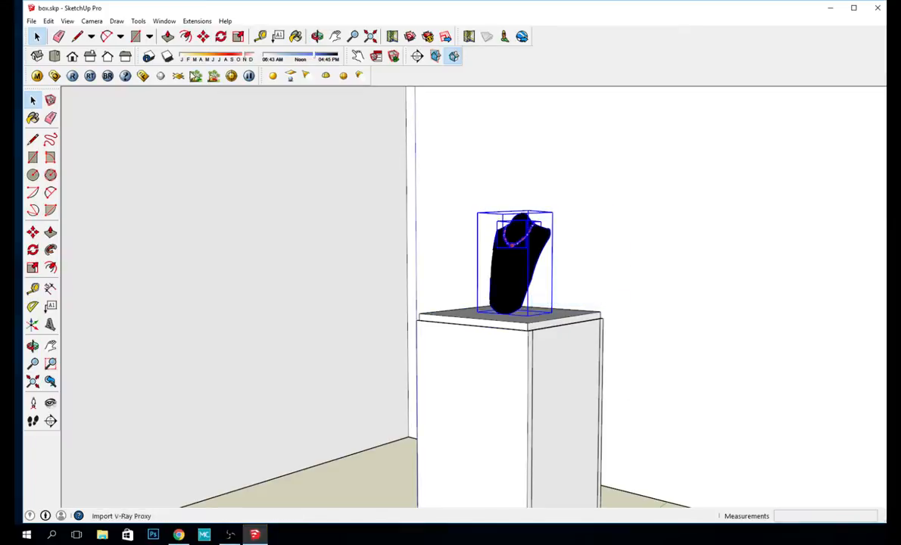
Step: Turn on hidden geometry and unhide the glass case around the necklace bust
{"action": "left_click", "coordinate": [68, 22]}
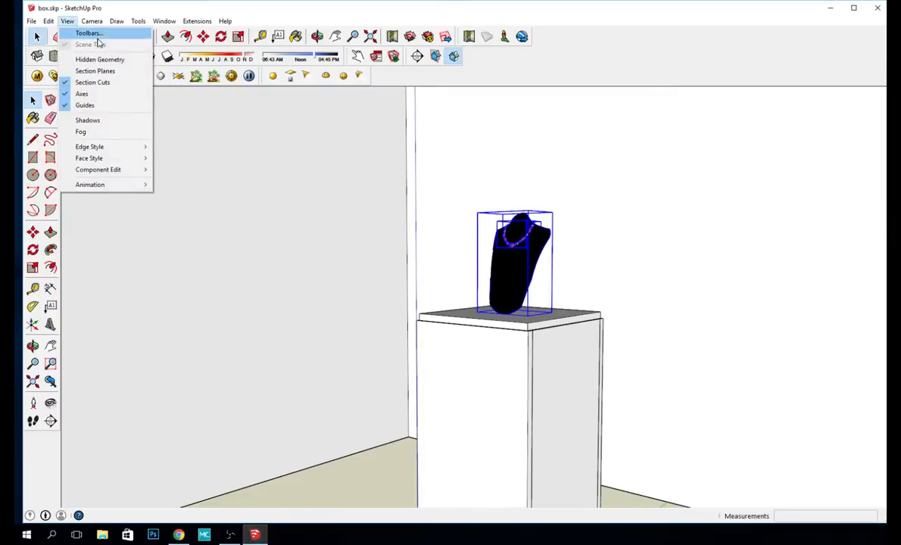
{"action": "left_click", "coordinate": [91, 59]}
{"action": "left_click", "coordinate": [440, 191]}
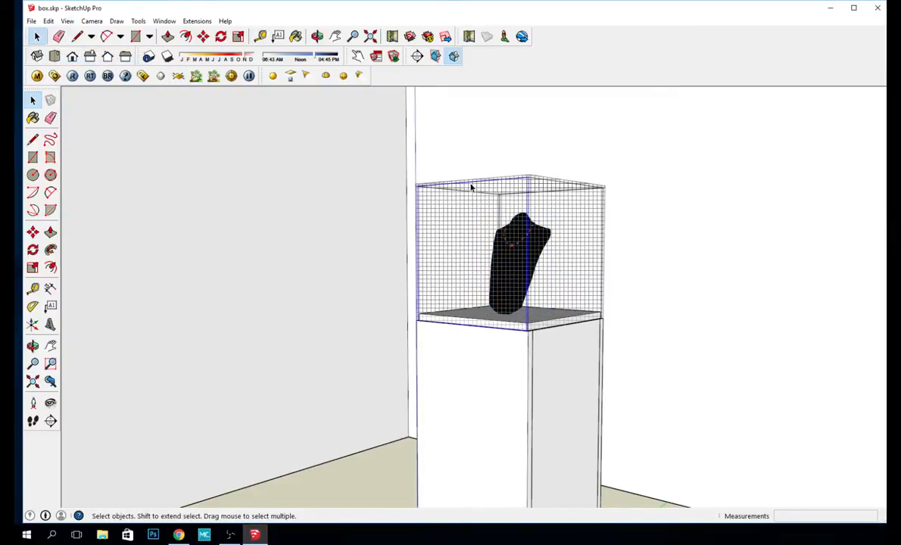
{"action": "left_click", "coordinate": [464, 157]}
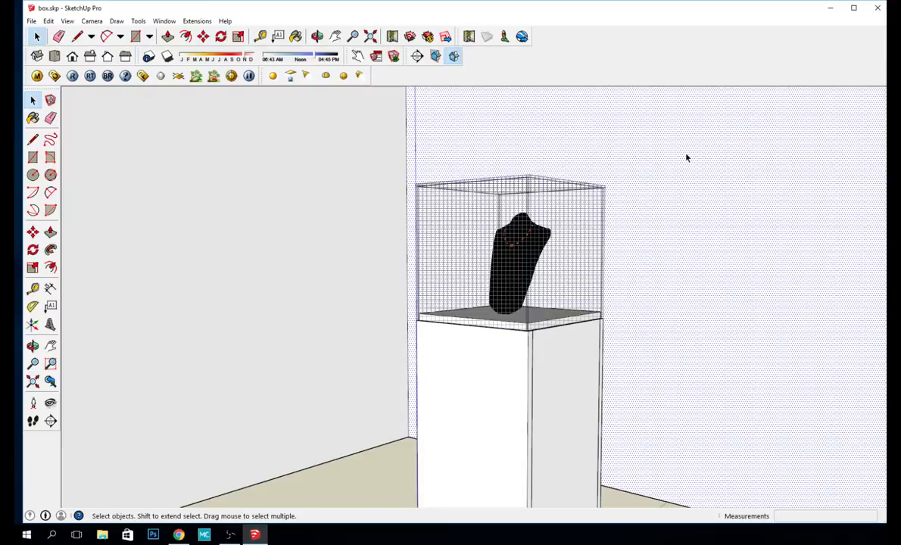
{"action": "left_click_drag", "start_coordinate": [324, 370], "coordinate": [324, 369]}
{"action": "right_click", "coordinate": [492, 199]}
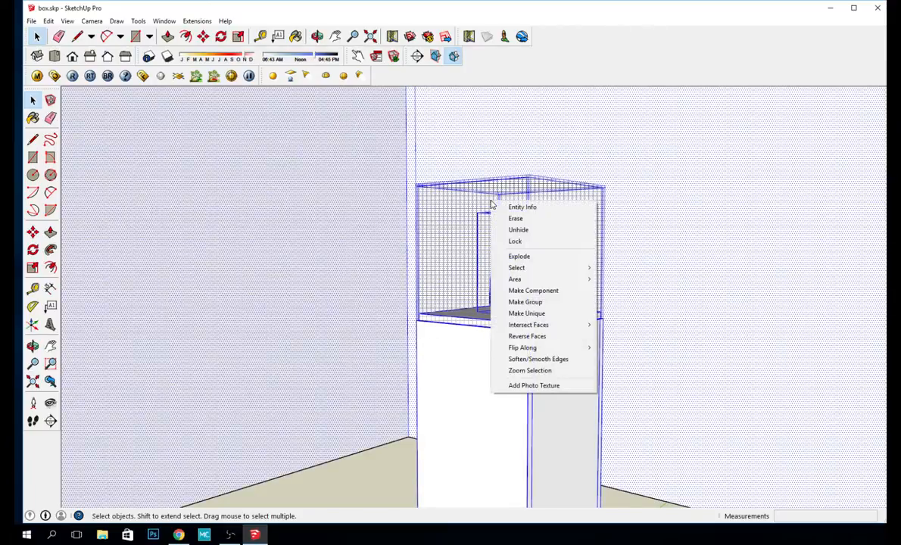
{"action": "left_click", "coordinate": [539, 230]}
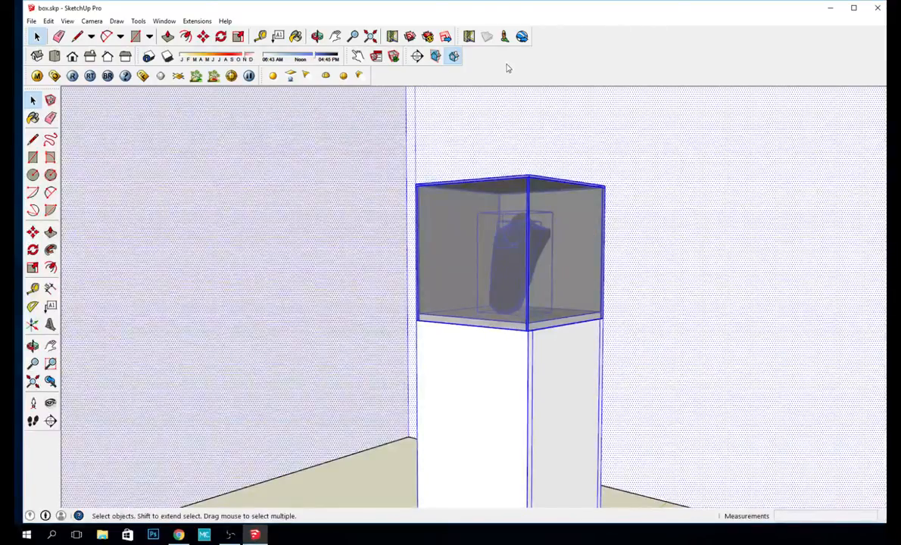
{"action": "left_click", "coordinate": [401, 471]}
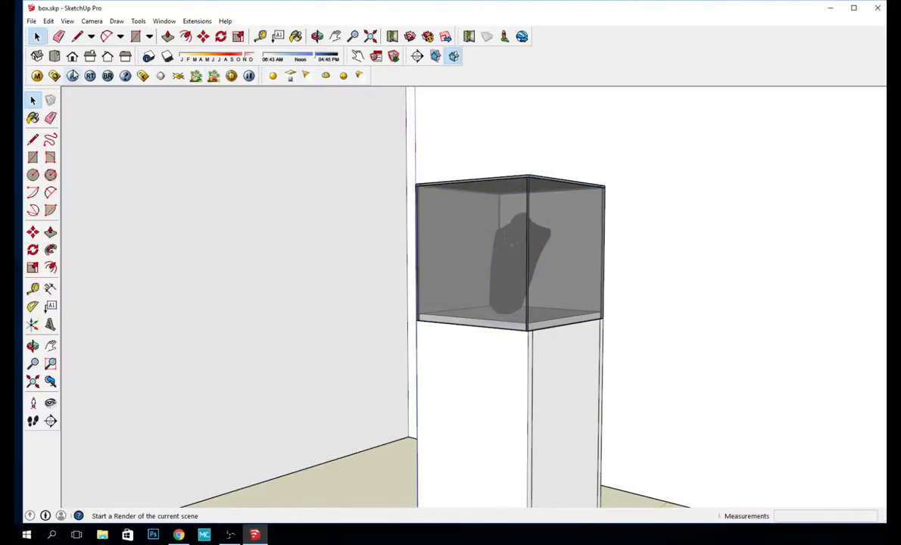
Step: Render the same display case view again with V-Ray and close the frame buffer
{"action": "left_click", "coordinate": [72, 77]}
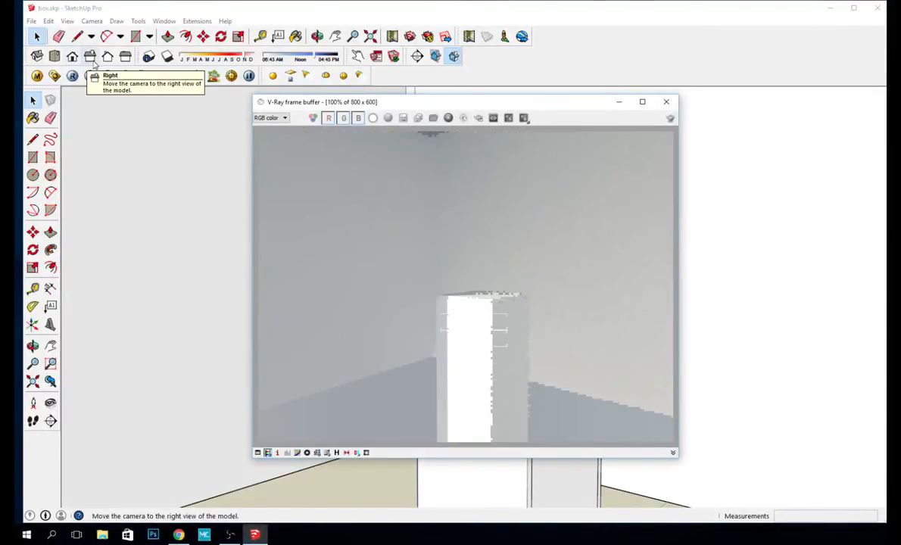
{"action": "left_click", "coordinate": [666, 102]}
Step: Inspect the glass case and necklace bust from several angles, then render a closer view of the display with V-Ray
{"action": "middle_click_drag", "start_coordinate": [506, 200], "coordinate": [581, 226]}
{"action": "scroll", "coordinate": [580, 226], "scroll_direction": "up", "scroll_amount": 5}
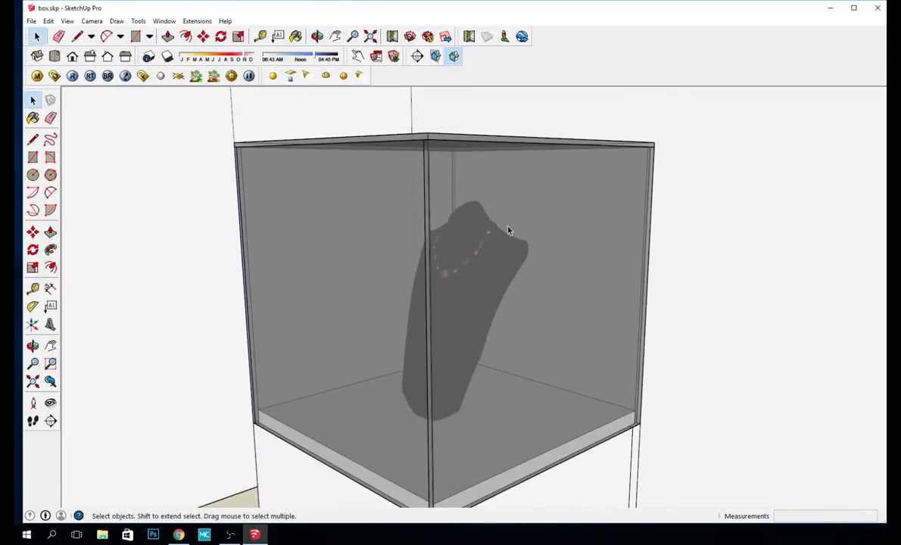
{"action": "middle_click_drag", "start_coordinate": [508, 231], "coordinate": [685, 184]}
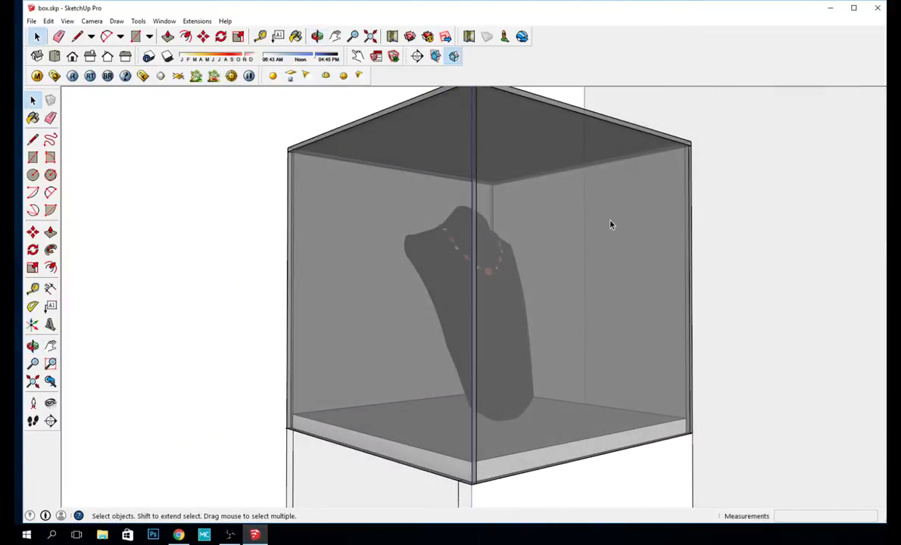
{"action": "middle_click_drag", "start_coordinate": [573, 233], "coordinate": [483, 265]}
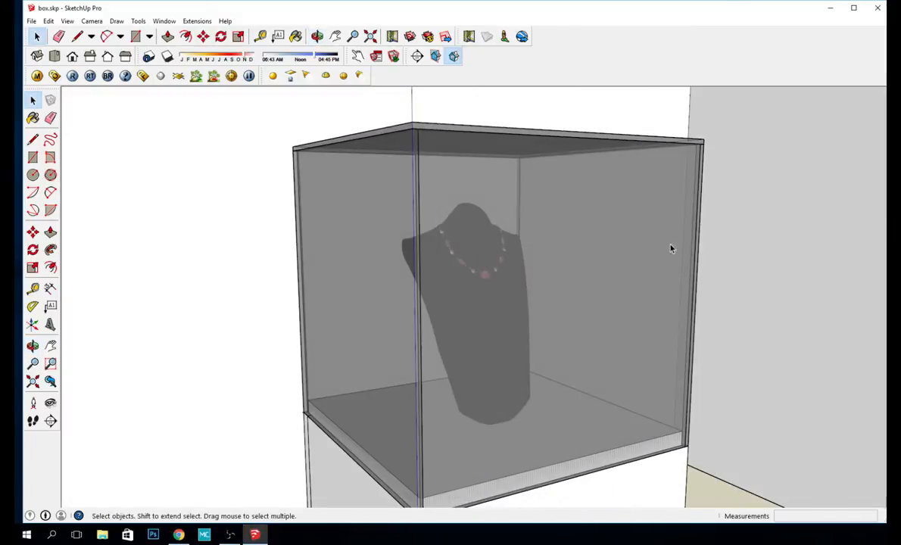
{"action": "middle_click_drag", "start_coordinate": [744, 227], "coordinate": [485, 213]}
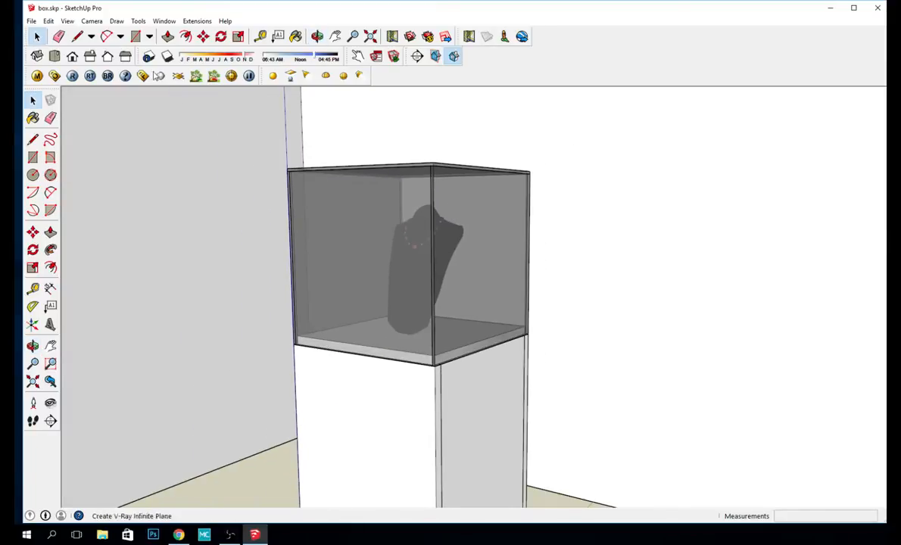
{"action": "left_click", "coordinate": [73, 77]}
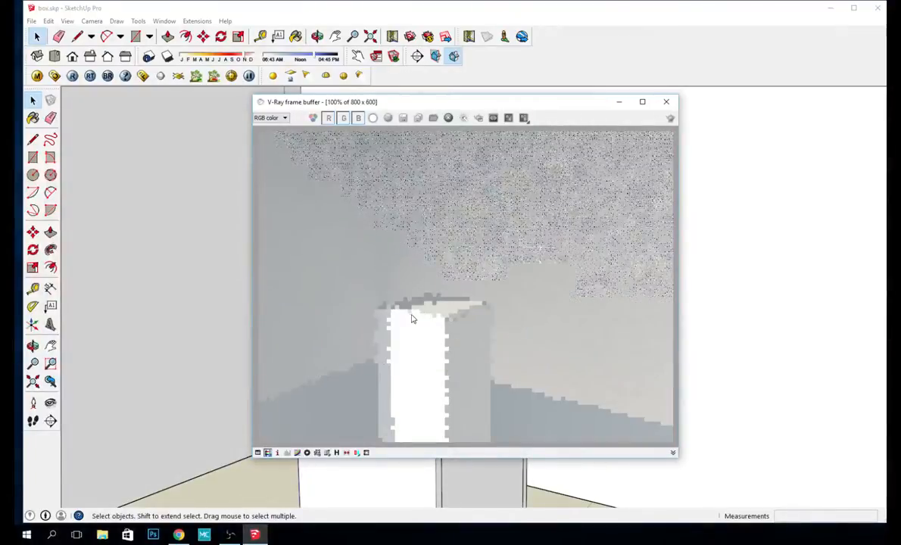
{"action": "scroll", "coordinate": [448, 307], "scroll_direction": "down", "scroll_amount": 1}
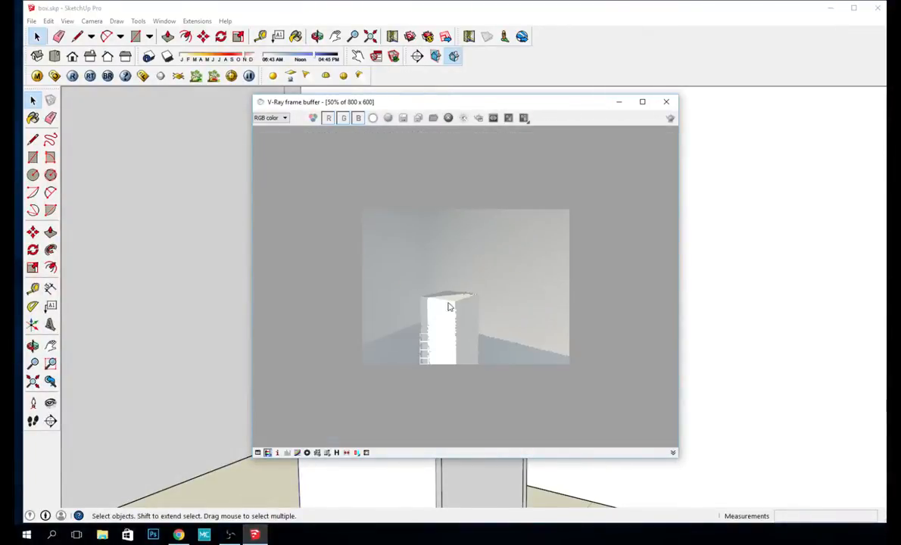
{"action": "scroll", "coordinate": [453, 301], "scroll_direction": "up", "scroll_amount": 1}
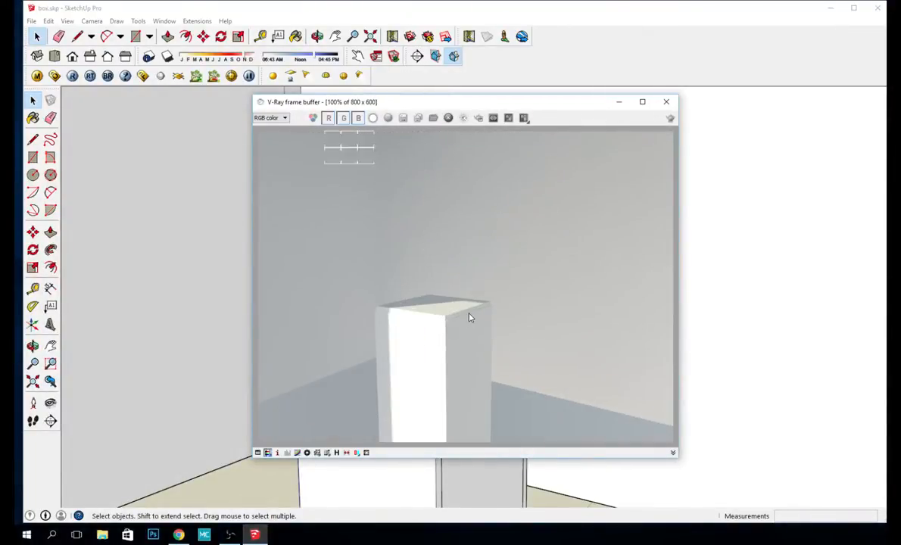
{"action": "left_click", "coordinate": [666, 102]}
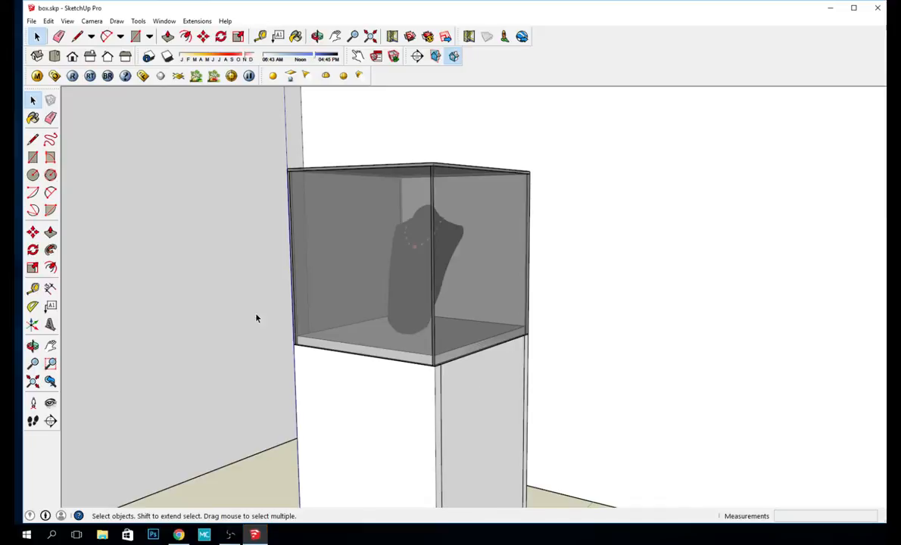
Step: Open the scene materials in the V-Ray material editor and pick 0010_Snow from the Colors-Named collection as the paint material
{"action": "left_click", "coordinate": [37, 76]}
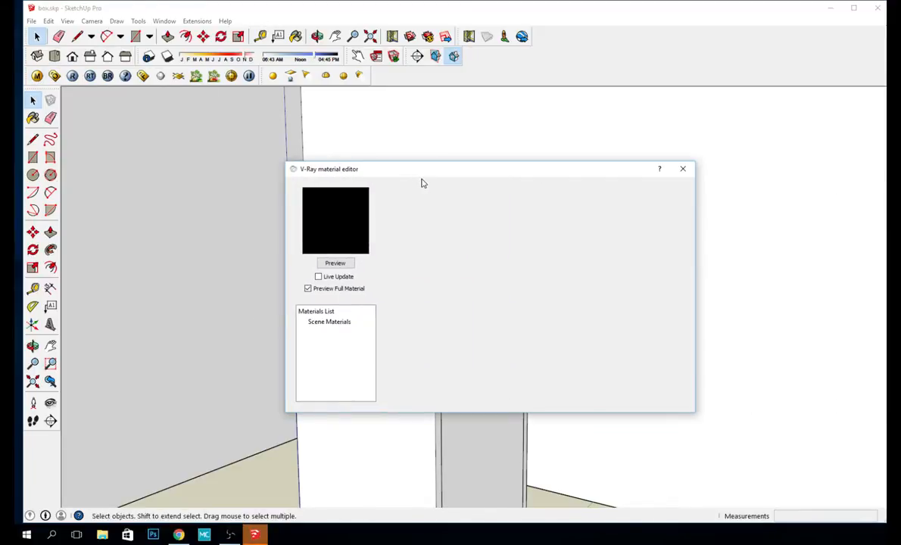
{"action": "left_click", "coordinate": [327, 321]}
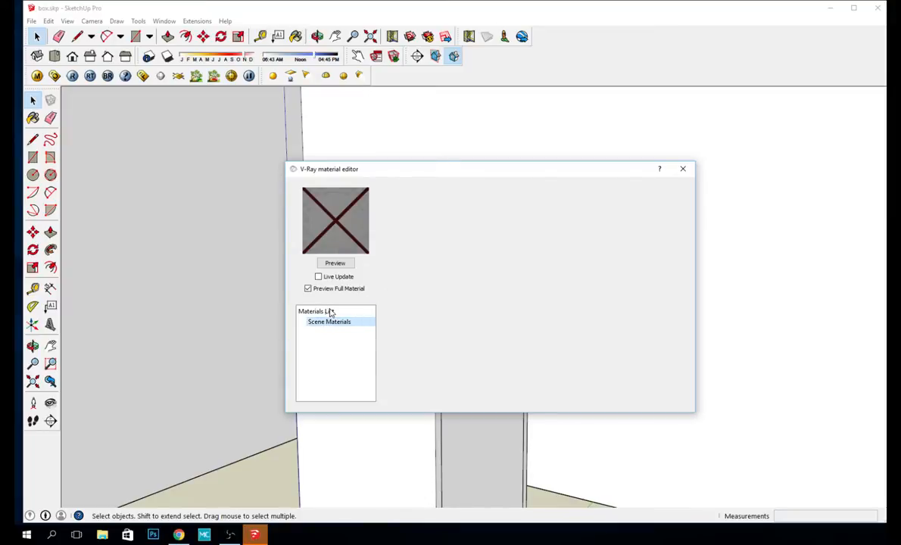
{"action": "left_click", "coordinate": [295, 36]}
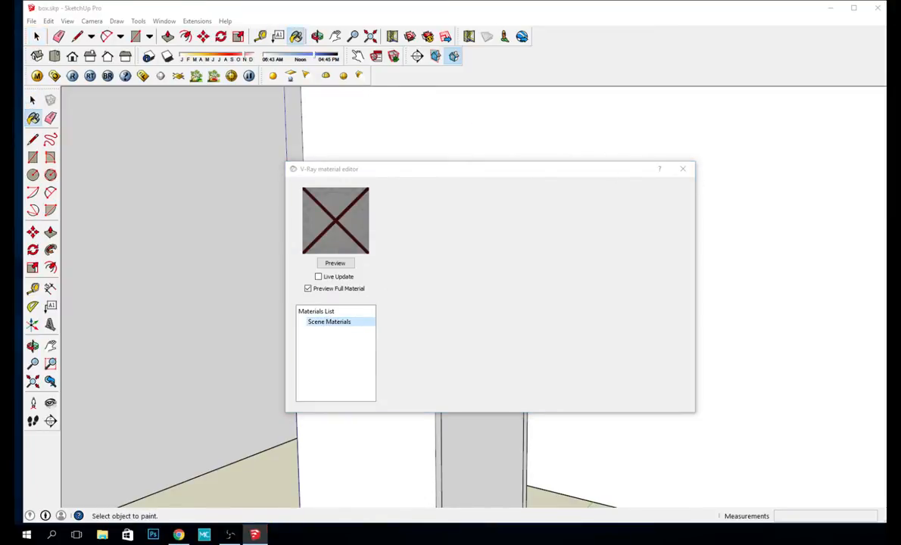
{"action": "mouse_move", "coordinate": [836, 91]}
{"action": "left_mouse_down"}
{"action": "mouse_move", "coordinate": [569, 100]}
{"action": "mouse_move", "coordinate": [769, 76]}
{"action": "mouse_move", "coordinate": [836, 85]}
{"action": "left_mouse_up"}
{"action": "left_click_drag", "start_coordinate": [615, 176], "coordinate": [438, 230]}
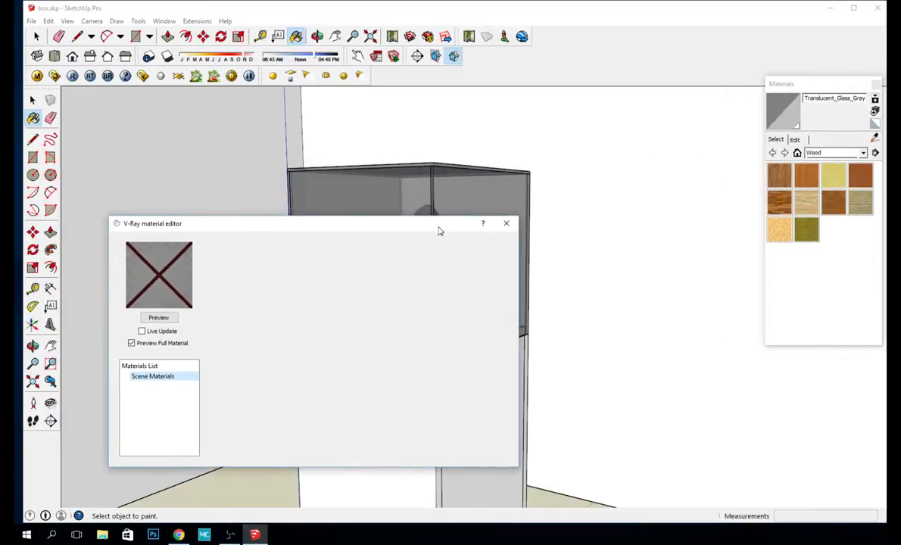
{"action": "left_click", "coordinate": [856, 155]}
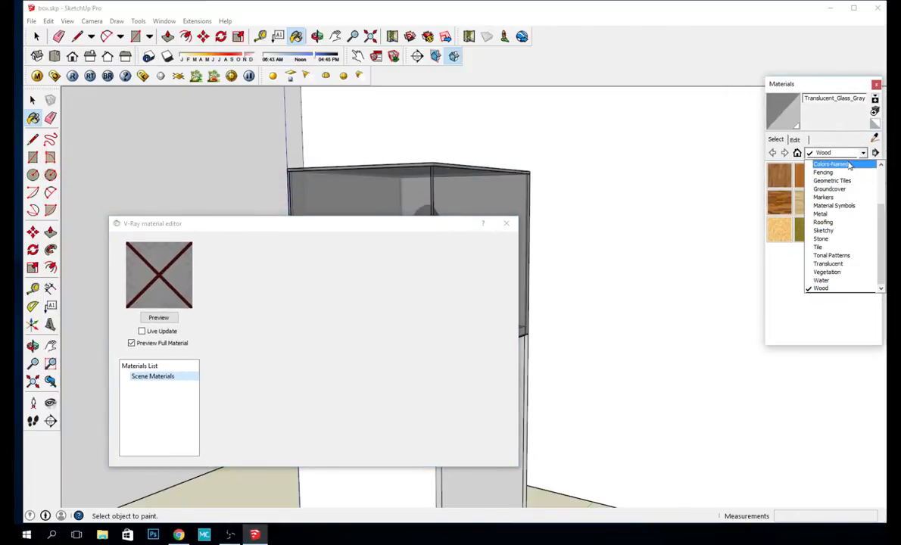
{"action": "left_click", "coordinate": [846, 161]}
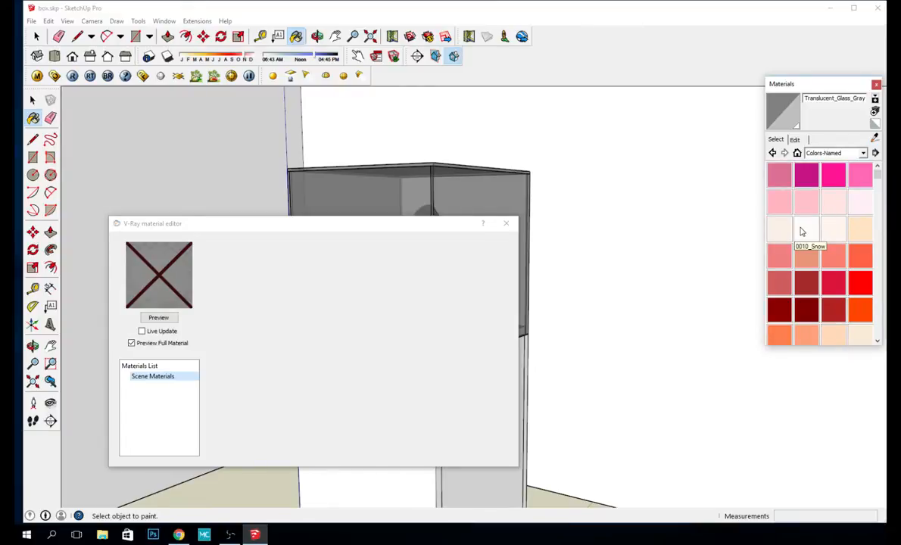
{"action": "left_click", "coordinate": [803, 229]}
Step: Select the white pedestal below the glass case and paint its faces with the 0010_Snow material
{"action": "left_click_drag", "start_coordinate": [433, 229], "coordinate": [357, 131]}
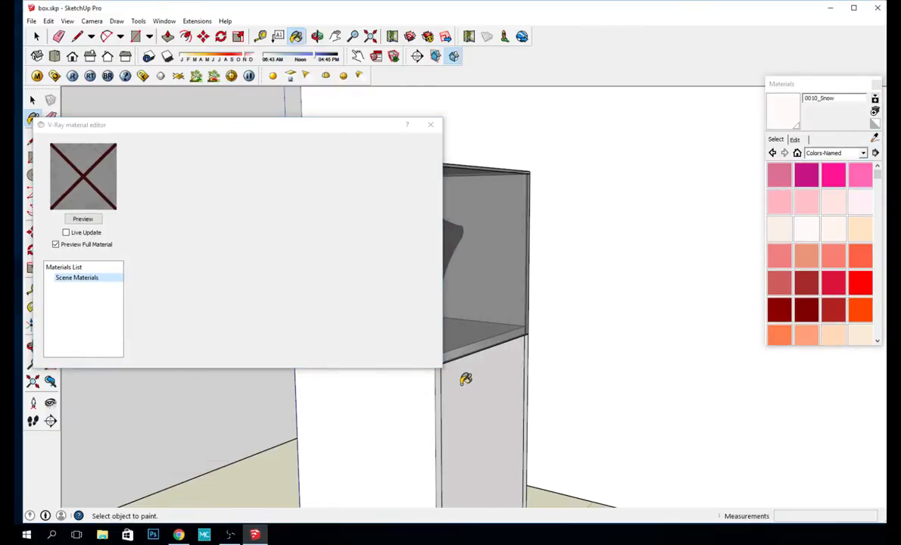
{"action": "key", "text": "space"}
{"action": "double_click", "coordinate": [407, 409]}
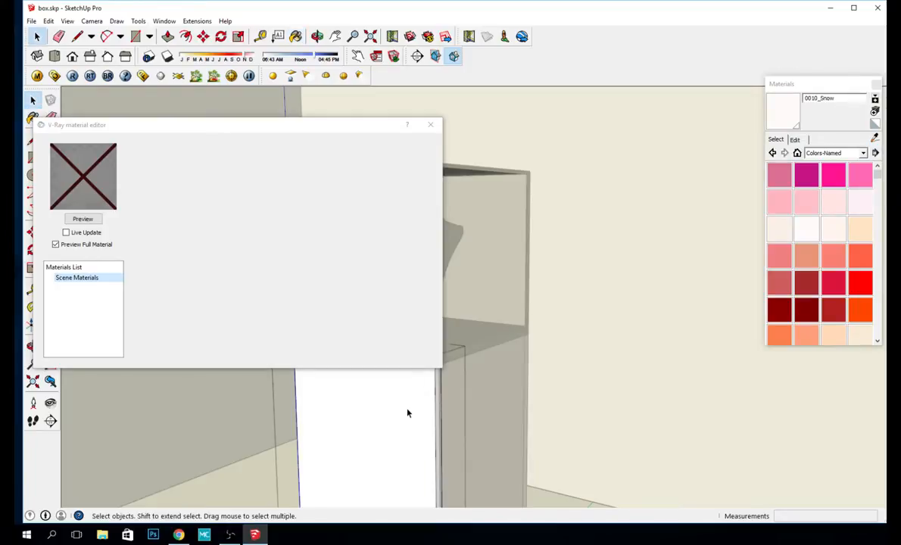
{"action": "left_click", "coordinate": [407, 409]}
{"action": "left_click", "coordinate": [522, 394]}
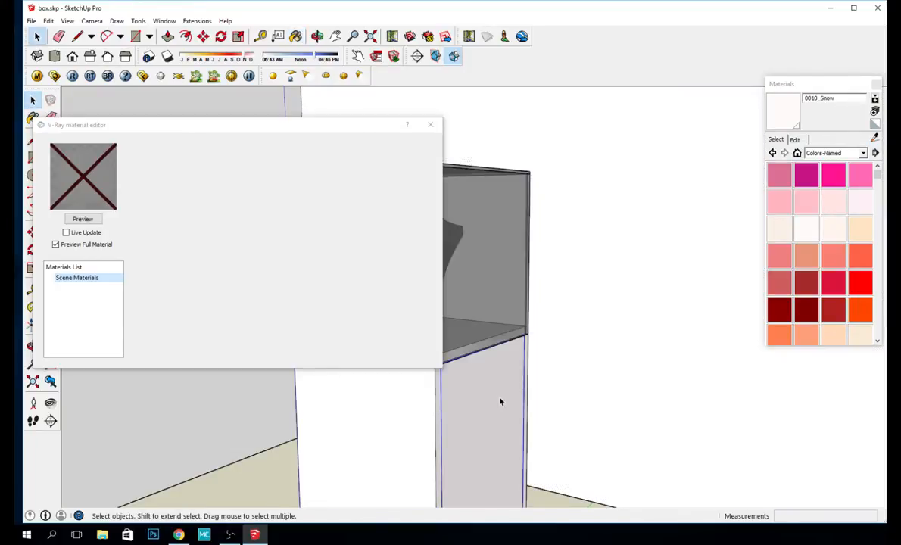
{"action": "middle_click_drag", "start_coordinate": [501, 400], "coordinate": [422, 428]}
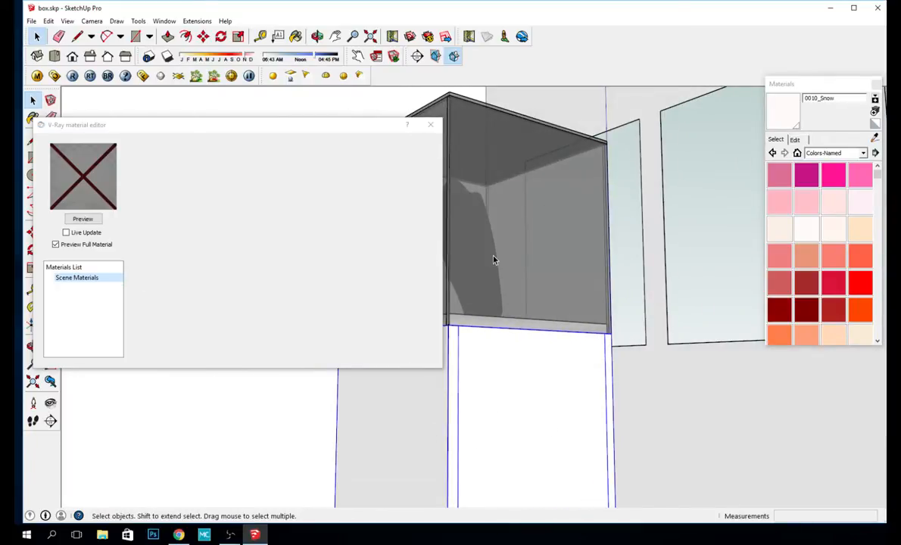
{"action": "left_click", "coordinate": [807, 227]}
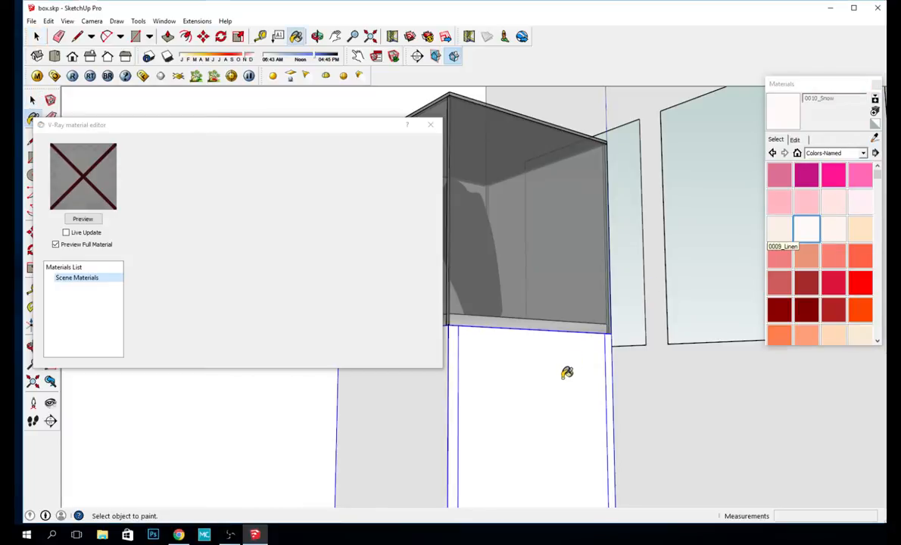
{"action": "mouse_move", "coordinate": [624, 321]}
{"action": "middle_mouse_down"}
{"action": "mouse_move", "coordinate": [494, 312]}
{"action": "mouse_move", "coordinate": [338, 334]}
{"action": "middle_mouse_up"}
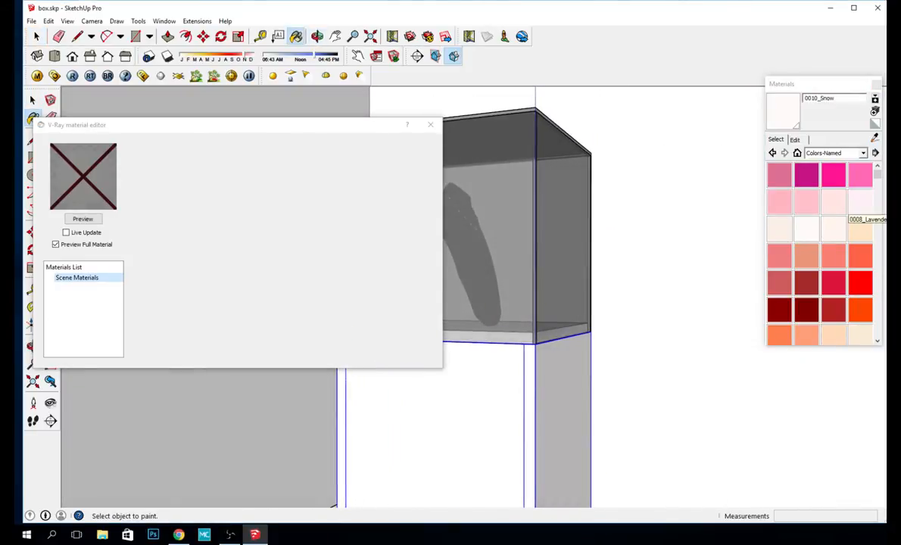
{"action": "middle_click_drag", "start_coordinate": [487, 362], "coordinate": [544, 352]}
Step: Close the V-Ray material editor and select the large room wall beside the display case
{"action": "left_click", "coordinate": [96, 274]}
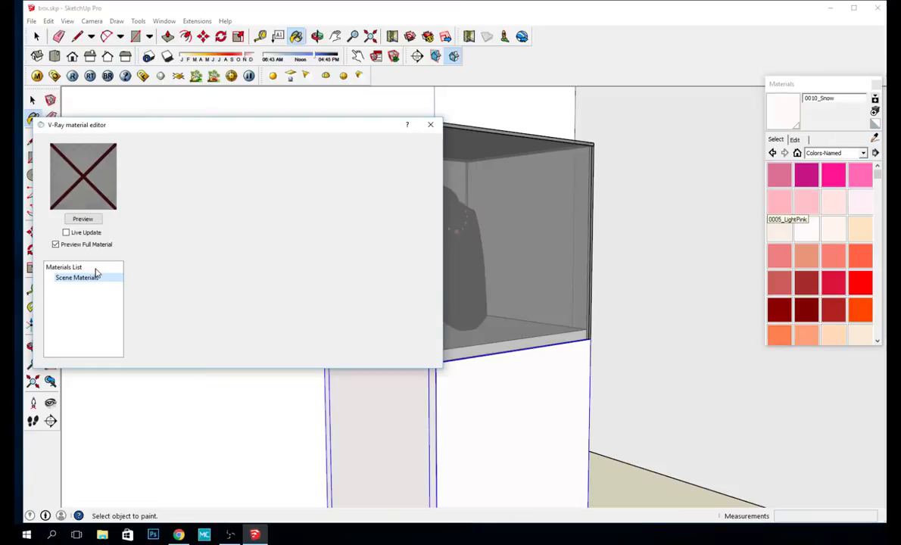
{"action": "left_click", "coordinate": [430, 124]}
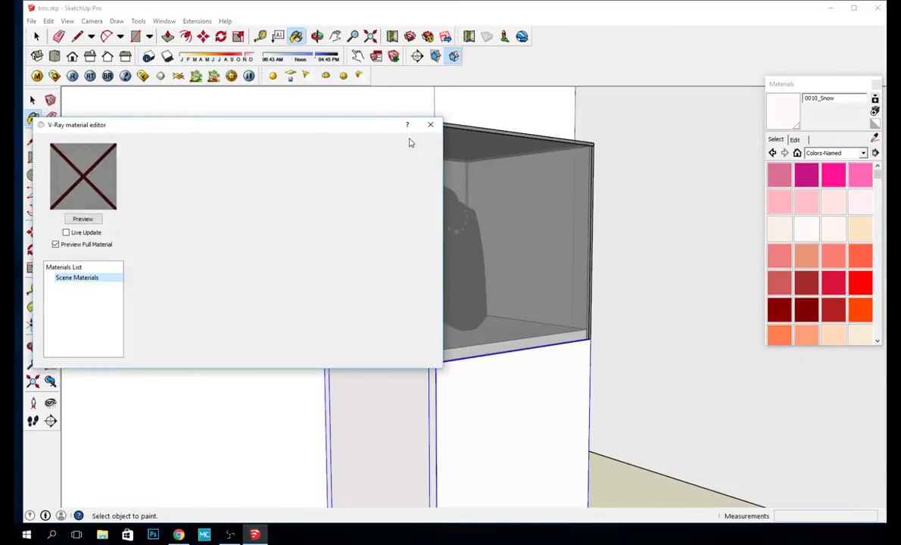
{"action": "left_click", "coordinate": [430, 124]}
{"action": "mouse_move", "coordinate": [637, 129]}
{"action": "middle_mouse_down"}
{"action": "mouse_move", "coordinate": [356, 209]}
{"action": "mouse_move", "coordinate": [631, 180]}
{"action": "mouse_move", "coordinate": [482, 139]}
{"action": "middle_mouse_up"}
{"action": "key", "text": "space"}
{"action": "left_click", "coordinate": [582, 214]}
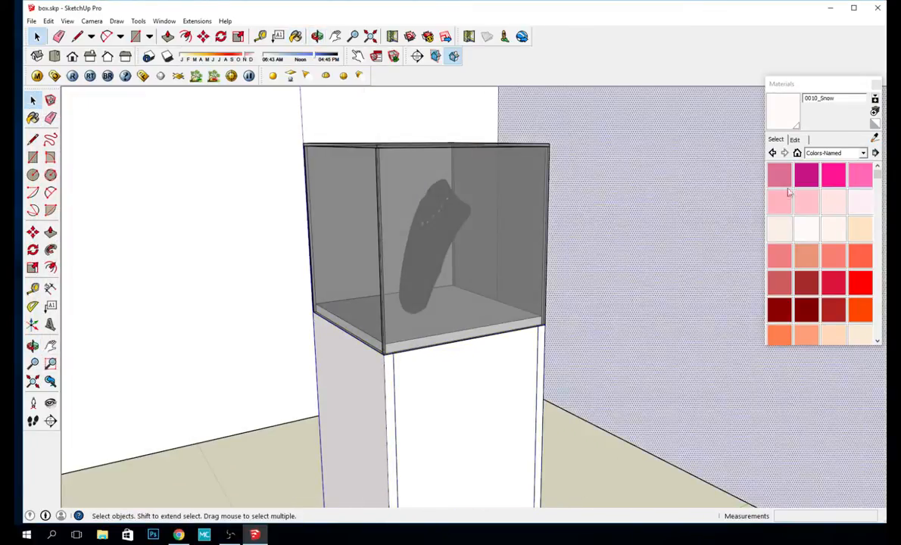
Step: Create a new V-Ray Material in the scene materials, set its diffuse colour to white and refresh the preview
{"action": "left_click", "coordinate": [36, 76]}
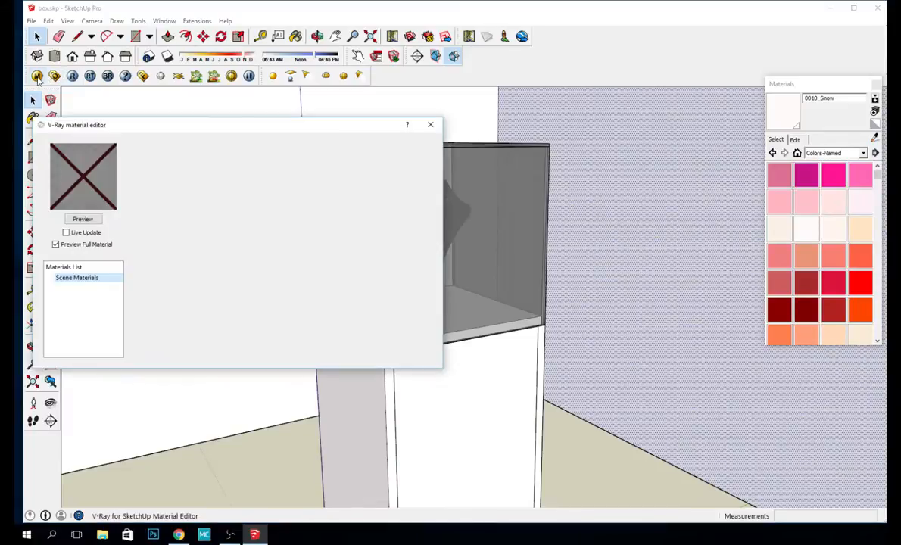
{"action": "right_click", "coordinate": [87, 305]}
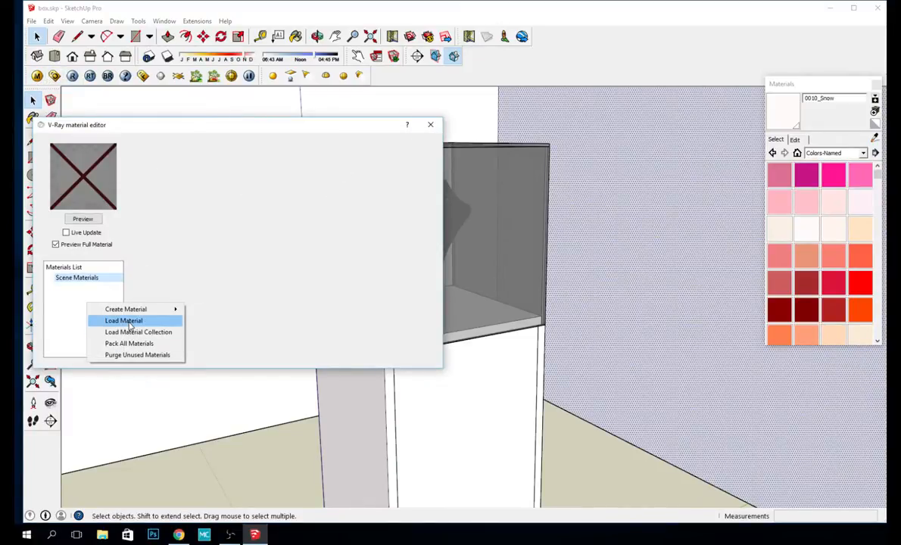
{"action": "mouse_move", "coordinate": [171, 309]}
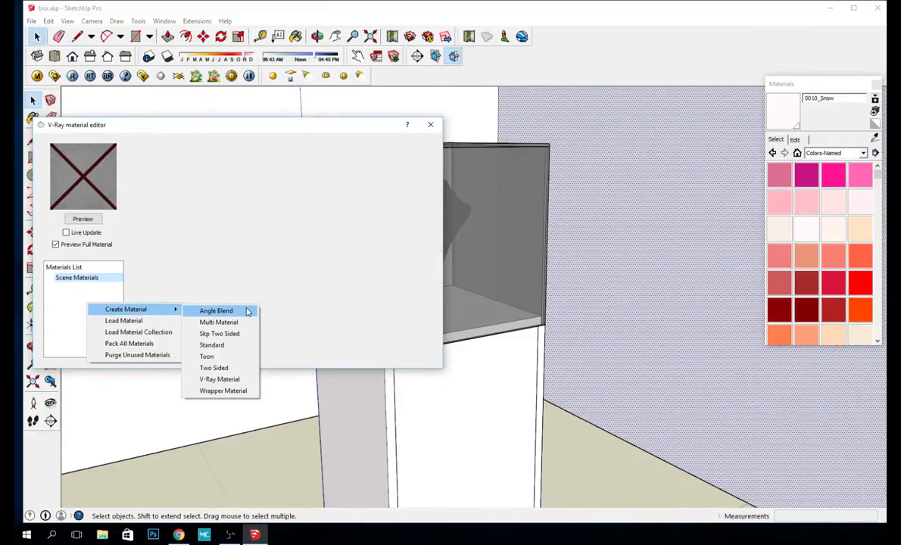
{"action": "left_click", "coordinate": [221, 379]}
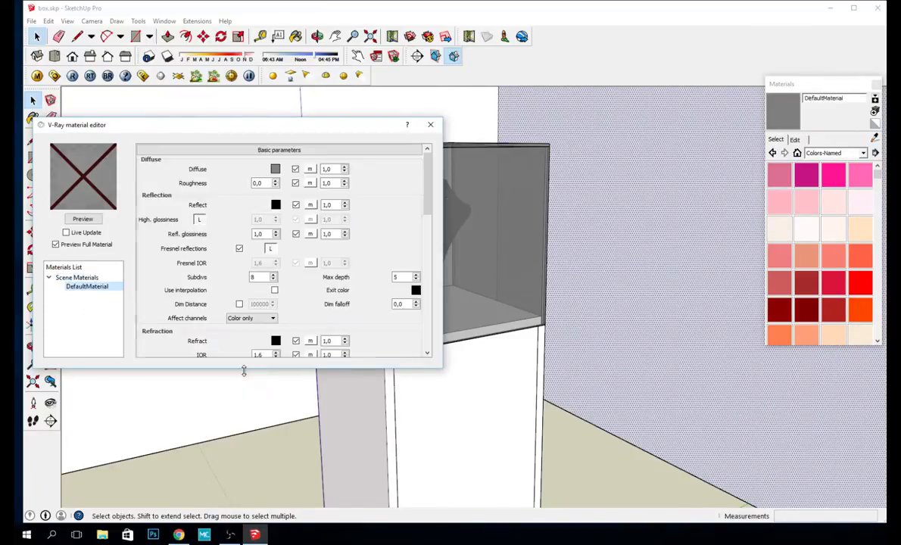
{"action": "left_click", "coordinate": [275, 169]}
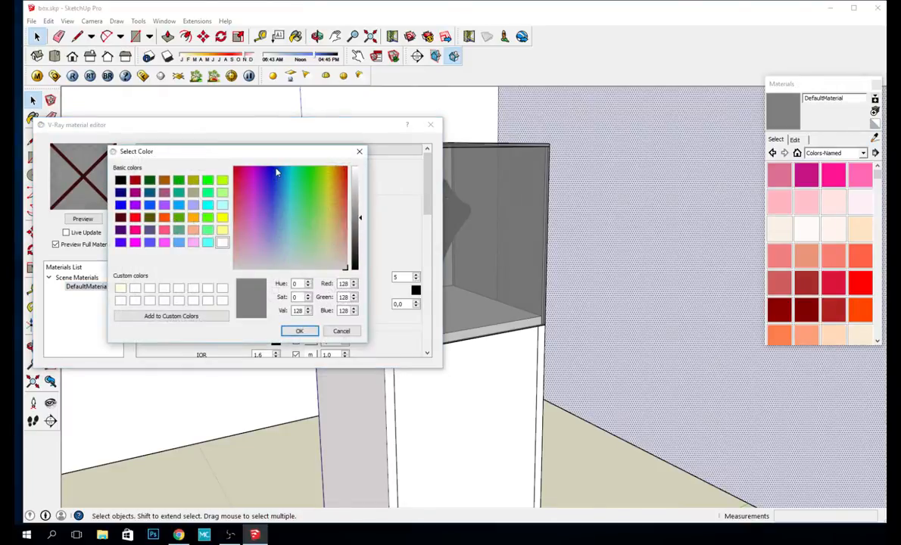
{"action": "left_click", "coordinate": [221, 242]}
{"action": "left_click", "coordinate": [299, 331]}
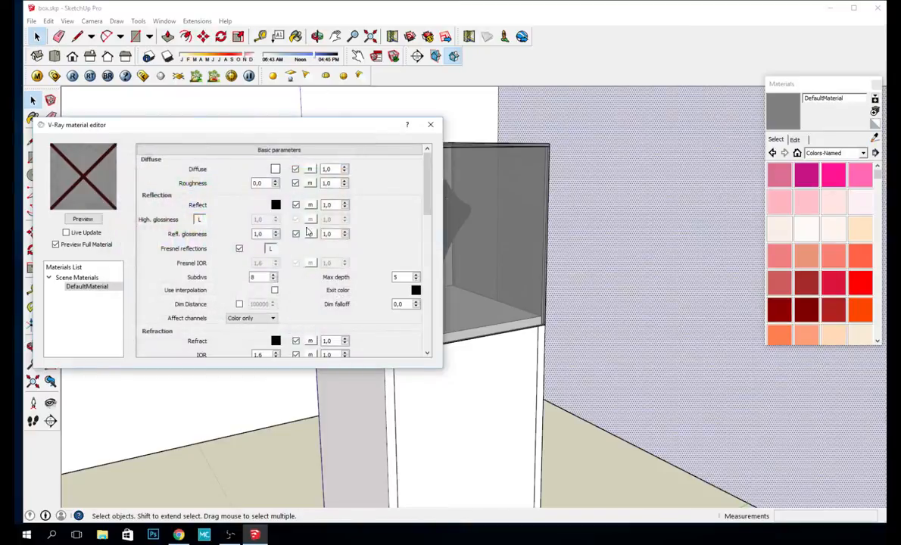
{"action": "left_click", "coordinate": [84, 219]}
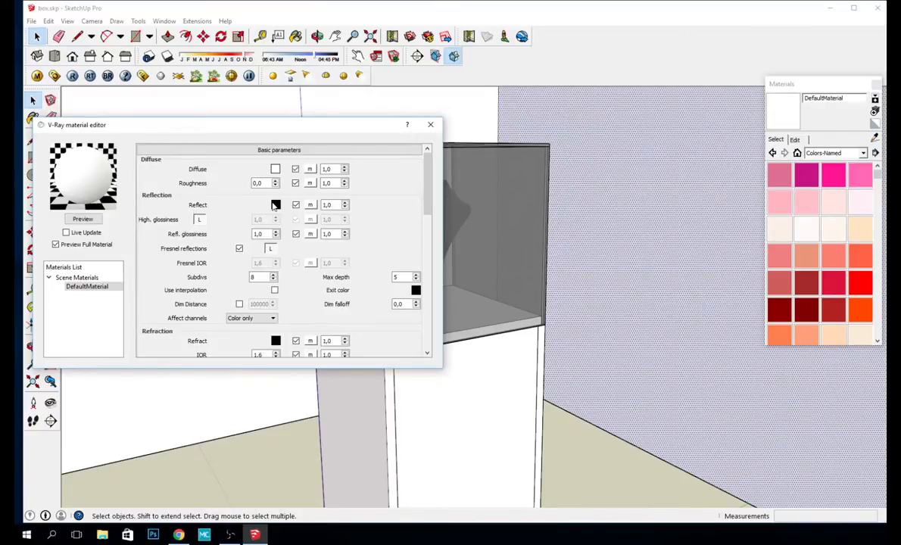
Step: Set DefaultMaterial's reflection multiplier to 4,0, unlock its highlight glossiness and refresh the preview
{"action": "right_click", "coordinate": [93, 289]}
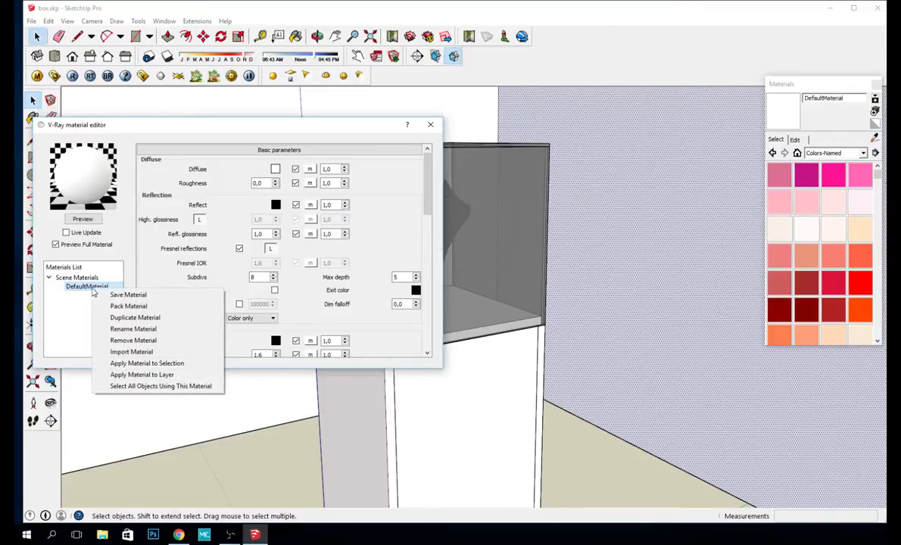
{"action": "left_click", "coordinate": [83, 287]}
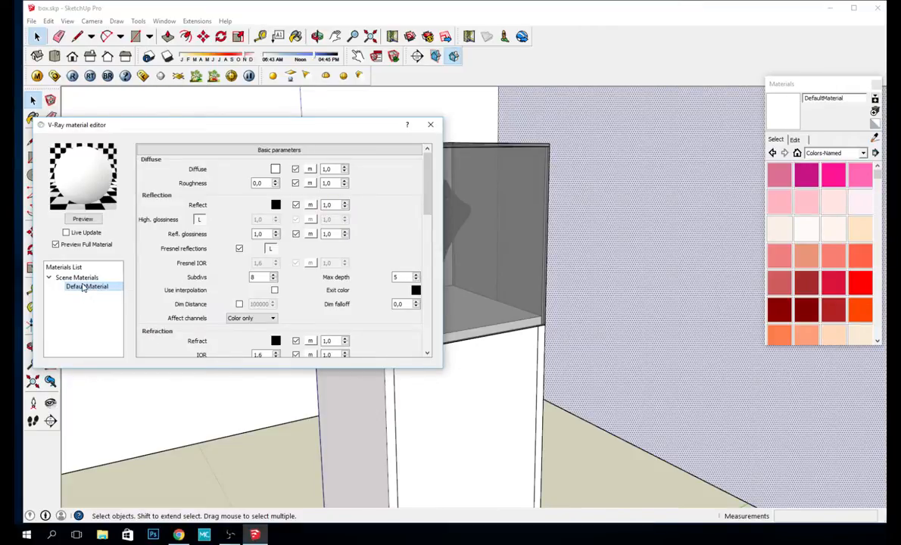
{"action": "left_click", "coordinate": [345, 205]}
{"action": "type", "text": "4"}
{"action": "left_click", "coordinate": [80, 219]}
{"action": "left_click", "coordinate": [198, 219]}
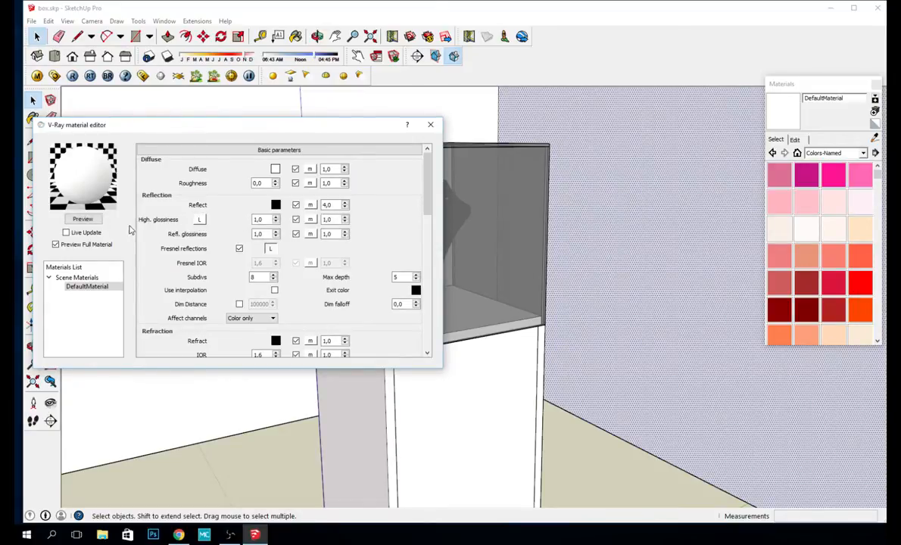
{"action": "left_click", "coordinate": [83, 219]}
Step: Change DefaultMaterial's reflection colour to white and refresh the material preview
{"action": "left_click", "coordinate": [276, 205]}
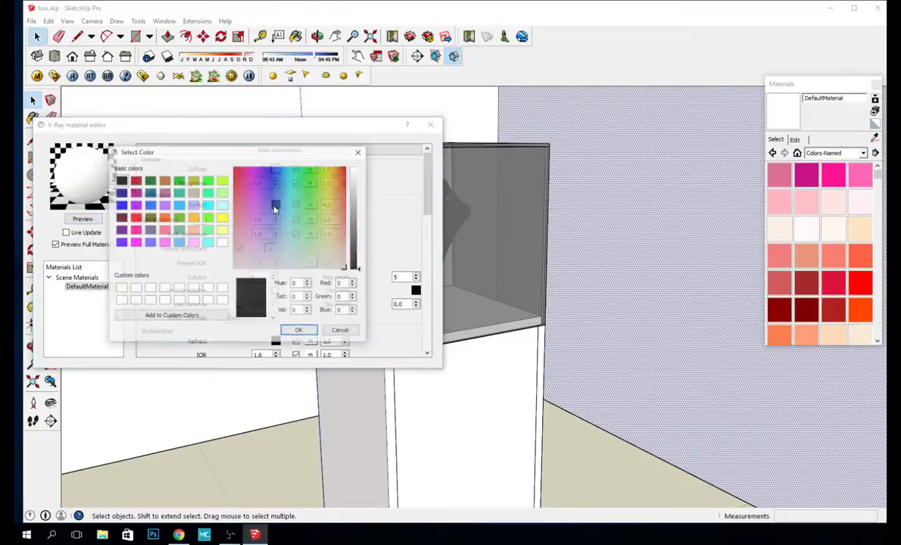
{"action": "left_click", "coordinate": [222, 242]}
{"action": "left_click", "coordinate": [298, 330]}
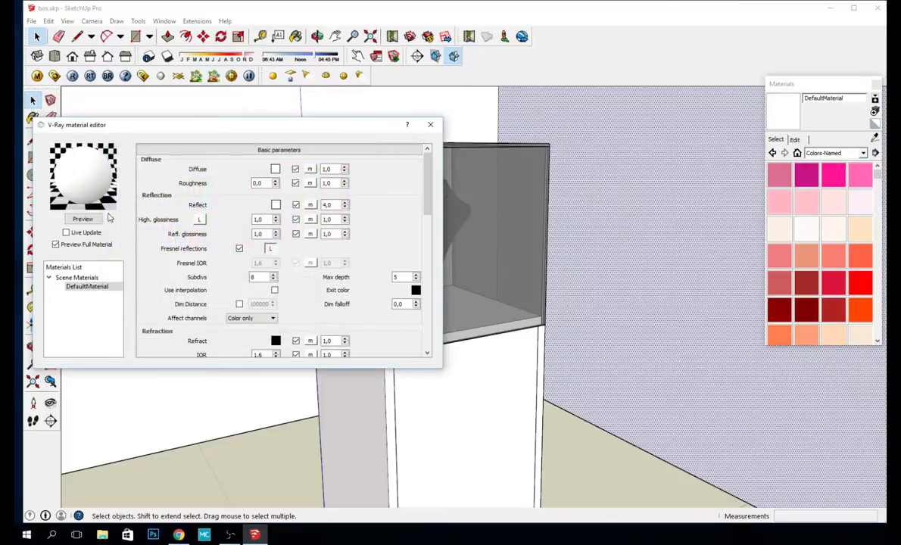
{"action": "left_click", "coordinate": [91, 220]}
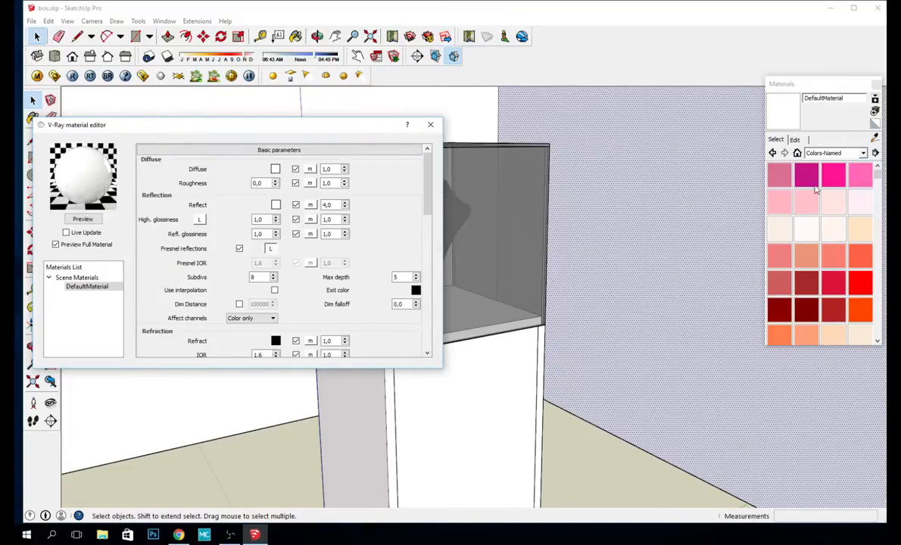
Step: Pick DefaultMaterial from the In Model materials, paint the pedestal with it and move the material editor aside
{"action": "left_click", "coordinate": [863, 153]}
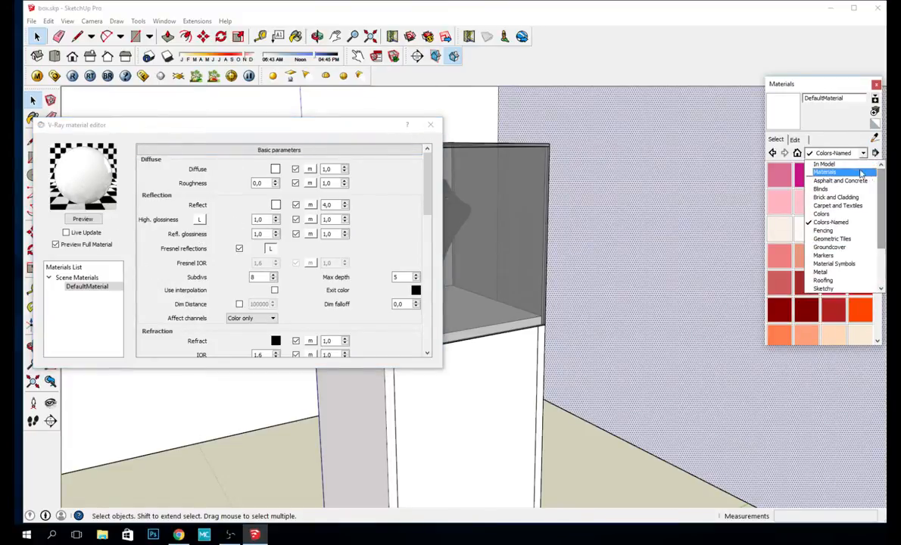
{"action": "left_click", "coordinate": [859, 164]}
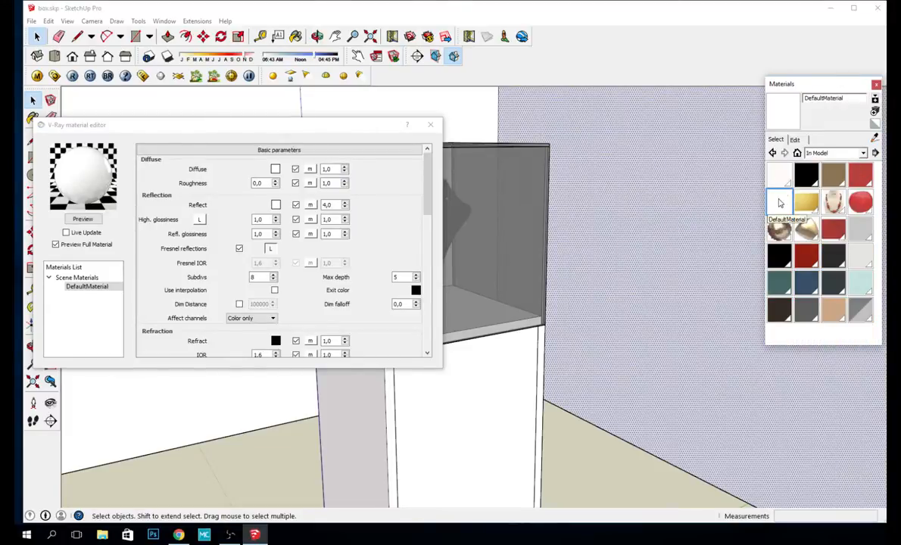
{"action": "left_click", "coordinate": [783, 203]}
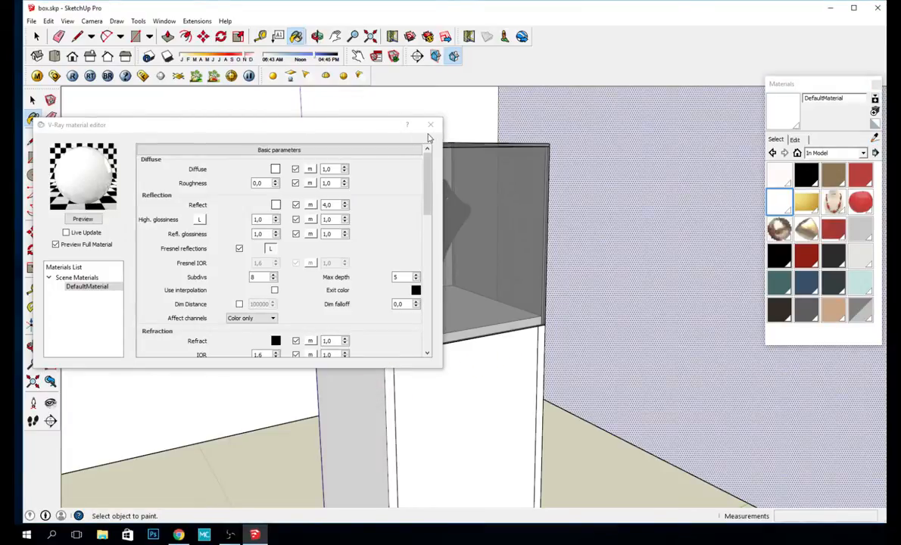
{"action": "left_click_drag", "start_coordinate": [376, 128], "coordinate": [638, 142]}
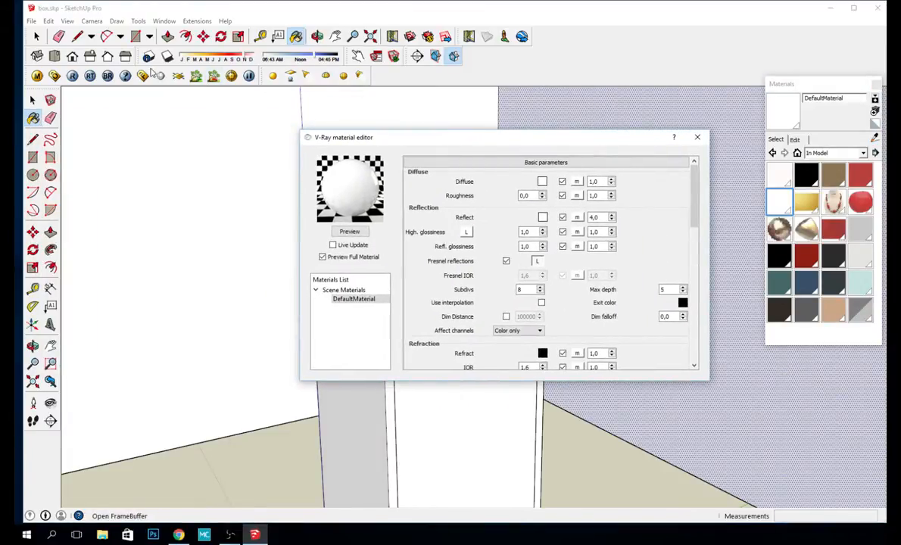
Step: Render the display case with V-Ray, then close the frame buffer and the material editor
{"action": "left_click", "coordinate": [73, 76]}
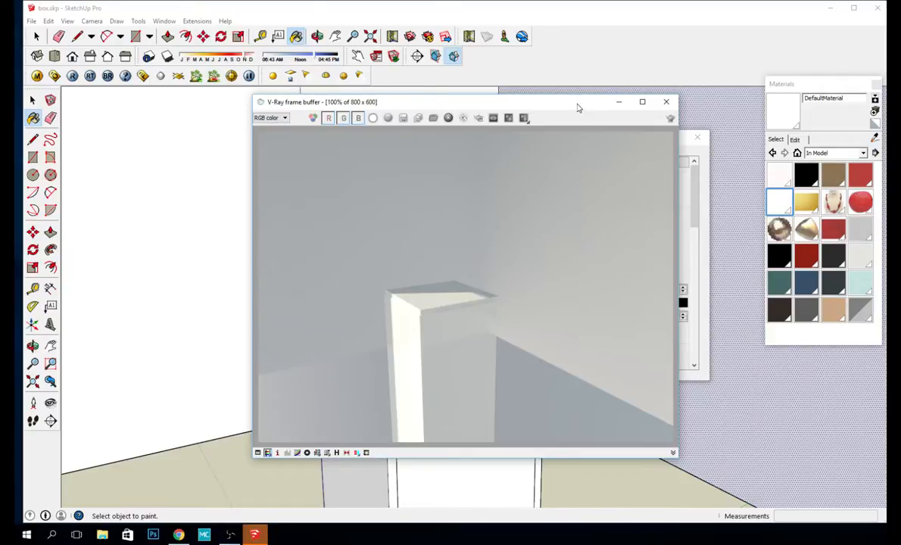
{"action": "left_click", "coordinate": [579, 10]}
{"action": "left_click", "coordinate": [665, 102]}
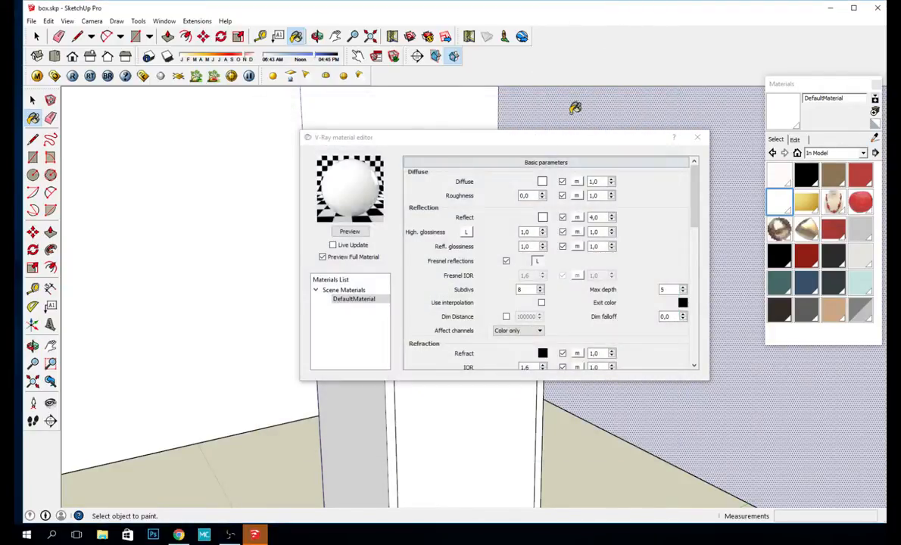
{"action": "left_click", "coordinate": [694, 137]}
Step: Bring the front of the display case into view, turn on shadows and set the sun time to around noon
{"action": "key", "text": "o"}
{"action": "left_click_drag", "start_coordinate": [549, 168], "coordinate": [682, 133]}
{"action": "key", "text": "b"}
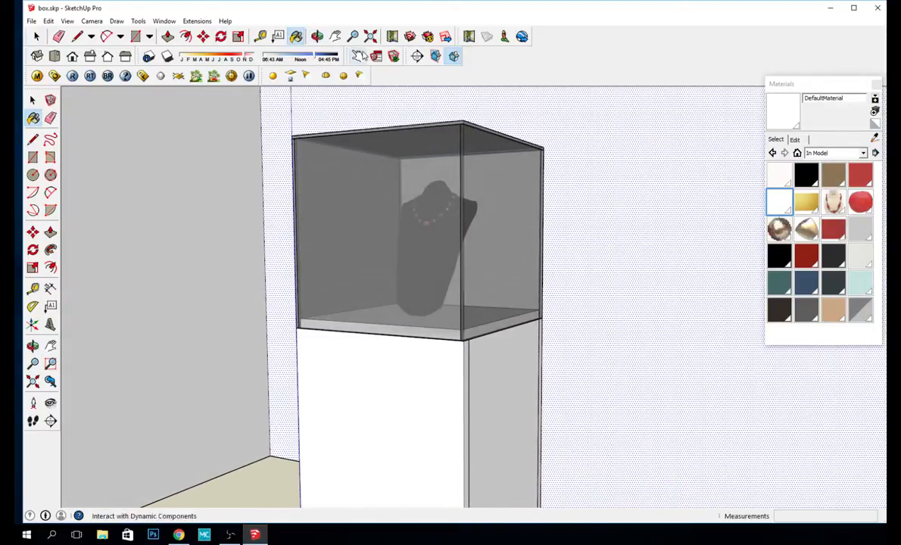
{"action": "left_click", "coordinate": [167, 56]}
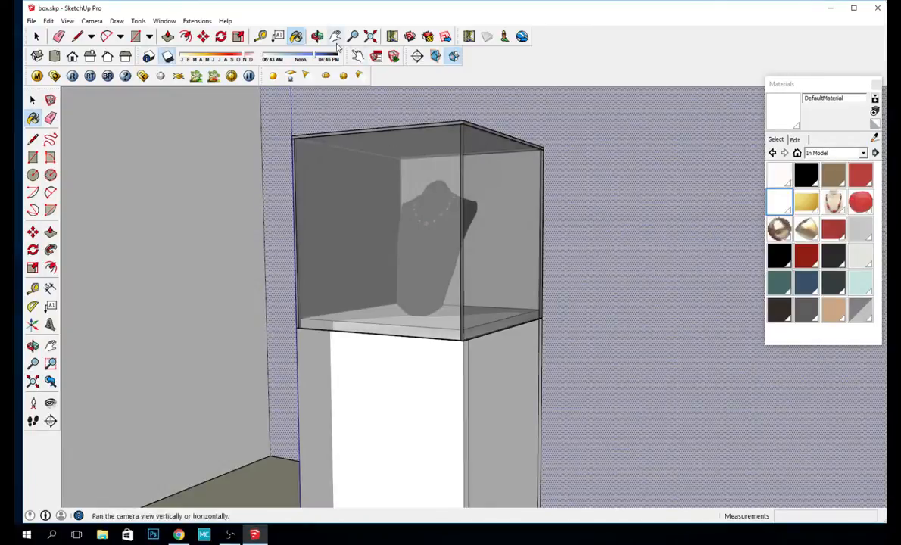
{"action": "mouse_move", "coordinate": [296, 58]}
{"action": "left_mouse_down"}
{"action": "mouse_move", "coordinate": [316, 59]}
{"action": "mouse_move", "coordinate": [296, 60]}
{"action": "left_mouse_up"}
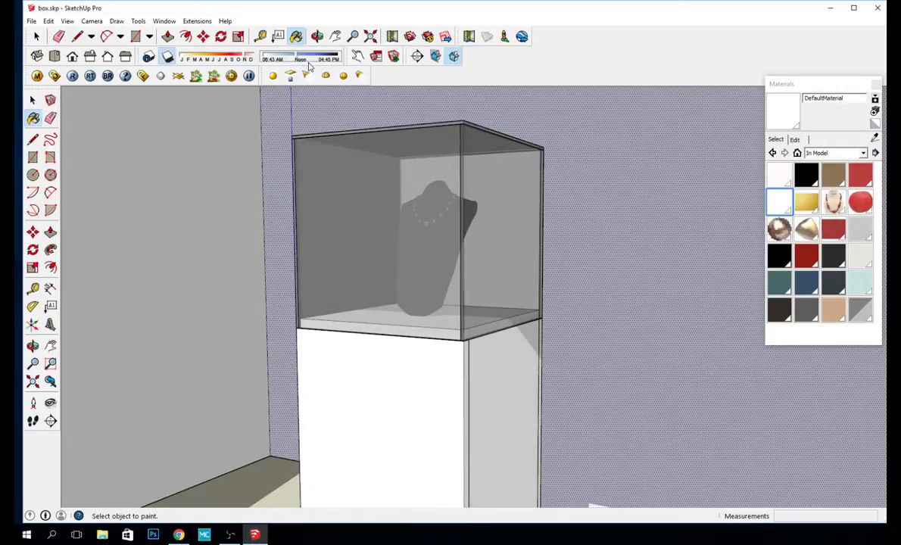
Step: Render the display case in the changed sunlight with V-Ray, close the frame buffer and maximize the modelling window
{"action": "left_click", "coordinate": [72, 77]}
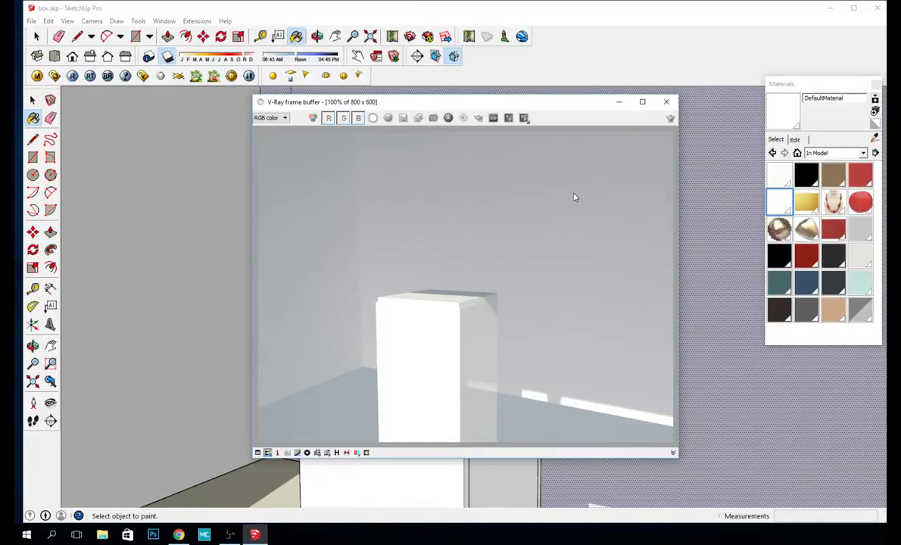
{"action": "left_click", "coordinate": [666, 101]}
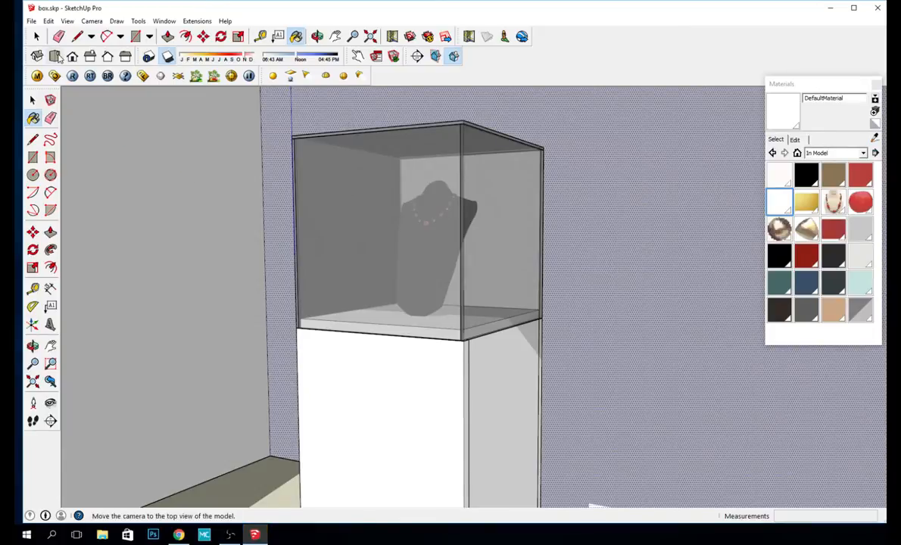
{"action": "left_click", "coordinate": [852, 10]}
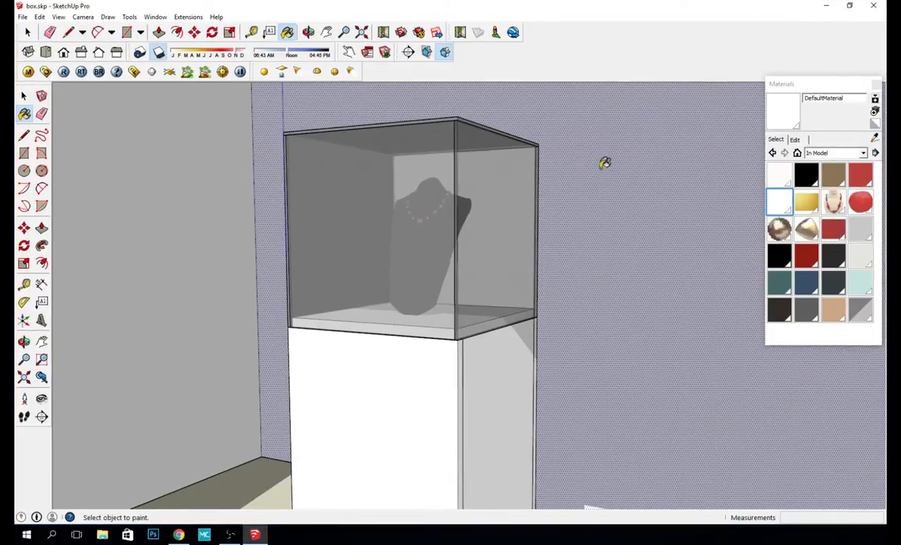
{"action": "mouse_move", "coordinate": [566, 177]}
{"action": "middle_mouse_down"}
{"action": "mouse_move", "coordinate": [512, 245]}
{"action": "mouse_move", "coordinate": [584, 256]}
{"action": "mouse_move", "coordinate": [585, 234]}
{"action": "mouse_move", "coordinate": [570, 247]}
{"action": "middle_mouse_up"}
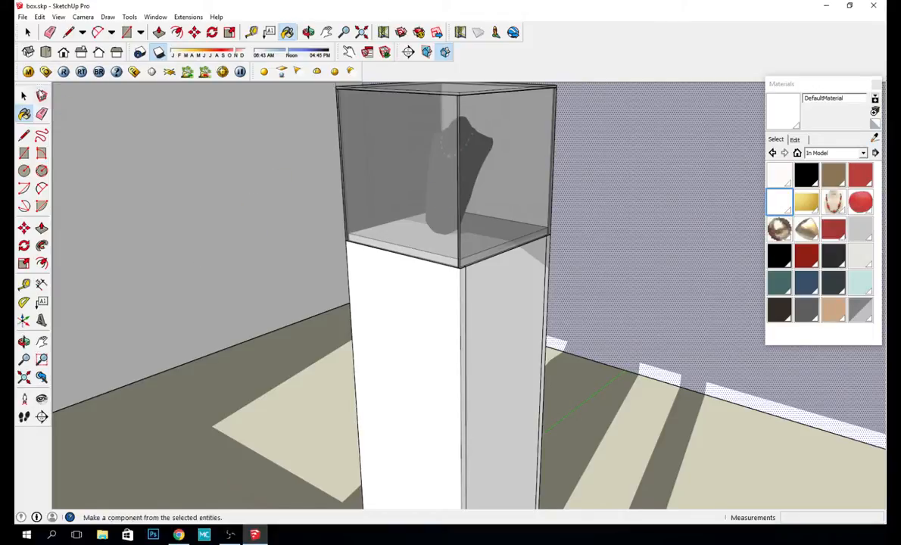
Step: Delete the room walls, window outlines and leftover edges around the display case, leaving only the case
{"action": "left_click", "coordinate": [27, 97]}
{"action": "scroll", "coordinate": [389, 216], "scroll_direction": "down", "scroll_amount": 5}
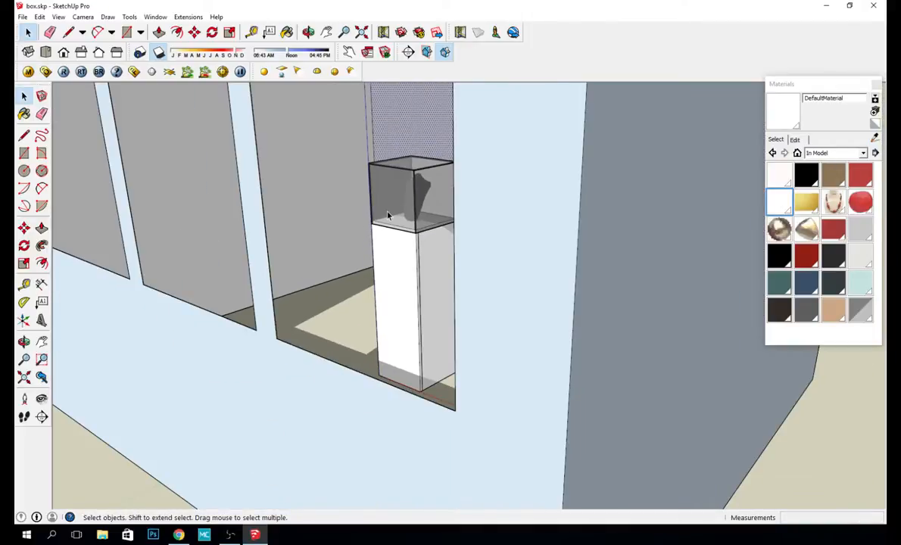
{"action": "scroll", "coordinate": [388, 216], "scroll_direction": "down", "scroll_amount": 6}
{"action": "middle_click_drag", "start_coordinate": [387, 216], "coordinate": [642, 144]}
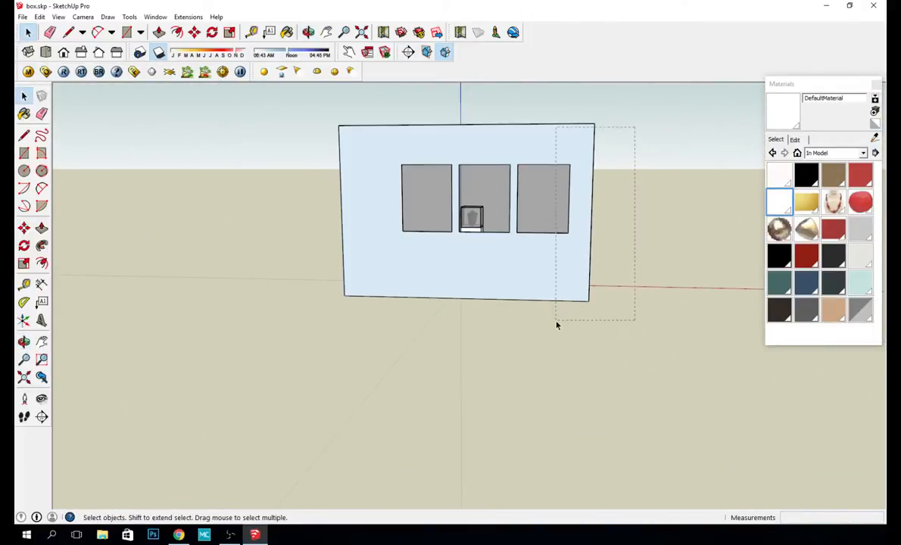
{"action": "left_click_drag", "start_coordinate": [556, 324], "coordinate": [554, 321]}
{"action": "key", "text": "Delete"}
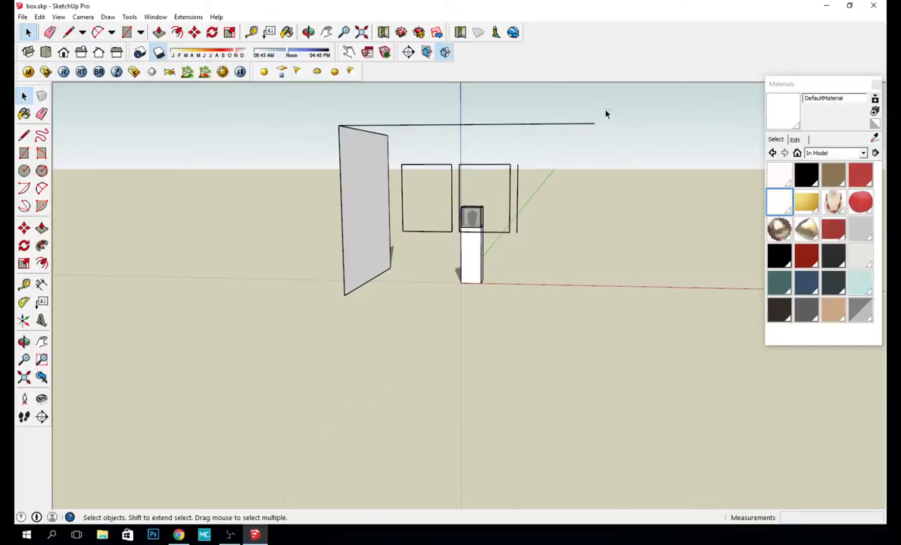
{"action": "key", "text": "Delete"}
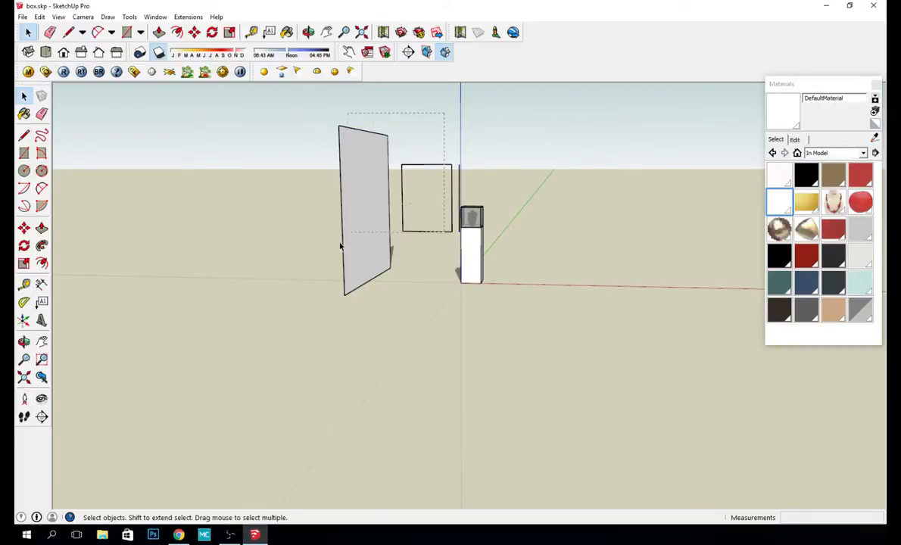
{"action": "left_click_drag", "start_coordinate": [294, 308], "coordinate": [294, 307]}
{"action": "key", "text": "Delete"}
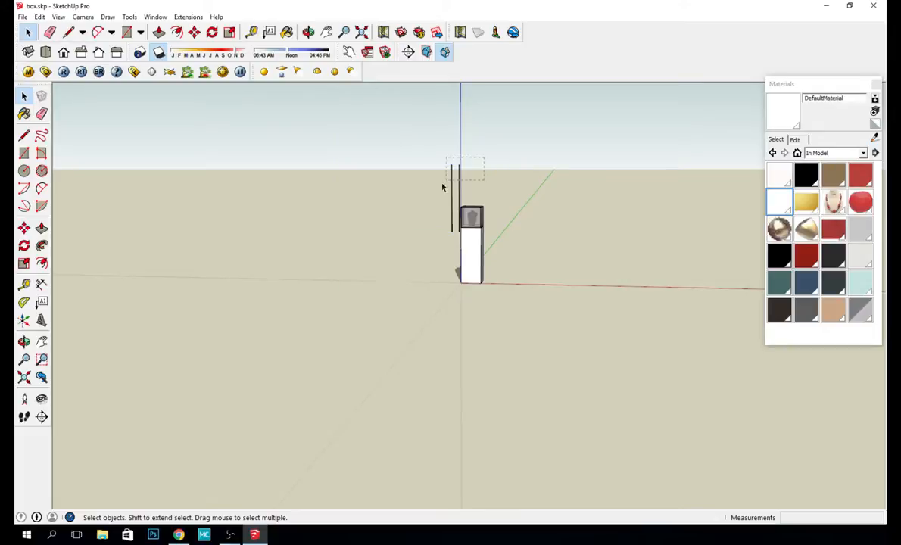
{"action": "middle_click_drag", "start_coordinate": [503, 181], "coordinate": [344, 207]}
{"action": "scroll", "coordinate": [344, 207], "scroll_direction": "up", "scroll_amount": 3}
{"action": "scroll", "coordinate": [409, 234], "scroll_direction": "up", "scroll_amount": 1}
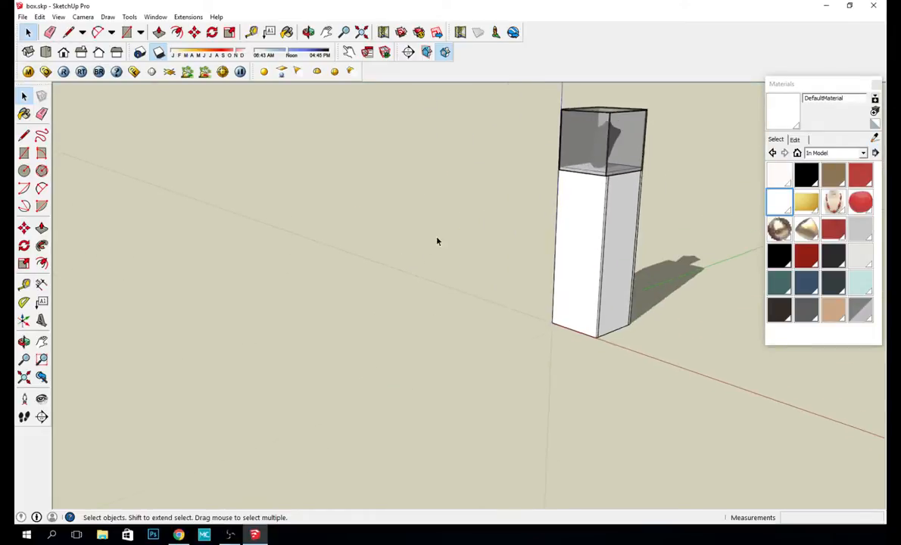
Step: Turn off the shadows and close the materials browser
{"action": "scroll", "coordinate": [409, 227], "scroll_direction": "down", "scroll_amount": 3}
{"action": "left_click", "coordinate": [159, 51]}
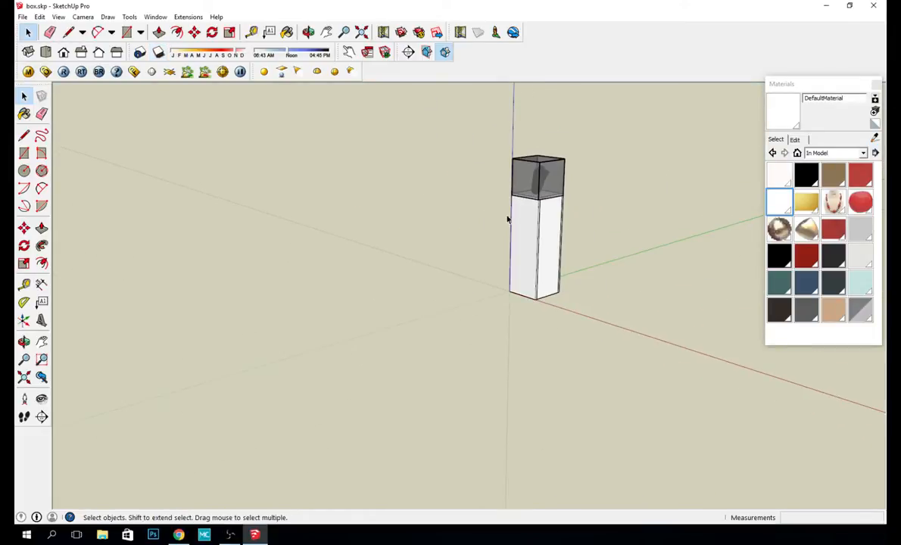
{"action": "middle_click_drag", "start_coordinate": [506, 217], "coordinate": [525, 277]}
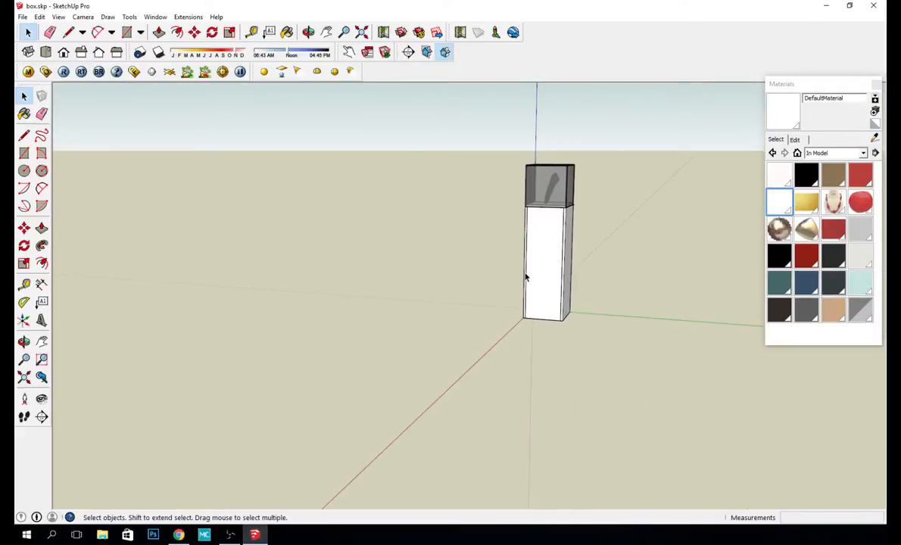
{"action": "left_click", "coordinate": [877, 84]}
{"action": "middle_click_drag", "start_coordinate": [742, 157], "coordinate": [538, 264]}
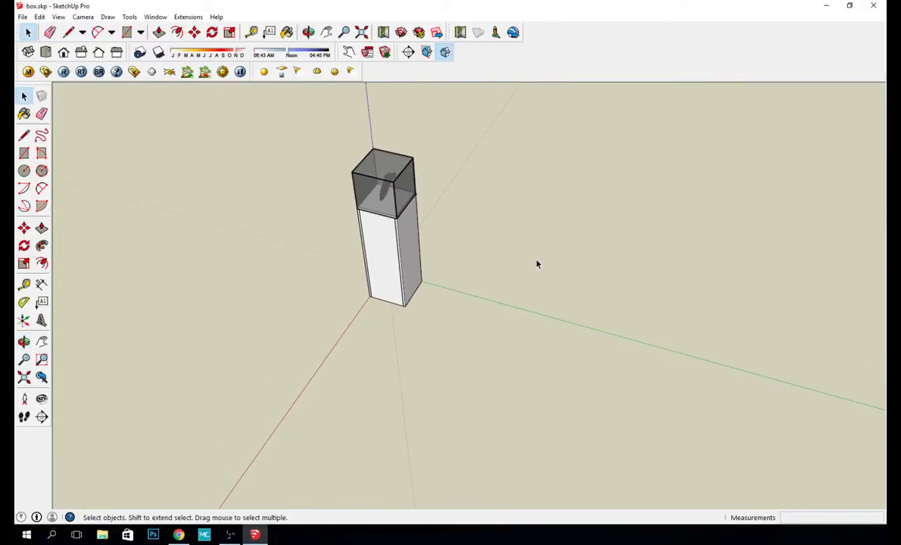
Step: Draw a 2440 mm by 1220 mm sheet rectangle on the ground beside the display case, starting on the green axis
{"action": "left_click", "coordinate": [126, 32]}
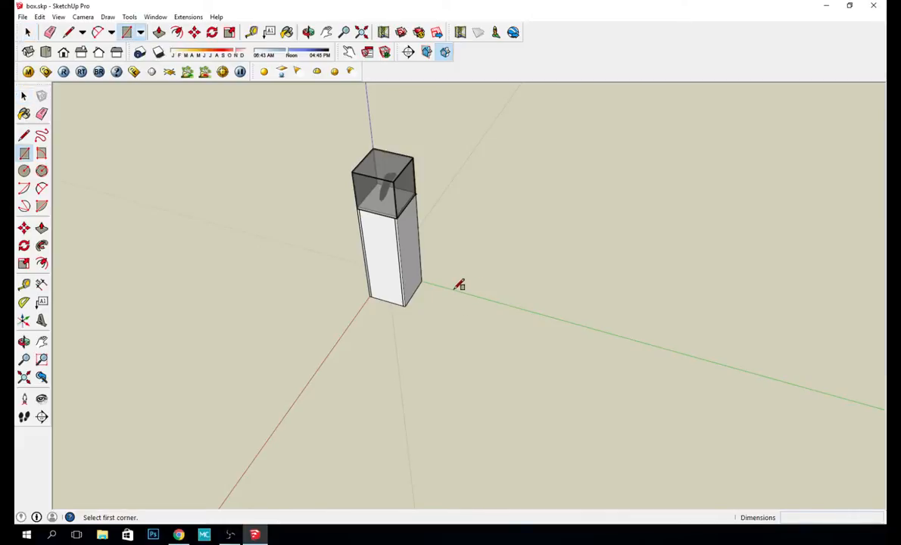
{"action": "left_click", "coordinate": [453, 290]}
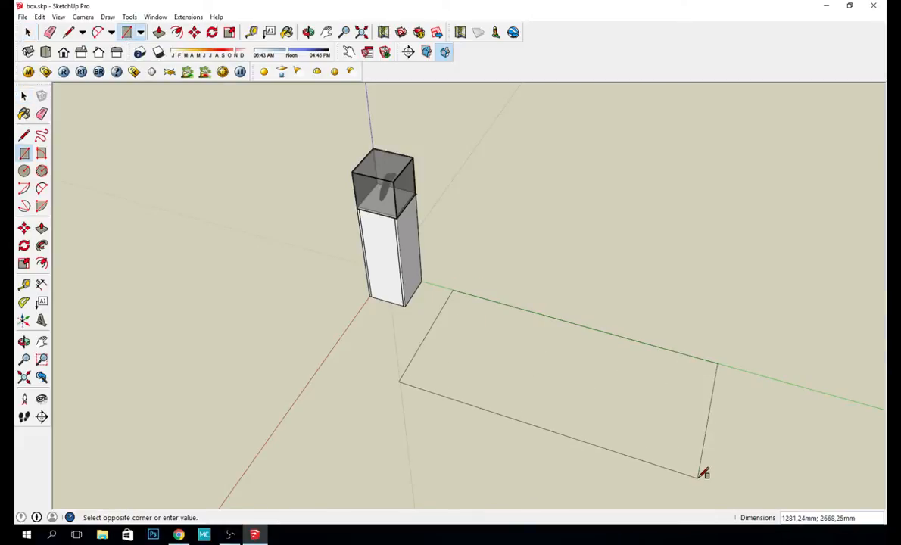
{"action": "type", "text": "2440mm:1220mm"}
{"action": "key", "text": "Return"}
{"action": "scroll", "coordinate": [613, 273], "scroll_direction": "down", "scroll_amount": 2}
{"action": "key", "text": "space"}
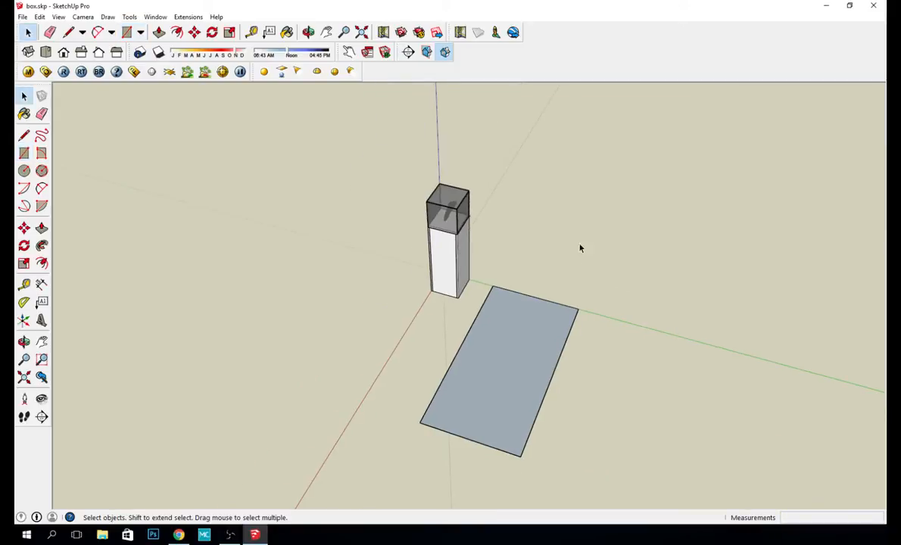
Step: Copy the pedestal panel that faces the sheet onto the sheet, near its far end
{"action": "middle_click_drag", "start_coordinate": [640, 246], "coordinate": [282, 207]}
{"action": "scroll", "coordinate": [281, 208], "scroll_direction": "up", "scroll_amount": 4}
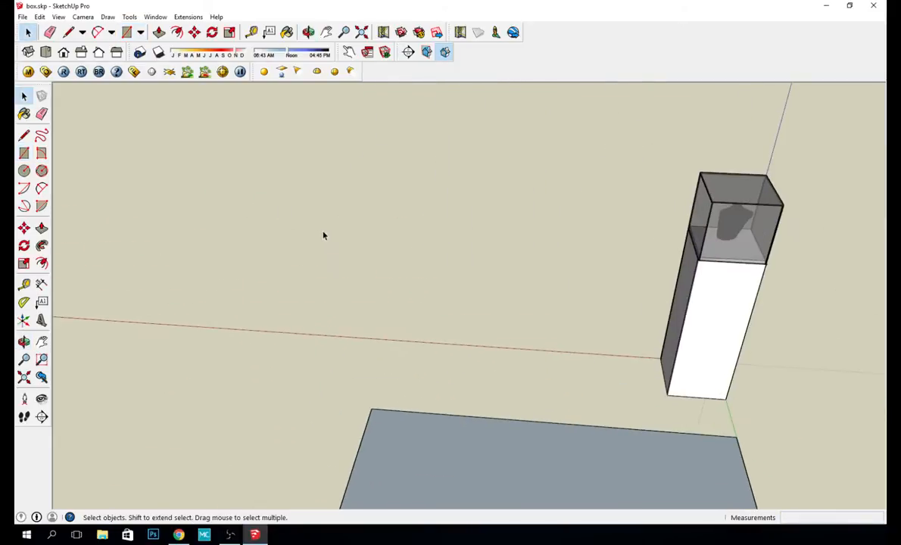
{"action": "middle_click_drag", "start_coordinate": [324, 235], "coordinate": [480, 263]}
{"action": "scroll", "coordinate": [319, 171], "scroll_direction": "up", "scroll_amount": 2}
{"action": "left_click", "coordinate": [584, 226]}
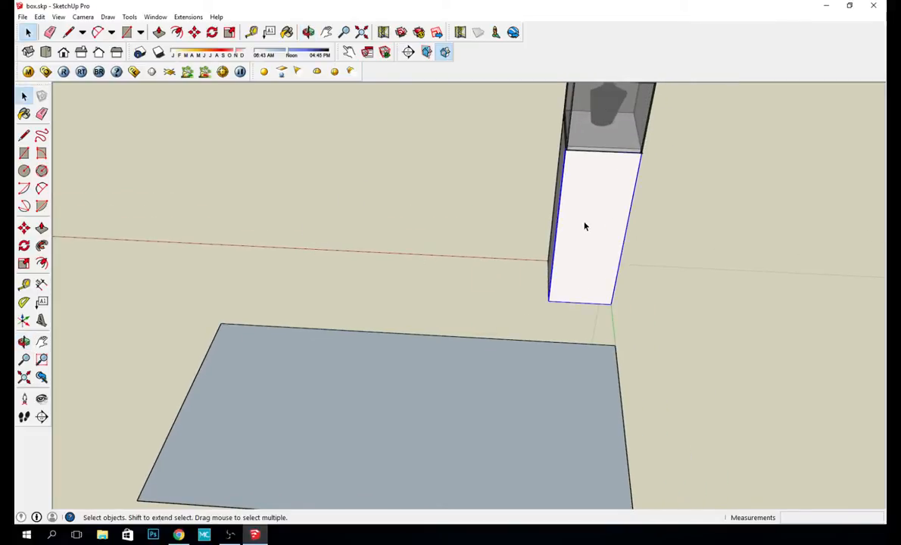
{"action": "key", "text": "m"}
{"action": "left_click", "coordinate": [583, 220]}
{"action": "key", "text": "ctrl"}
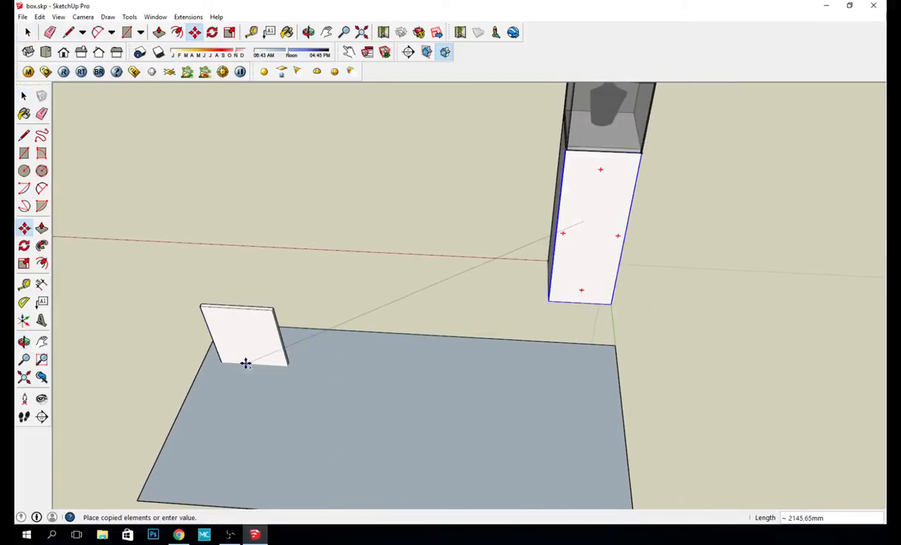
Step: Rotate the copied upright panel until it lies flat, parallel to the sheet
{"action": "middle_click_drag", "start_coordinate": [386, 248], "coordinate": [475, 292]}
{"action": "key", "text": "m"}
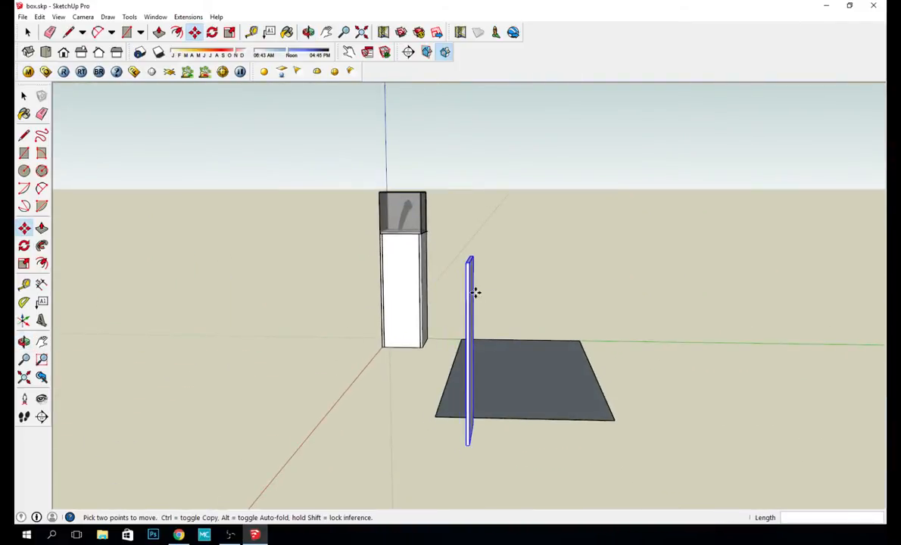
{"action": "left_click", "coordinate": [468, 284]}
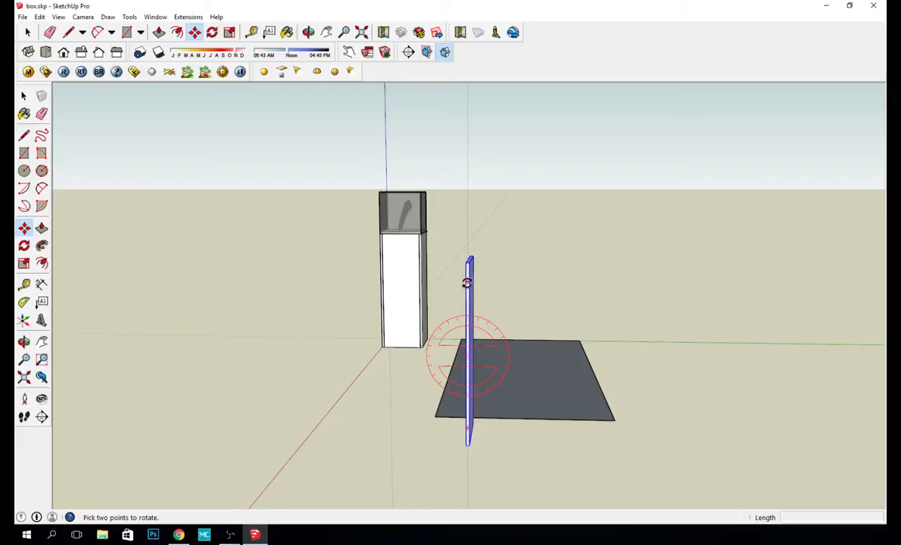
{"action": "left_click", "coordinate": [375, 349]}
Step: Move the flat panel by its corner onto the outer corner of the sheet
{"action": "middle_click_drag", "start_coordinate": [384, 333], "coordinate": [272, 322]}
{"action": "left_click", "coordinate": [235, 333]}
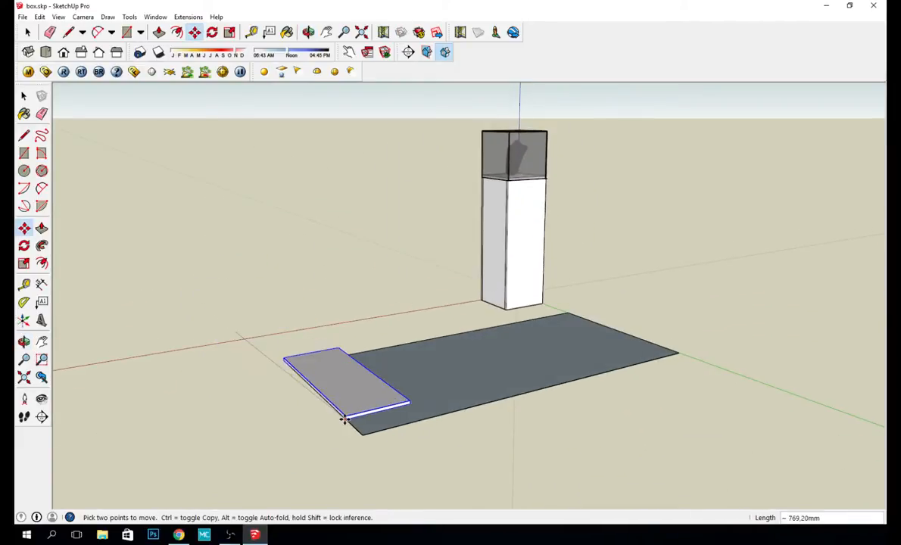
{"action": "middle_click_drag", "start_coordinate": [359, 434], "coordinate": [468, 380]}
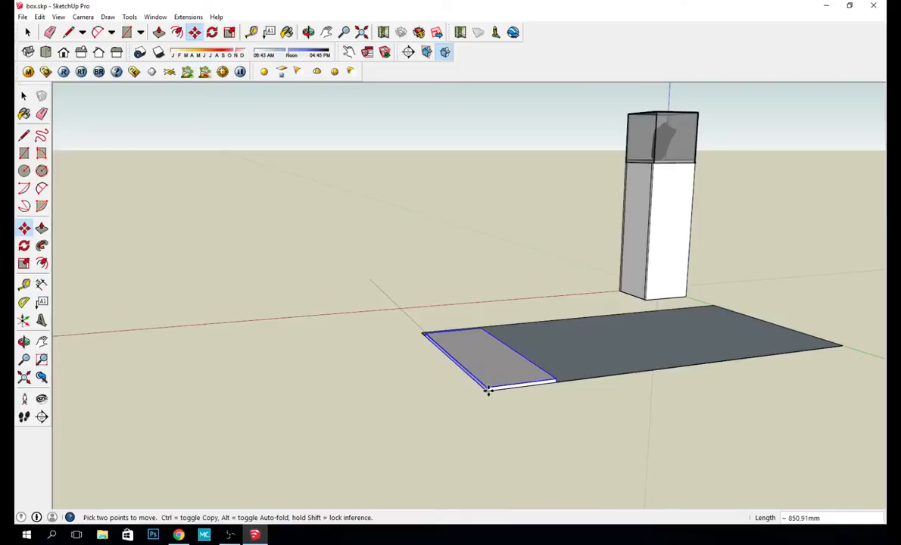
{"action": "left_click", "coordinate": [486, 388]}
Step: Place a second copy of the flat panel along the sheet's long edge, about 470 mm from the first
{"action": "middle_click_drag", "start_coordinate": [665, 306], "coordinate": [566, 286]}
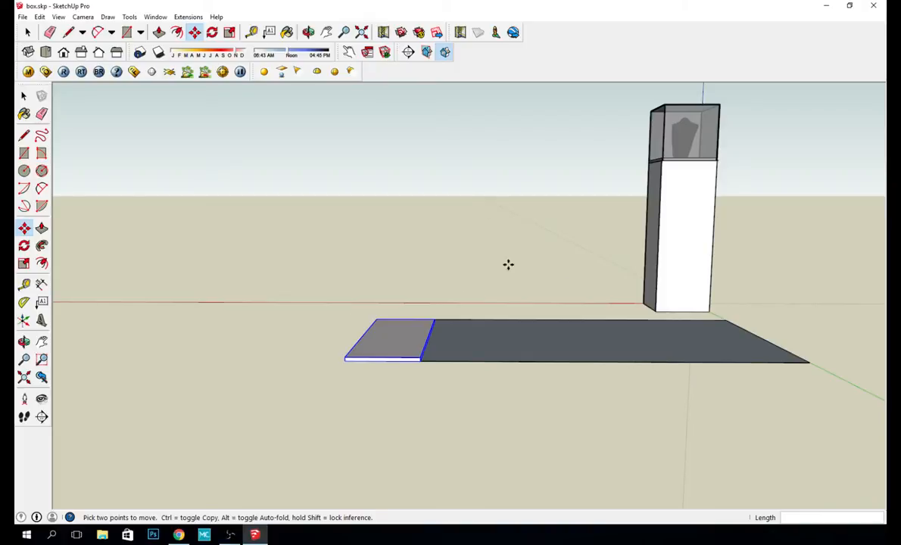
{"action": "middle_click_drag", "start_coordinate": [508, 264], "coordinate": [458, 425]}
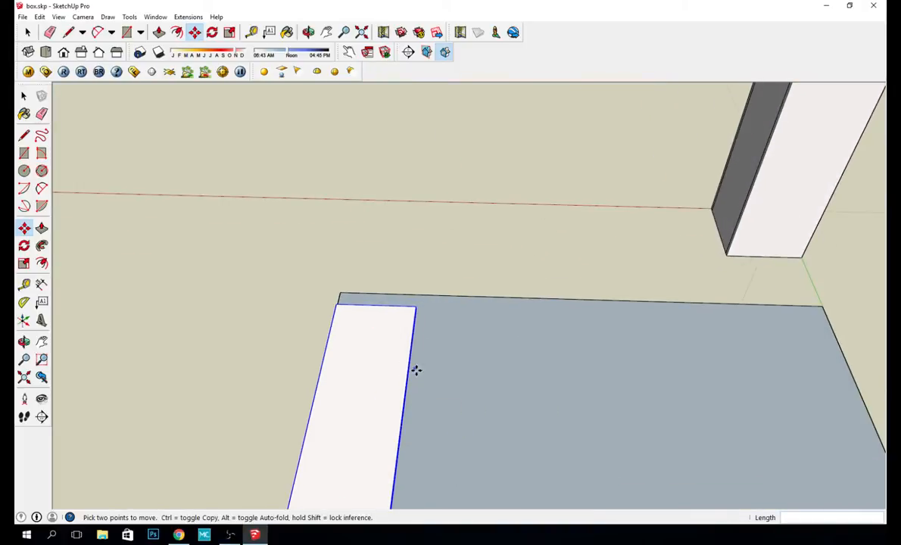
{"action": "middle_click_drag", "start_coordinate": [415, 367], "coordinate": [352, 346]}
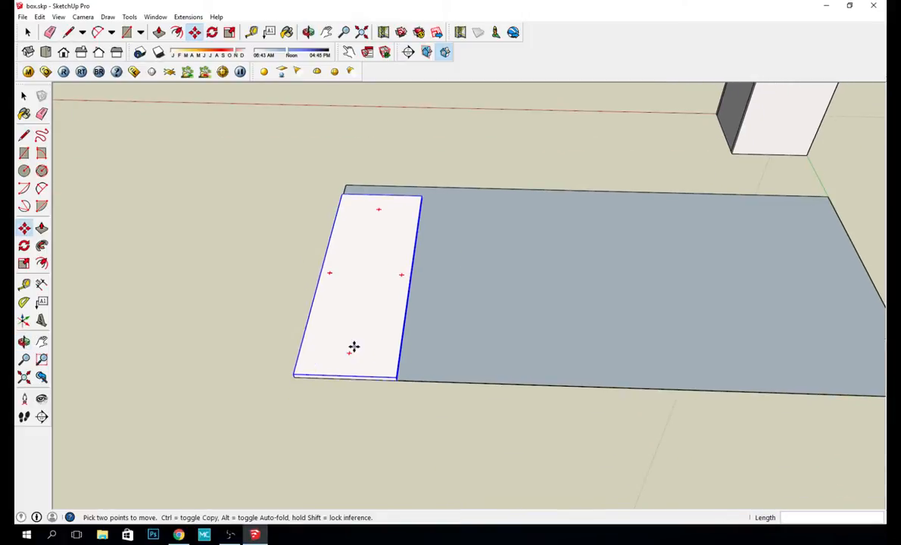
{"action": "key", "text": "ctrl"}
{"action": "left_click", "coordinate": [293, 376]}
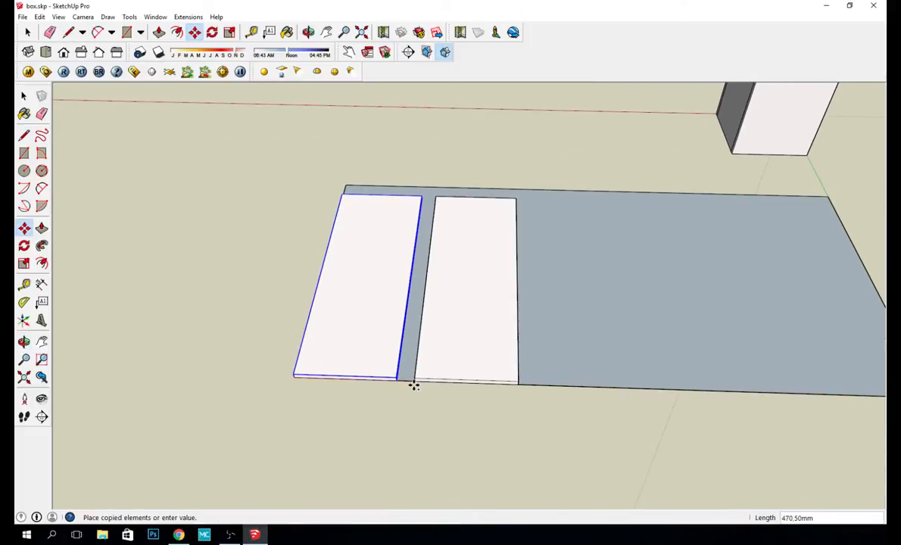
{"action": "left_click", "coordinate": [412, 383]}
Step: Mark a 3 mm gap from the first panel along the sheet's edge and draw a short reference line inward from it
{"action": "key", "text": "l"}
{"action": "scroll", "coordinate": [478, 410], "scroll_direction": "up", "scroll_amount": 4}
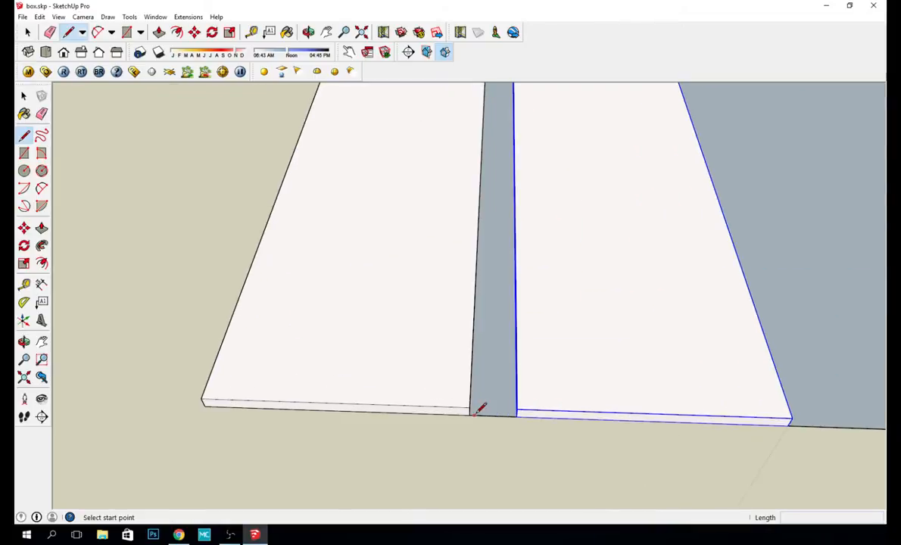
{"action": "scroll", "coordinate": [481, 415], "scroll_direction": "up", "scroll_amount": 2}
{"action": "left_click", "coordinate": [469, 415]}
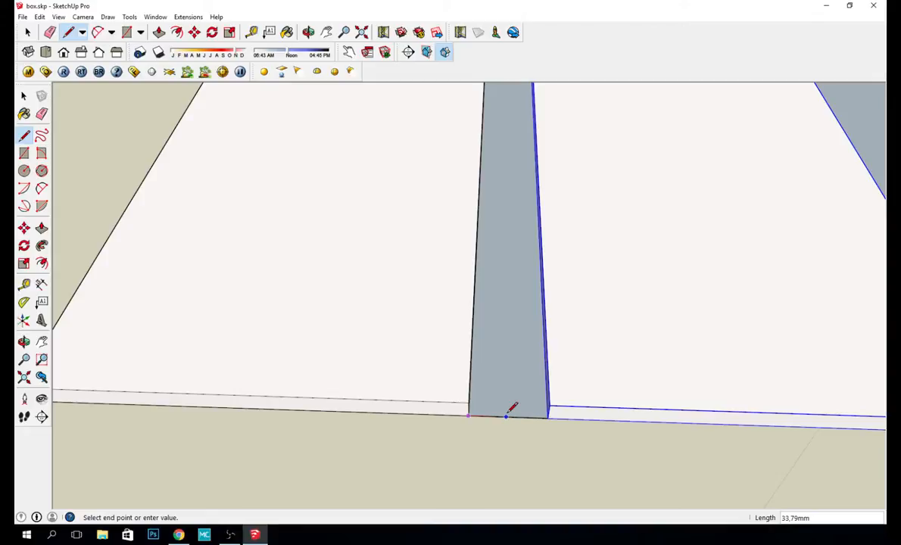
{"action": "key", "text": "Return"}
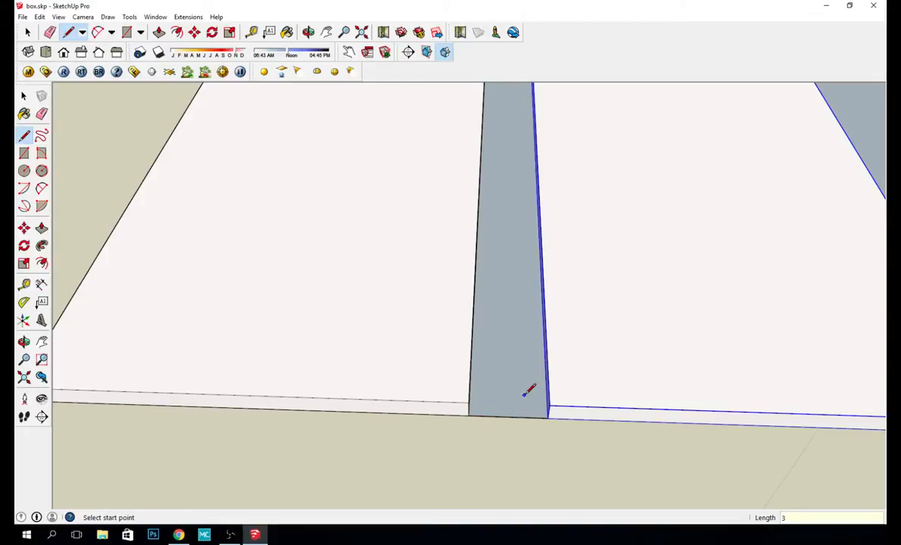
{"action": "scroll", "coordinate": [478, 407], "scroll_direction": "up", "scroll_amount": 3}
{"action": "left_click", "coordinate": [448, 418]}
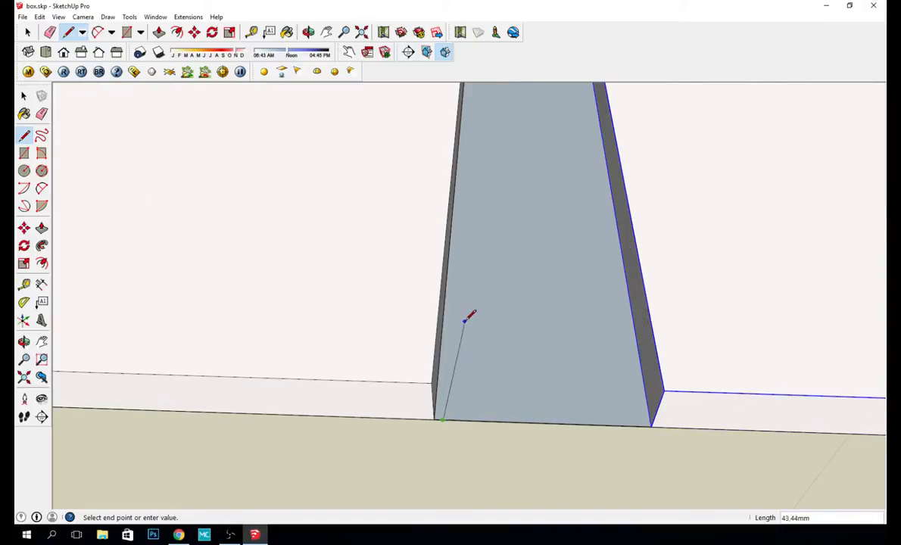
{"action": "left_click", "coordinate": [453, 307]}
Step: Move the second panel by its lower corner to the 3 mm gap mark beside the first panel
{"action": "key", "text": "space"}
{"action": "key", "text": "m"}
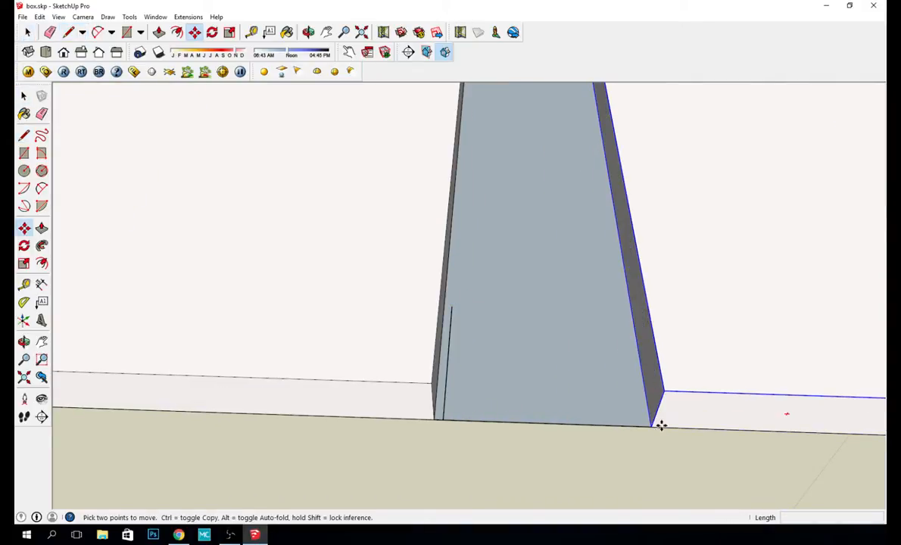
{"action": "left_click", "coordinate": [651, 426]}
{"action": "left_click", "coordinate": [444, 419]}
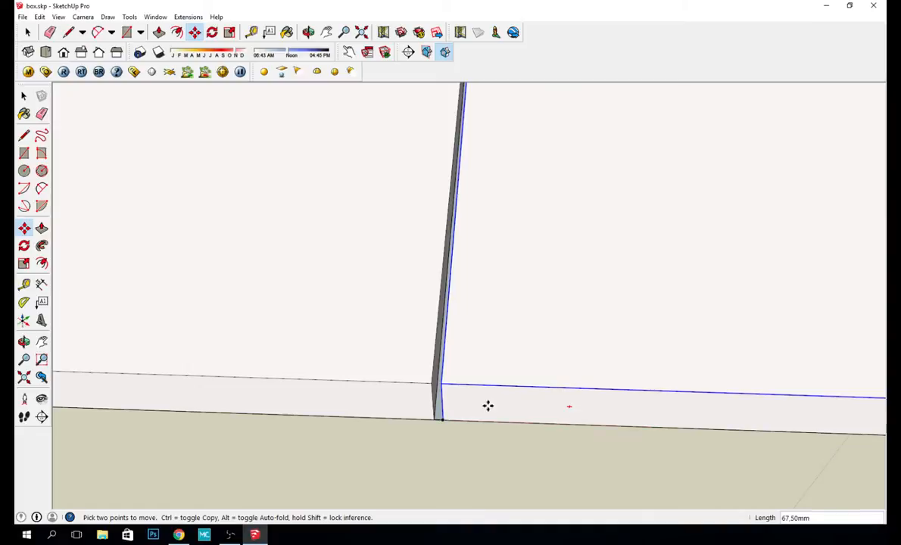
{"action": "key", "text": "space"}
Step: Copy the pedestal's side panel on the red-axis side to the free area of the sheet
{"action": "scroll", "coordinate": [581, 358], "scroll_direction": "down", "scroll_amount": 6}
{"action": "middle_click_drag", "start_coordinate": [660, 253], "coordinate": [437, 185], "text": "shift"}
{"action": "scroll", "coordinate": [442, 255], "scroll_direction": "down", "scroll_amount": 5}
{"action": "scroll", "coordinate": [438, 185], "scroll_direction": "up", "scroll_amount": 3}
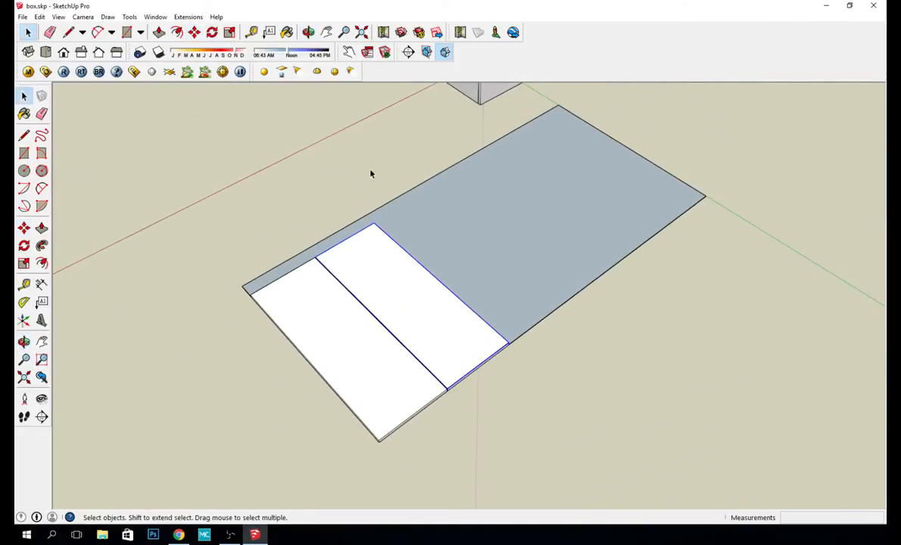
{"action": "middle_click_drag", "start_coordinate": [370, 171], "coordinate": [499, 89]}
{"action": "middle_click_drag", "start_coordinate": [430, 187], "coordinate": [558, 300], "text": "shift"}
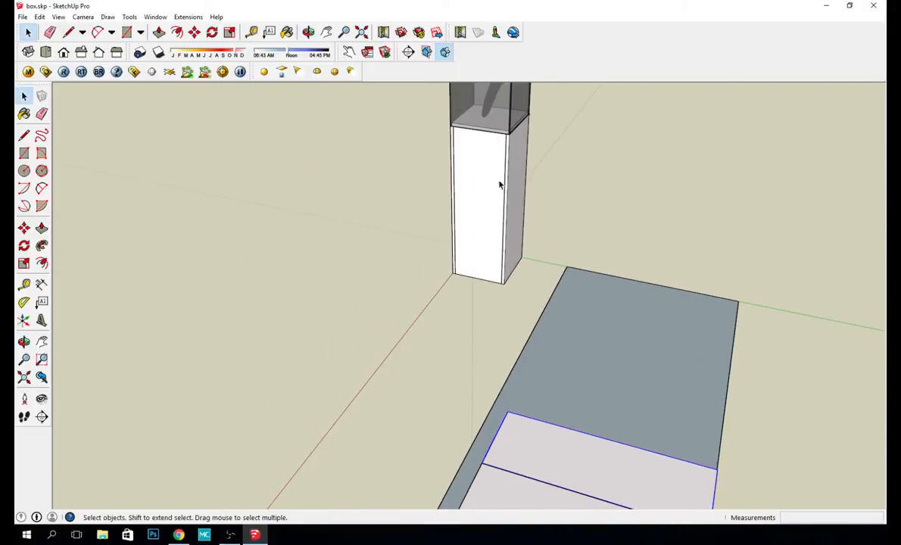
{"action": "middle_click_drag", "start_coordinate": [485, 223], "coordinate": [595, 185]}
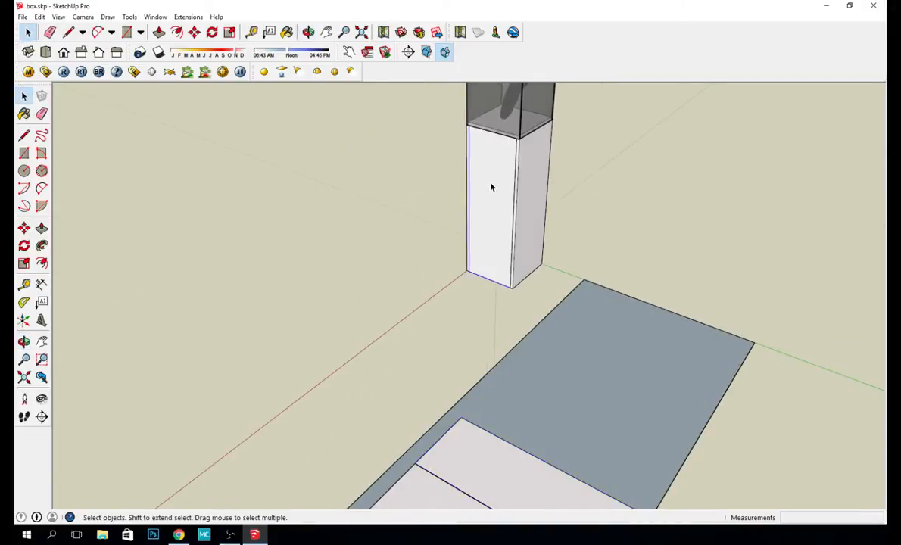
{"action": "key", "text": "m"}
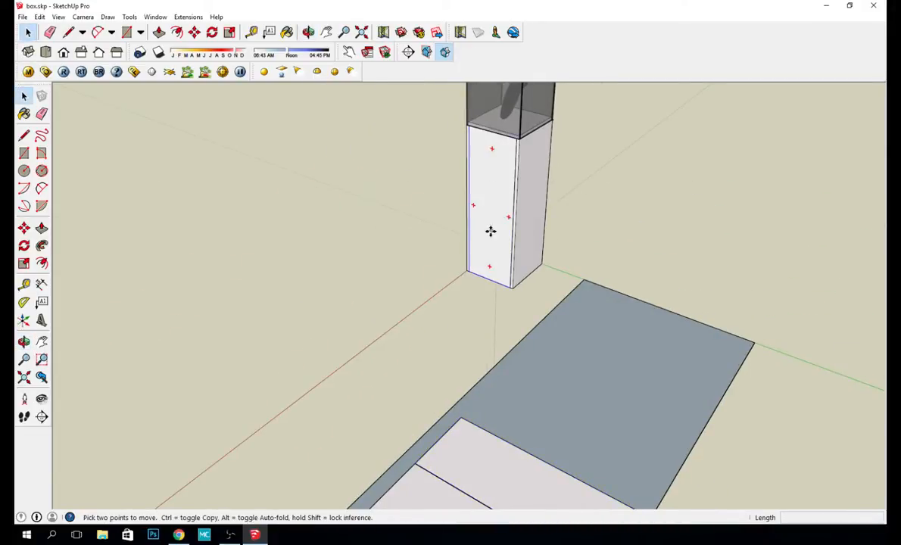
{"action": "key", "text": "ctrl"}
{"action": "left_click", "coordinate": [480, 275]}
{"action": "middle_click_drag", "start_coordinate": [663, 392], "coordinate": [459, 201]}
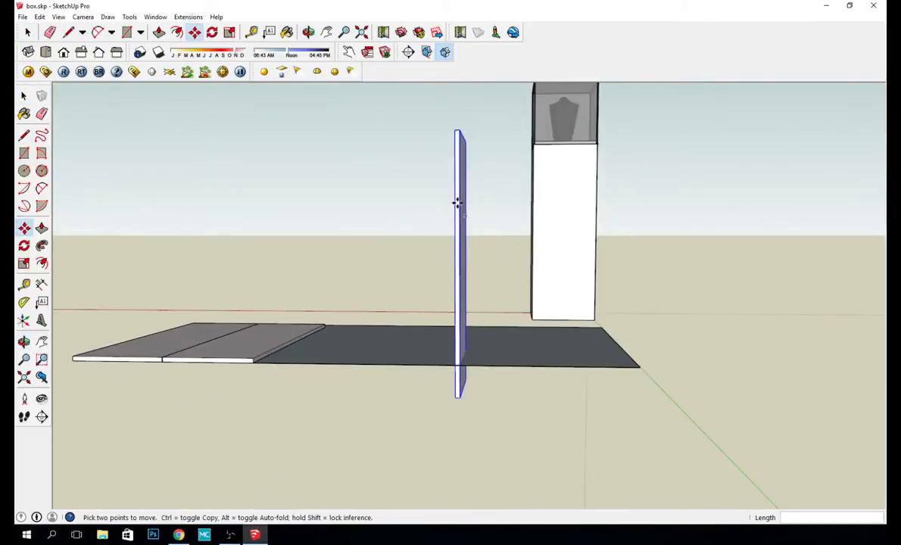
Step: Rotate the copied side panel flat over the free area of the sheet
{"action": "left_click", "coordinate": [456, 156]}
{"action": "left_click", "coordinate": [558, 269]}
{"action": "middle_click_drag", "start_coordinate": [428, 231], "coordinate": [486, 364]}
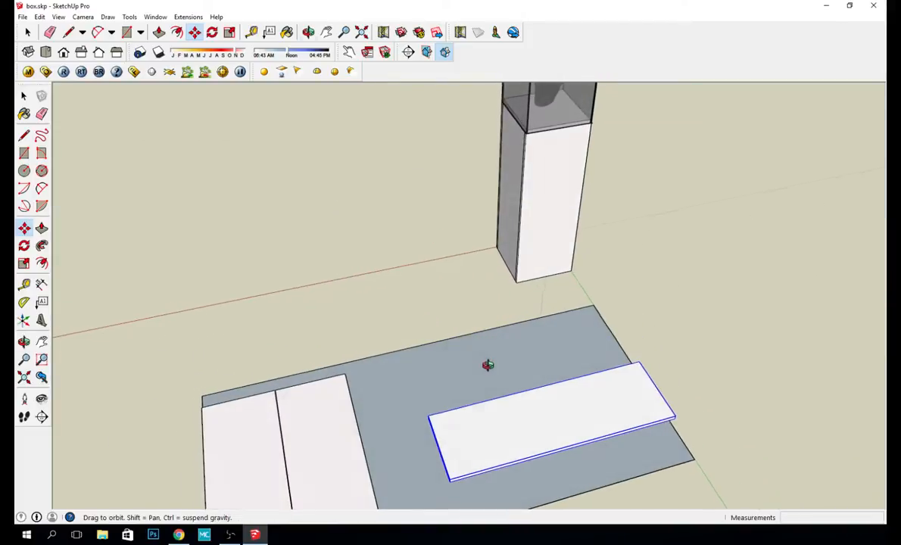
Step: Rotate the flat copied panel within the sheet's plane so its long sides run parallel to the other two panels
{"action": "left_click", "coordinate": [635, 390]}
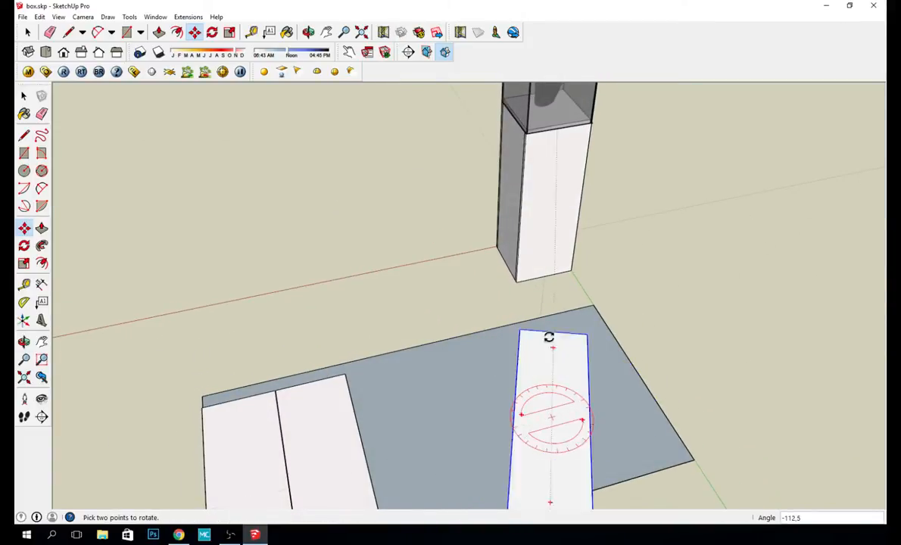
{"action": "left_click", "coordinate": [506, 327]}
{"action": "key", "text": "space"}
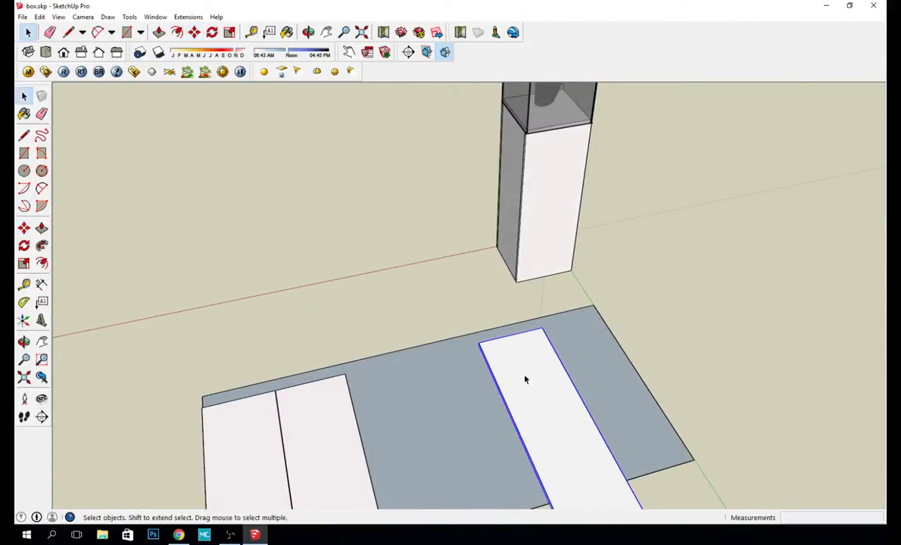
Step: Move the rotated third panel by its lower corner closer to the second panel, near the sheet's front edge
{"action": "middle_click_drag", "start_coordinate": [524, 375], "coordinate": [332, 294]}
{"action": "scroll", "coordinate": [320, 384], "scroll_direction": "up", "scroll_amount": 4}
{"action": "scroll", "coordinate": [313, 354], "scroll_direction": "down", "scroll_amount": 3}
{"action": "key", "text": "m"}
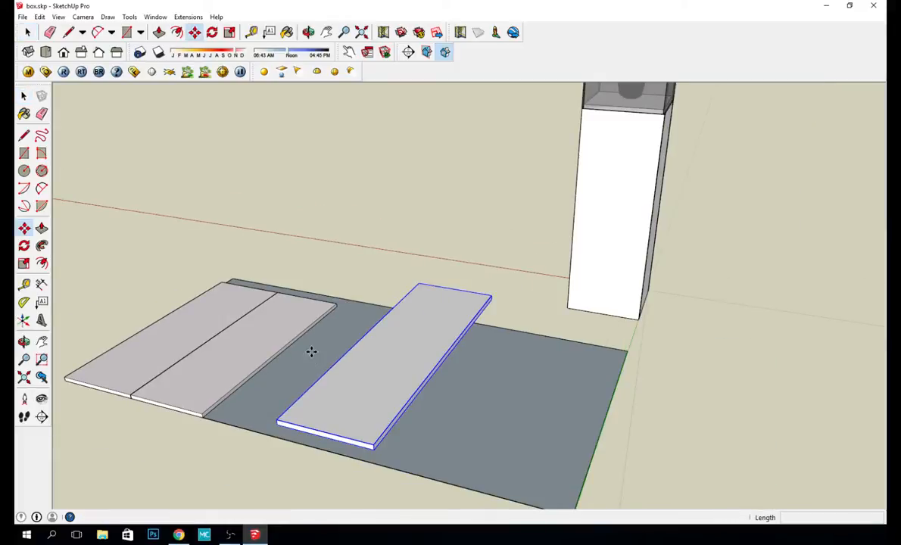
{"action": "left_click", "coordinate": [278, 423]}
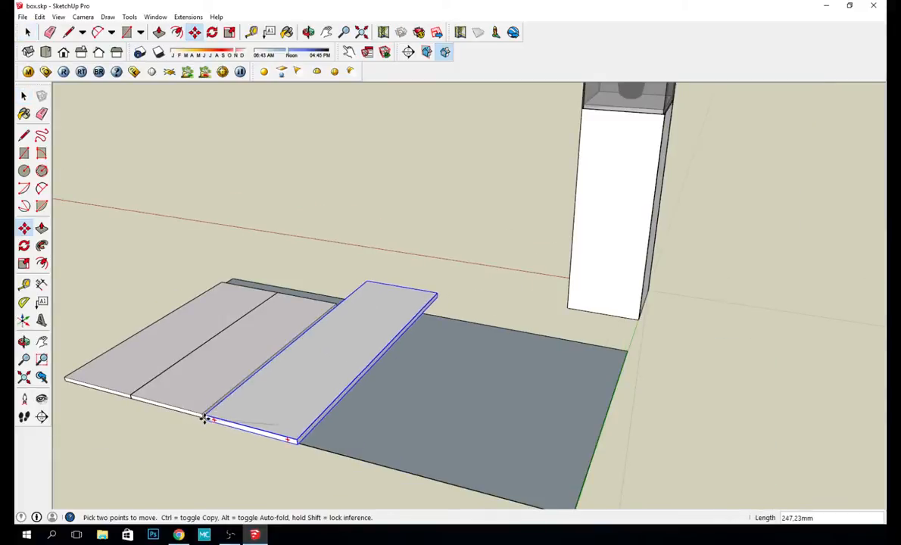
{"action": "left_click", "coordinate": [238, 423]}
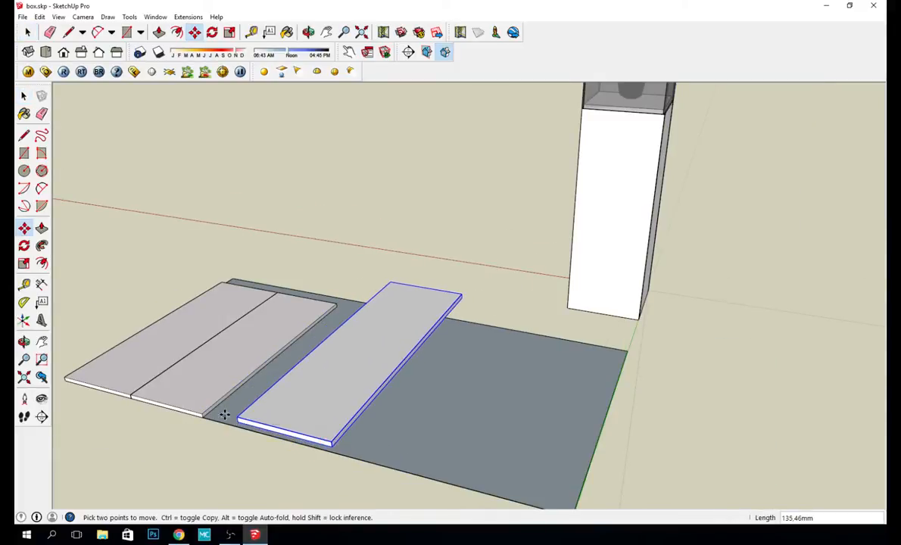
Step: Move the third panel by its lower corner onto the second panel's adjoining lower corner at the sheet's edge
{"action": "middle_click_drag", "start_coordinate": [238, 423], "coordinate": [399, 294]}
{"action": "left_click", "coordinate": [504, 251]}
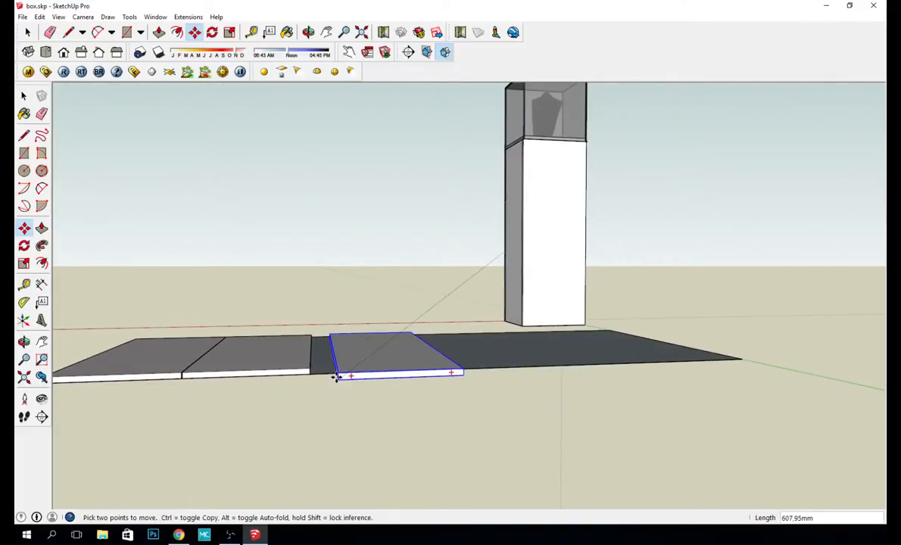
{"action": "scroll", "coordinate": [307, 371], "scroll_direction": "up", "scroll_amount": 6}
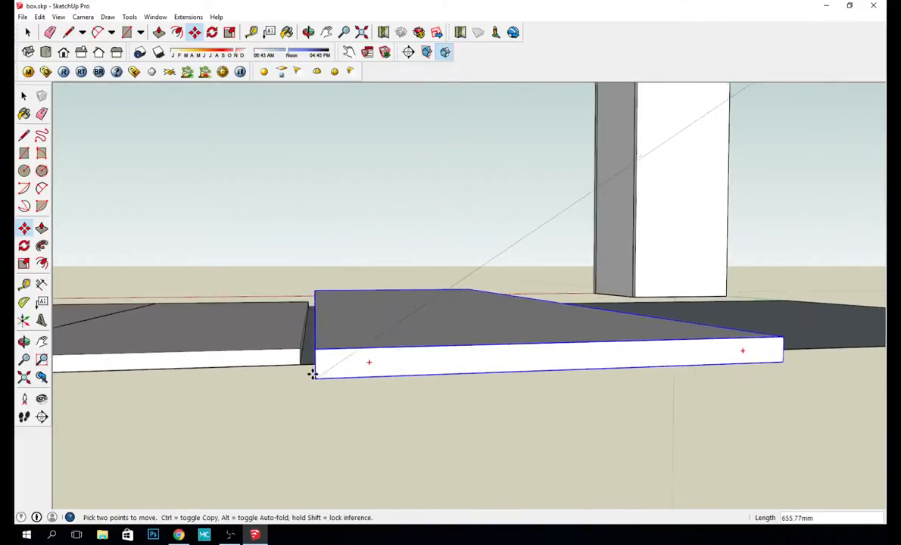
{"action": "middle_click_drag", "start_coordinate": [310, 364], "coordinate": [474, 339]}
{"action": "middle_click_drag", "start_coordinate": [713, 327], "coordinate": [691, 318]}
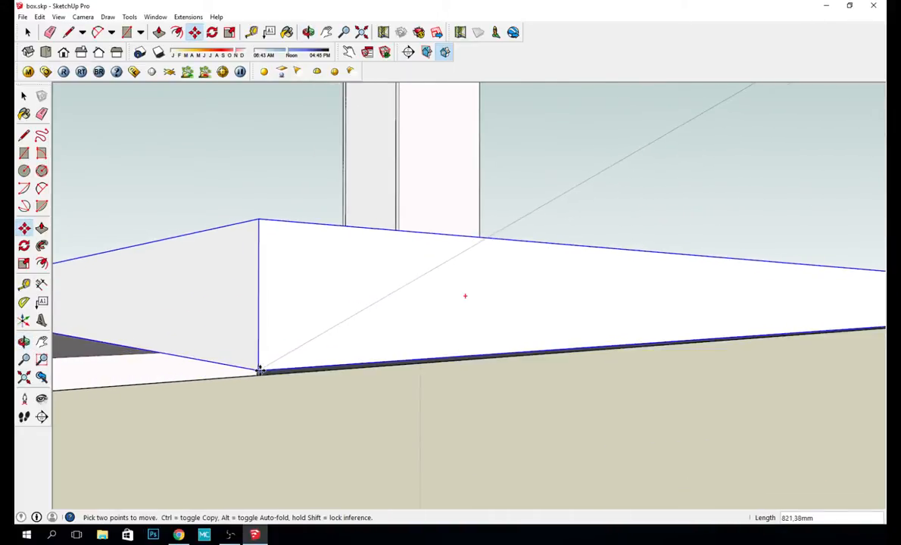
{"action": "middle_click_drag", "start_coordinate": [327, 364], "coordinate": [296, 481]}
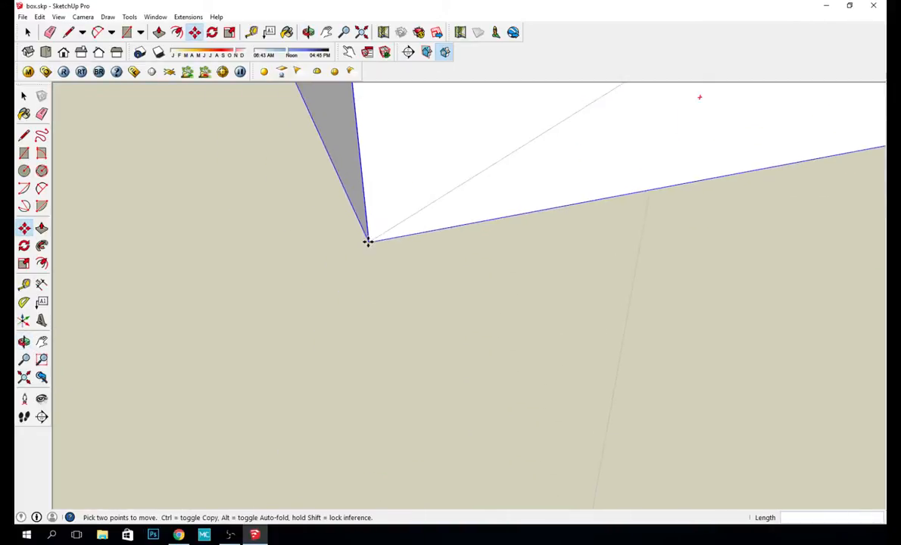
{"action": "scroll", "coordinate": [378, 233], "scroll_direction": "down", "scroll_amount": 7}
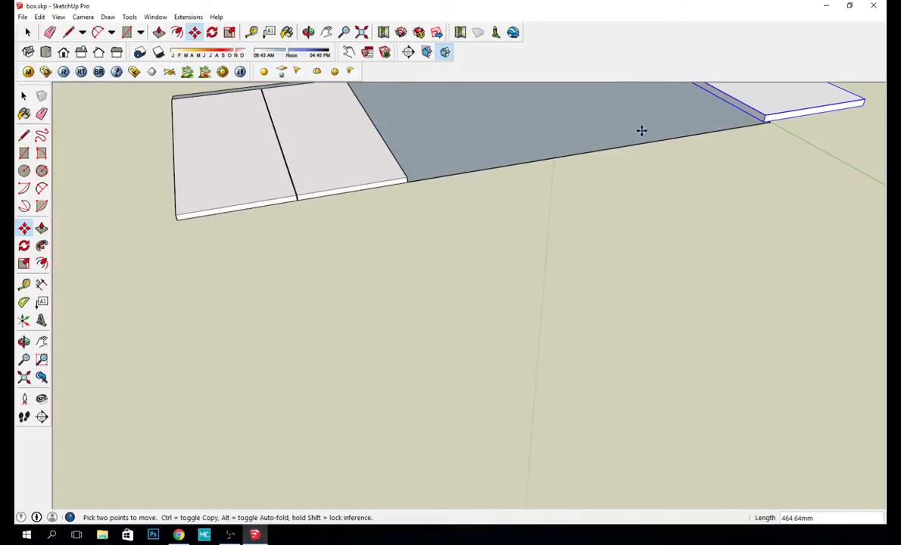
{"action": "middle_click_drag", "start_coordinate": [641, 131], "coordinate": [656, 298]}
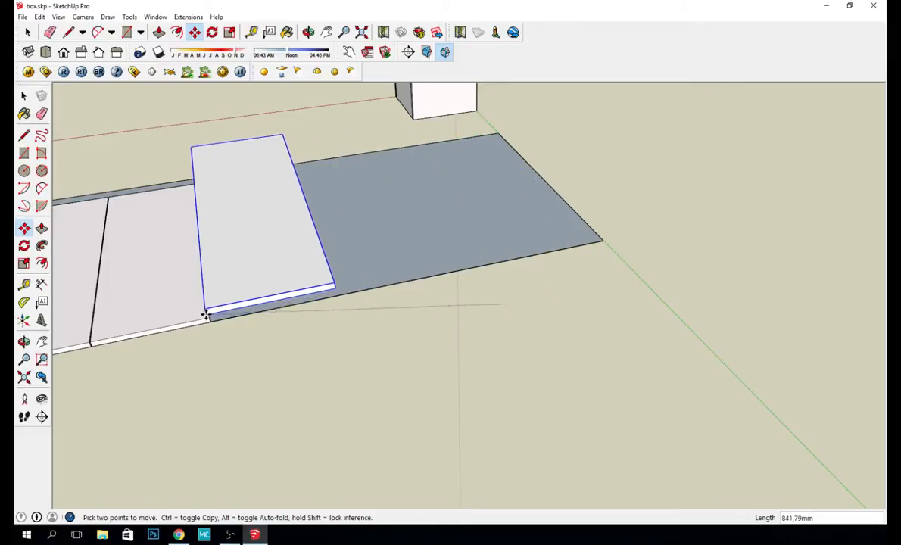
{"action": "middle_click_drag", "start_coordinate": [203, 314], "coordinate": [227, 287]}
{"action": "middle_click_drag", "start_coordinate": [233, 361], "coordinate": [184, 267]}
{"action": "scroll", "coordinate": [389, 214], "scroll_direction": "up", "scroll_amount": 4}
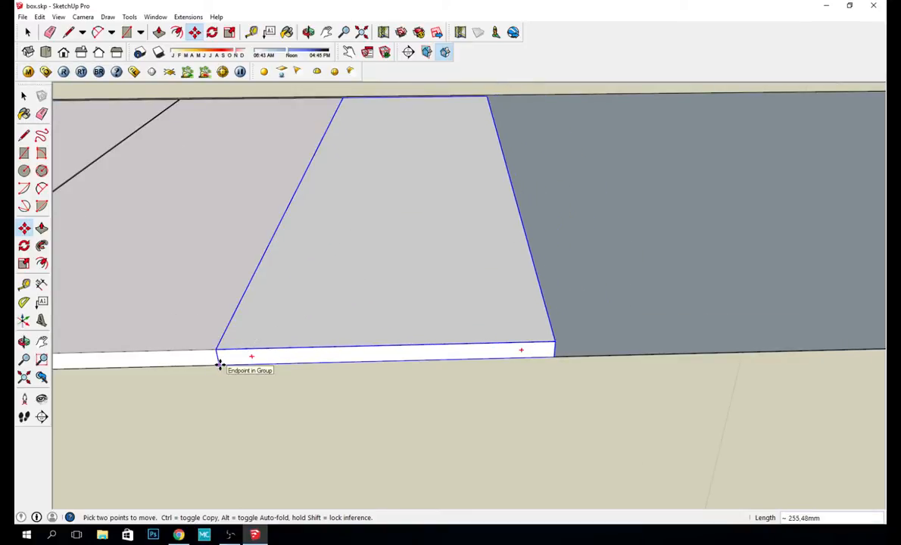
{"action": "left_click", "coordinate": [219, 365]}
Step: Move the third panel 3 mm along the sheet's edge away from the second panel and try to multiply the move by *2
{"action": "left_click", "coordinate": [218, 365]}
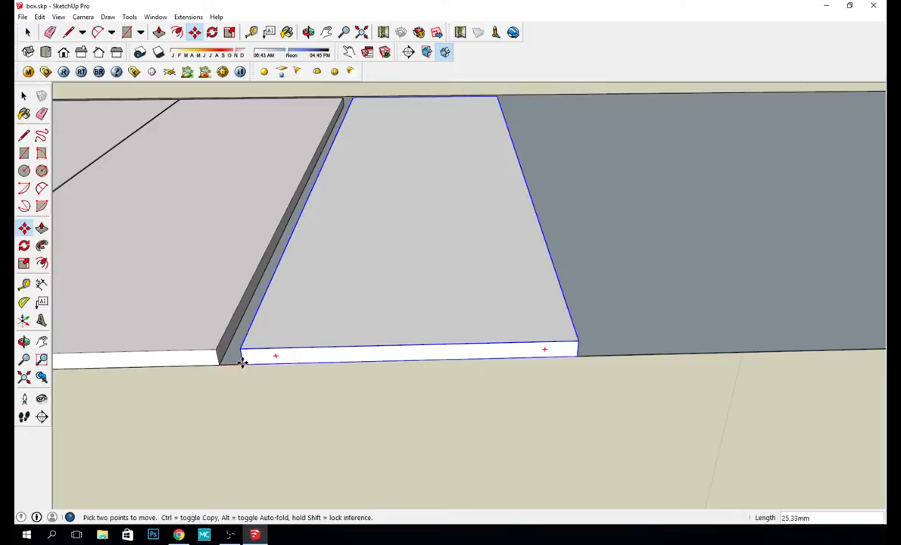
{"action": "key", "text": "Escape"}
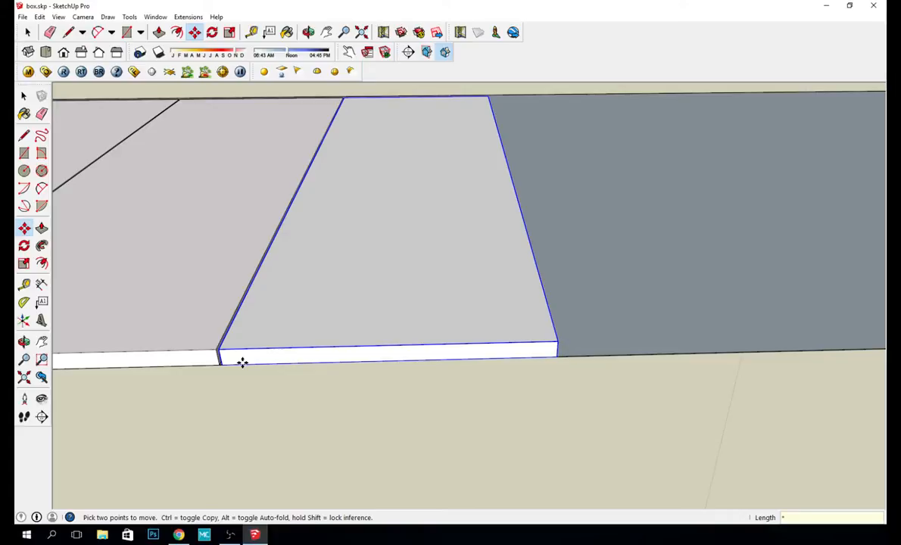
{"action": "type", "text": "2"}
{"action": "key", "text": "Return"}
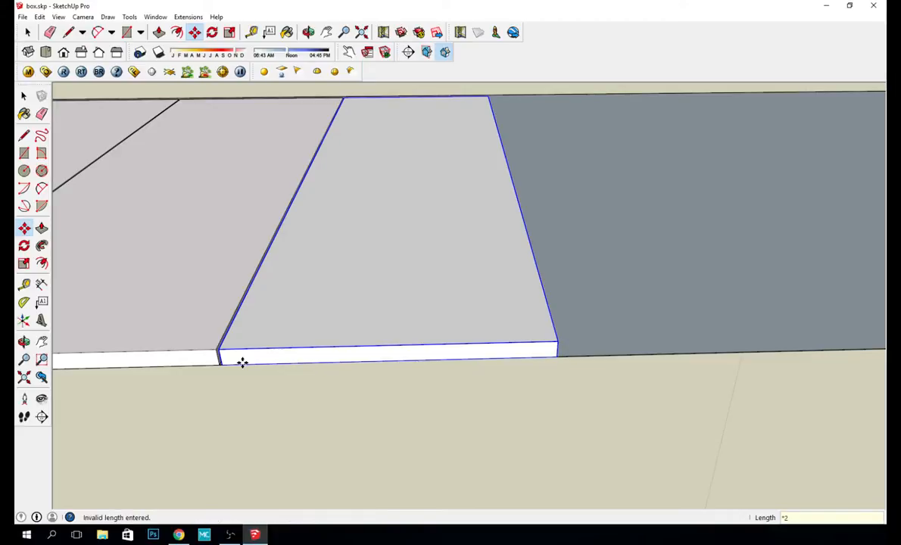
Step: Copy the third panel along the sheet's edge with a 3 mm gap and repeat the copy with a *5 array
{"action": "scroll", "coordinate": [242, 361], "scroll_direction": "down", "scroll_amount": 5}
{"action": "scroll", "coordinate": [507, 292], "scroll_direction": "up", "scroll_amount": 1}
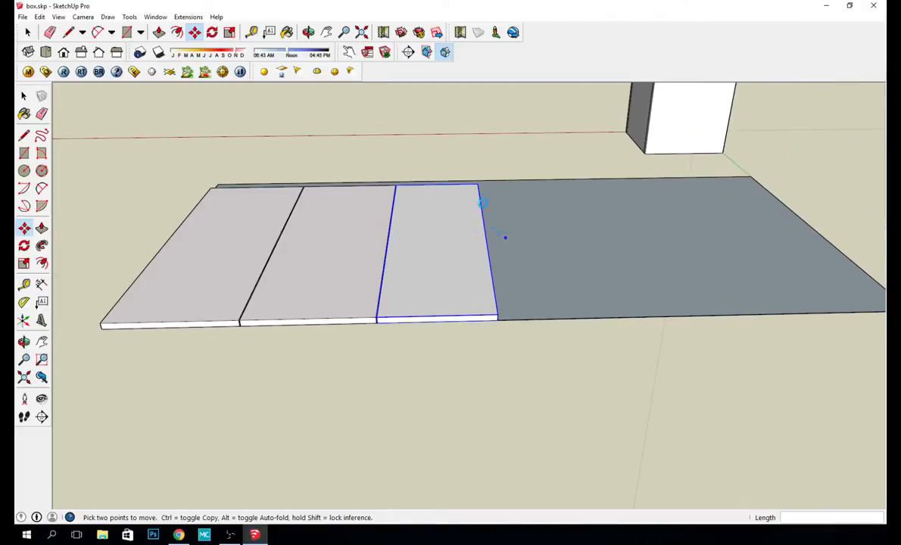
{"action": "key", "text": "space"}
{"action": "left_click", "coordinate": [440, 297]}
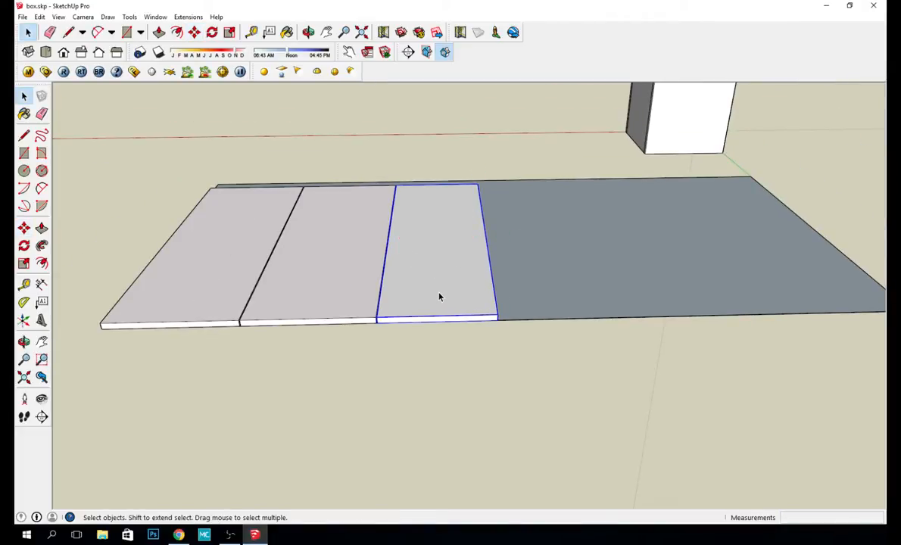
{"action": "key", "text": "m"}
{"action": "scroll", "coordinate": [391, 333], "scroll_direction": "up", "scroll_amount": 2}
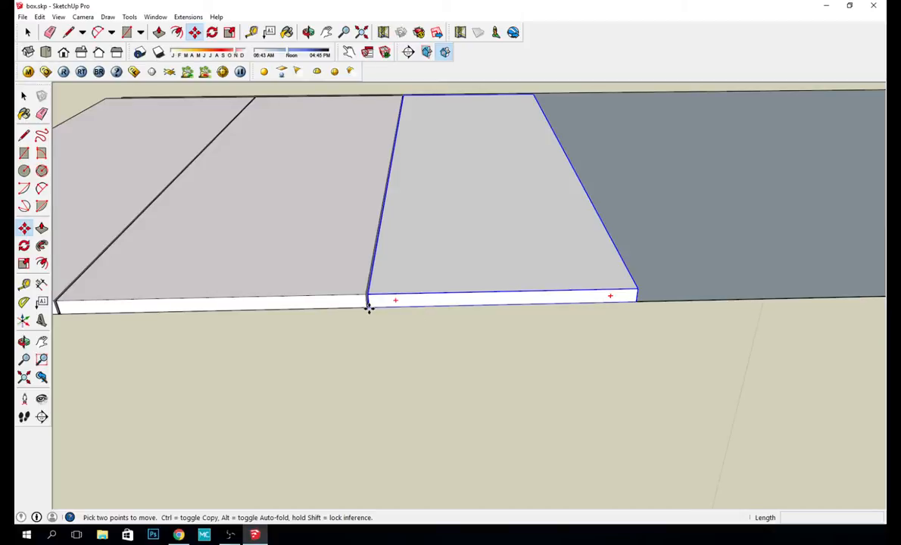
{"action": "key", "text": "ctrl"}
{"action": "left_click", "coordinate": [369, 307]}
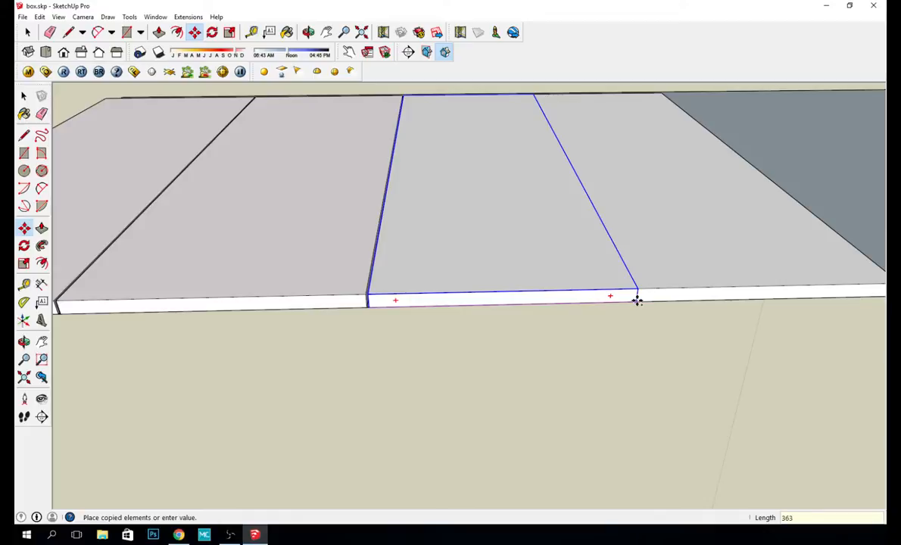
{"action": "left_click", "coordinate": [636, 300]}
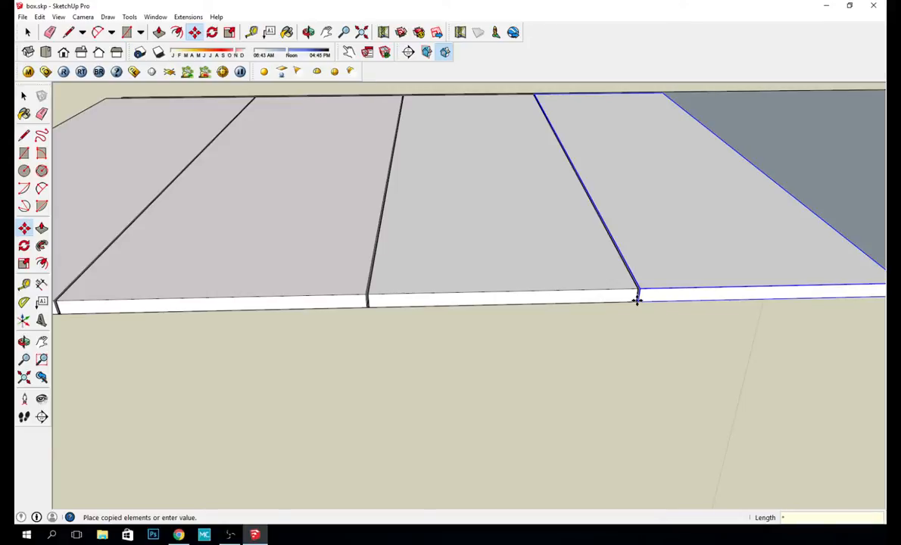
{"action": "key", "text": "Return"}
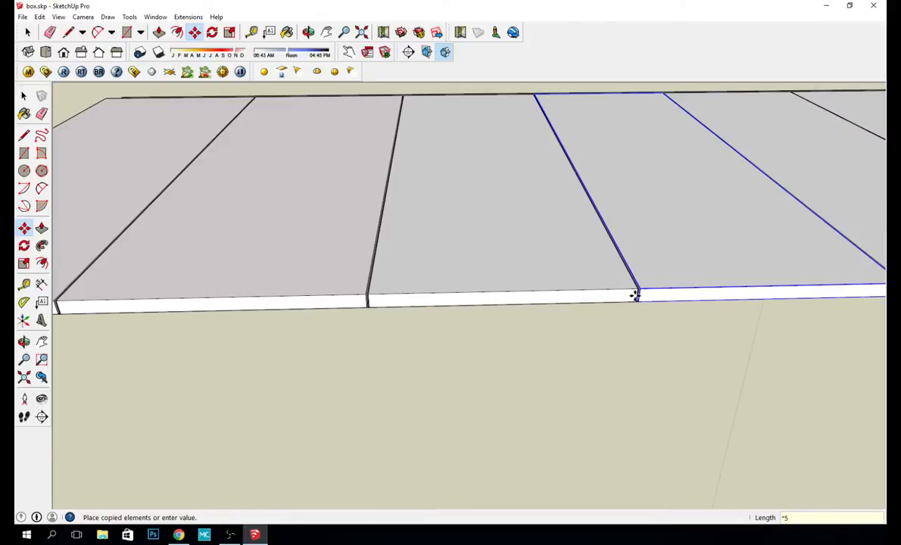
Step: Delete the last four arrayed panels so that only four panels remain on the sheet
{"action": "scroll", "coordinate": [636, 296], "scroll_direction": "down", "scroll_amount": 4}
{"action": "middle_click_drag", "start_coordinate": [699, 269], "coordinate": [566, 233]}
{"action": "scroll", "coordinate": [728, 294], "scroll_direction": "down", "scroll_amount": 3}
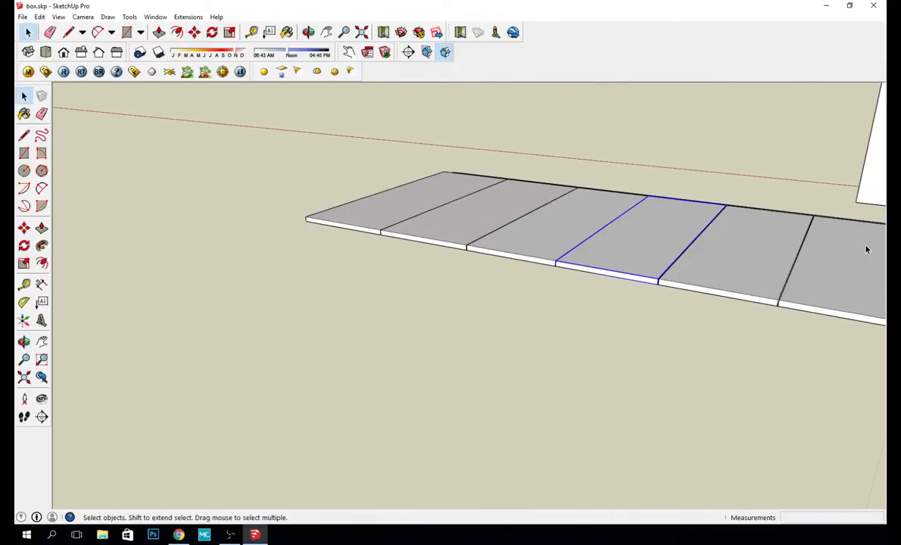
{"action": "middle_click_drag", "start_coordinate": [867, 250], "coordinate": [654, 264]}
{"action": "left_click", "coordinate": [806, 318]}
{"action": "key", "text": "Delete"}
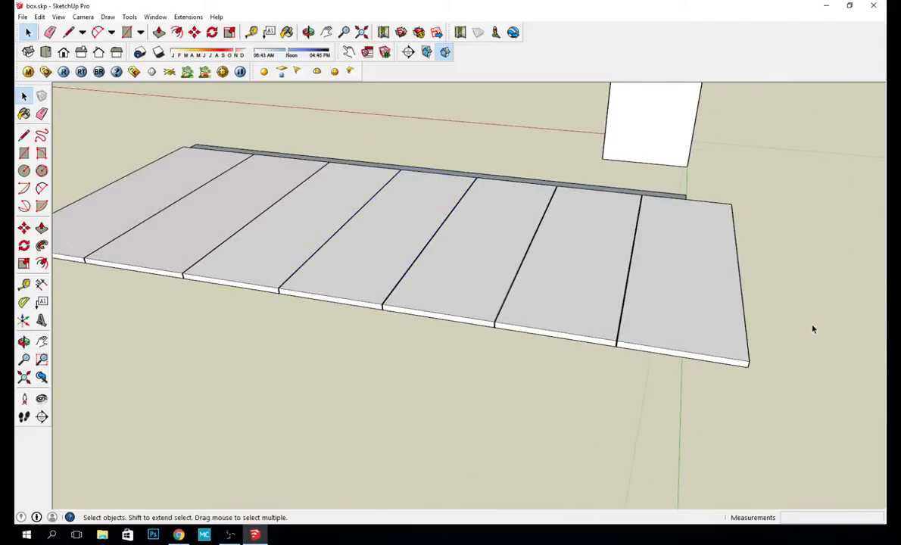
{"action": "left_click", "coordinate": [686, 297]}
{"action": "key", "text": "Delete"}
{"action": "left_click", "coordinate": [564, 271]}
{"action": "key", "text": "Delete"}
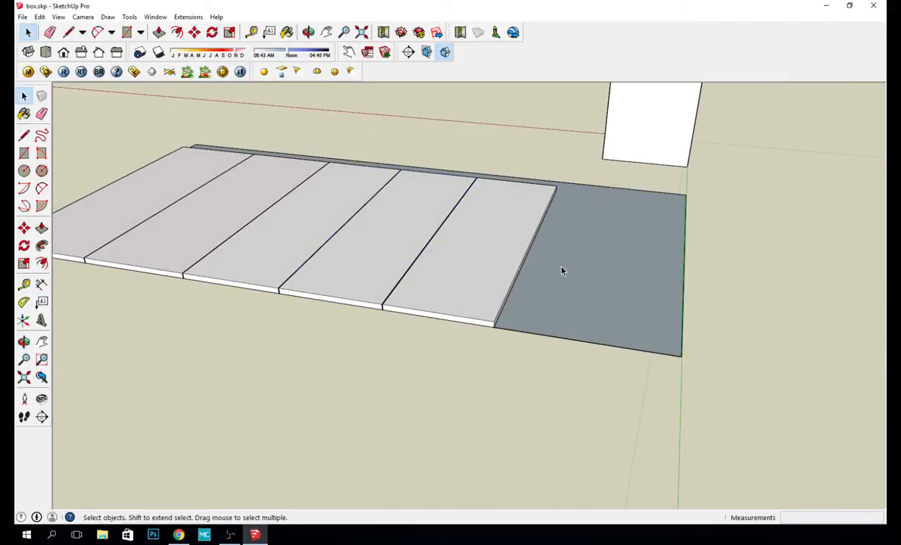
{"action": "left_click", "coordinate": [482, 276]}
{"action": "key", "text": "Delete"}
Step: Dimension the widths of the first and second panels along the sheet's front edge
{"action": "middle_click_drag", "start_coordinate": [468, 271], "coordinate": [695, 444]}
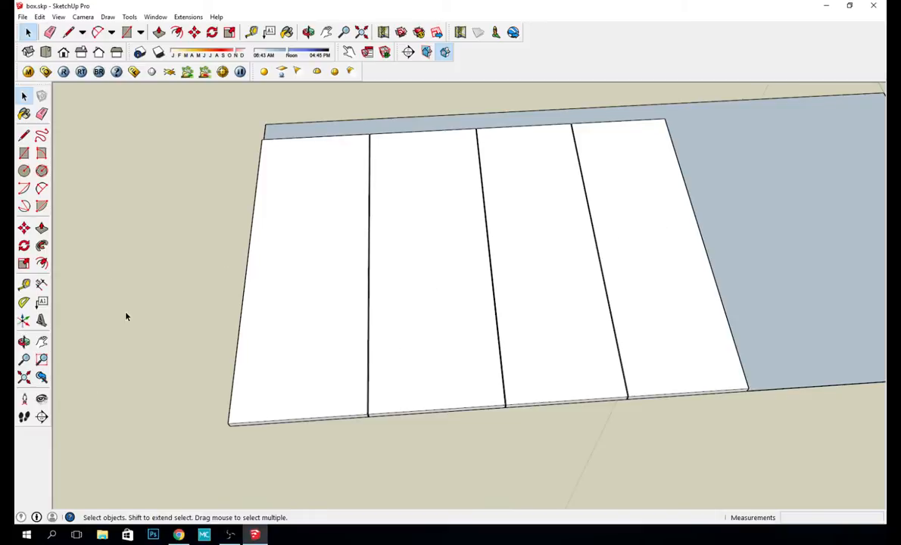
{"action": "left_click", "coordinate": [43, 286]}
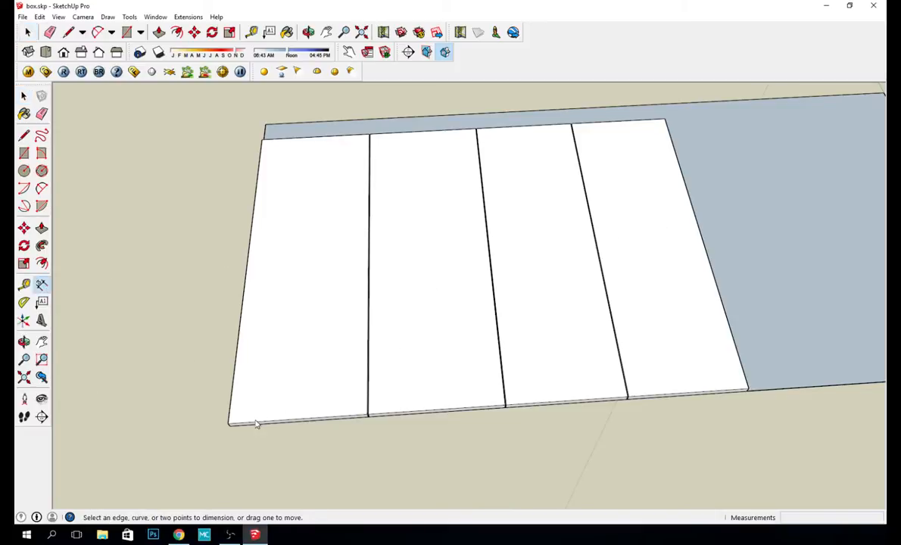
{"action": "left_click", "coordinate": [228, 424]}
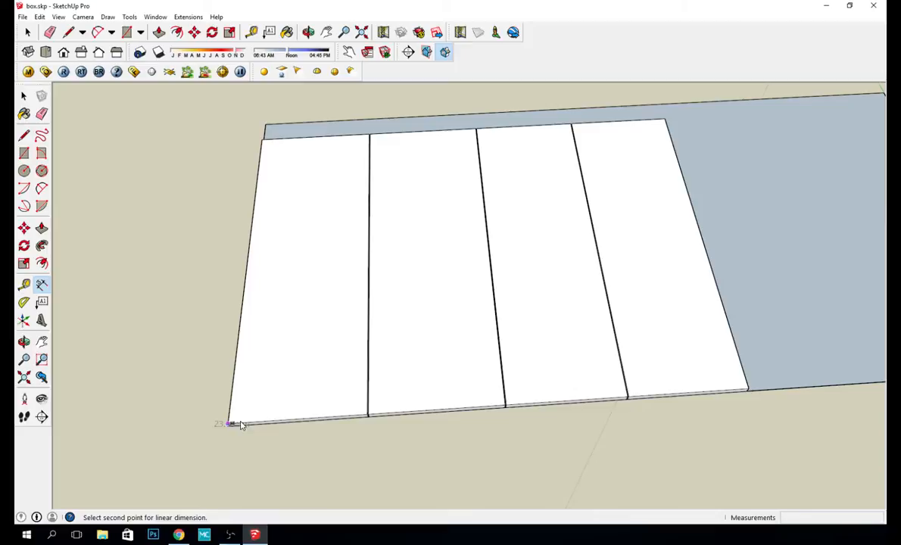
{"action": "left_click", "coordinate": [367, 417]}
{"action": "left_click", "coordinate": [368, 466]}
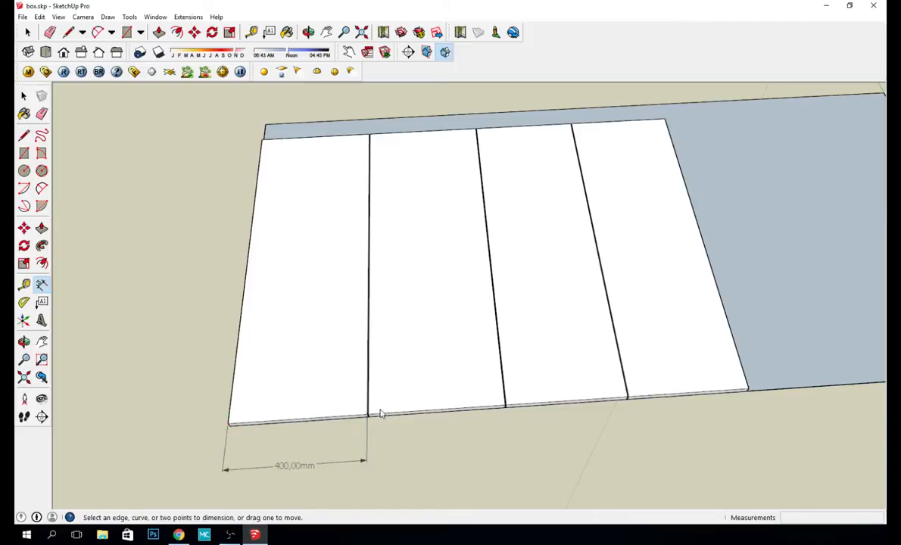
{"action": "left_click", "coordinate": [370, 415]}
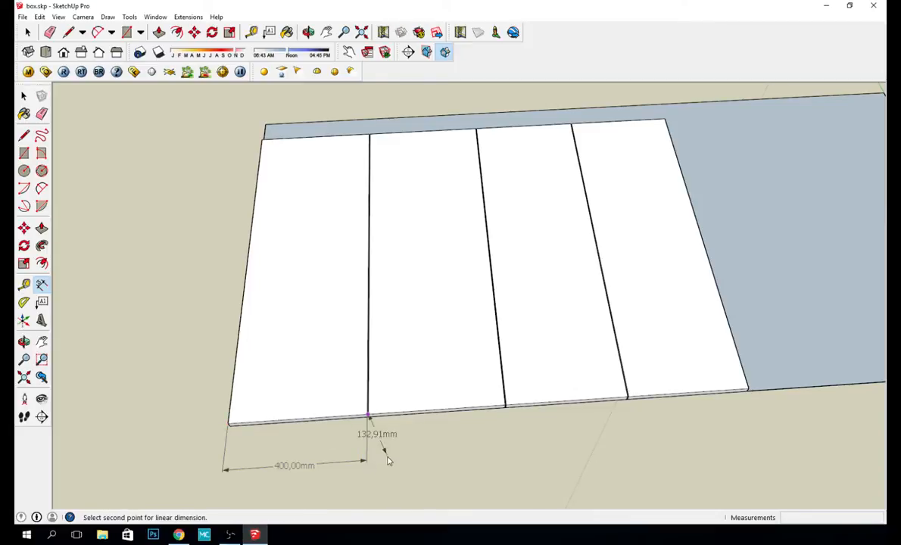
{"action": "left_click", "coordinate": [504, 407]}
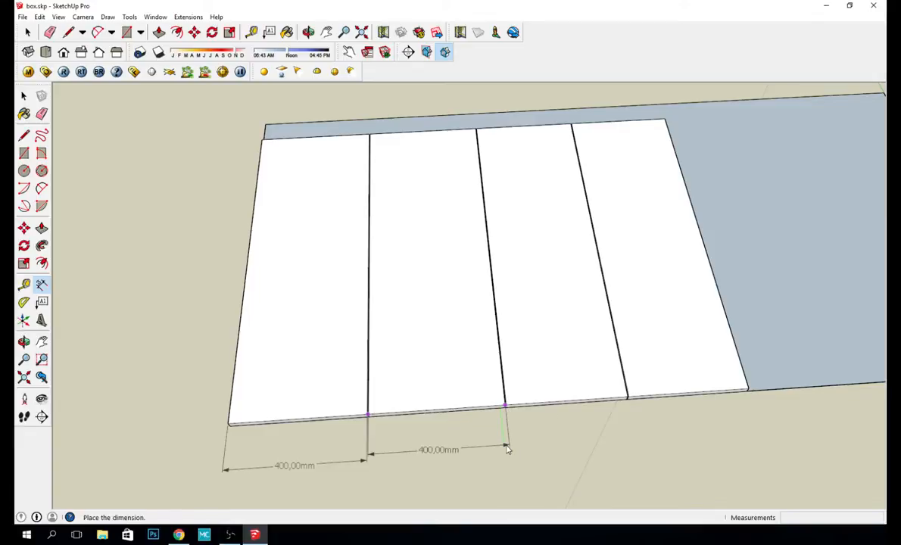
{"action": "left_click", "coordinate": [507, 453]}
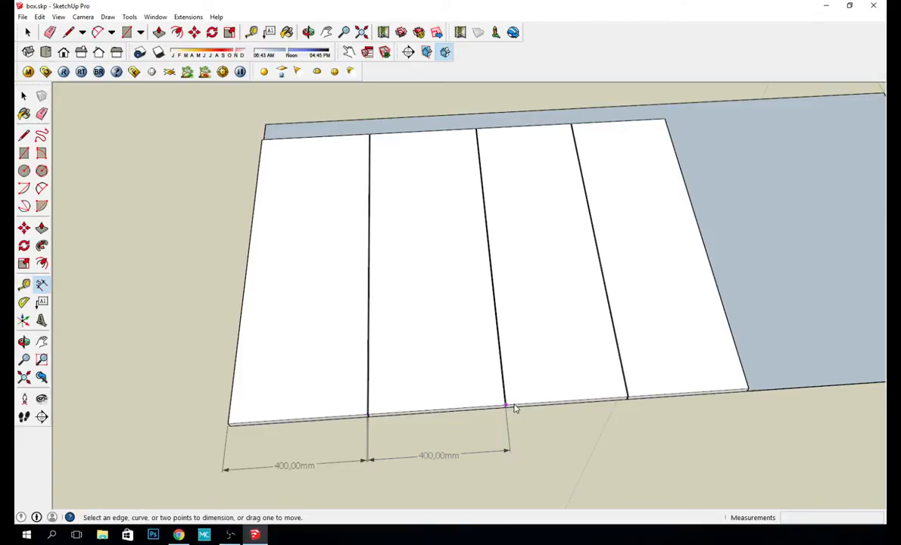
Step: Dimension the third panel's width along the sheet's front edge, in line with the previous dimensions
{"action": "left_click", "coordinate": [625, 398]}
{"action": "left_click", "coordinate": [509, 407]}
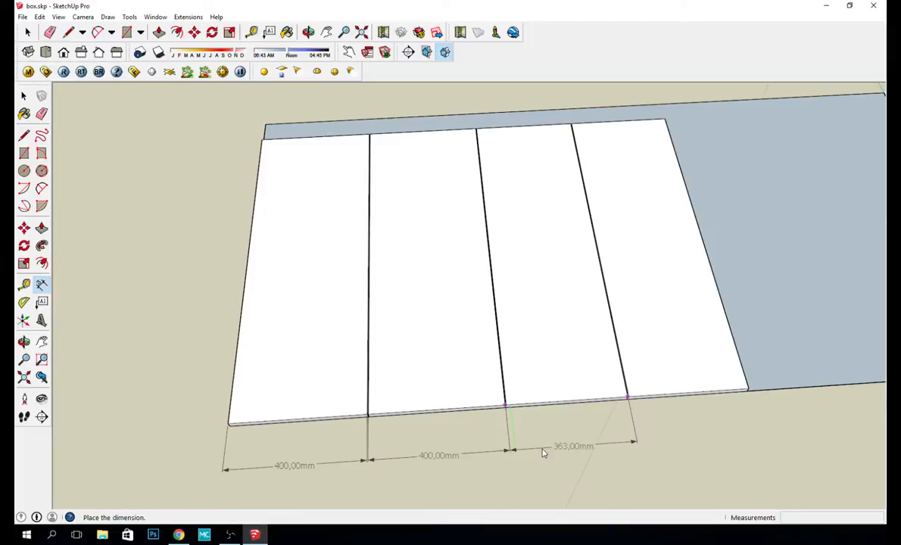
{"action": "left_click", "coordinate": [561, 442]}
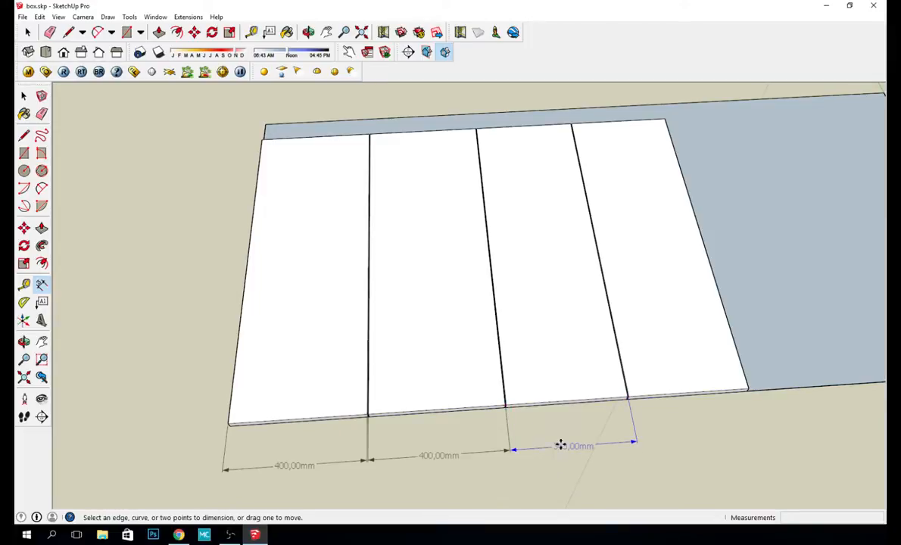
{"action": "left_click", "coordinate": [627, 398]}
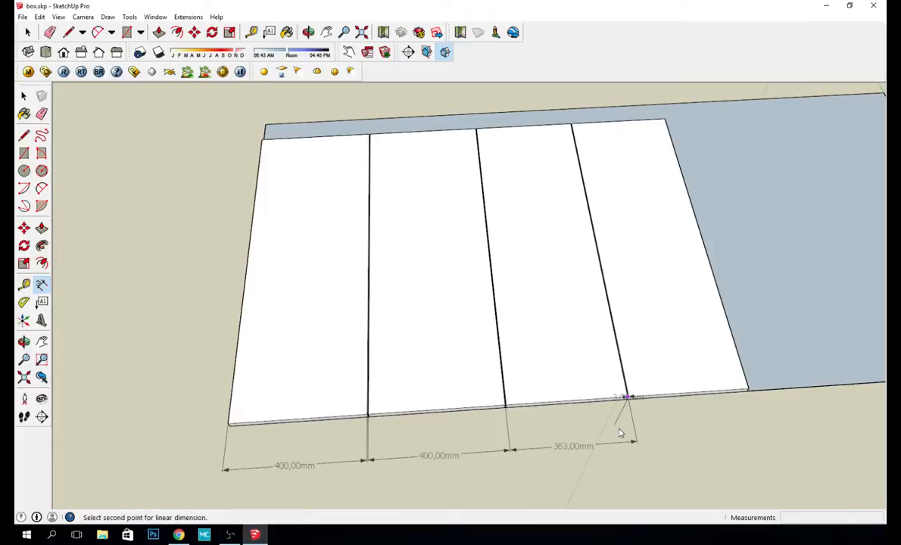
{"action": "key", "text": "Escape"}
{"action": "scroll", "coordinate": [534, 390], "scroll_direction": "up", "scroll_amount": 5}
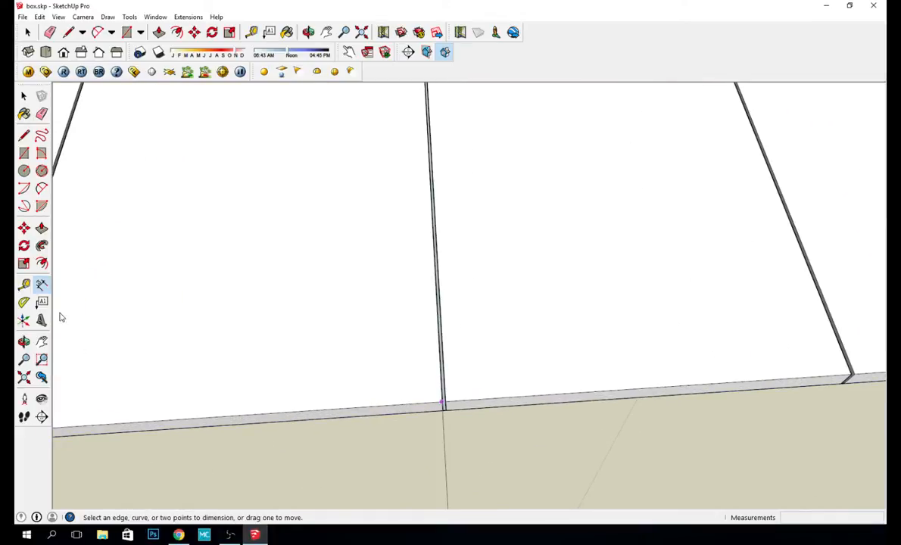
Step: Dimension the third panel between its two front corners, placing the dimension beside the two 400 mm ones
{"action": "left_click", "coordinate": [445, 405]}
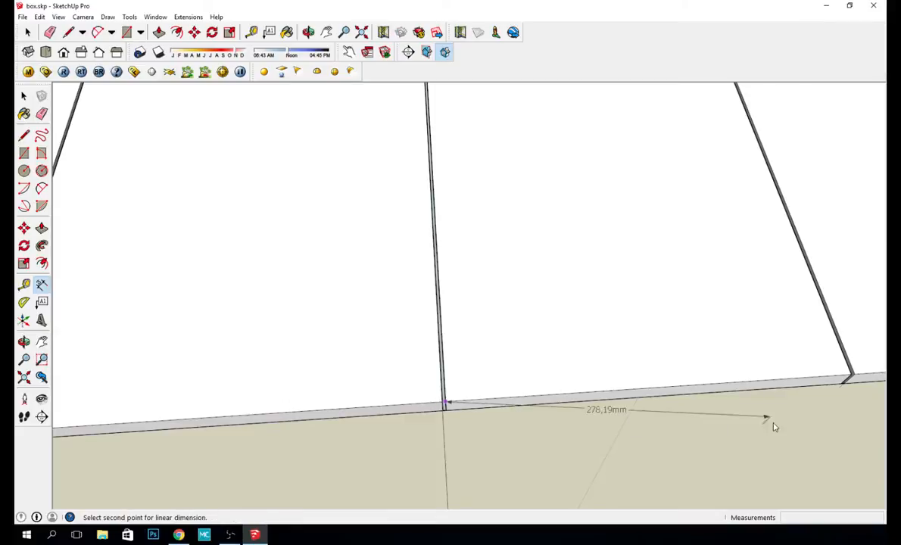
{"action": "left_click", "coordinate": [848, 379]}
{"action": "scroll", "coordinate": [696, 484], "scroll_direction": "down", "scroll_amount": 2}
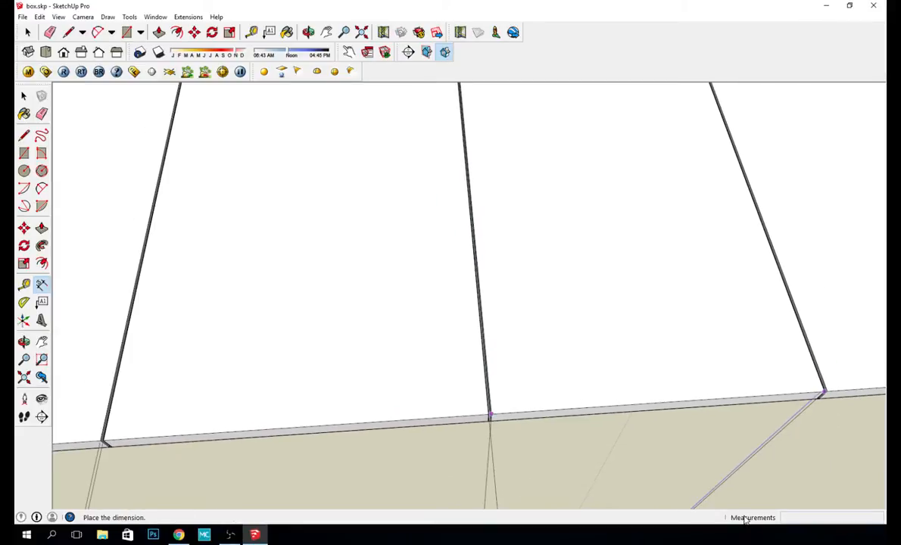
{"action": "scroll", "coordinate": [685, 436], "scroll_direction": "up", "scroll_amount": 2}
{"action": "scroll", "coordinate": [685, 437], "scroll_direction": "down", "scroll_amount": 4}
{"action": "middle_click_drag", "start_coordinate": [699, 491], "coordinate": [669, 396]}
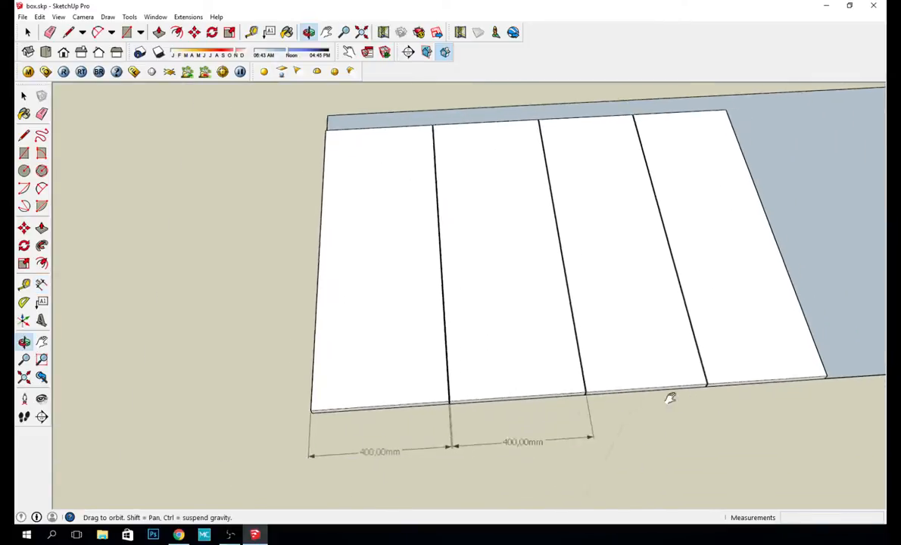
{"action": "scroll", "coordinate": [643, 386], "scroll_direction": "up", "scroll_amount": 3}
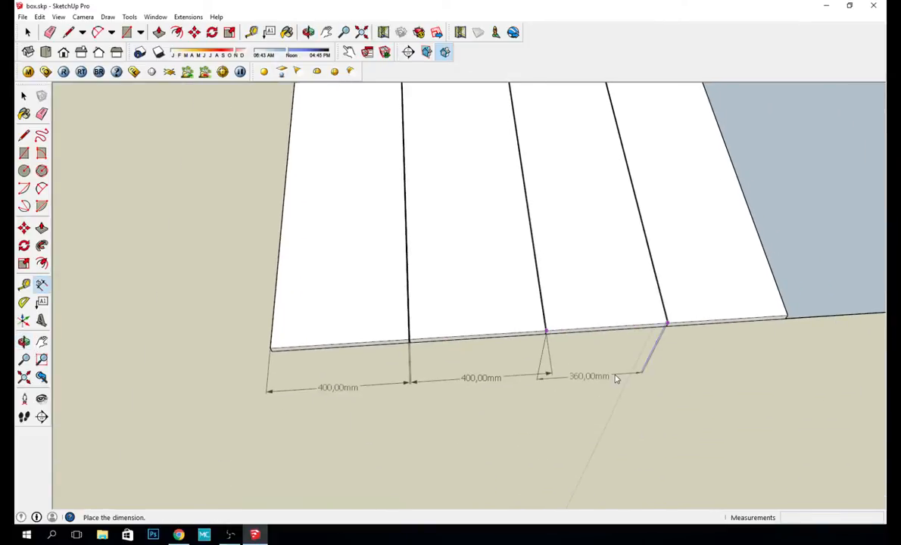
{"action": "left_click", "coordinate": [727, 361]}
Step: Dimension the fourth panel's width along the sheet's front edge, in line with the other panel dimensions
{"action": "middle_click_drag", "start_coordinate": [778, 342], "coordinate": [612, 330]}
{"action": "scroll", "coordinate": [485, 380], "scroll_direction": "up", "scroll_amount": 2}
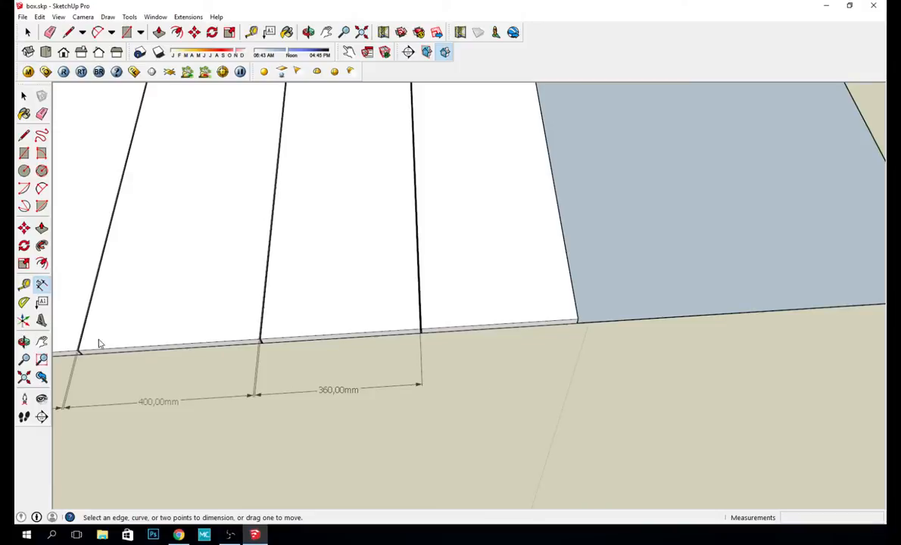
{"action": "left_click", "coordinate": [422, 330]}
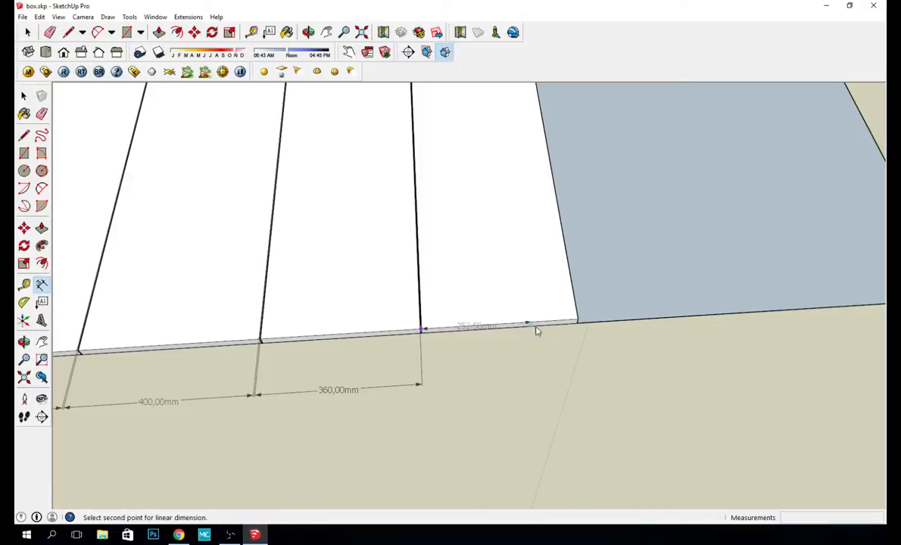
{"action": "left_click", "coordinate": [578, 323]}
{"action": "left_click", "coordinate": [581, 374]}
{"action": "scroll", "coordinate": [734, 368], "scroll_direction": "down", "scroll_amount": 2}
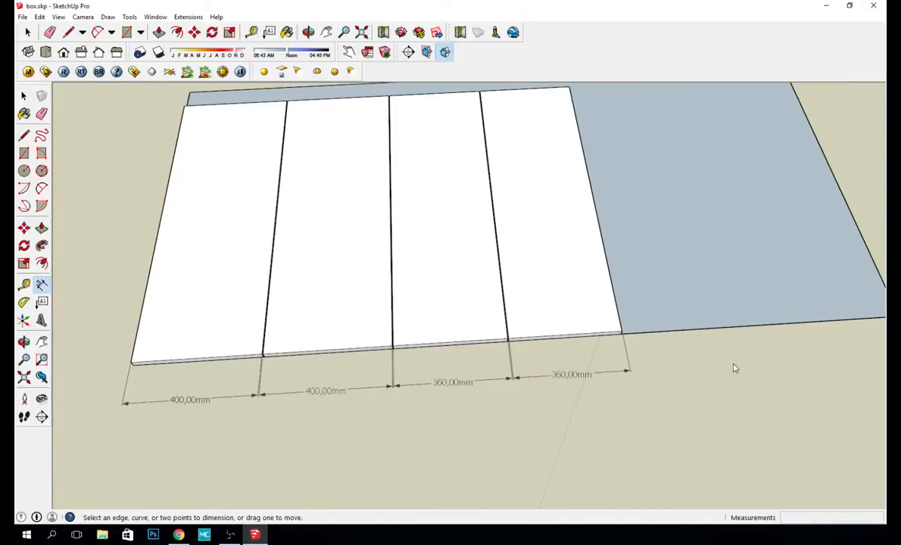
{"action": "scroll", "coordinate": [711, 355], "scroll_direction": "down", "scroll_amount": 2}
{"action": "key", "text": "space"}
Step: Copy the pedestal's bottom panel onto the free area of the sheet
{"action": "middle_click_drag", "start_coordinate": [852, 195], "coordinate": [622, 91]}
{"action": "scroll", "coordinate": [721, 255], "scroll_direction": "down", "scroll_amount": 2}
{"action": "scroll", "coordinate": [415, 180], "scroll_direction": "up", "scroll_amount": 3}
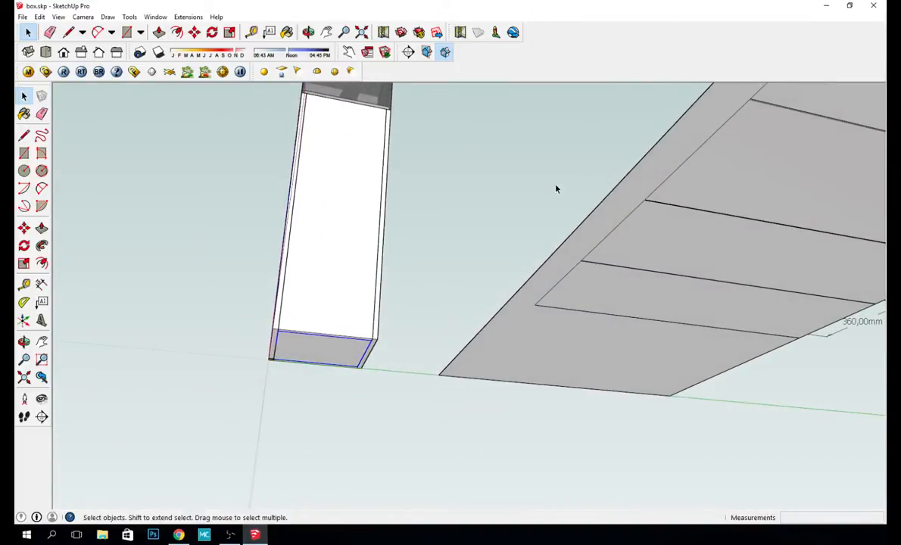
{"action": "middle_click_drag", "start_coordinate": [556, 189], "coordinate": [473, 356]}
{"action": "middle_click_drag", "start_coordinate": [622, 341], "coordinate": [539, 308]}
{"action": "scroll", "coordinate": [454, 363], "scroll_direction": "up", "scroll_amount": 3}
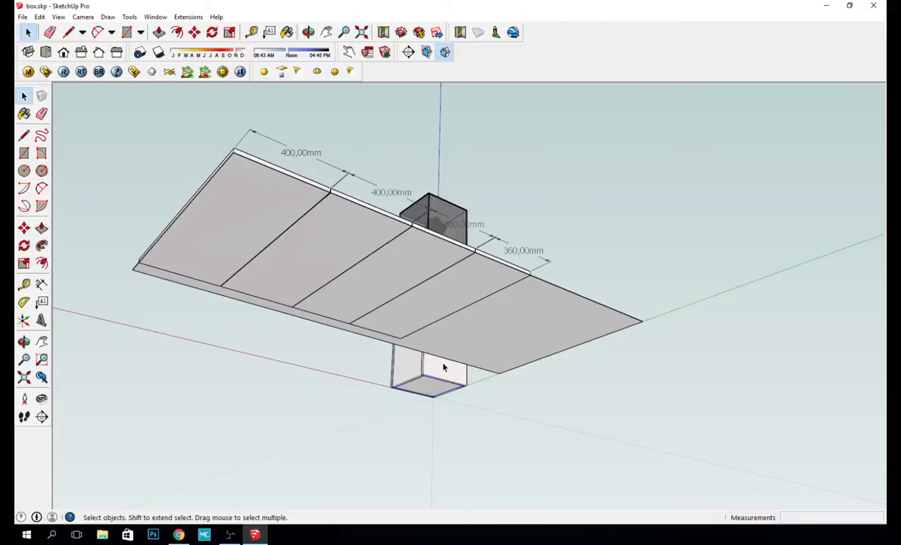
{"action": "key", "text": "m"}
{"action": "left_click", "coordinate": [425, 385]}
{"action": "key", "text": "ctrl"}
{"action": "middle_click_drag", "start_coordinate": [471, 348], "coordinate": [487, 396]}
{"action": "left_click", "coordinate": [493, 382]}
{"action": "key", "text": "space"}
{"action": "middle_click_drag", "start_coordinate": [555, 296], "coordinate": [463, 424]}
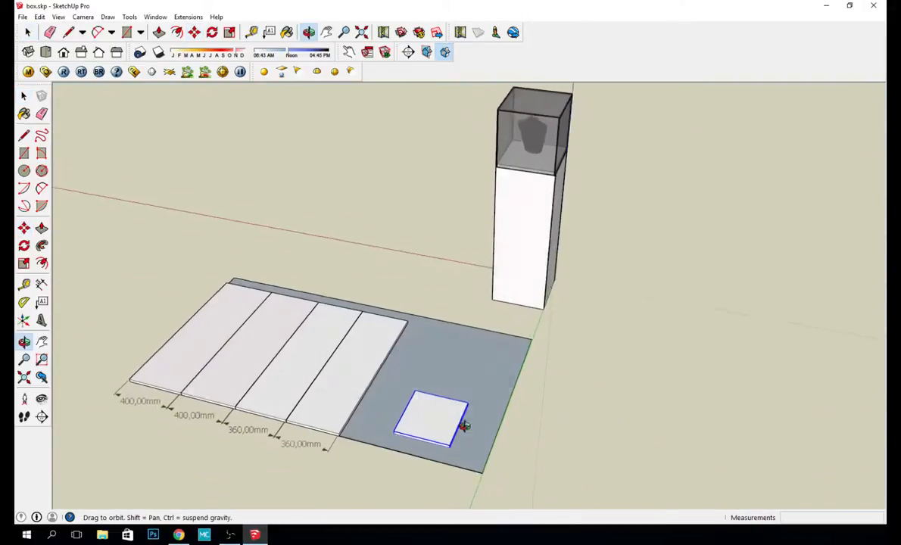
Step: Move the copied square panel by its corner to the fourth panel's front corner on the sheet's edge
{"action": "scroll", "coordinate": [318, 481], "scroll_direction": "up", "scroll_amount": 3}
{"action": "scroll", "coordinate": [437, 420], "scroll_direction": "up", "scroll_amount": 2}
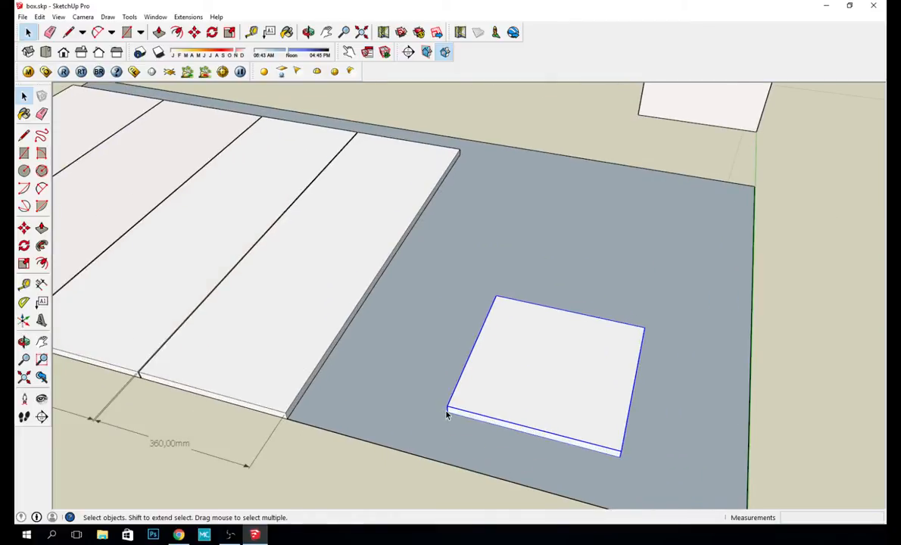
{"action": "key", "text": "m"}
{"action": "left_click", "coordinate": [447, 413]}
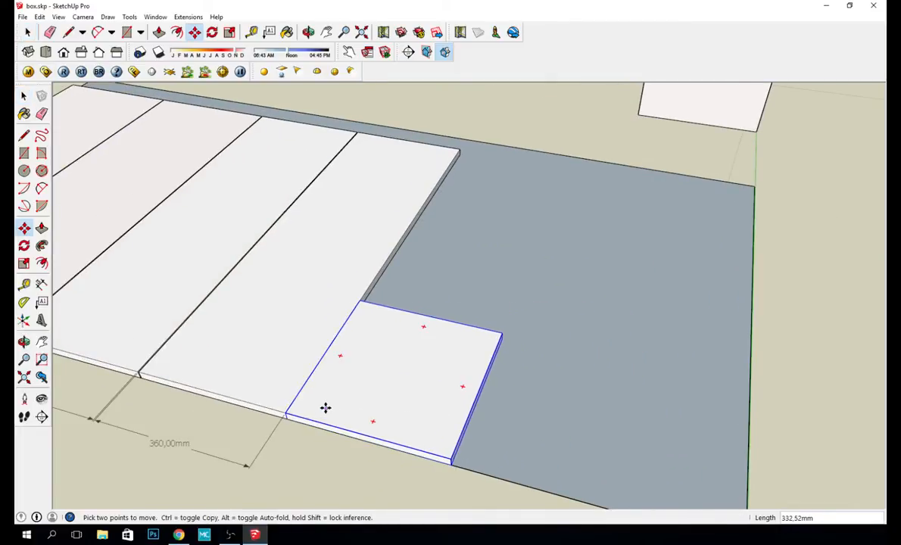
{"action": "left_click", "coordinate": [325, 407]}
{"action": "key", "text": "space"}
Step: Copy the square panel alongside itself across the sheet and snap the copy's corner against the first square
{"action": "middle_click_drag", "start_coordinate": [319, 403], "coordinate": [257, 370]}
{"action": "key", "text": "m"}
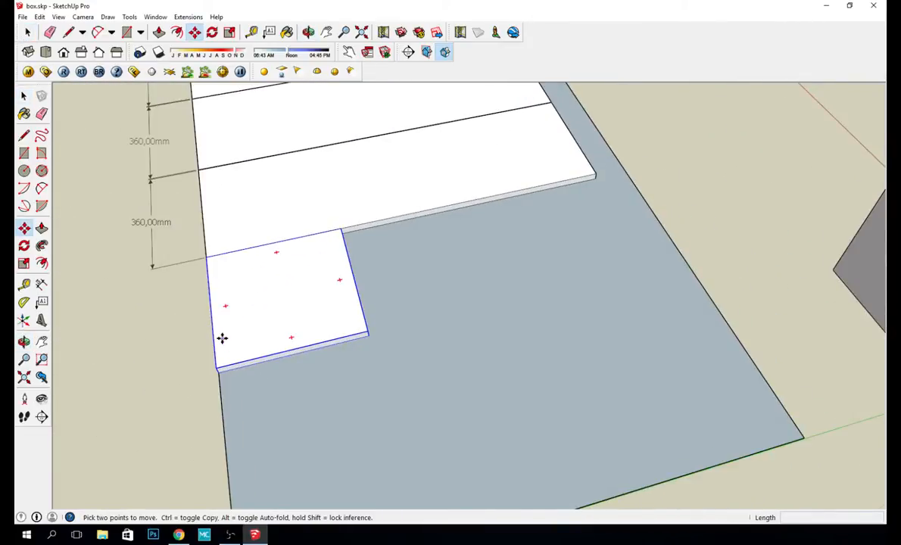
{"action": "left_click", "coordinate": [269, 331]}
{"action": "key", "text": "ctrl"}
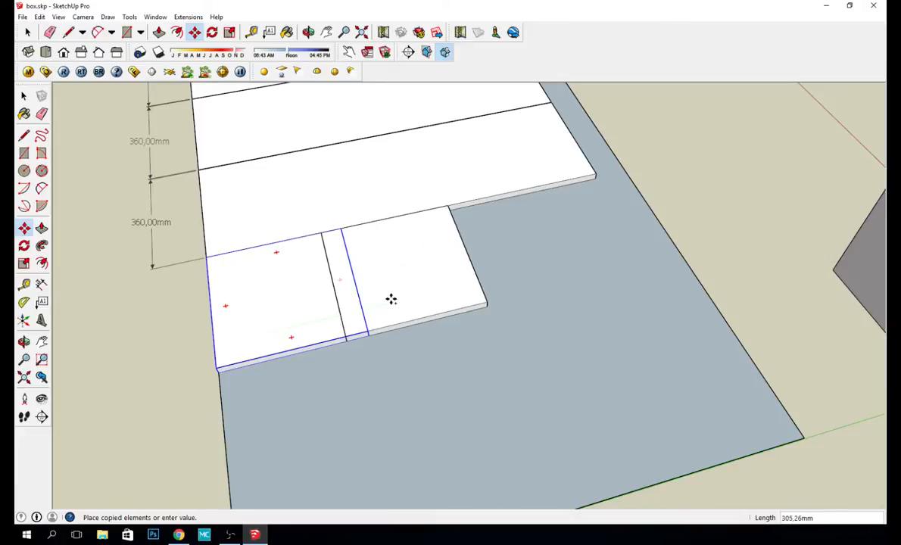
{"action": "left_click", "coordinate": [424, 297]}
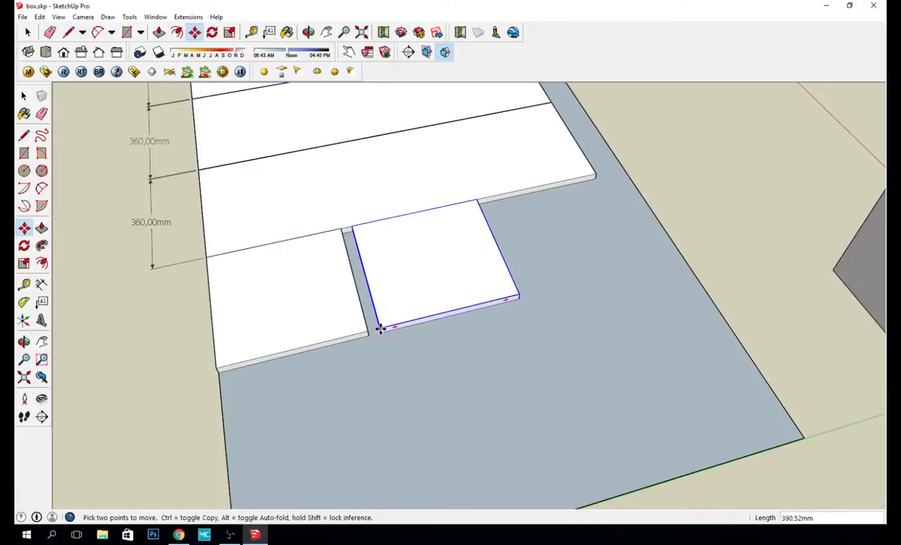
{"action": "left_click", "coordinate": [380, 328]}
{"action": "left_click", "coordinate": [368, 331]}
{"action": "key", "text": "space"}
Step: Move the second square panel 3 mm away from the first
{"action": "scroll", "coordinate": [348, 299], "scroll_direction": "up", "scroll_amount": 3}
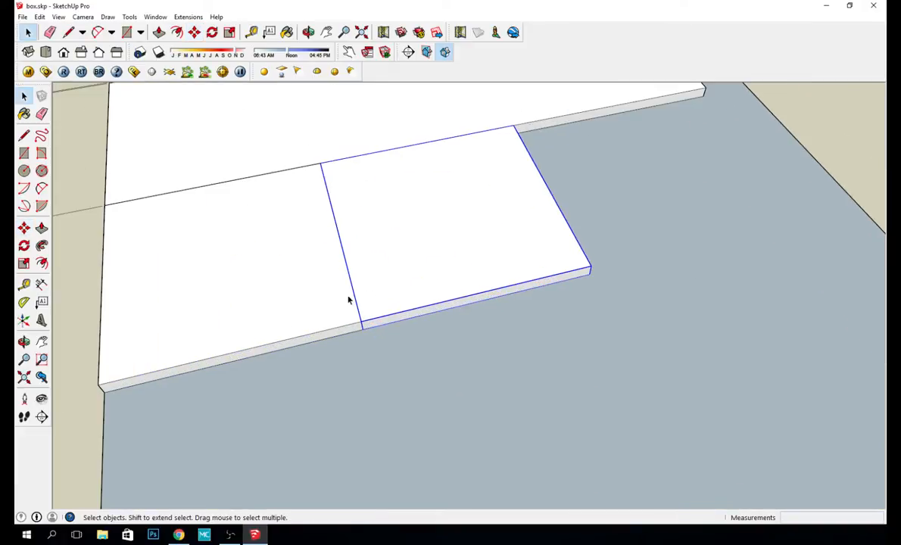
{"action": "scroll", "coordinate": [348, 300], "scroll_direction": "up", "scroll_amount": 2}
{"action": "key", "text": "m"}
{"action": "left_click", "coordinate": [371, 334]}
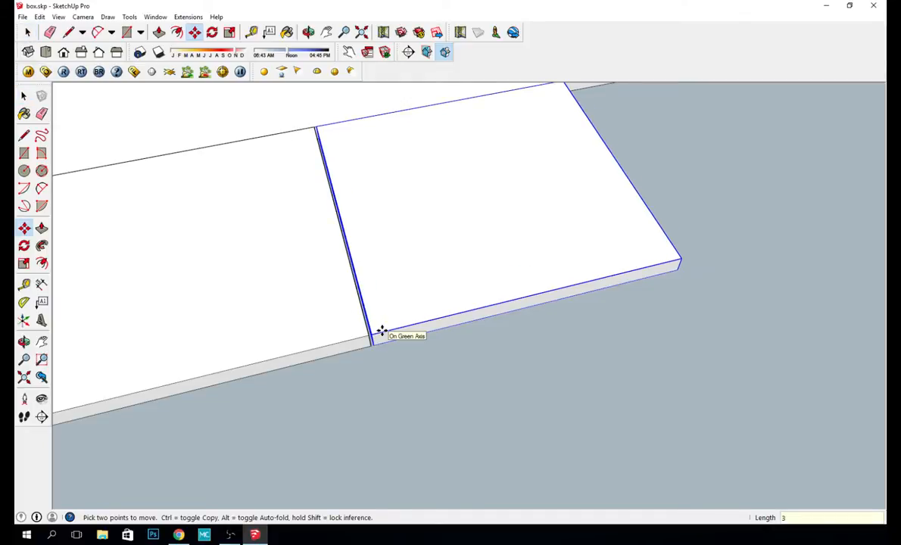
{"action": "left_click", "coordinate": [378, 334]}
Step: Select both square panels, move them 3 mm away from the fourth long panel, and clear the selection
{"action": "key", "text": "space"}
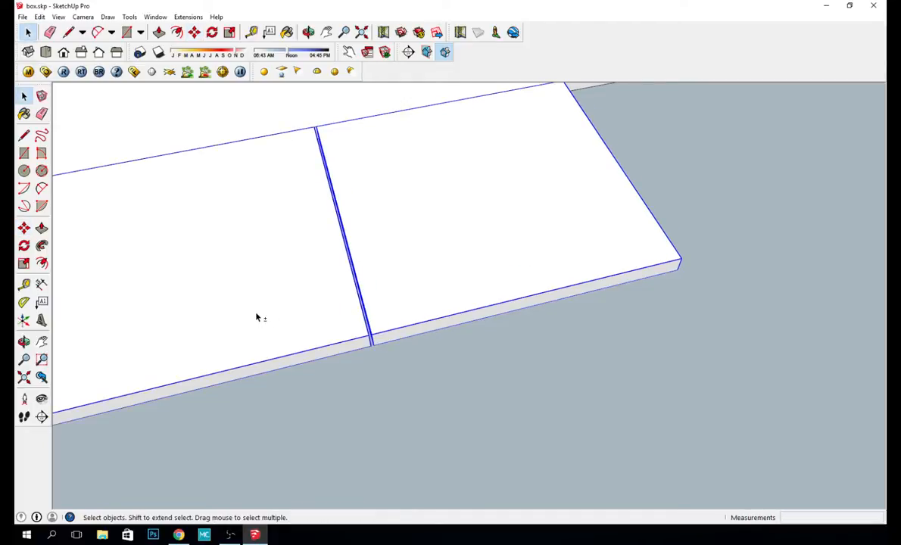
{"action": "middle_click_drag", "start_coordinate": [256, 317], "coordinate": [507, 312]}
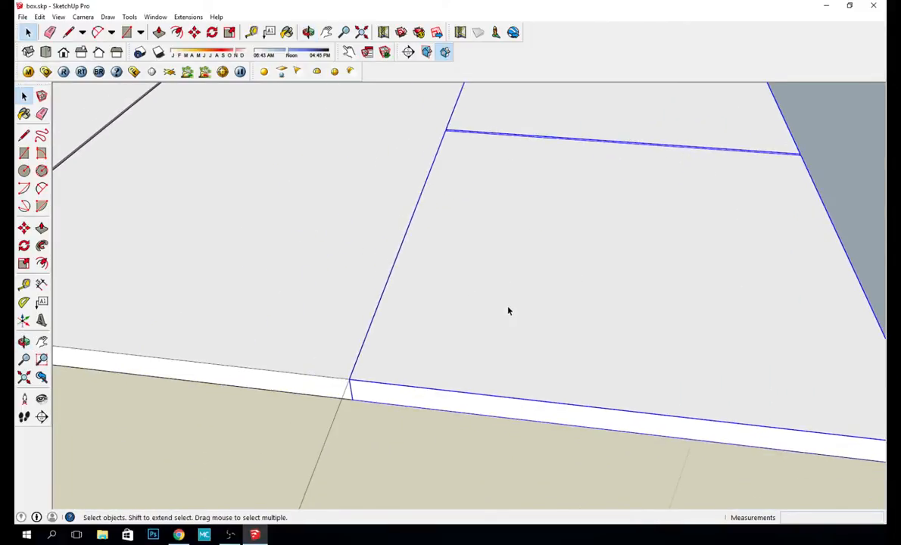
{"action": "key", "text": "m"}
{"action": "left_click", "coordinate": [350, 381]}
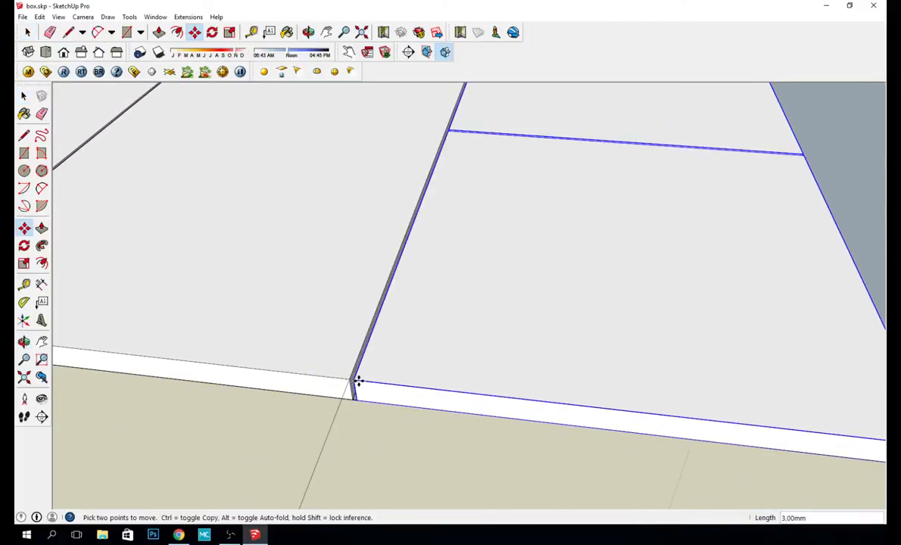
{"action": "left_click", "coordinate": [358, 381]}
{"action": "scroll", "coordinate": [539, 348], "scroll_direction": "down", "scroll_amount": 5}
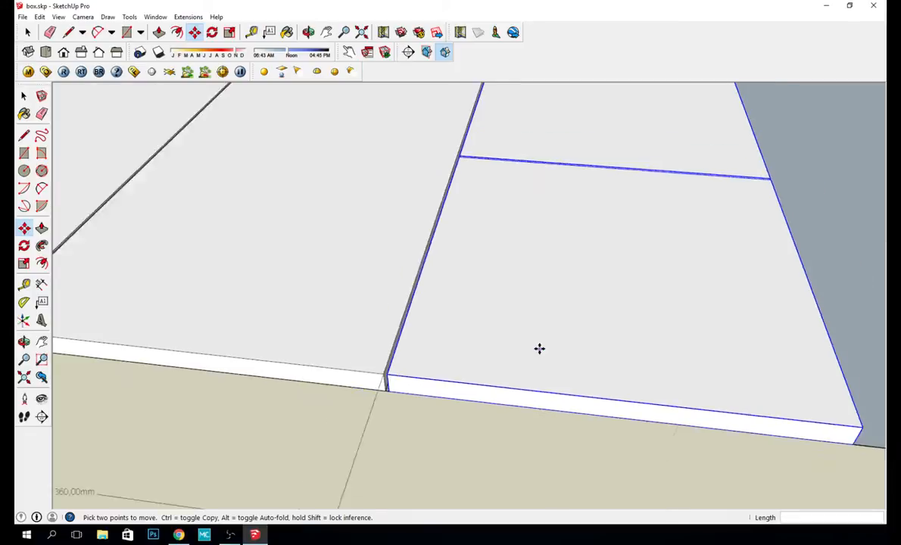
{"action": "middle_click_drag", "start_coordinate": [618, 242], "coordinate": [355, 251]}
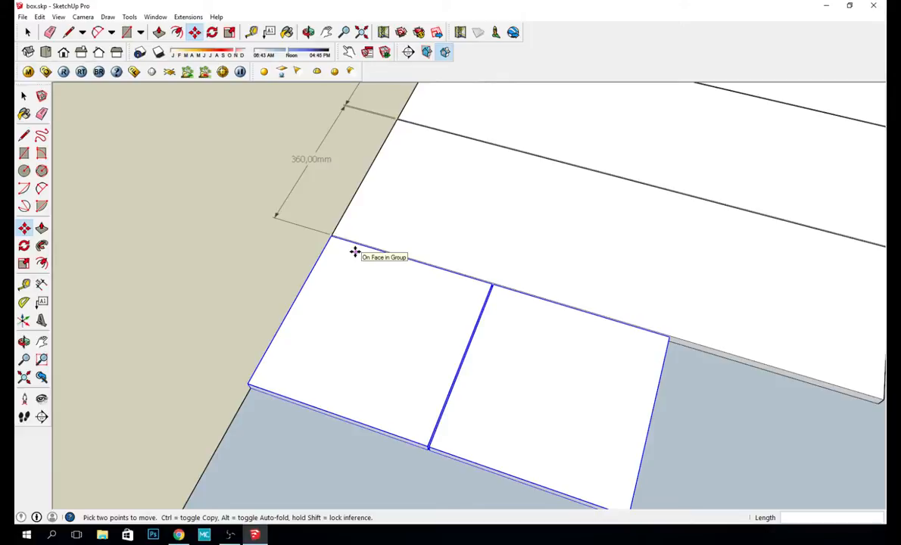
{"action": "scroll", "coordinate": [615, 346], "scroll_direction": "down", "scroll_amount": 5}
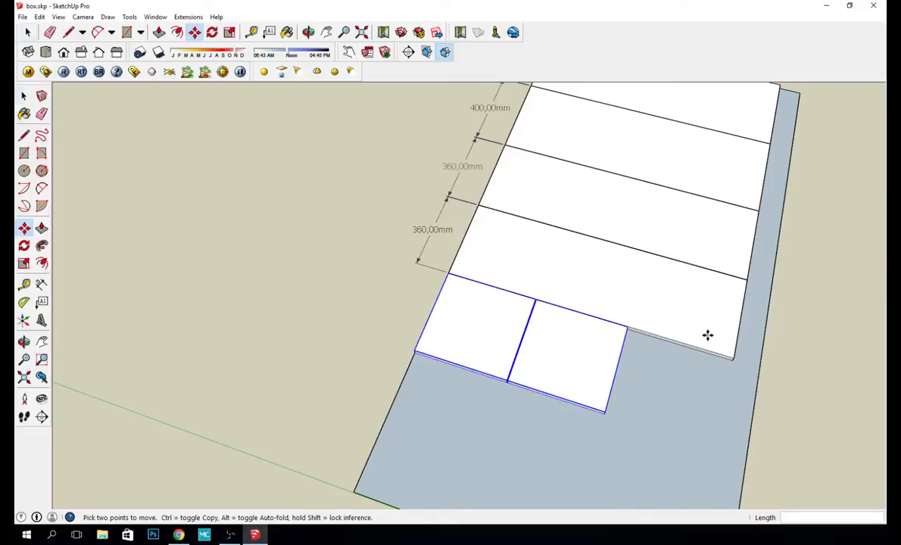
{"action": "key", "text": "space"}
{"action": "left_click", "coordinate": [790, 334]}
Step: Select all the glass panels of the display case and make them one group
{"action": "middle_click_drag", "start_coordinate": [790, 333], "coordinate": [894, 186]}
{"action": "middle_click_drag", "start_coordinate": [746, 166], "coordinate": [877, 136]}
{"action": "middle_click_drag", "start_coordinate": [726, 151], "coordinate": [401, 280], "text": "shift"}
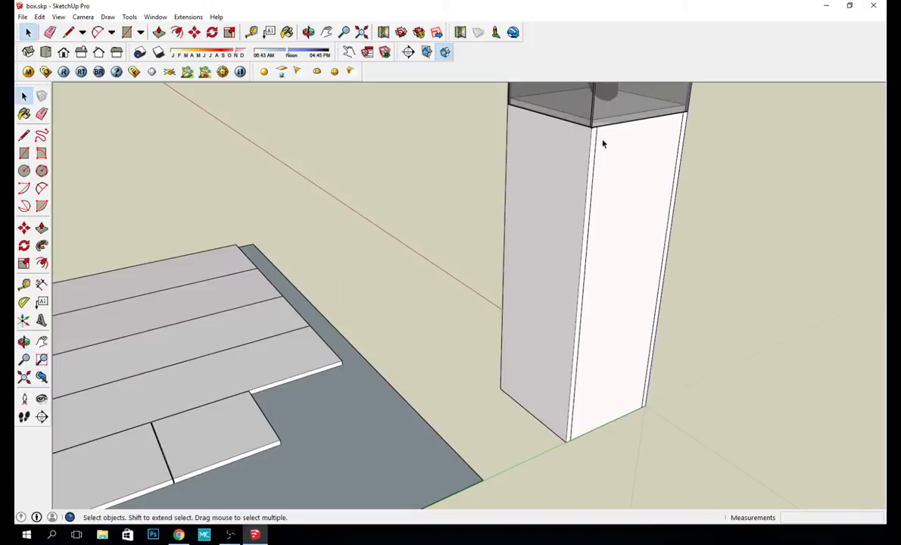
{"action": "middle_click_drag", "start_coordinate": [471, 163], "coordinate": [332, 256]}
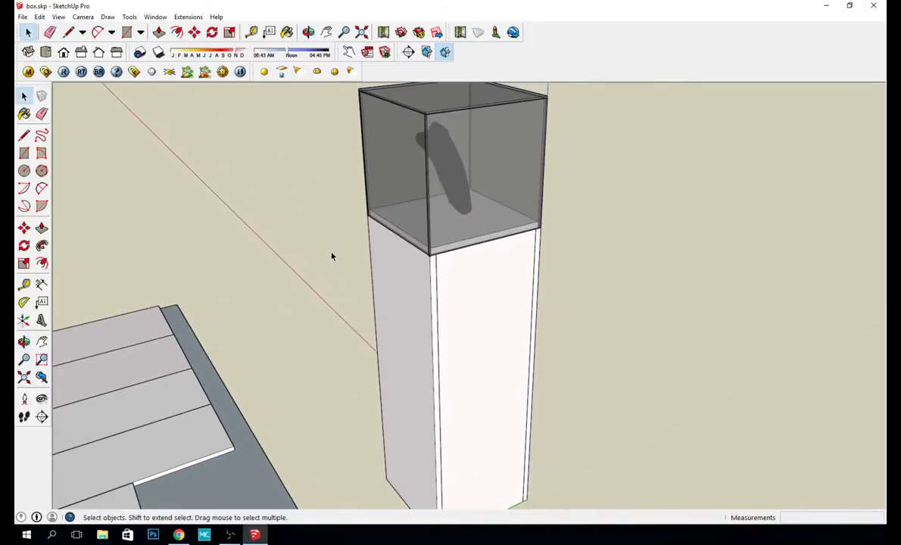
{"action": "left_click", "coordinate": [527, 163]}
{"action": "left_click", "coordinate": [564, 106]}
{"action": "middle_click_drag", "start_coordinate": [564, 106], "coordinate": [577, 102]}
{"action": "left_click_drag", "start_coordinate": [528, 136], "coordinate": [529, 136]}
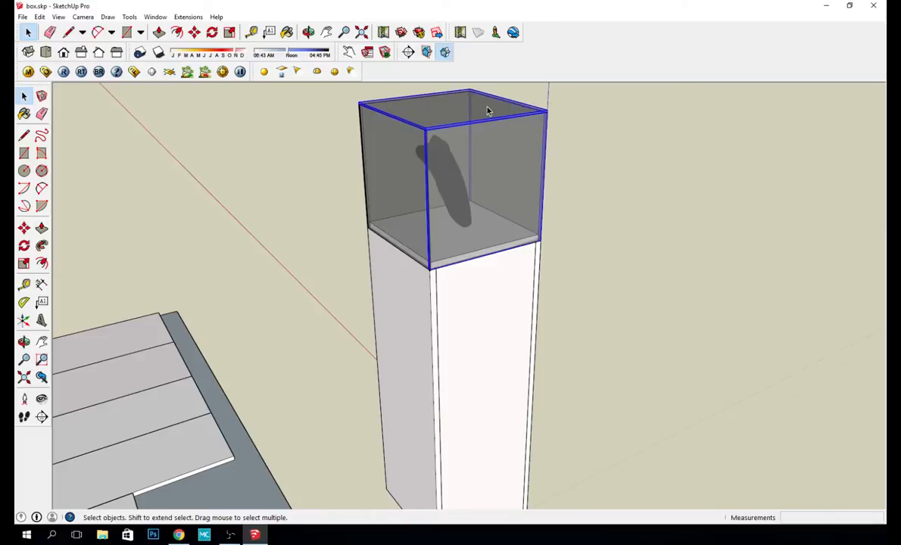
{"action": "middle_click_drag", "start_coordinate": [383, 146], "coordinate": [556, 166]}
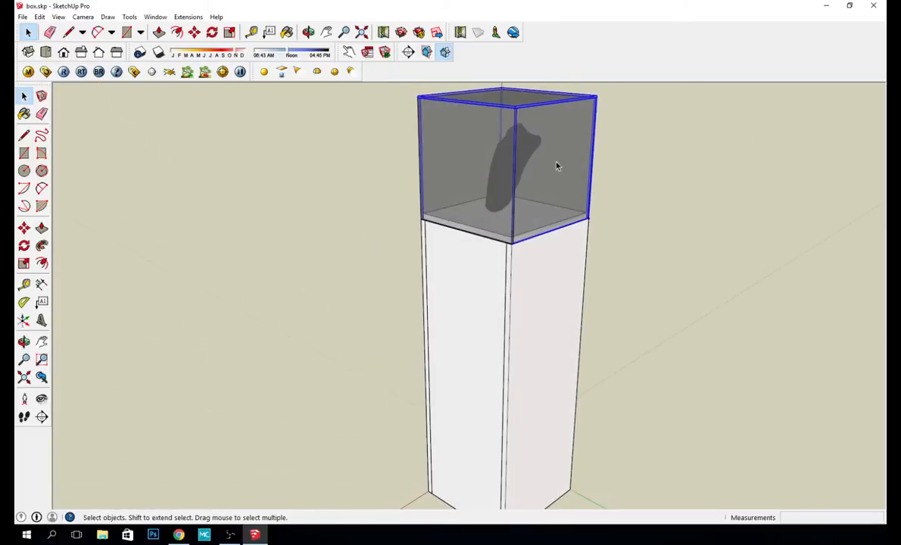
{"action": "middle_click_drag", "start_coordinate": [493, 217], "coordinate": [436, 199]}
{"action": "right_click", "coordinate": [545, 187]}
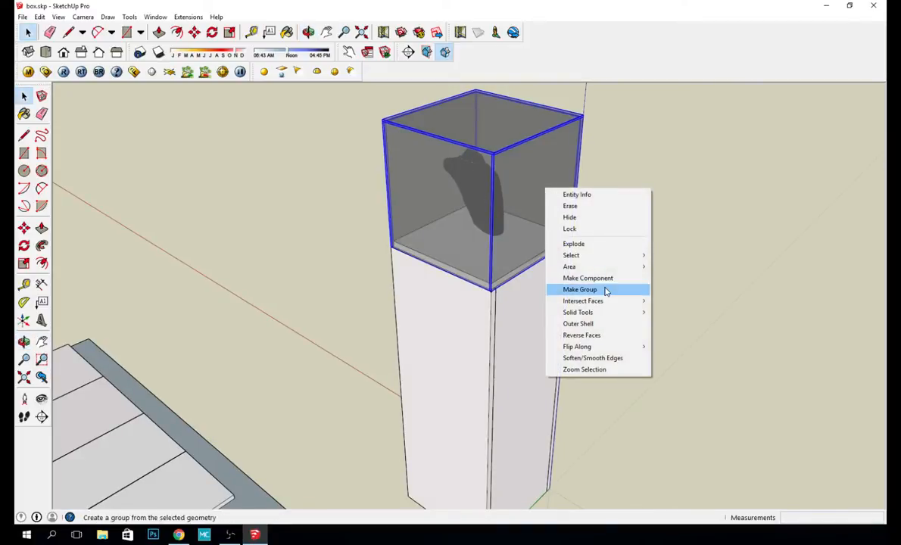
{"action": "left_click", "coordinate": [605, 289]}
Step: Move the grouped glass cover off the pedestal to the side and select the exposed top panel
{"action": "key", "text": "m"}
{"action": "left_click", "coordinate": [549, 205]}
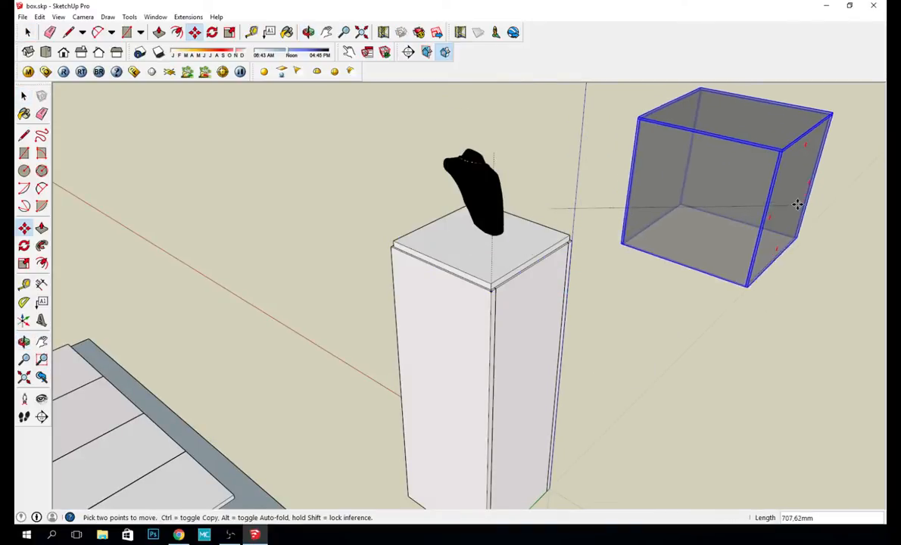
{"action": "left_click", "coordinate": [765, 216]}
{"action": "key", "text": "space"}
{"action": "left_click", "coordinate": [514, 251]}
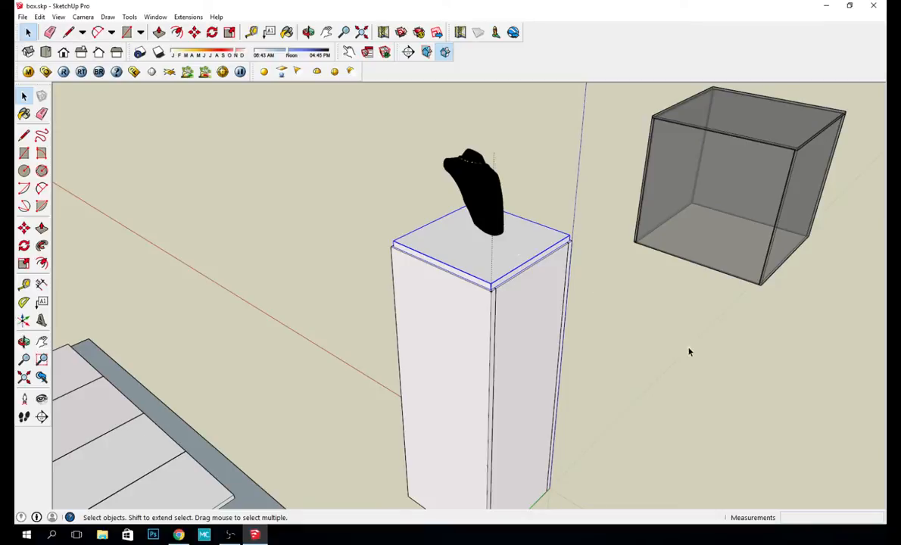
Step: Try to move the pedestal's selected top panel onto the free part of the sheet, and undo the move
{"action": "middle_click_drag", "start_coordinate": [687, 352], "coordinate": [588, 322]}
{"action": "middle_click_drag", "start_coordinate": [570, 354], "coordinate": [668, 288], "text": "shift"}
{"action": "scroll", "coordinate": [636, 243], "scroll_direction": "down", "scroll_amount": 4}
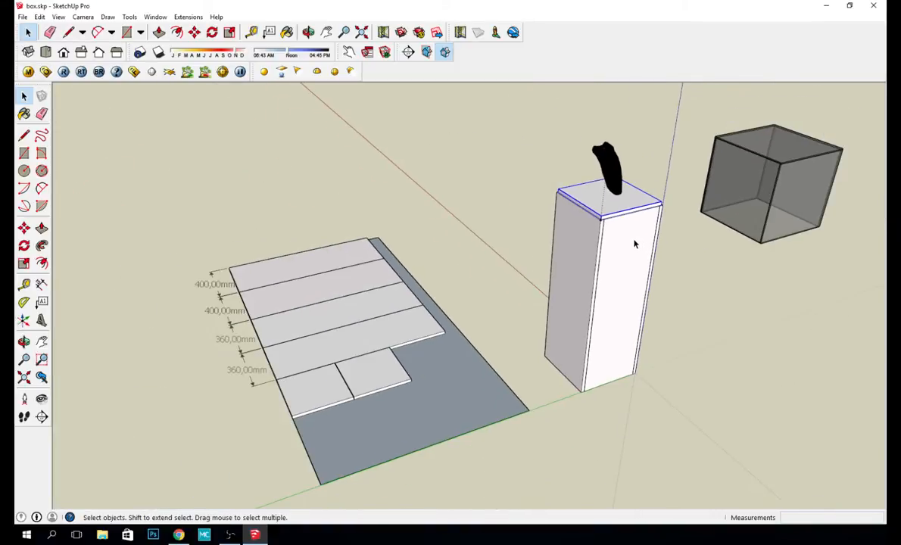
{"action": "key", "text": "m"}
{"action": "left_click", "coordinate": [603, 219]}
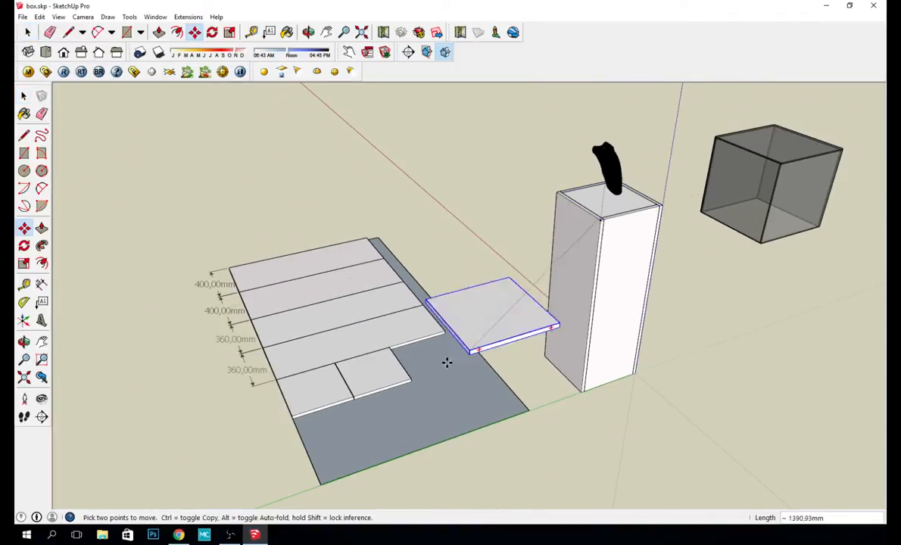
{"action": "left_click", "coordinate": [430, 387]}
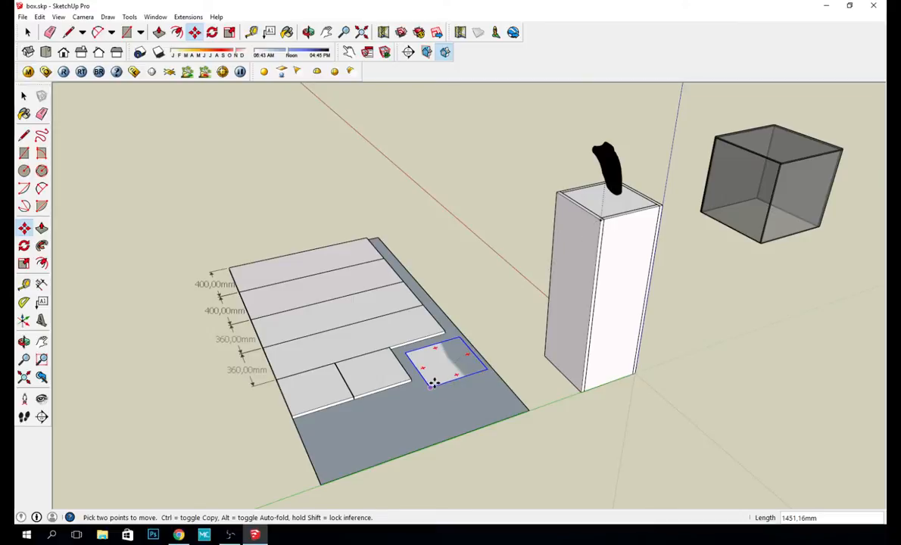
{"action": "key", "text": "ctrl+z"}
Step: Move the pedestal's selected top panel by its lower corner onto the free part of the sheet beside the two squares
{"action": "scroll", "coordinate": [598, 221], "scroll_direction": "up", "scroll_amount": 5}
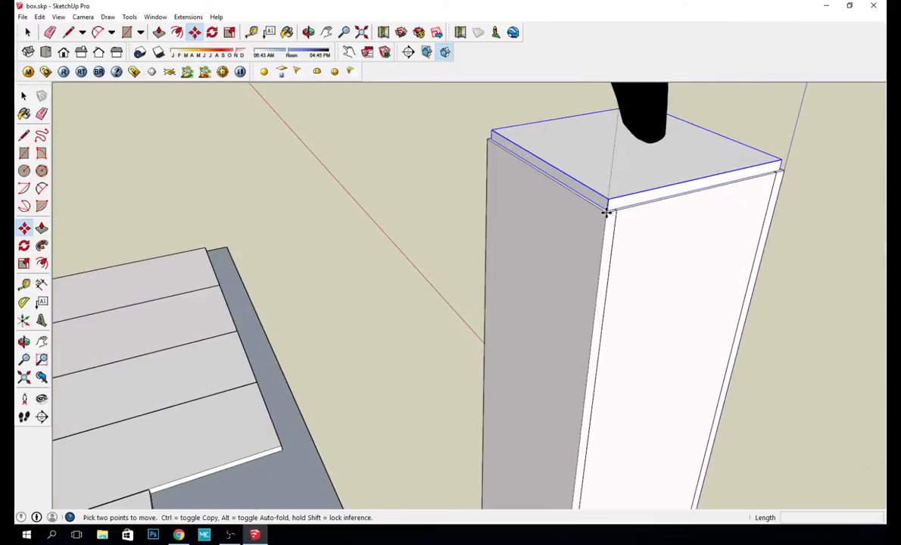
{"action": "scroll", "coordinate": [604, 211], "scroll_direction": "up", "scroll_amount": 3}
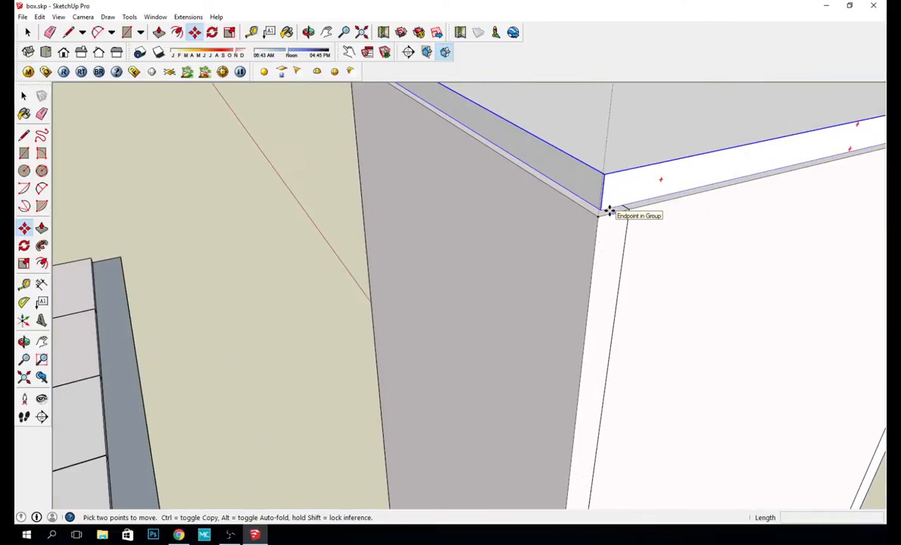
{"action": "left_click", "coordinate": [601, 212]}
{"action": "middle_click_drag", "start_coordinate": [370, 388], "coordinate": [609, 288]}
{"action": "scroll", "coordinate": [268, 496], "scroll_direction": "down", "scroll_amount": 6}
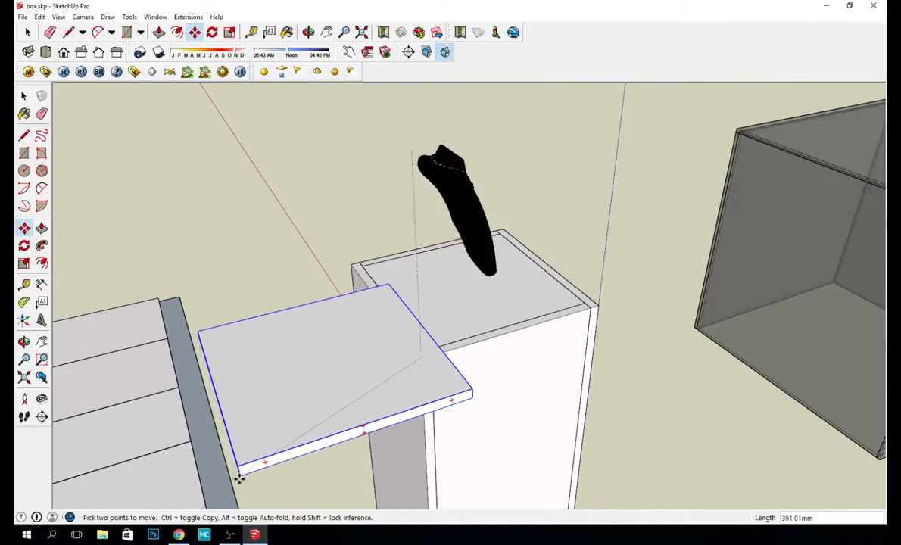
{"action": "middle_click_drag", "start_coordinate": [239, 480], "coordinate": [584, 183], "text": "shift"}
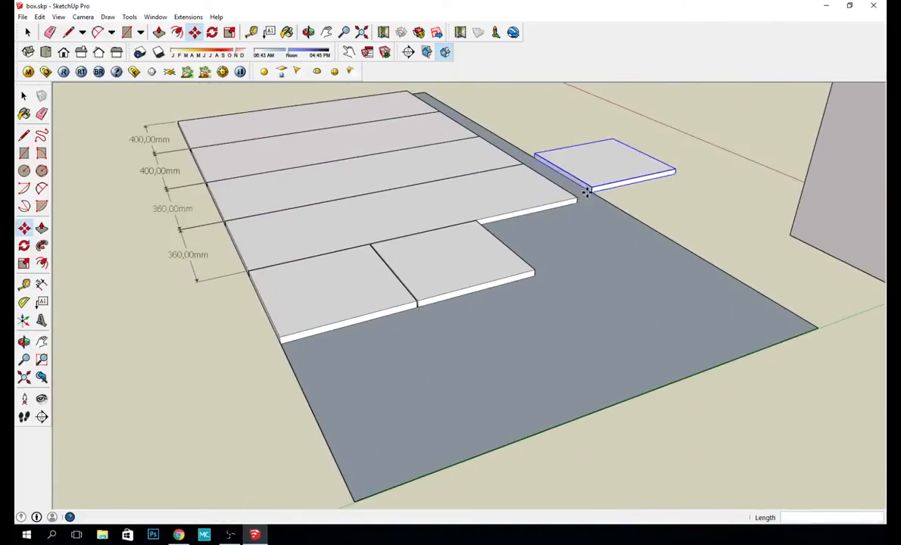
{"action": "left_click", "coordinate": [559, 279]}
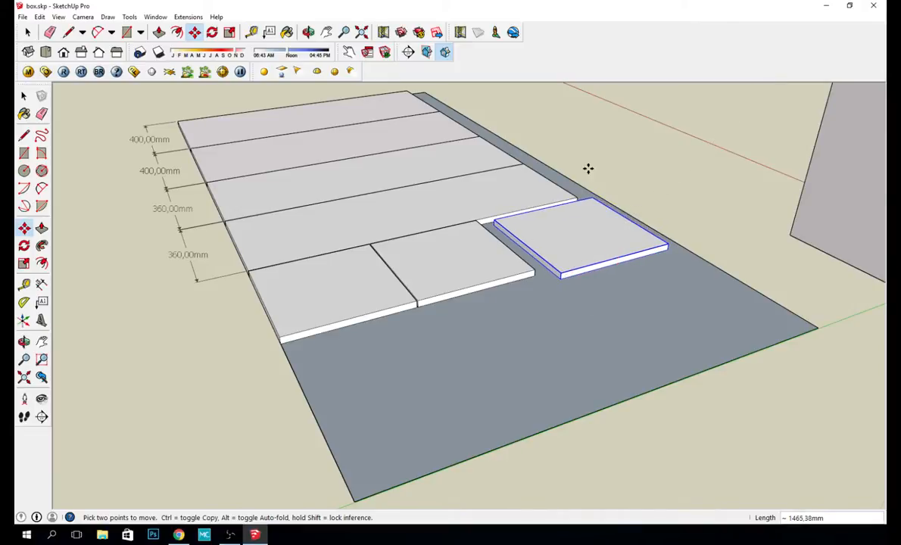
Step: Snap the top panel to the end corner of the fourth long panel, and offset it 3 mm from that panel's edge
{"action": "middle_click_drag", "start_coordinate": [587, 169], "coordinate": [541, 290]}
{"action": "scroll", "coordinate": [613, 282], "scroll_direction": "up", "scroll_amount": 3}
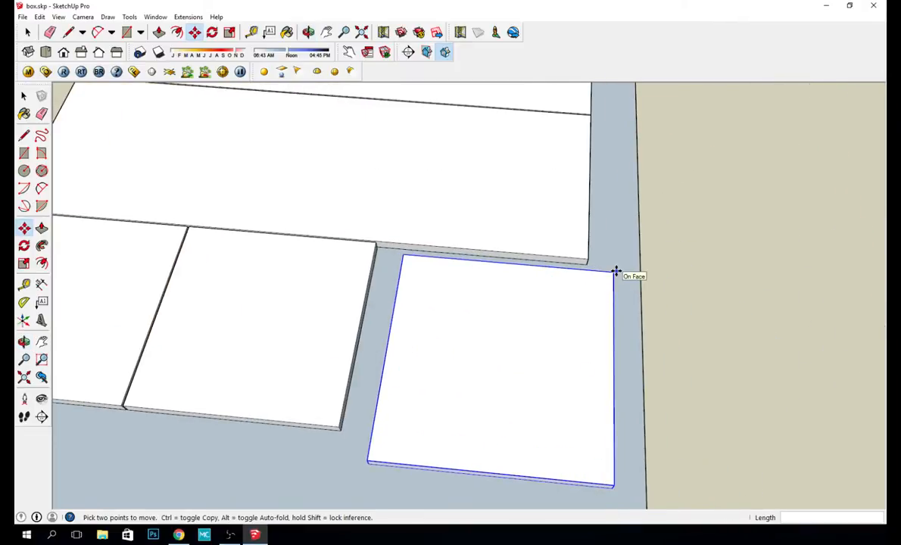
{"action": "left_click", "coordinate": [614, 271]}
{"action": "left_click", "coordinate": [585, 259]}
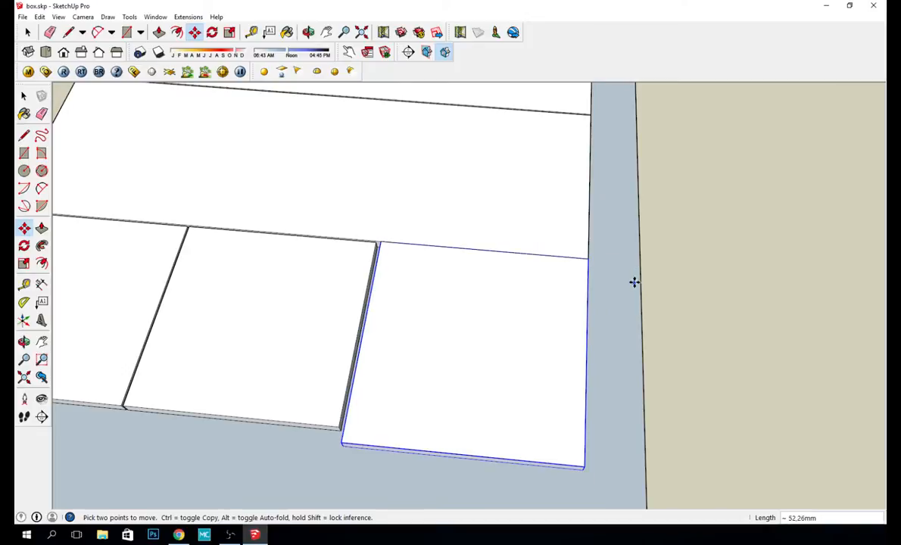
{"action": "middle_click_drag", "start_coordinate": [635, 282], "coordinate": [535, 430]}
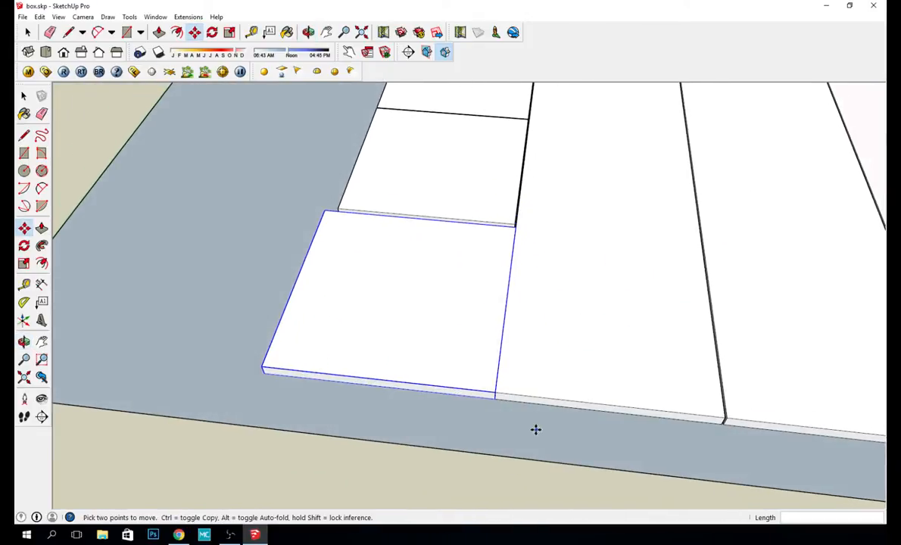
{"action": "left_click", "coordinate": [496, 393]}
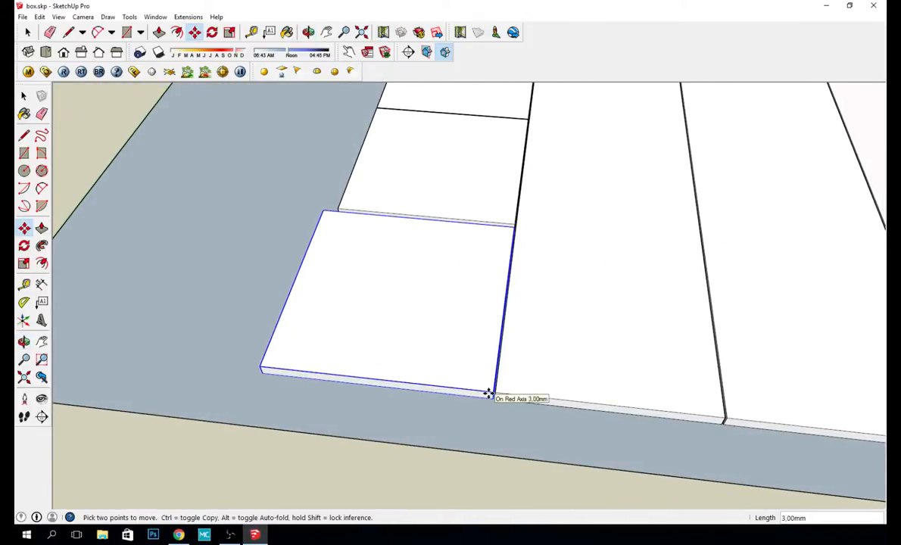
{"action": "middle_click_drag", "start_coordinate": [488, 393], "coordinate": [408, 316]}
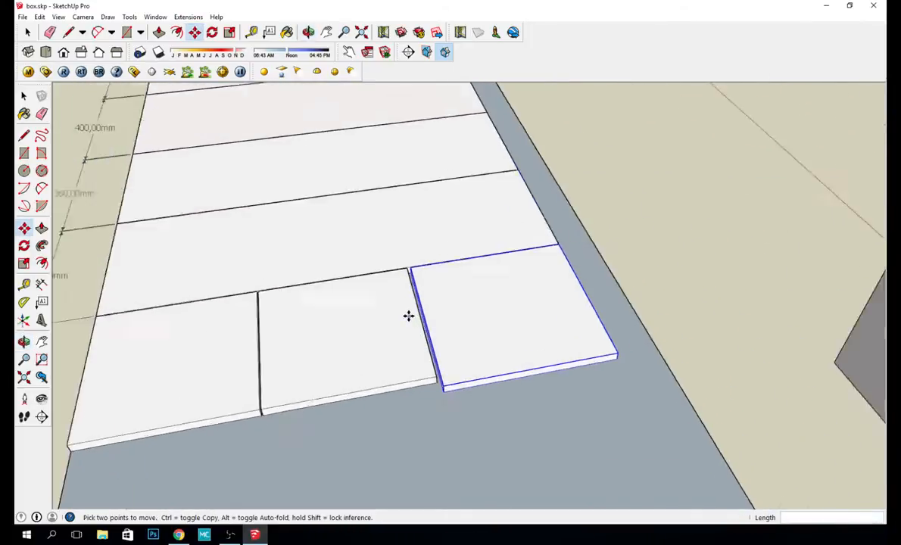
{"action": "scroll", "coordinate": [409, 315], "scroll_direction": "down", "scroll_amount": 3}
{"action": "scroll", "coordinate": [408, 317], "scroll_direction": "up", "scroll_amount": 2}
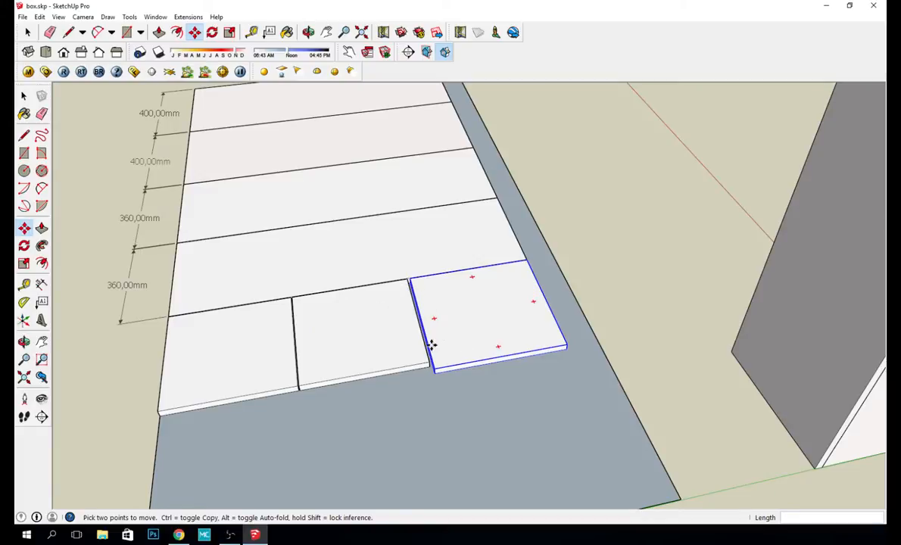
Step: Move the larger top panel along the row to the sheet-edge corner occupied by the first small square
{"action": "key", "text": "space"}
{"action": "middle_click_drag", "start_coordinate": [447, 374], "coordinate": [336, 265]}
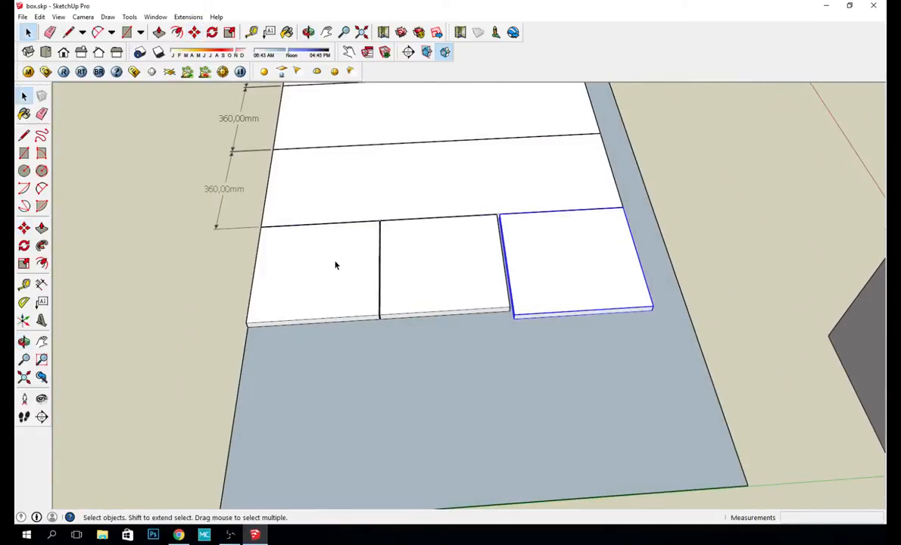
{"action": "left_click", "coordinate": [422, 265]}
{"action": "left_click", "coordinate": [539, 237]}
{"action": "key", "text": "m"}
{"action": "left_click", "coordinate": [499, 213]}
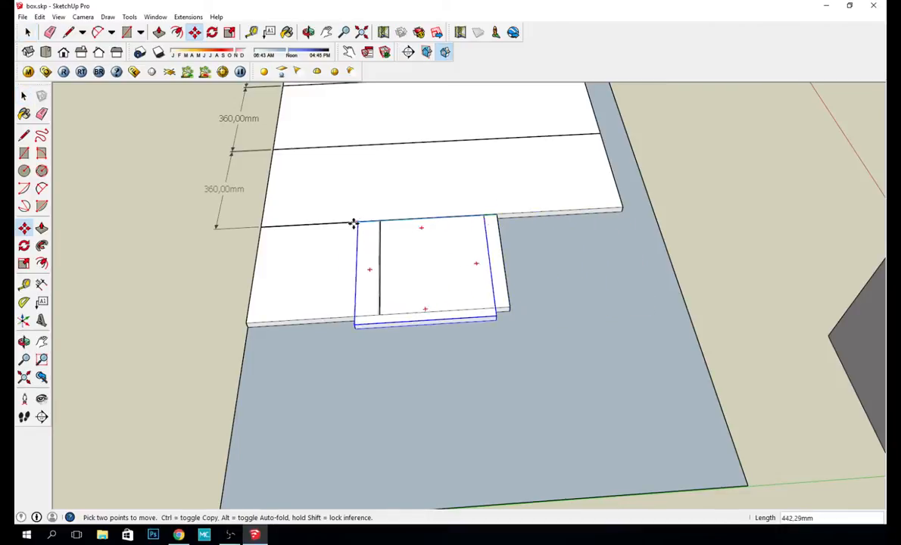
{"action": "left_click", "coordinate": [260, 229]}
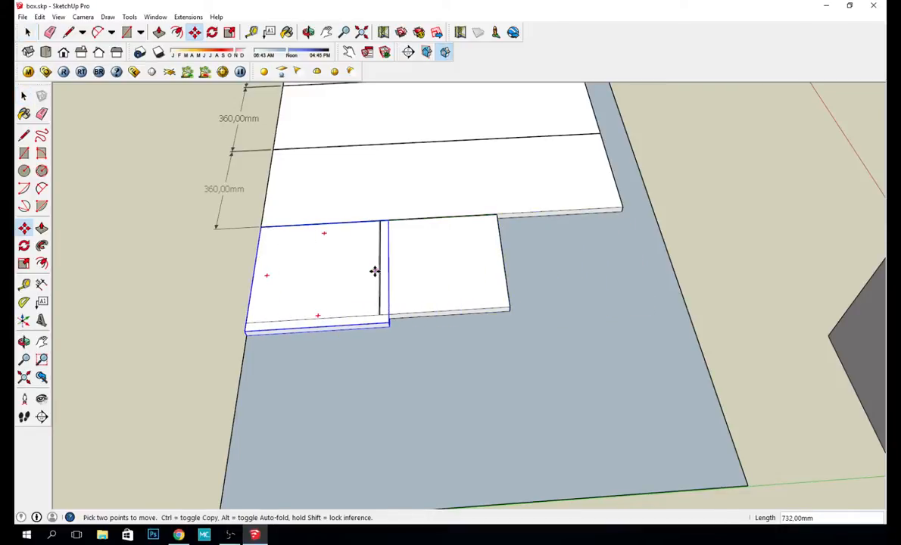
Step: Select both small squares and move them along the row until they touch the side of the larger square
{"action": "key", "text": "space"}
{"action": "left_click", "coordinate": [381, 270]}
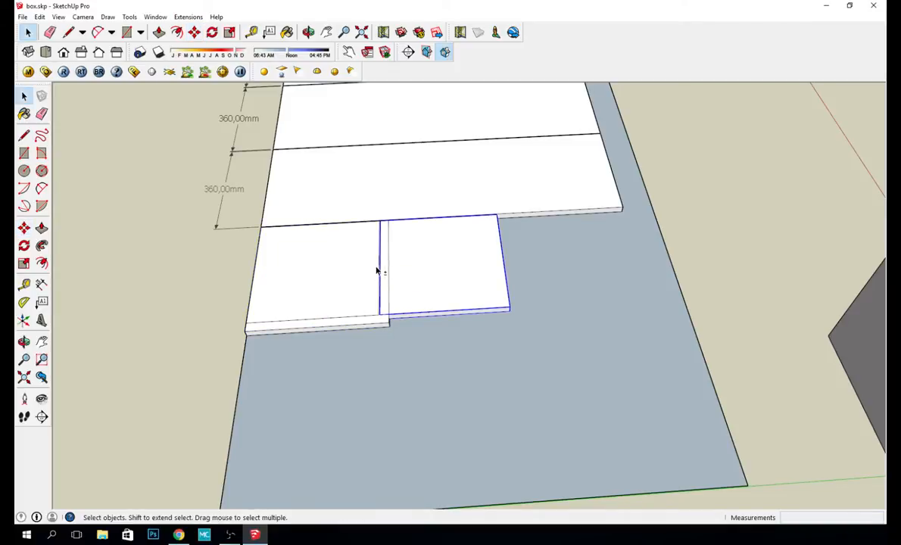
{"action": "left_click", "coordinate": [376, 270], "text": "shift"}
{"action": "key", "text": "m"}
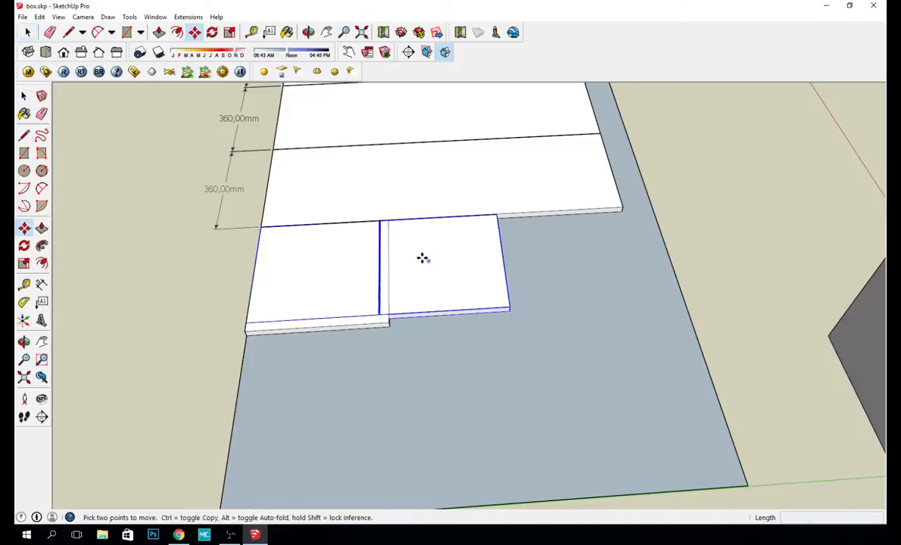
{"action": "left_click", "coordinate": [259, 228]}
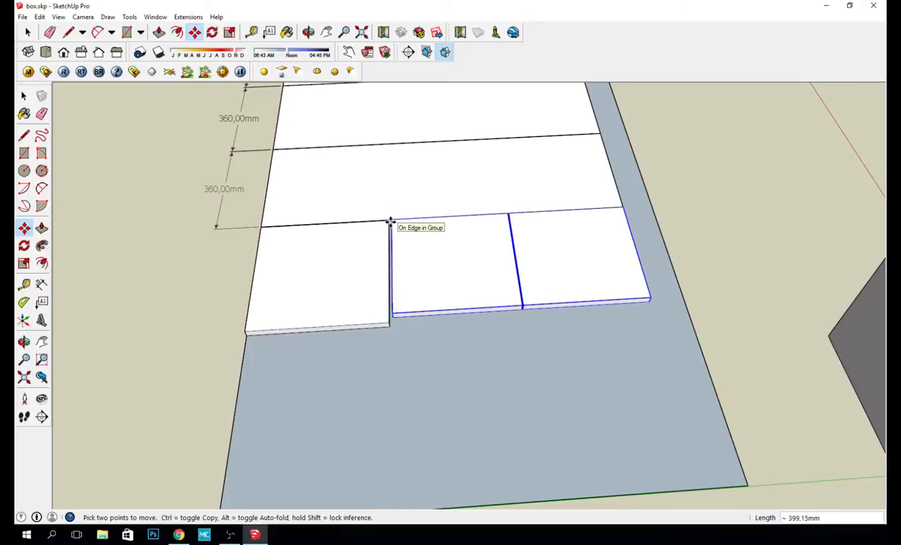
{"action": "left_click", "coordinate": [386, 224]}
{"action": "scroll", "coordinate": [388, 225], "scroll_direction": "up", "scroll_amount": 3}
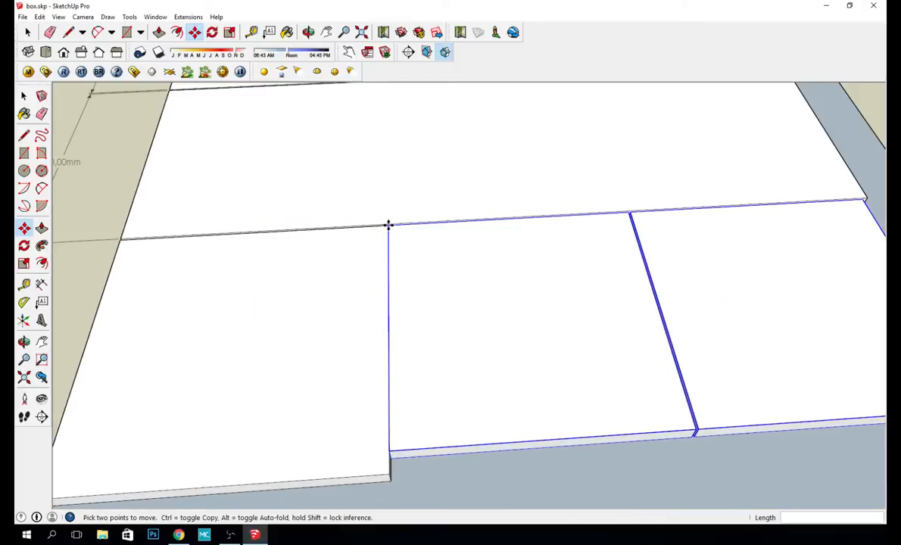
Step: Move the two small squares 3 mm away from the larger square and clear the selection
{"action": "left_click", "coordinate": [388, 225]}
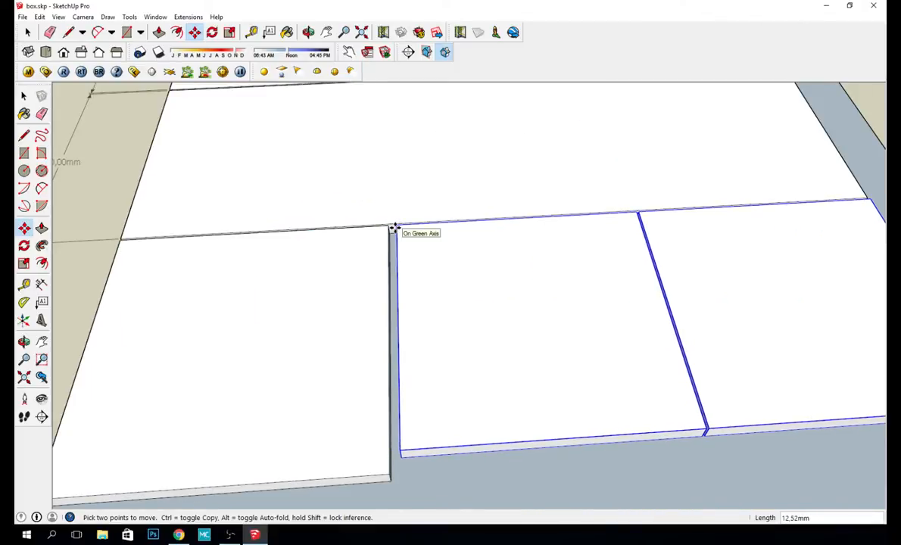
{"action": "type", "text": "3"}
{"action": "key", "text": "Return"}
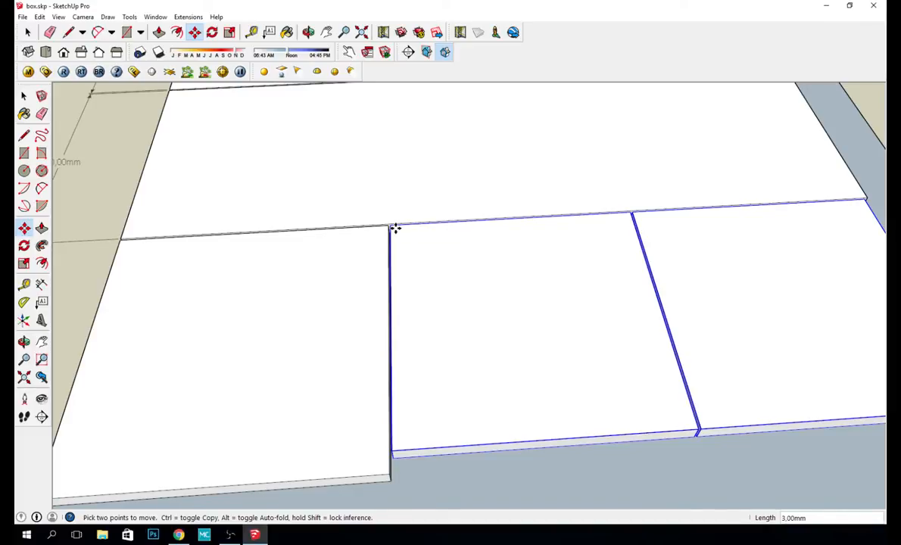
{"action": "middle_click_drag", "start_coordinate": [394, 227], "coordinate": [501, 307]}
{"action": "scroll", "coordinate": [526, 305], "scroll_direction": "up", "scroll_amount": 2}
{"action": "scroll", "coordinate": [526, 305], "scroll_direction": "down", "scroll_amount": 5}
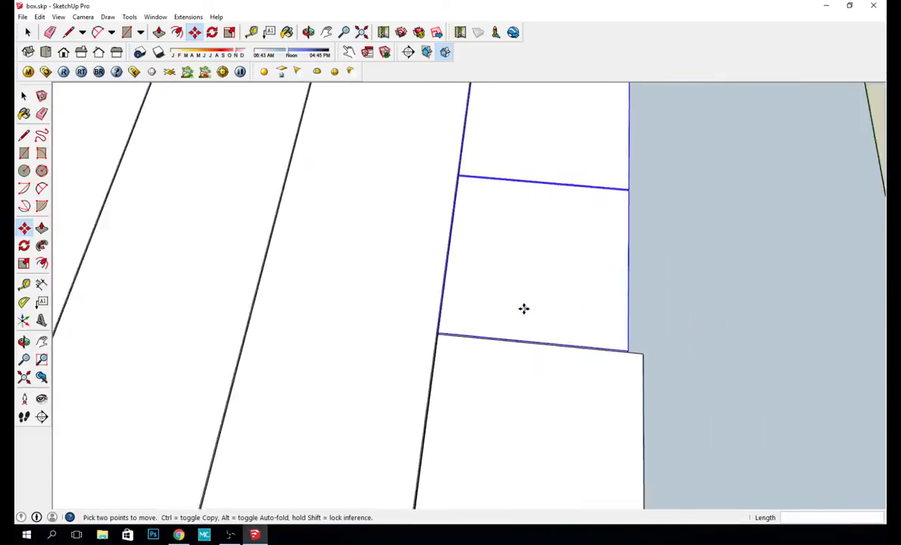
{"action": "key", "text": "space"}
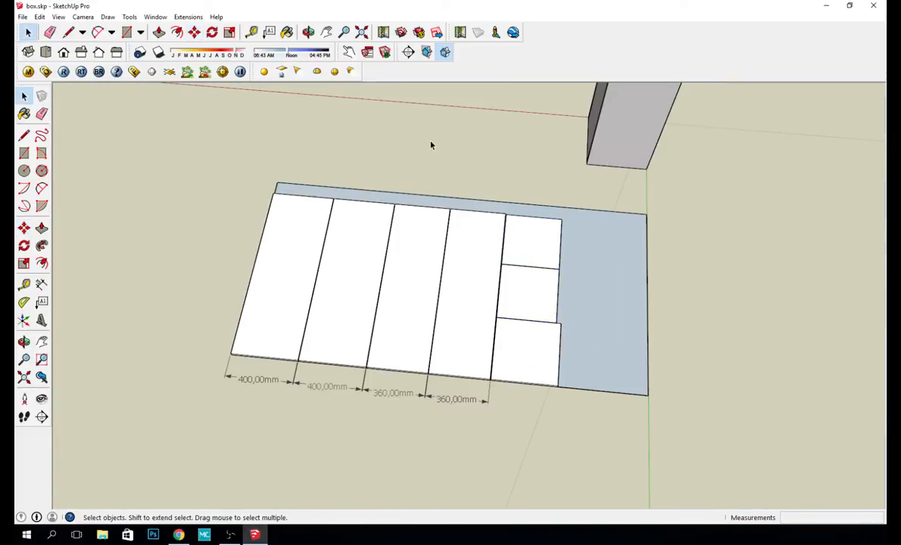
Step: Dimension the larger square's width along the sheet edge, in line with the long panels' dimensions
{"action": "middle_click_drag", "start_coordinate": [432, 141], "coordinate": [453, 162]}
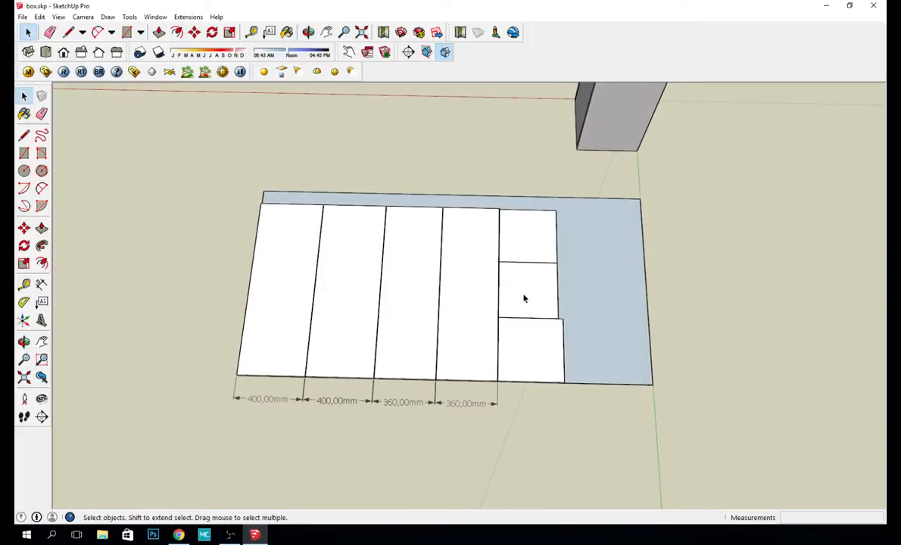
{"action": "middle_click_drag", "start_coordinate": [407, 217], "coordinate": [418, 312]}
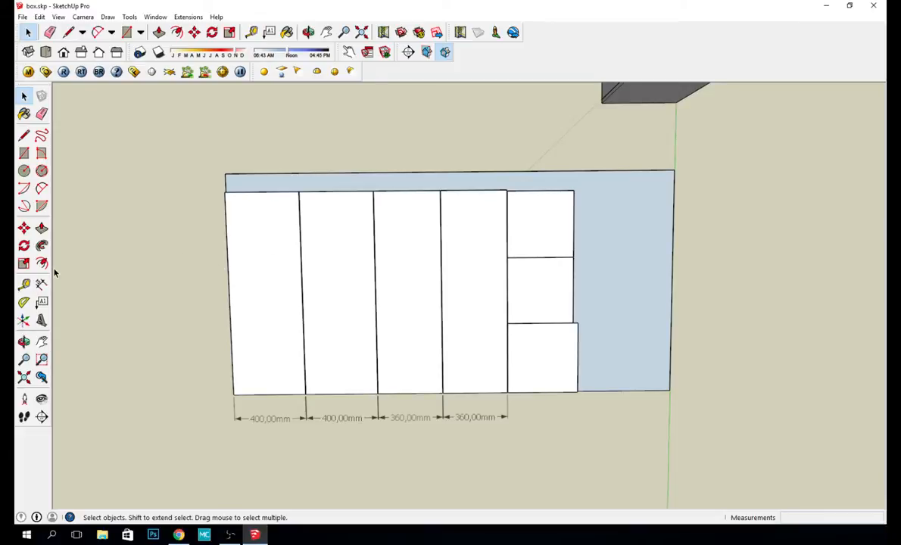
{"action": "left_click", "coordinate": [41, 284]}
{"action": "scroll", "coordinate": [522, 397], "scroll_direction": "up", "scroll_amount": 8}
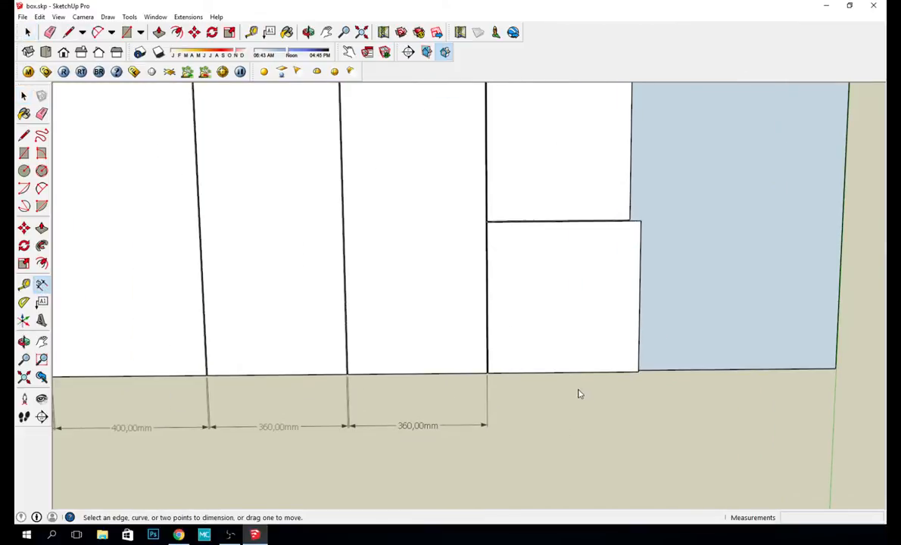
{"action": "left_click", "coordinate": [471, 376]}
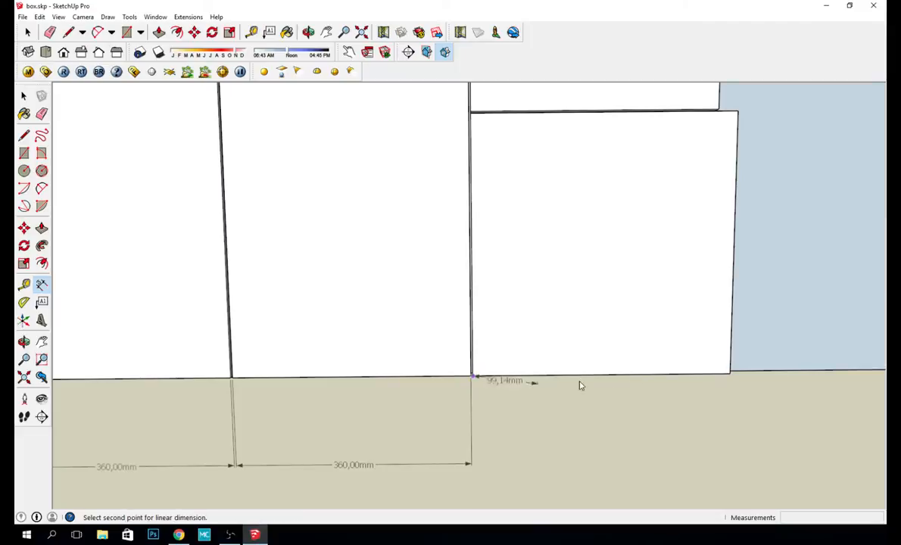
{"action": "left_click", "coordinate": [728, 374]}
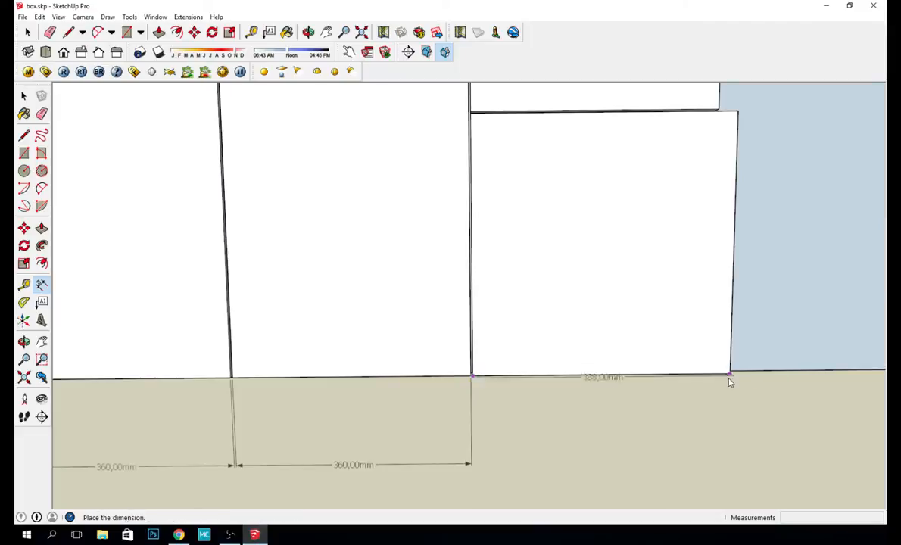
{"action": "left_click", "coordinate": [723, 462]}
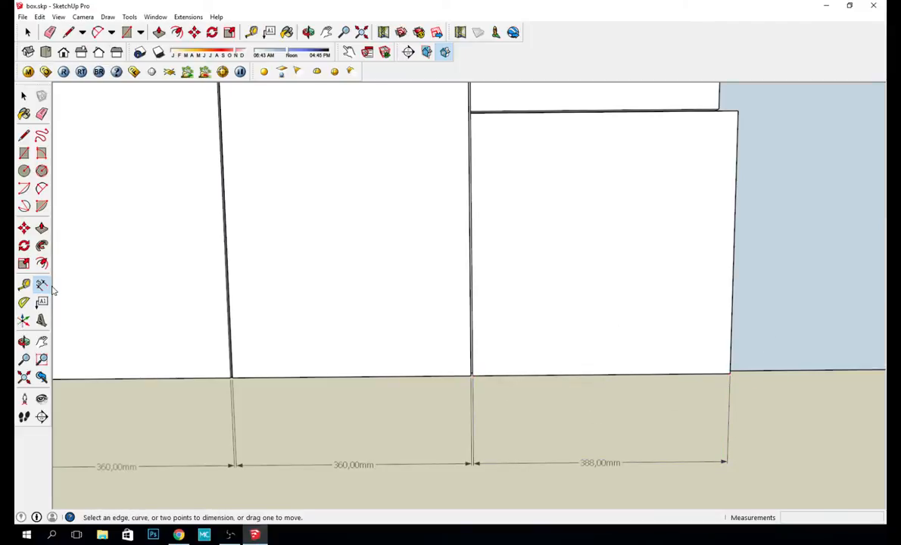
Step: Dimension the larger square's other side, placing the dimension over the free part of the sheet
{"action": "left_click", "coordinate": [731, 374]}
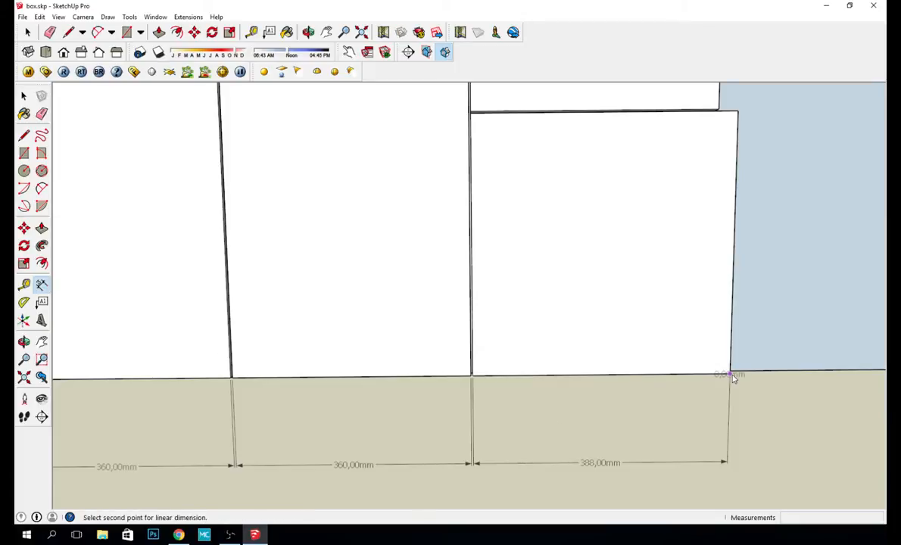
{"action": "left_click", "coordinate": [737, 112]}
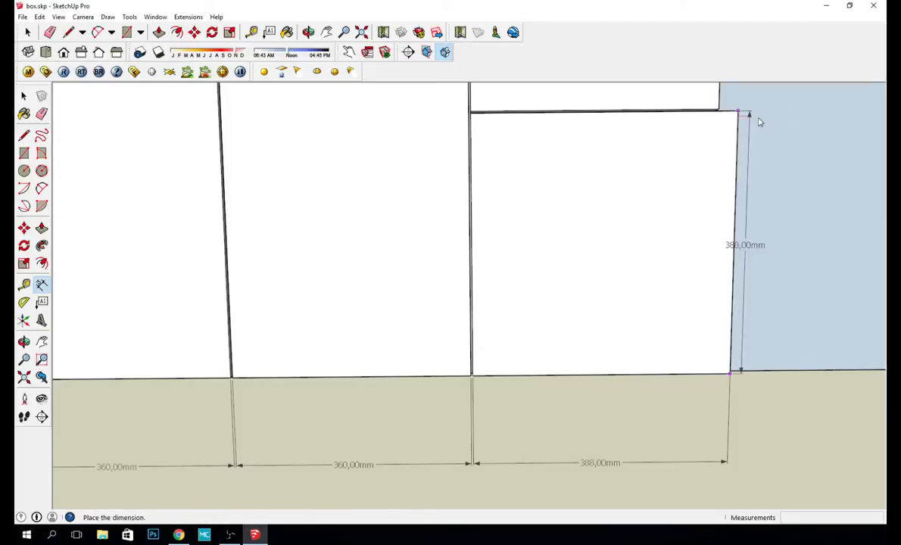
{"action": "left_click", "coordinate": [810, 134]}
{"action": "scroll", "coordinate": [681, 195], "scroll_direction": "up", "scroll_amount": 2}
{"action": "scroll", "coordinate": [664, 185], "scroll_direction": "down", "scroll_amount": 3}
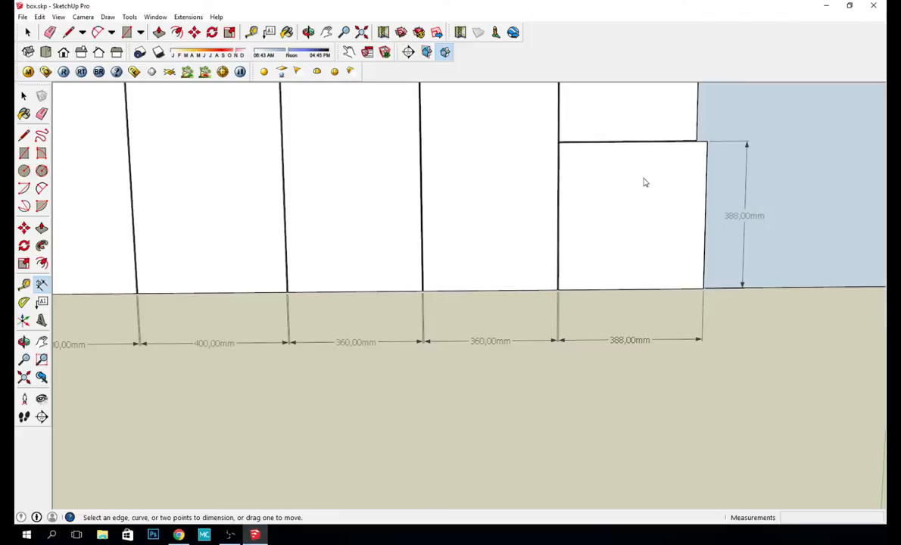
Step: Dimension the side of the small square next to the larger square, placing it over the free part of the sheet
{"action": "middle_click_drag", "start_coordinate": [644, 182], "coordinate": [579, 304]}
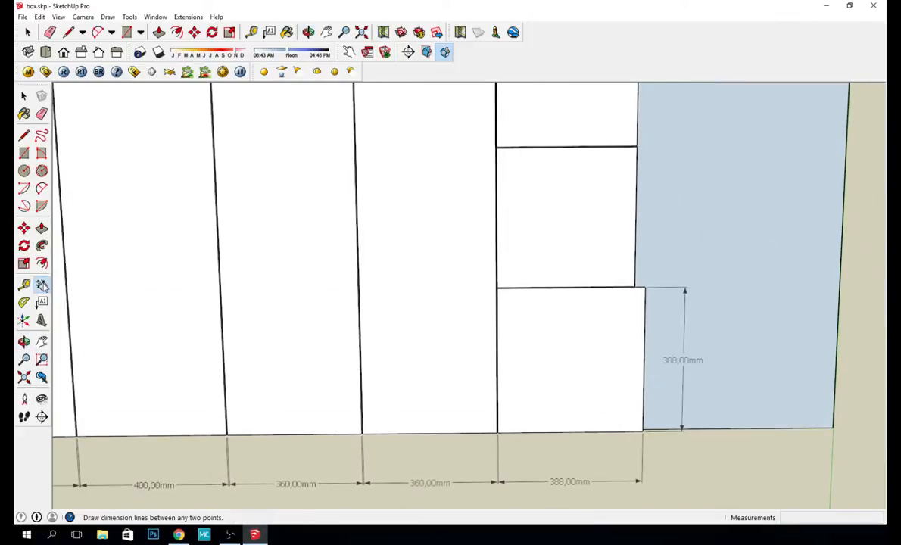
{"action": "left_click", "coordinate": [498, 150]}
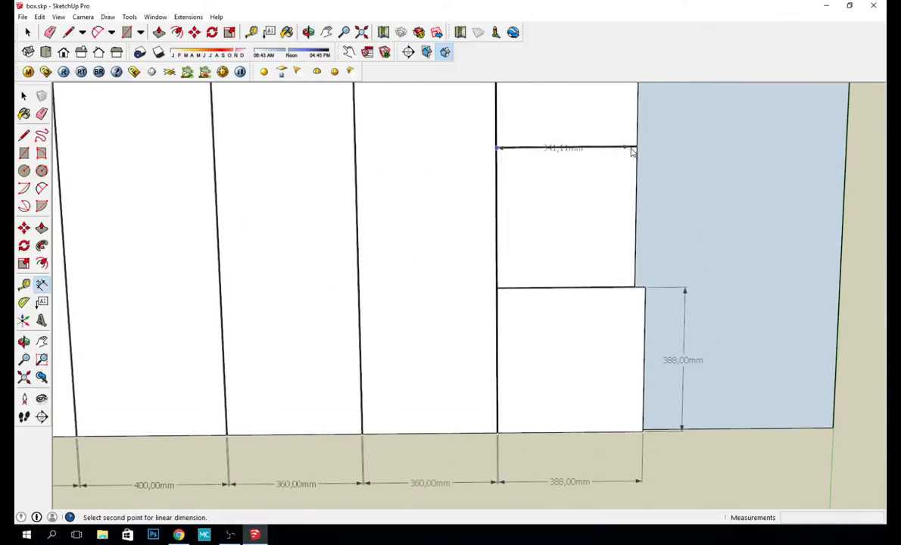
{"action": "key", "text": "Escape"}
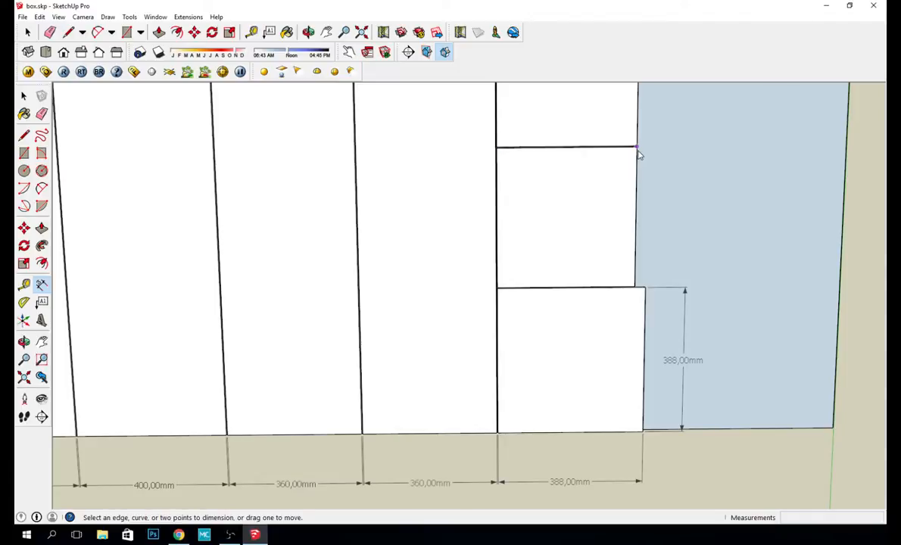
{"action": "left_click", "coordinate": [637, 148]}
{"action": "left_click", "coordinate": [634, 287]}
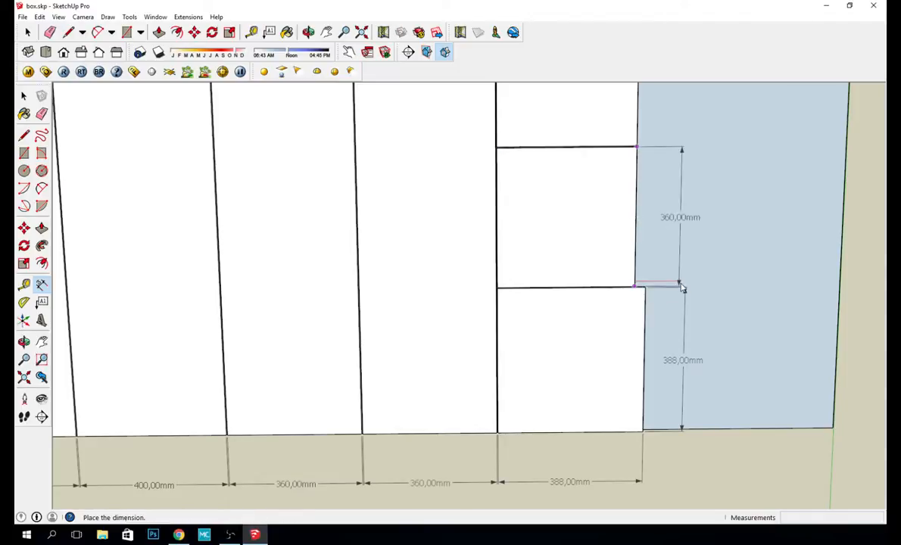
{"action": "left_click", "coordinate": [685, 250]}
{"action": "middle_click_drag", "start_coordinate": [717, 227], "coordinate": [626, 333]}
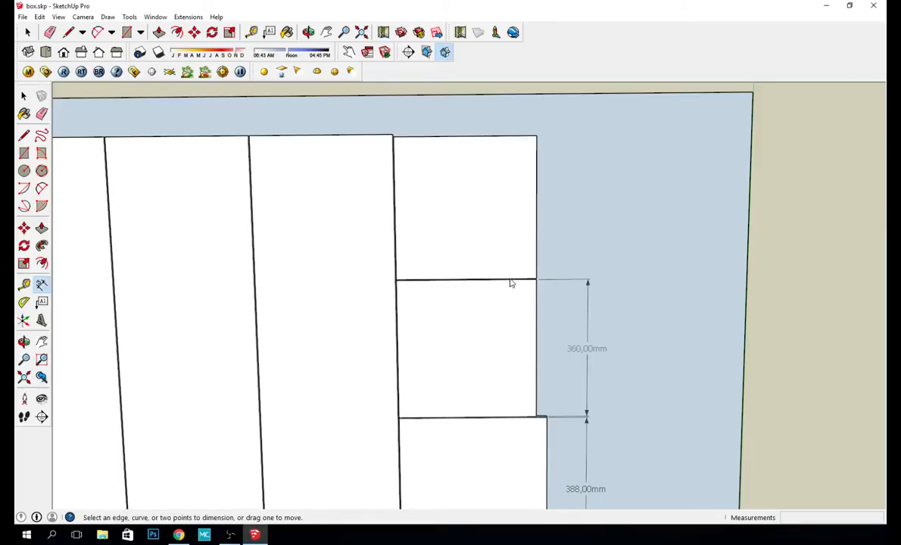
{"action": "left_click", "coordinate": [536, 280]}
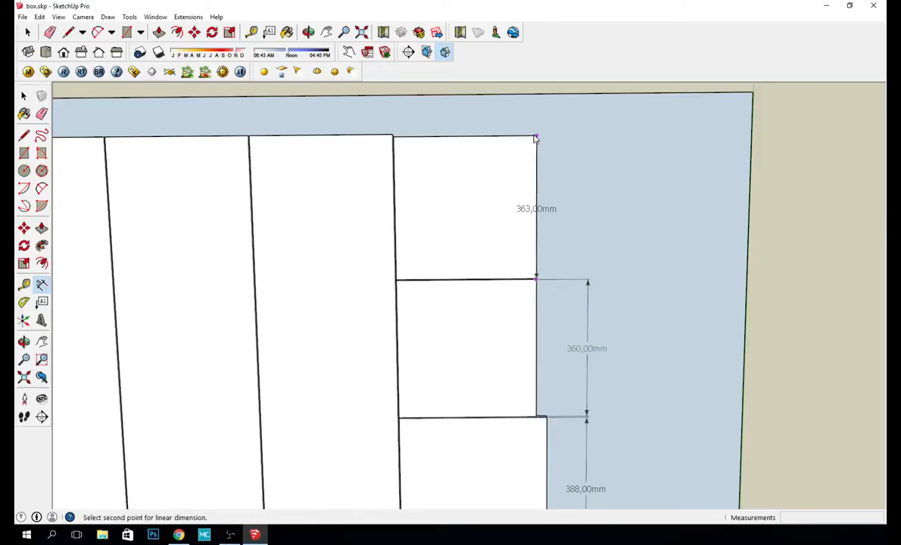
{"action": "left_click", "coordinate": [537, 136]}
{"action": "key", "text": "Escape"}
{"action": "scroll", "coordinate": [530, 280], "scroll_direction": "up", "scroll_amount": 4}
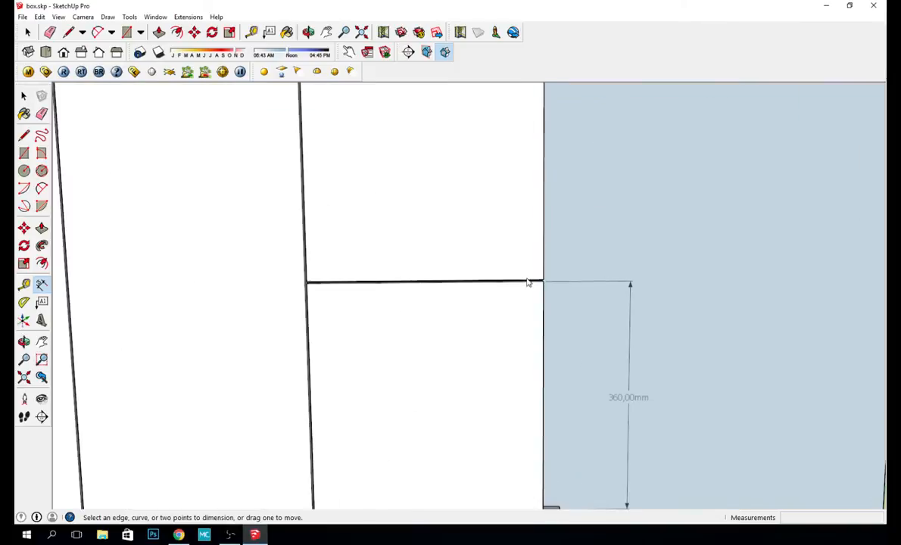
{"action": "scroll", "coordinate": [553, 280], "scroll_direction": "up", "scroll_amount": 2}
{"action": "scroll", "coordinate": [508, 187], "scroll_direction": "down", "scroll_amount": 5}
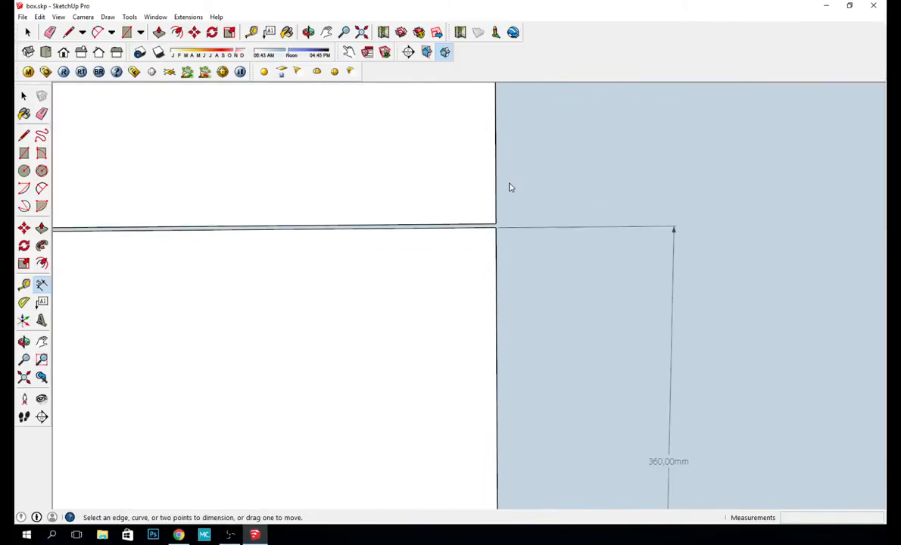
{"action": "scroll", "coordinate": [509, 187], "scroll_direction": "down", "scroll_amount": 3}
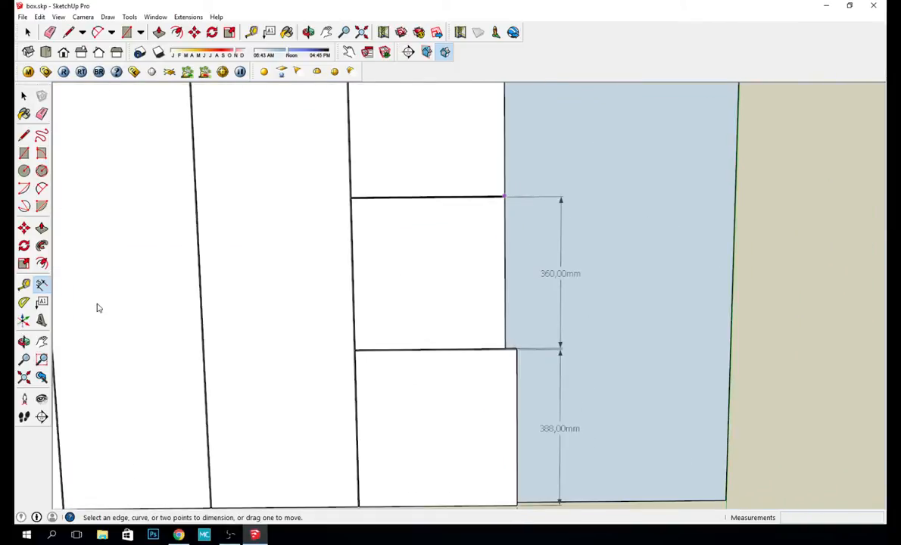
Step: Dimension the outermost small square's side between its own corners, in line with the other squares' dimensions
{"action": "scroll", "coordinate": [507, 200], "scroll_direction": "up", "scroll_amount": 3}
{"action": "left_click", "coordinate": [504, 199]}
{"action": "middle_click_drag", "start_coordinate": [565, 151], "coordinate": [511, 394]}
{"action": "scroll", "coordinate": [488, 208], "scroll_direction": "down", "scroll_amount": 5}
{"action": "middle_click_drag", "start_coordinate": [488, 141], "coordinate": [489, 204], "text": "shift"}
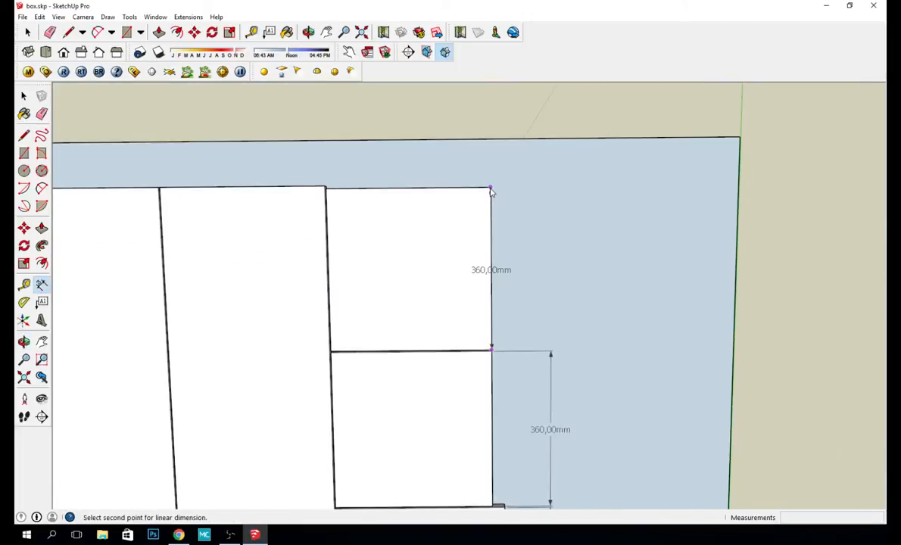
{"action": "left_click", "coordinate": [490, 190]}
{"action": "left_click", "coordinate": [552, 220]}
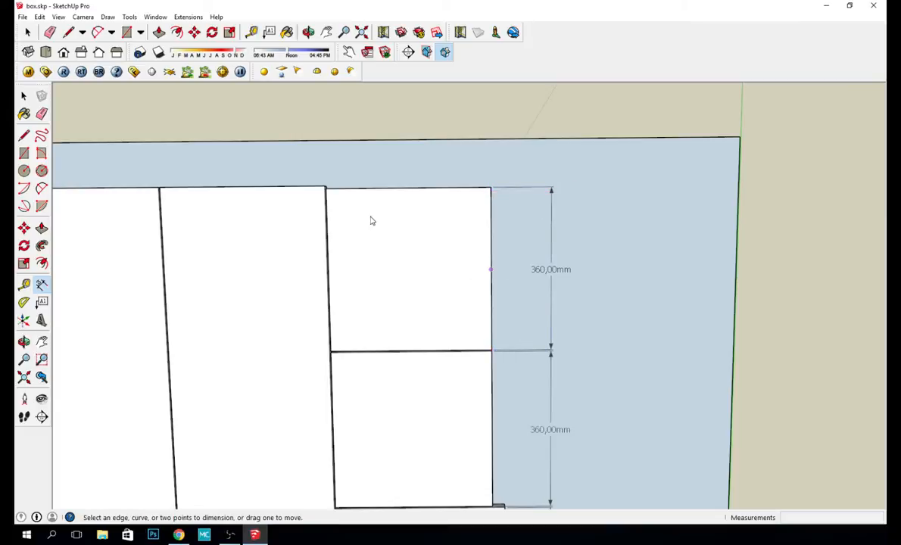
Step: Dimension the outermost small square's width above its outer edge
{"action": "left_click", "coordinate": [328, 190]}
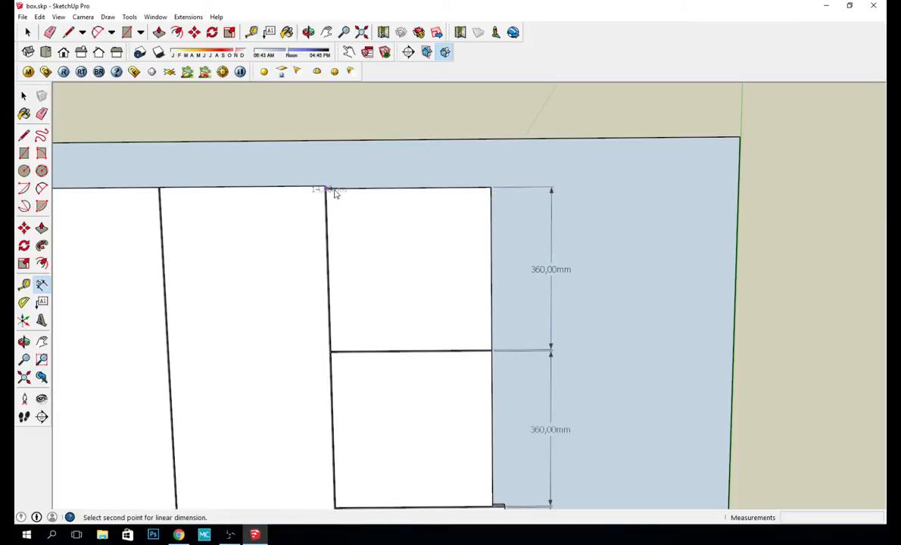
{"action": "left_click", "coordinate": [489, 190]}
{"action": "middle_click_drag", "start_coordinate": [534, 266], "coordinate": [553, 216], "text": "shift"}
{"action": "scroll", "coordinate": [542, 163], "scroll_direction": "down", "scroll_amount": 3}
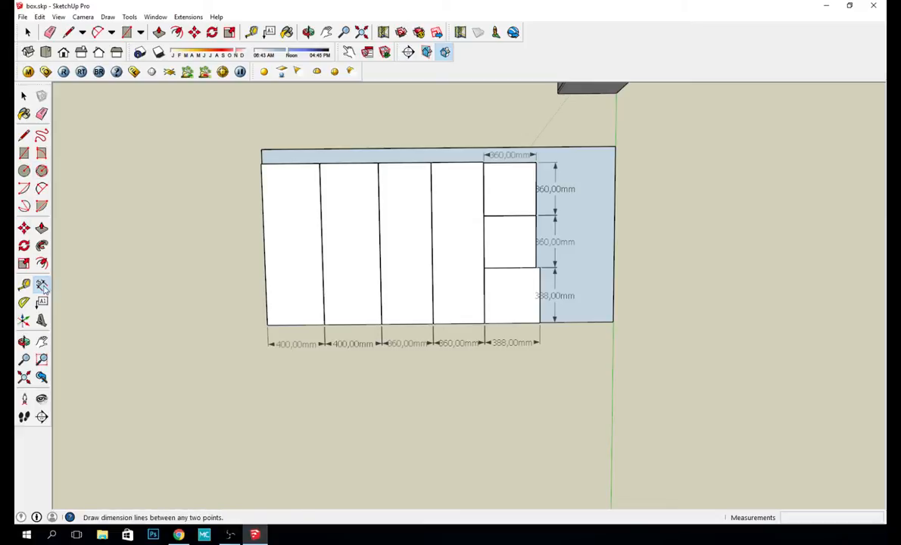
{"action": "left_click", "coordinate": [266, 324]}
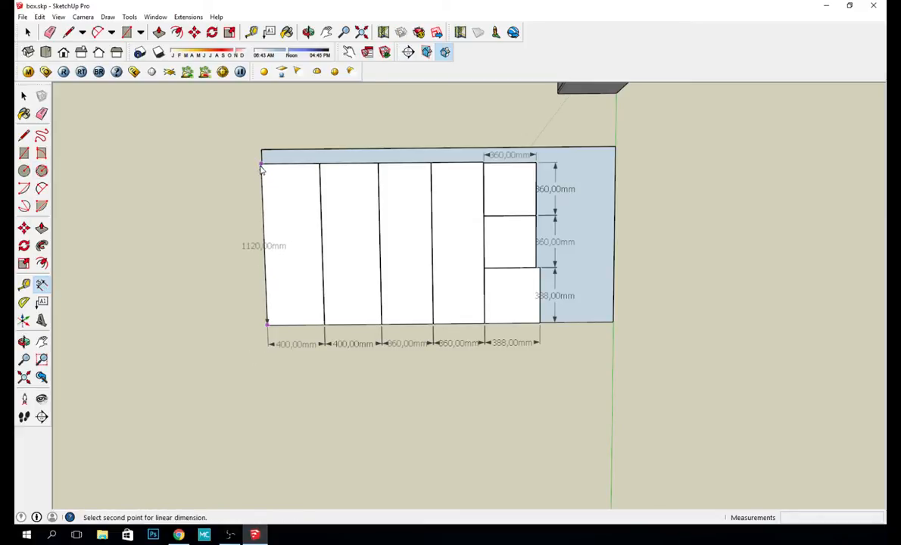
{"action": "scroll", "coordinate": [261, 170], "scroll_direction": "up", "scroll_amount": 6}
{"action": "key", "text": "Escape"}
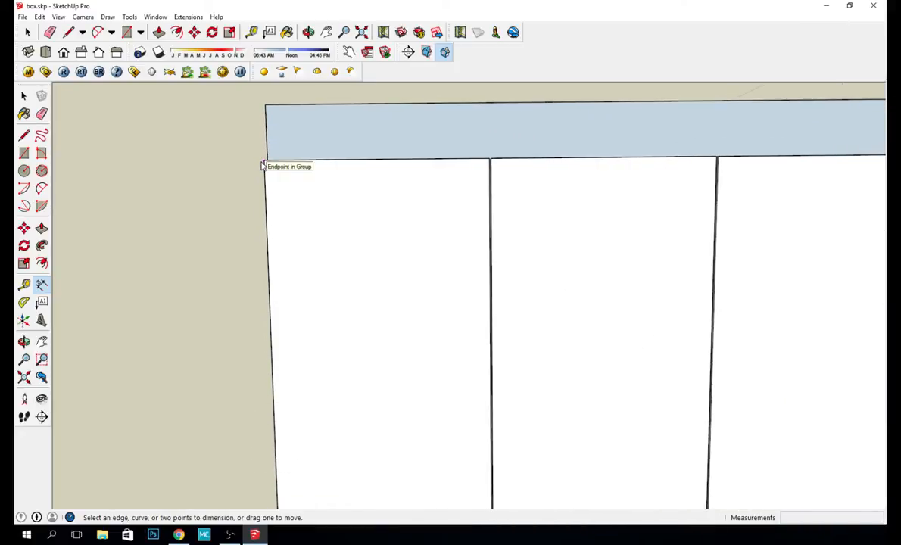
{"action": "scroll", "coordinate": [239, 358], "scroll_direction": "down", "scroll_amount": 3}
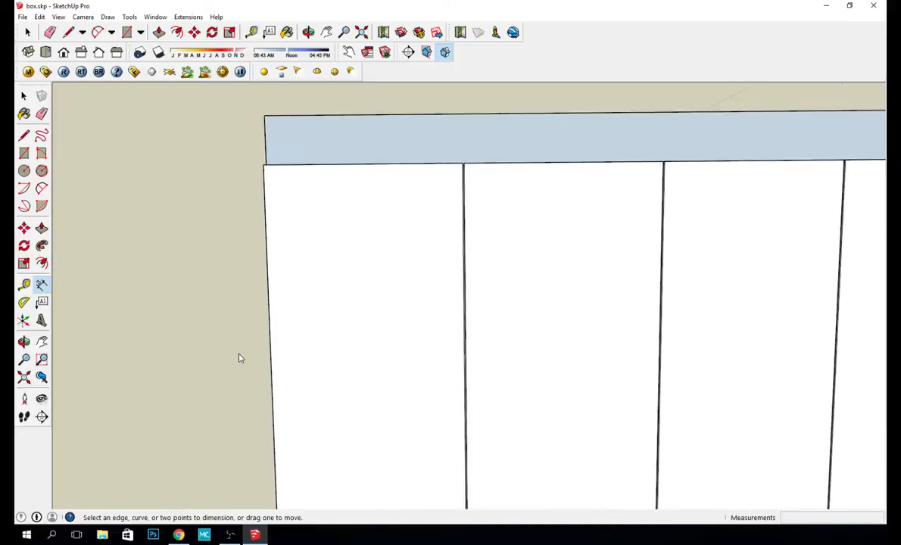
Step: Dimension the long panels' length along the first panel's outer edge, placing the dimension outside the sheet
{"action": "middle_click_drag", "start_coordinate": [229, 426], "coordinate": [424, 397]}
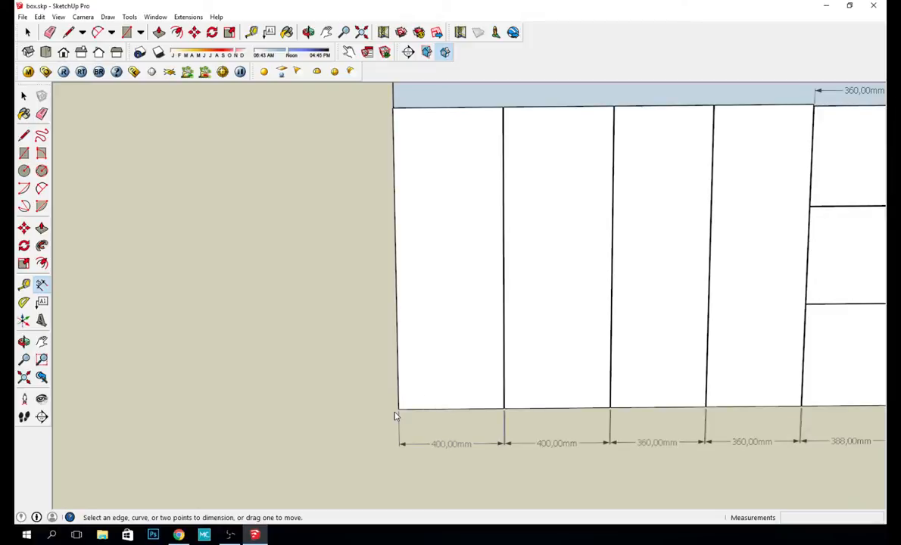
{"action": "left_click", "coordinate": [399, 409]}
{"action": "left_click", "coordinate": [393, 108]}
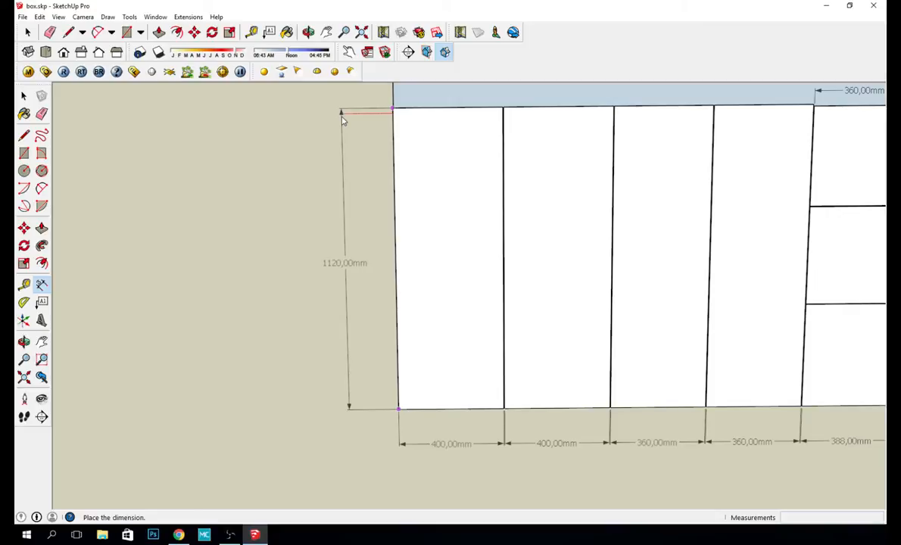
{"action": "left_click", "coordinate": [341, 121]}
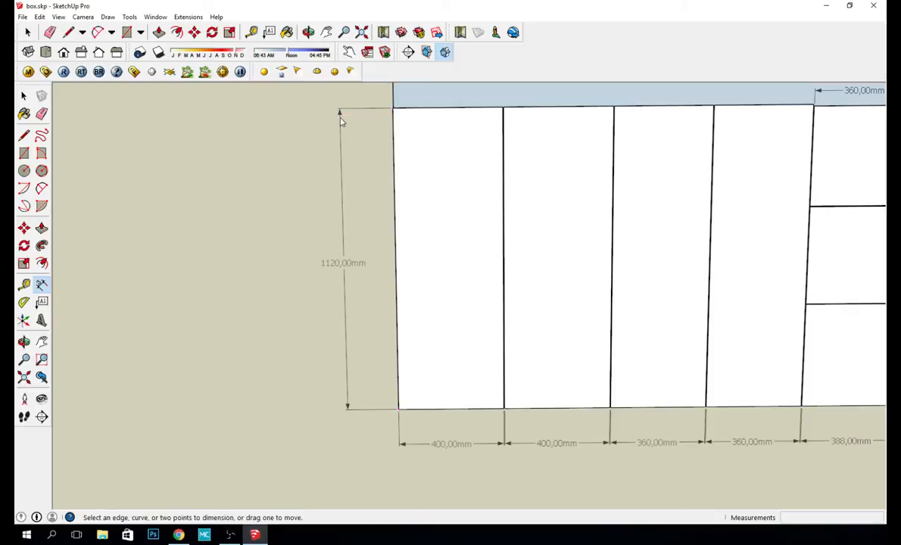
{"action": "middle_click_drag", "start_coordinate": [340, 116], "coordinate": [347, 175]}
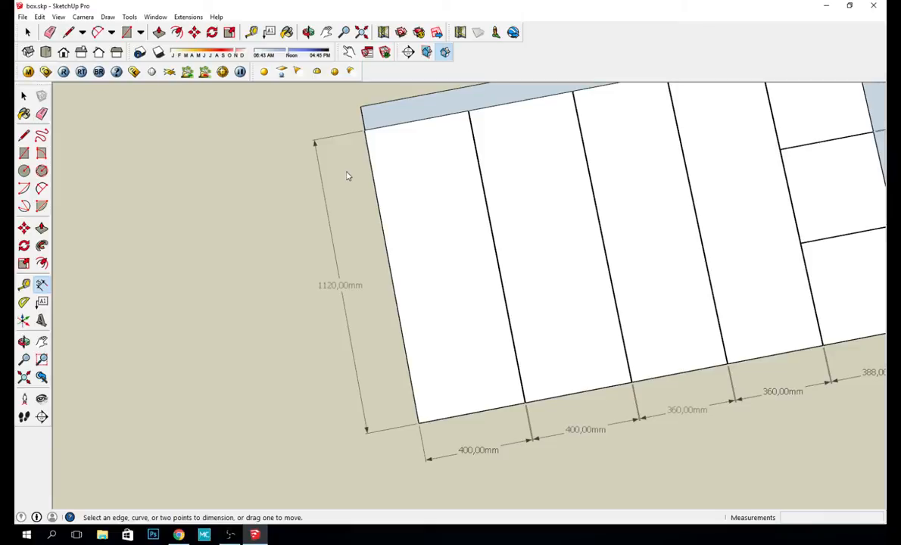
{"action": "middle_click_drag", "start_coordinate": [351, 260], "coordinate": [334, 221]}
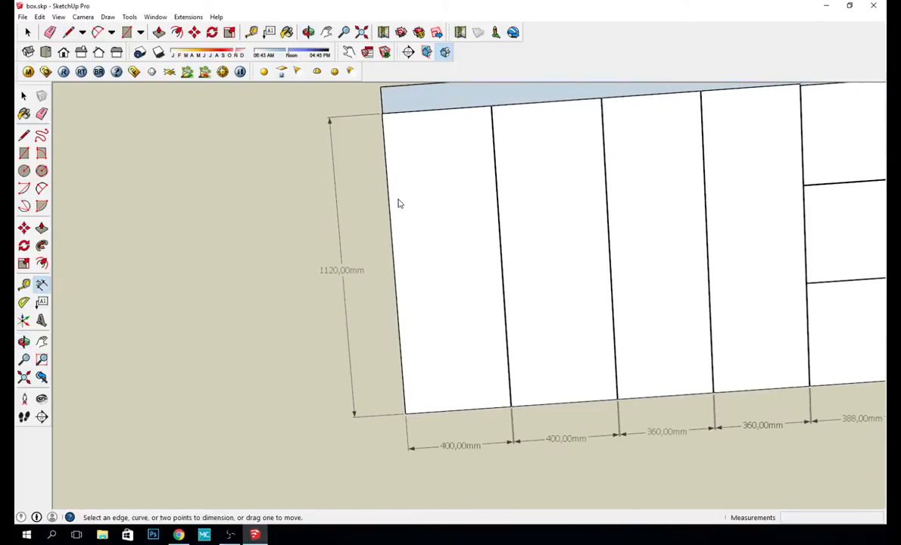
{"action": "scroll", "coordinate": [399, 202], "scroll_direction": "down", "scroll_amount": 2}
{"action": "scroll", "coordinate": [402, 203], "scroll_direction": "down", "scroll_amount": 2}
{"action": "key", "text": "space"}
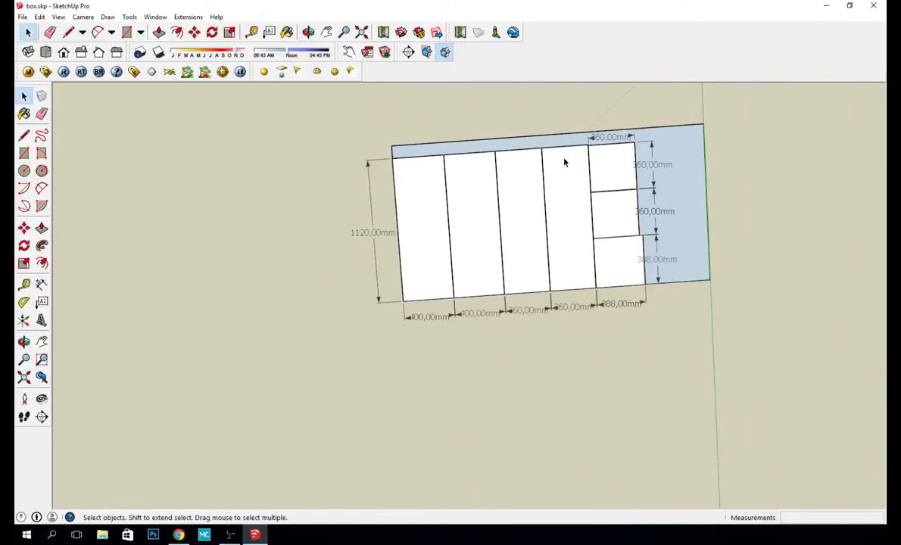
{"action": "left_click", "coordinate": [564, 161]}
{"action": "left_click", "coordinate": [533, 166], "text": "shift"}
{"action": "left_click", "coordinate": [469, 171], "text": "shift"}
{"action": "left_click", "coordinate": [430, 176], "text": "shift"}
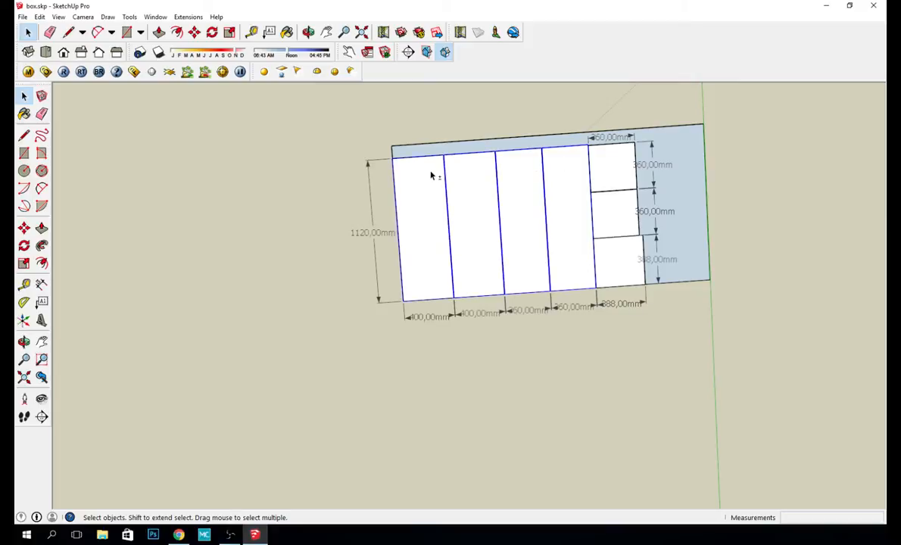
{"action": "key", "text": "s"}
{"action": "middle_click_drag", "start_coordinate": [477, 161], "coordinate": [538, 214]}
{"action": "scroll", "coordinate": [598, 223], "scroll_direction": "up", "scroll_amount": 4}
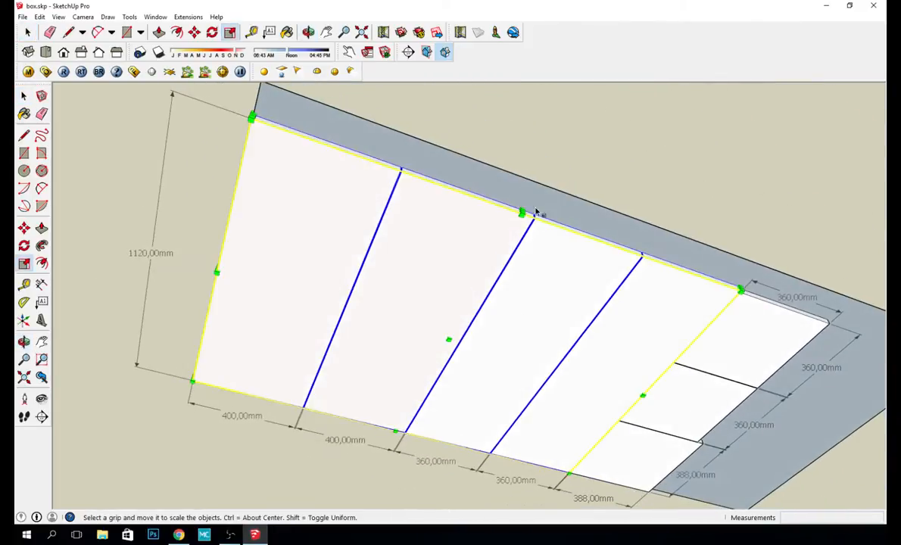
{"action": "scroll", "coordinate": [544, 213], "scroll_direction": "up", "scroll_amount": 3}
{"action": "scroll", "coordinate": [345, 192], "scroll_direction": "down", "scroll_amount": 2}
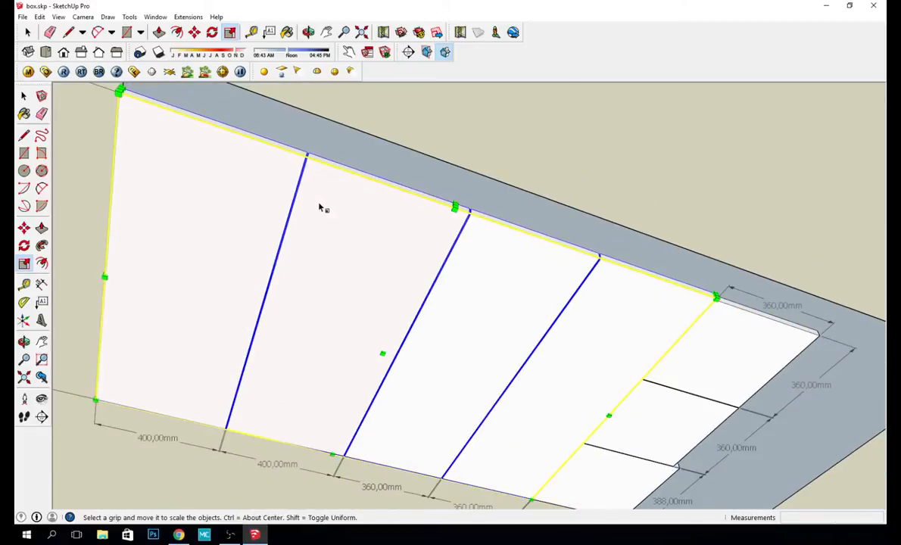
{"action": "scroll", "coordinate": [107, 170], "scroll_direction": "down", "scroll_amount": 2}
{"action": "key", "text": "space"}
{"action": "left_click", "coordinate": [303, 114]}
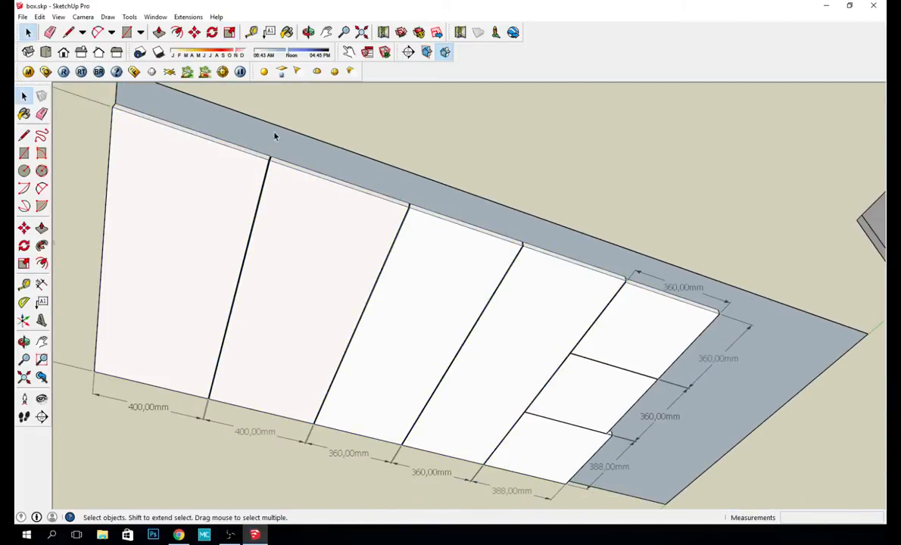
Step: Mark a guide point 1100 mm from the first long panel's corner on the sheet edge, along its outer long side
{"action": "middle_click_drag", "start_coordinate": [210, 195], "coordinate": [355, 189]}
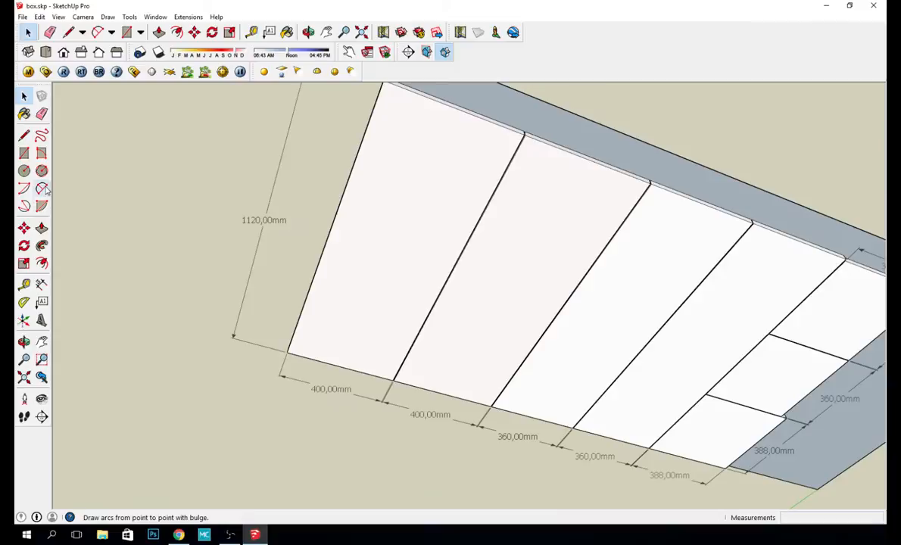
{"action": "left_click", "coordinate": [23, 284]}
{"action": "left_click", "coordinate": [288, 351]}
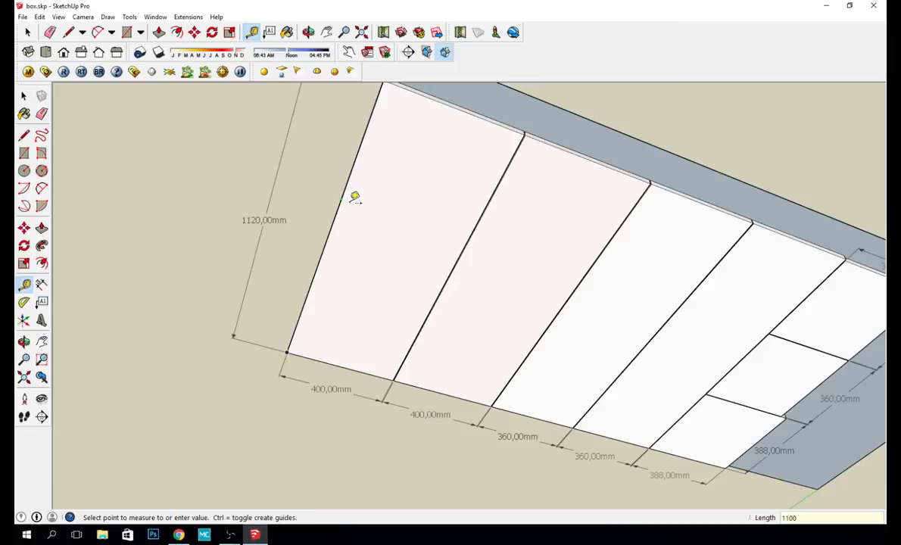
{"action": "key", "text": "Return"}
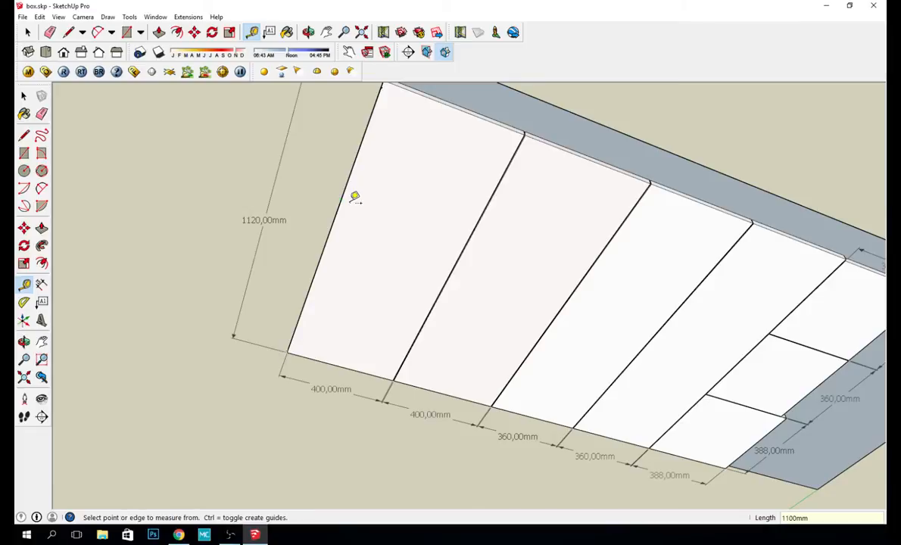
{"action": "scroll", "coordinate": [355, 197], "scroll_direction": "down", "scroll_amount": 4}
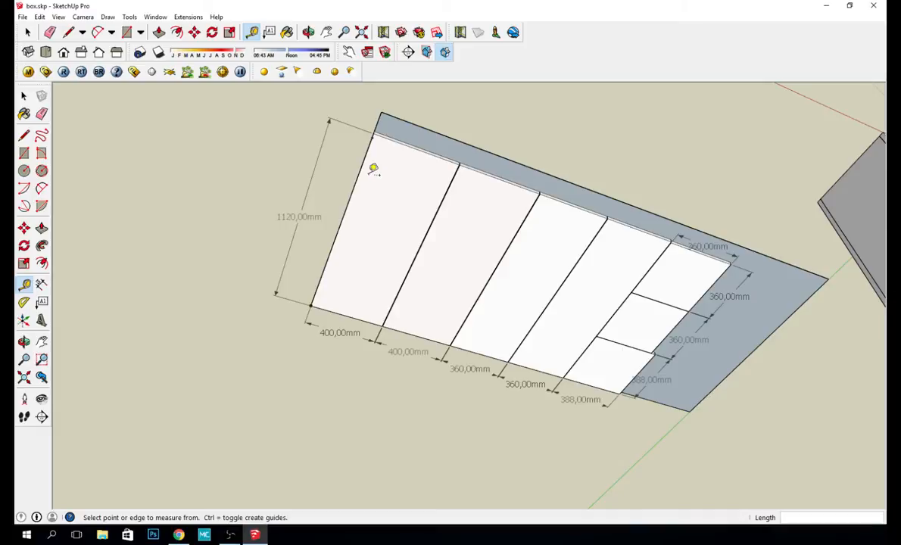
{"action": "key", "text": "space"}
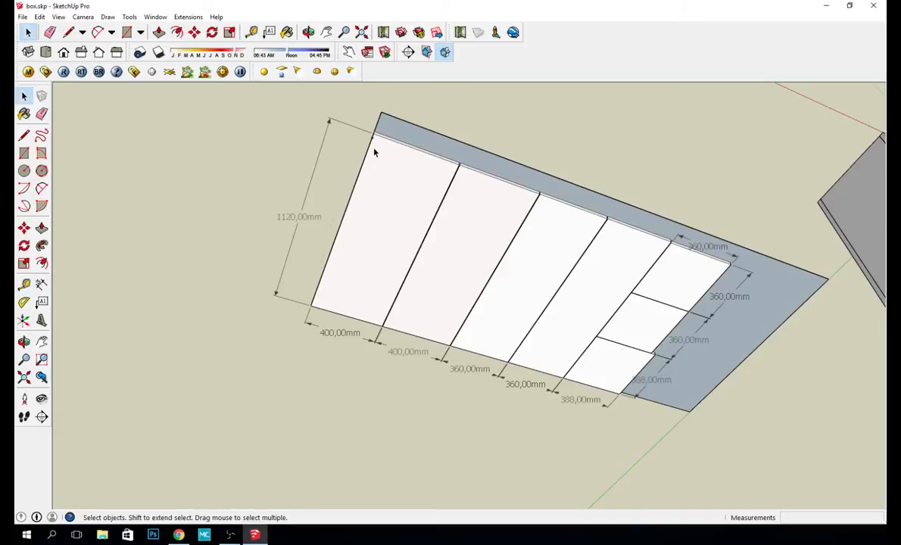
{"action": "left_click", "coordinate": [413, 165]}
{"action": "left_click", "coordinate": [495, 193], "text": "shift"}
{"action": "left_click", "coordinate": [554, 212], "text": "shift"}
{"action": "left_click", "coordinate": [631, 247], "text": "shift"}
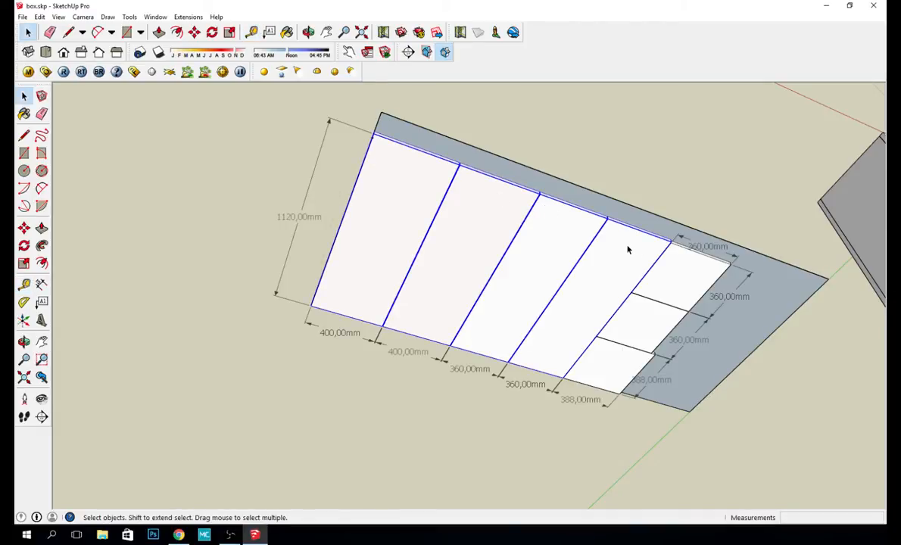
{"action": "key", "text": "s"}
{"action": "scroll", "coordinate": [532, 192], "scroll_direction": "up", "scroll_amount": 3}
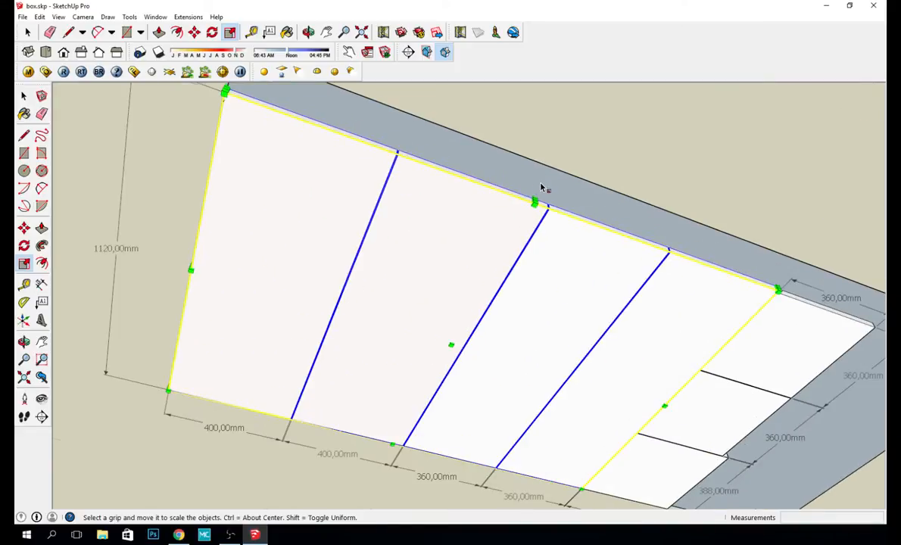
{"action": "scroll", "coordinate": [541, 188], "scroll_direction": "up", "scroll_amount": 2}
{"action": "left_click", "coordinate": [534, 210]}
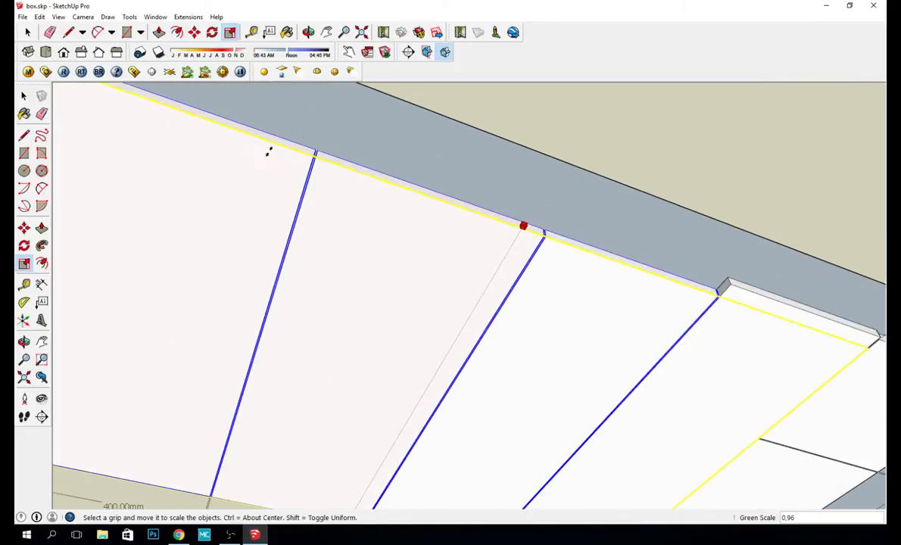
{"action": "key", "text": "Escape"}
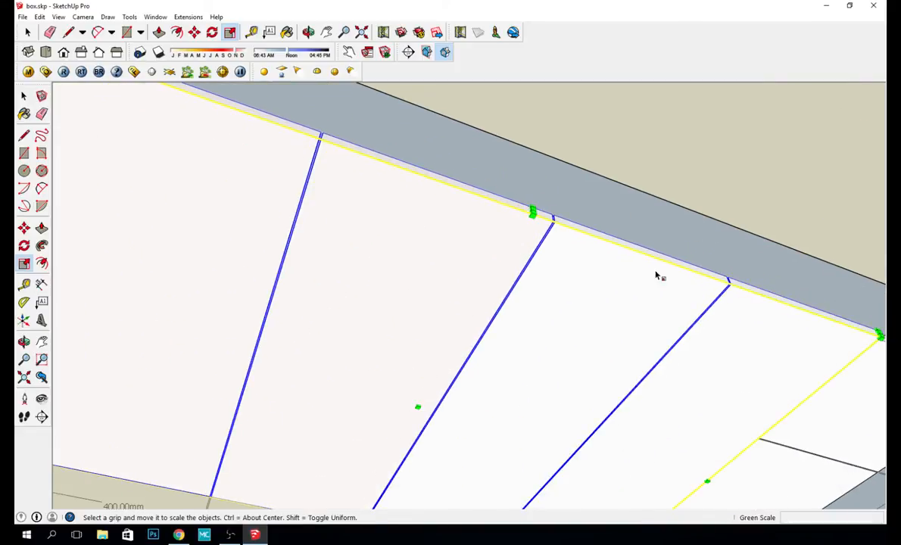
Step: Scale the four long panels lengthwise along the sheet down to the guide point at 1100 mm
{"action": "key", "text": "space"}
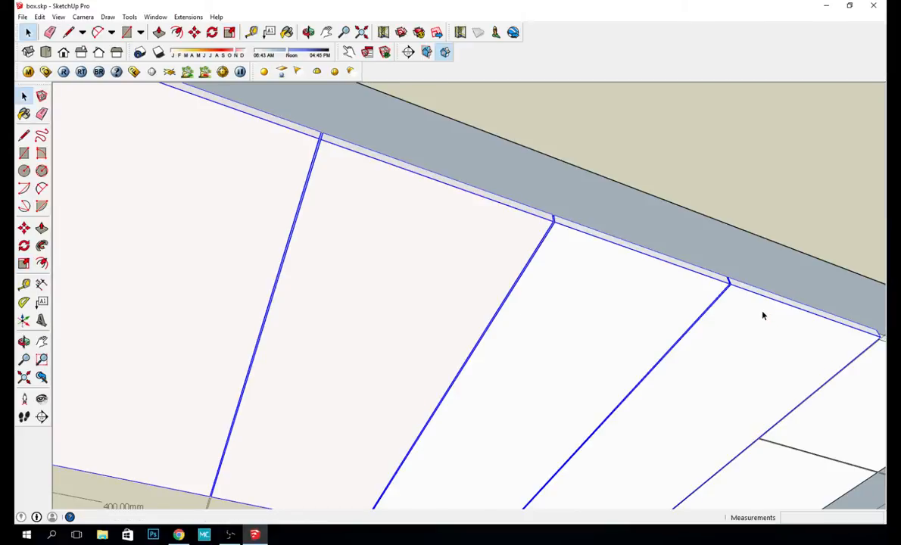
{"action": "left_click", "coordinate": [736, 305]}
{"action": "left_click", "coordinate": [571, 281], "text": "shift"}
{"action": "left_click", "coordinate": [344, 228], "text": "shift"}
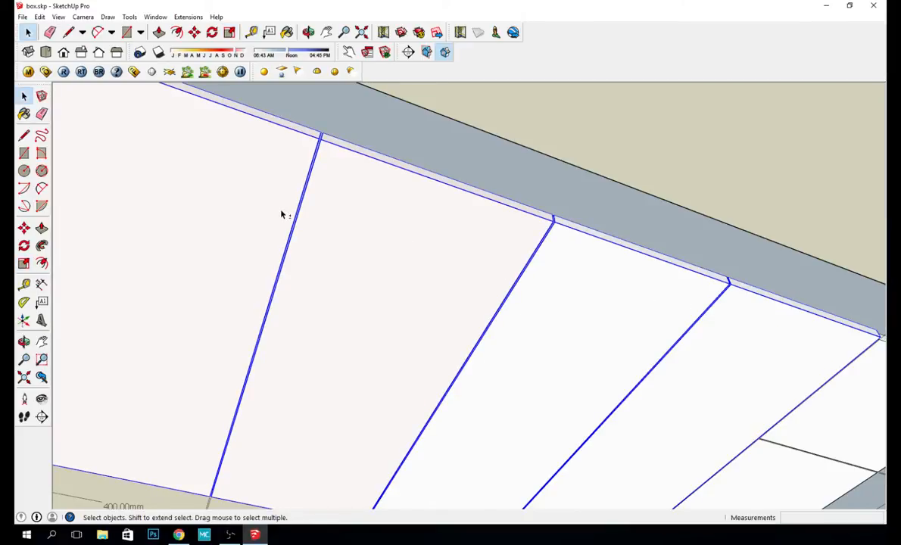
{"action": "scroll", "coordinate": [288, 215], "scroll_direction": "down", "scroll_amount": 3}
{"action": "key", "text": "s"}
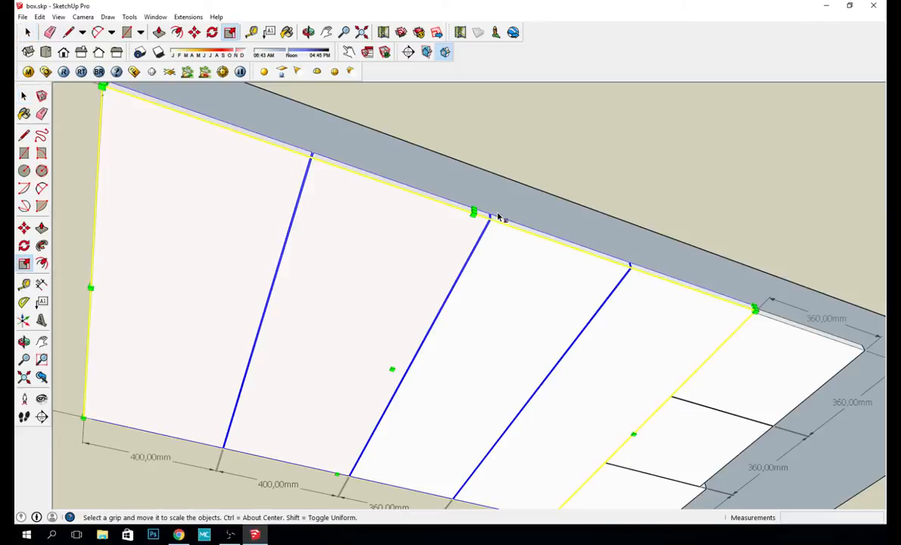
{"action": "left_click_drag", "start_coordinate": [474, 208], "coordinate": [99, 97]}
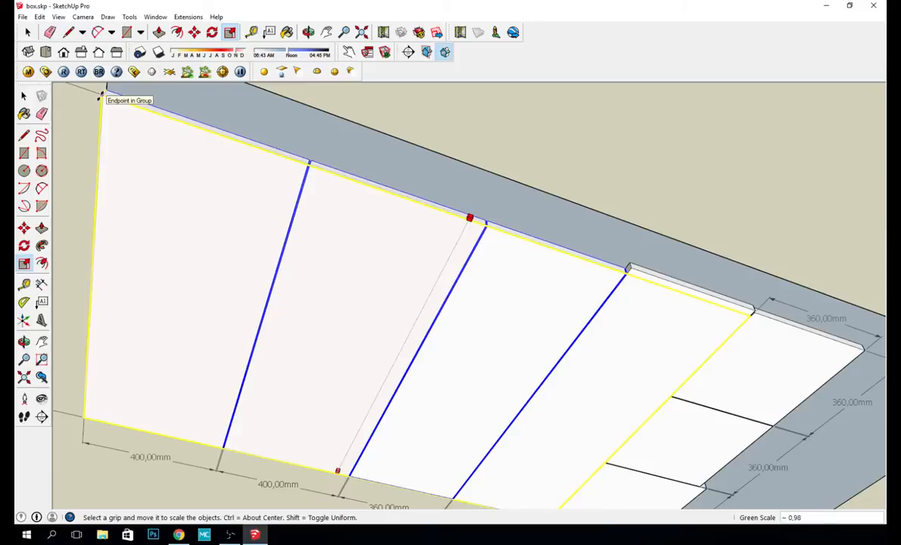
{"action": "left_click_drag", "start_coordinate": [100, 97], "coordinate": [99, 97]}
{"action": "key", "text": "space"}
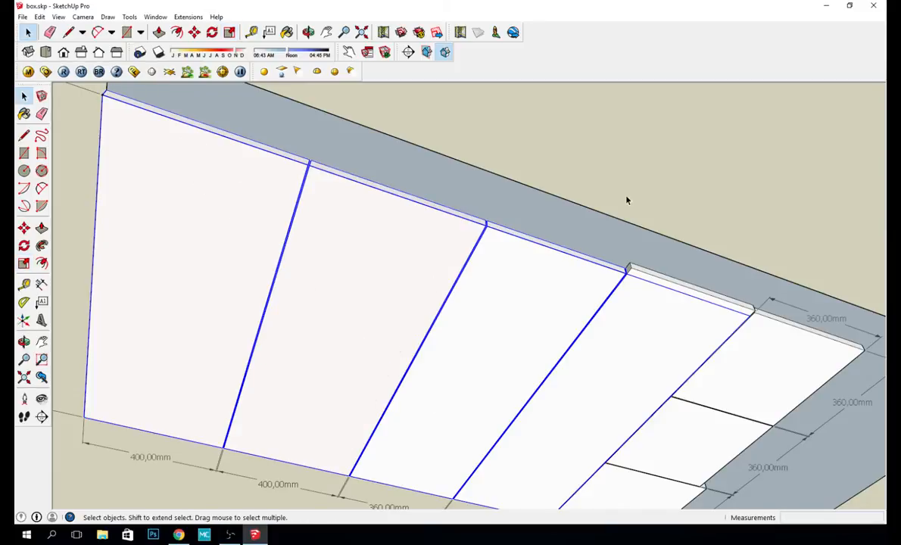
Step: Delete the unscaled duplicate panel overlapping the fourth long panel, beside the small squares
{"action": "left_click", "coordinate": [643, 219]}
{"action": "middle_click_drag", "start_coordinate": [647, 226], "coordinate": [583, 237]}
{"action": "left_click", "coordinate": [579, 236]}
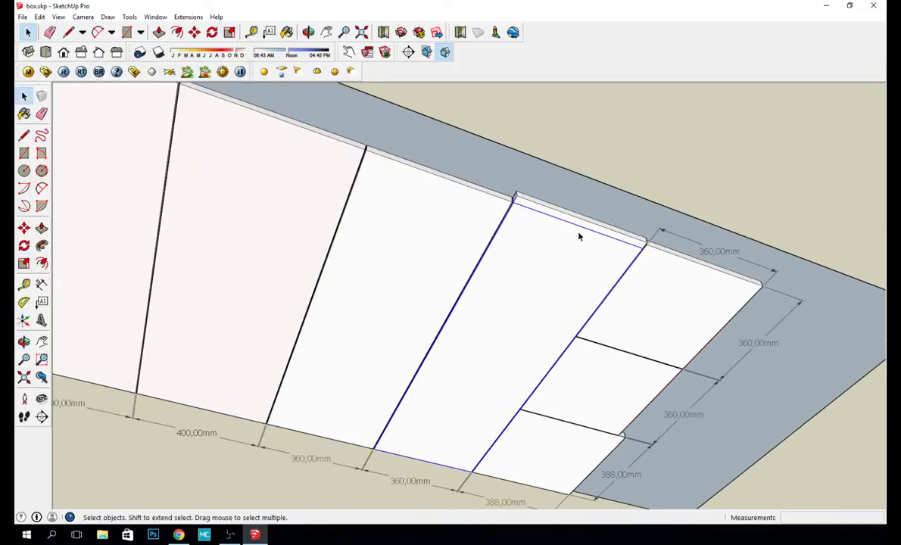
{"action": "left_click", "coordinate": [586, 226]}
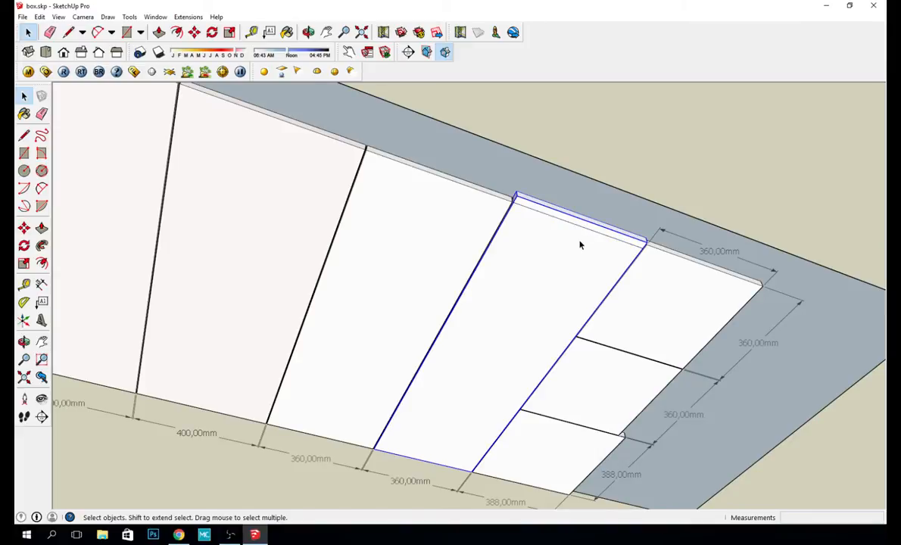
{"action": "left_click", "coordinate": [578, 247]}
{"action": "left_click", "coordinate": [585, 228]}
{"action": "key", "text": "Delete"}
{"action": "scroll", "coordinate": [605, 136], "scroll_direction": "down", "scroll_amount": 5}
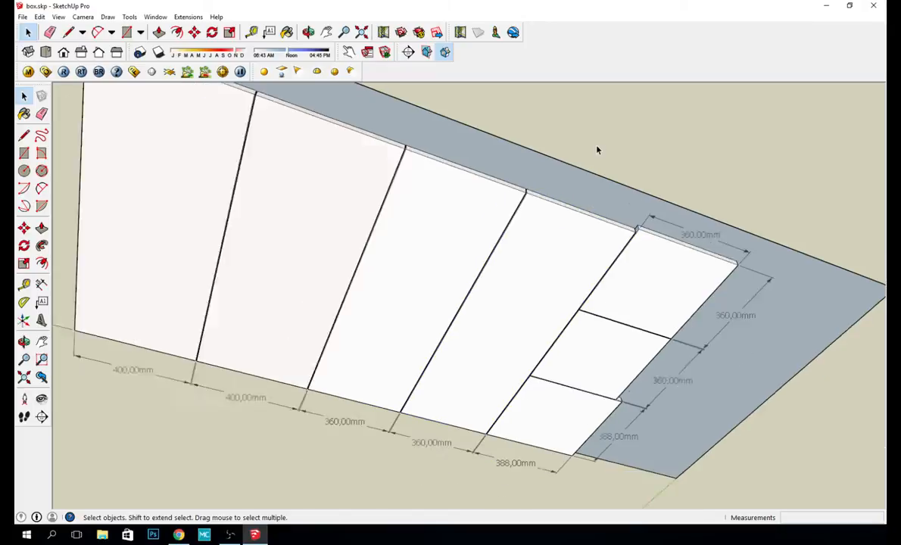
Step: Check the length of the vertical edge of the standing pedestal's side panel in its entity information
{"action": "middle_click_drag", "start_coordinate": [557, 171], "coordinate": [478, 199]}
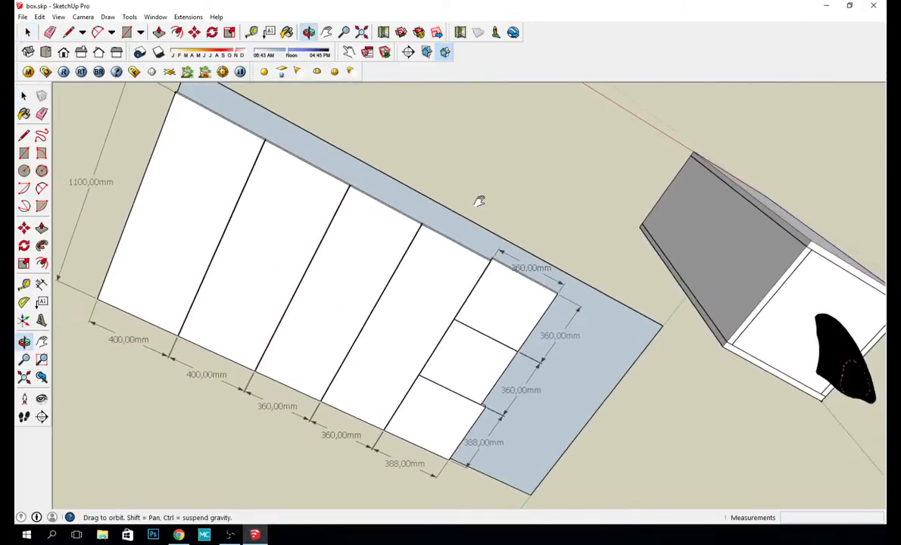
{"action": "middle_click_drag", "start_coordinate": [606, 227], "coordinate": [417, 151]}
{"action": "middle_click_drag", "start_coordinate": [613, 360], "coordinate": [428, 144]}
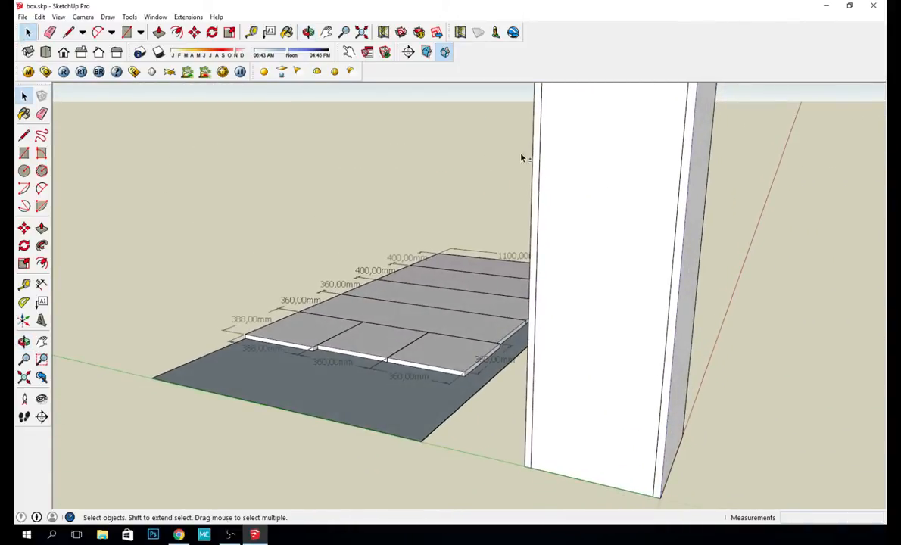
{"action": "middle_click_drag", "start_coordinate": [521, 158], "coordinate": [508, 194]}
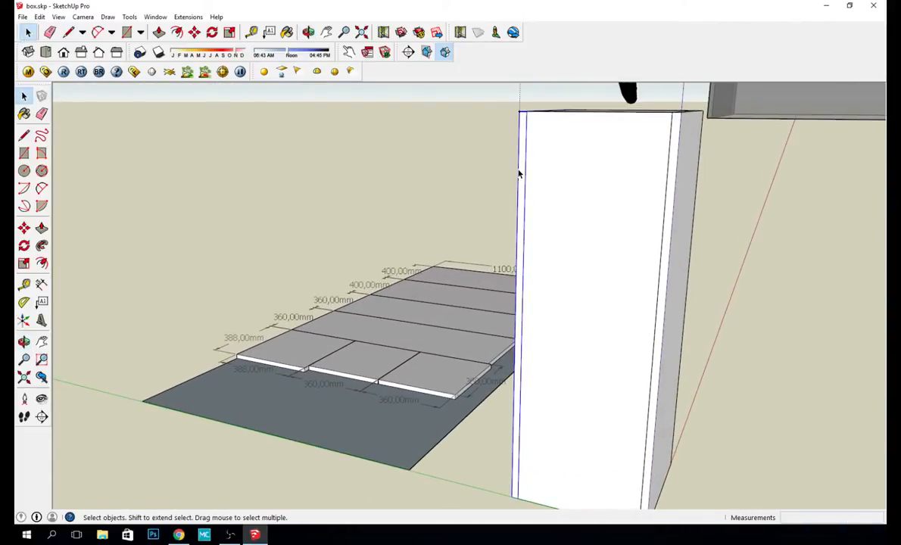
{"action": "right_click", "coordinate": [519, 174]}
{"action": "key", "text": "Escape"}
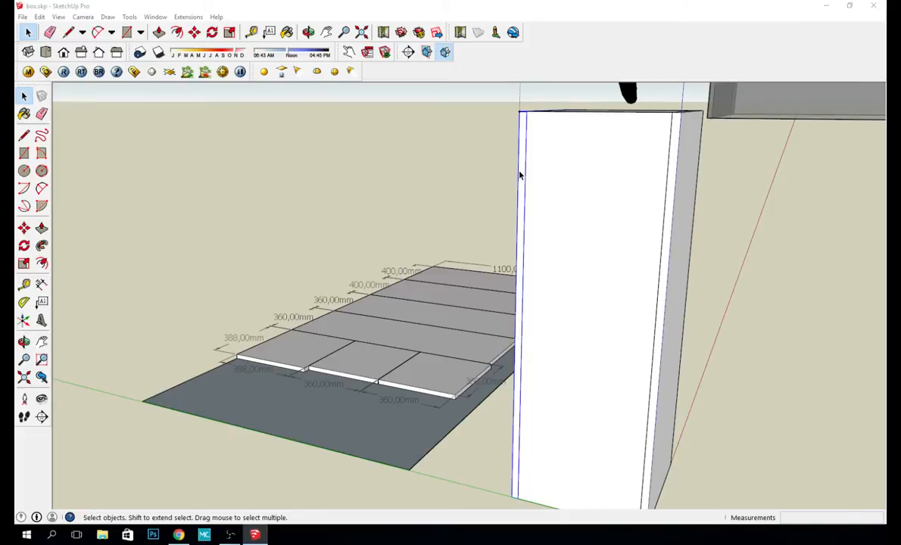
{"action": "double_click", "coordinate": [519, 174]}
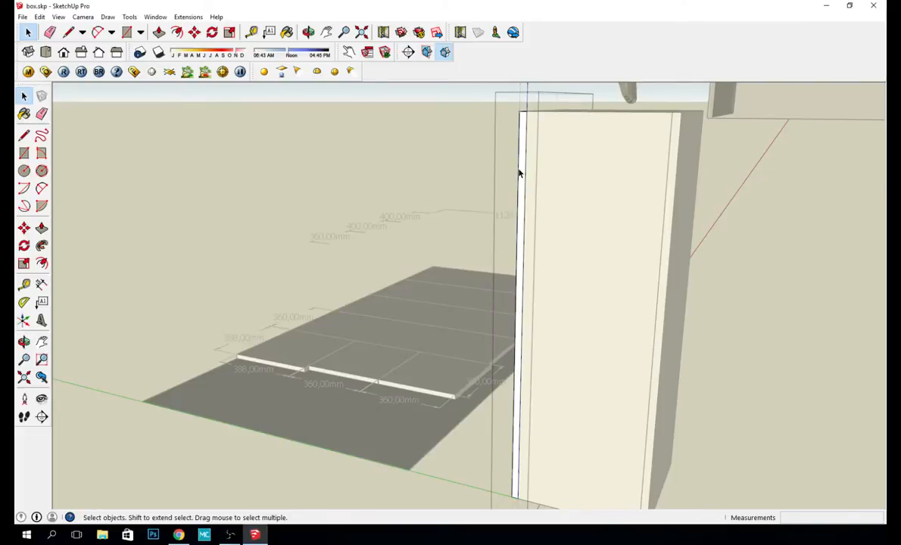
{"action": "left_click", "coordinate": [518, 174]}
{"action": "left_click_drag", "start_coordinate": [15, 156], "coordinate": [632, 156]}
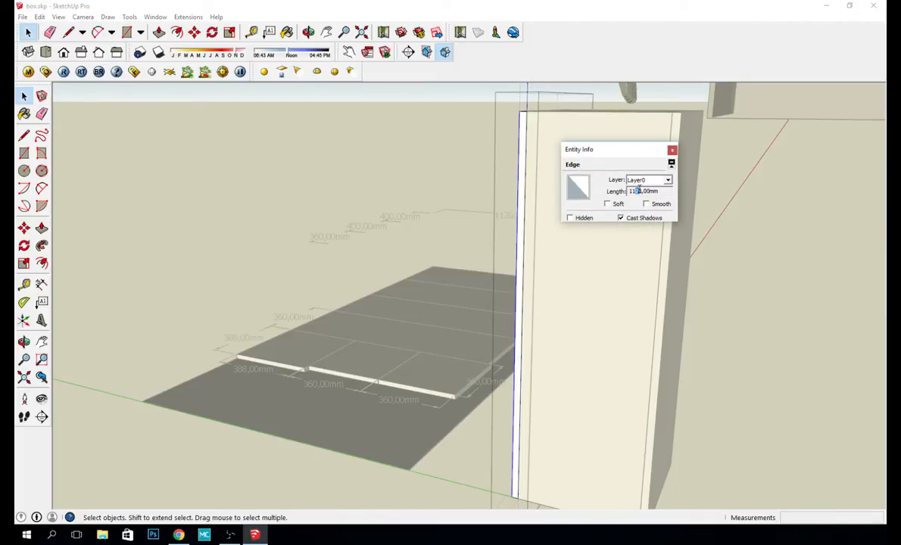
{"action": "left_click", "coordinate": [673, 150]}
{"action": "left_click", "coordinate": [765, 277]}
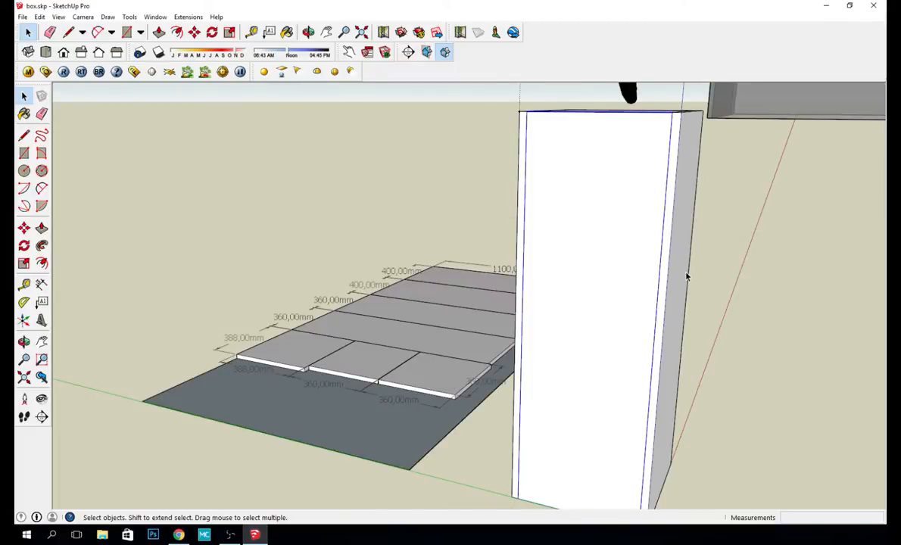
{"action": "left_click", "coordinate": [669, 281]}
{"action": "middle_click_drag", "start_coordinate": [670, 281], "coordinate": [611, 231]}
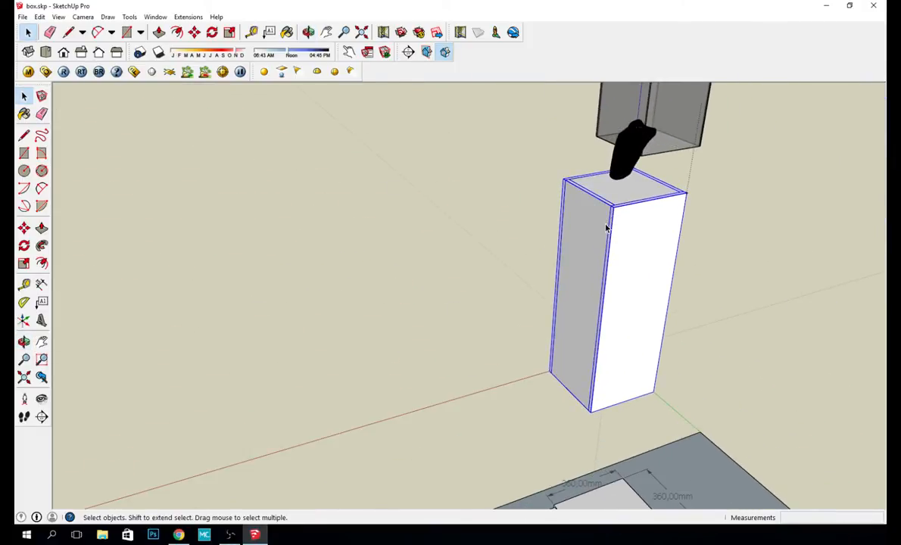
{"action": "key", "text": "s"}
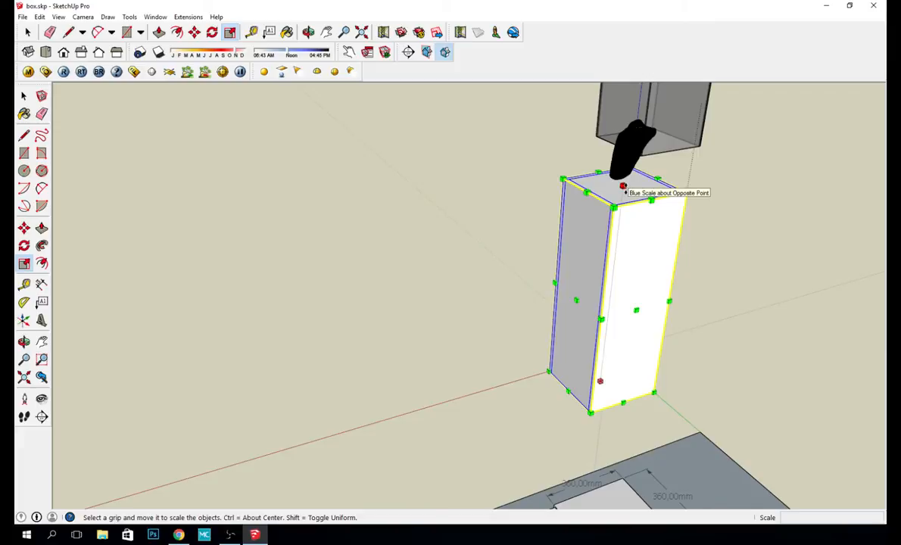
{"action": "left_click", "coordinate": [631, 193]}
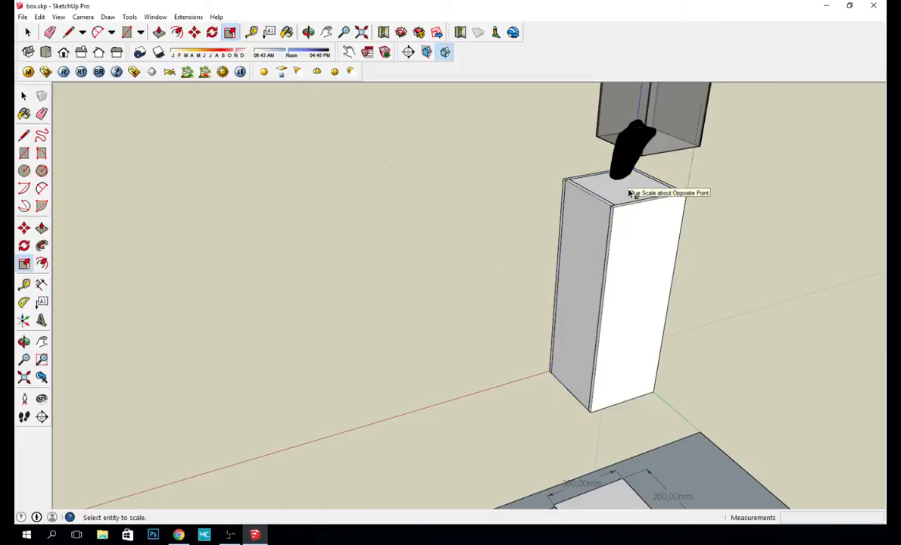
Step: Mark a guide point 1100 mm above the pedestal's bottom corner along its vertical edge
{"action": "left_click", "coordinate": [24, 284]}
{"action": "left_click", "coordinate": [591, 410]}
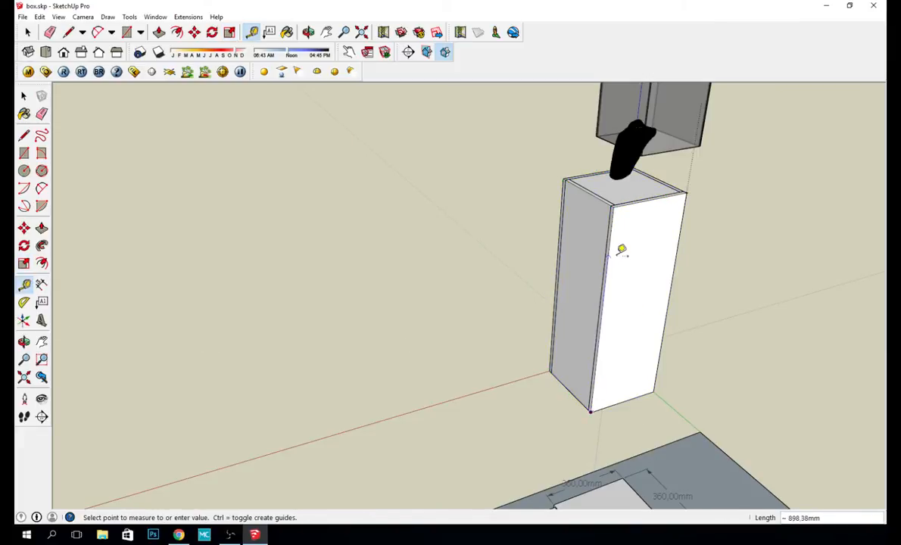
{"action": "type", "text": "1100"}
{"action": "key", "text": "Return"}
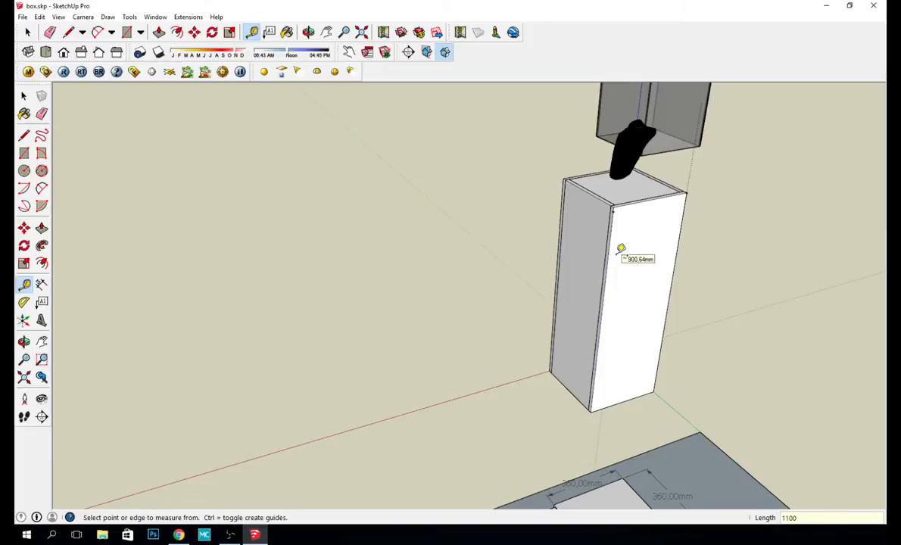
Step: Scale the pedestal's side panels vertically down to the 1100 mm guide point and clear the selection
{"action": "key", "text": "space"}
{"action": "left_click", "coordinate": [645, 216]}
{"action": "left_click", "coordinate": [575, 217], "text": "shift"}
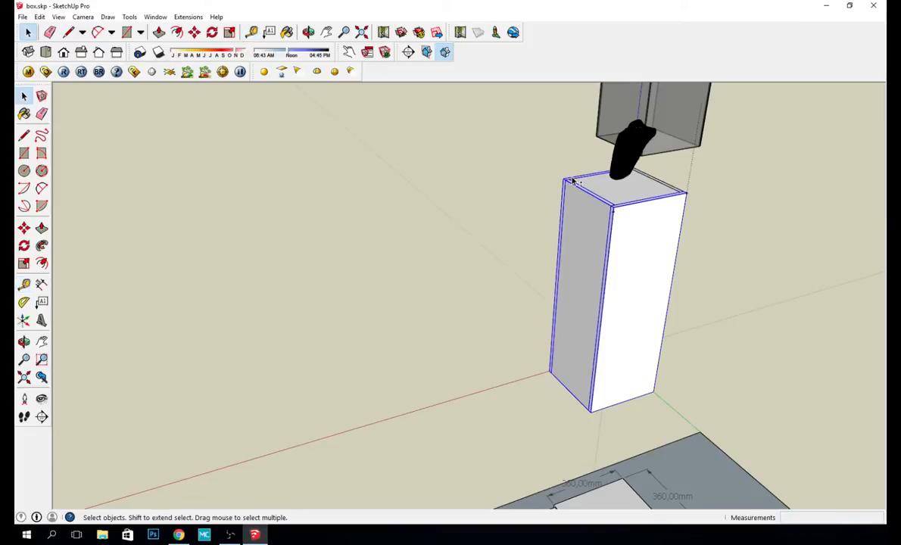
{"action": "key", "text": "s"}
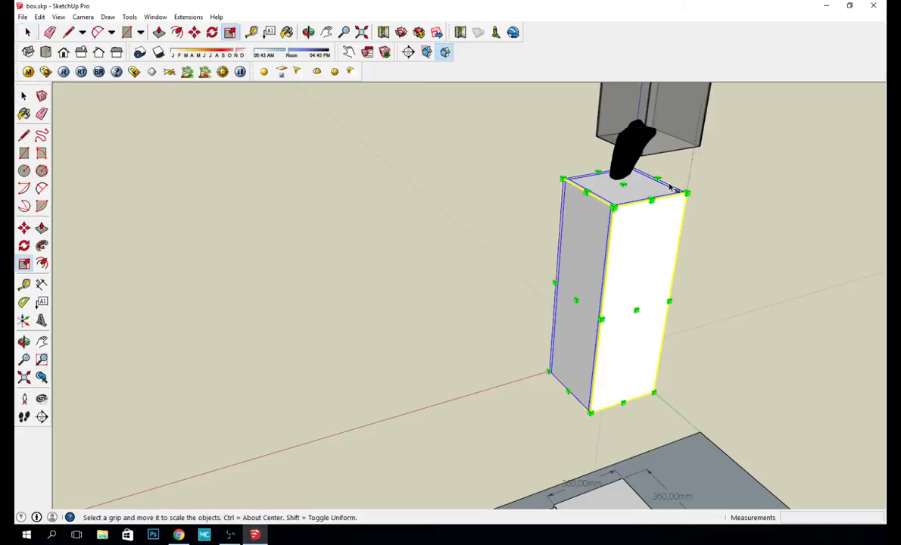
{"action": "left_click_drag", "start_coordinate": [622, 187], "coordinate": [614, 213]}
{"action": "key", "text": "space"}
{"action": "left_click", "coordinate": [525, 183]}
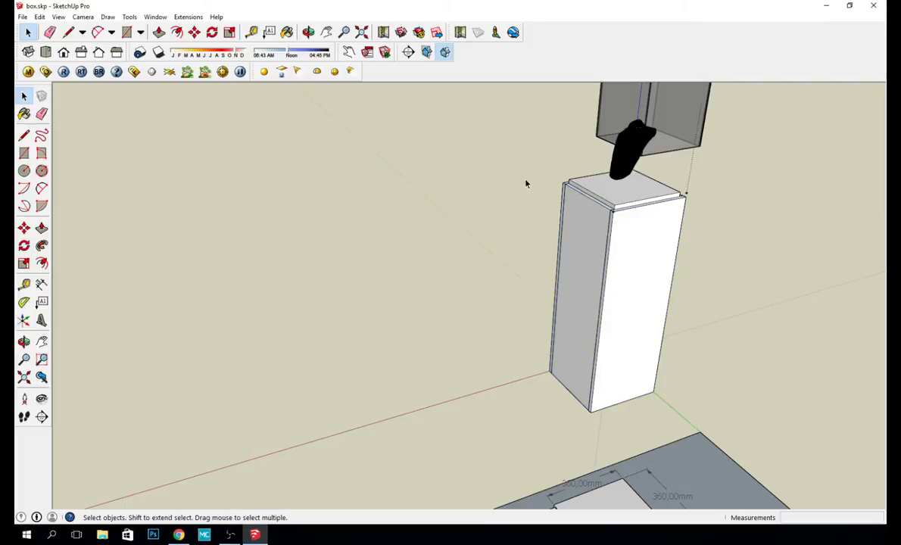
Step: Hide the pedestal's side panel facing the cutting sheet
{"action": "middle_click_drag", "start_coordinate": [524, 183], "coordinate": [235, 185]}
{"action": "middle_click_drag", "start_coordinate": [561, 279], "coordinate": [677, 239]}
{"action": "left_click", "coordinate": [579, 277]}
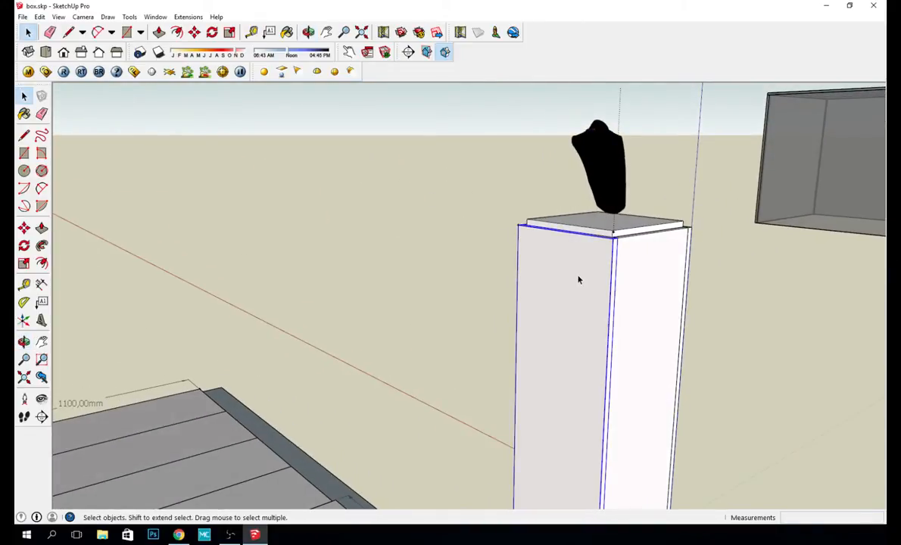
{"action": "right_click", "coordinate": [579, 279]}
{"action": "left_click", "coordinate": [613, 305]}
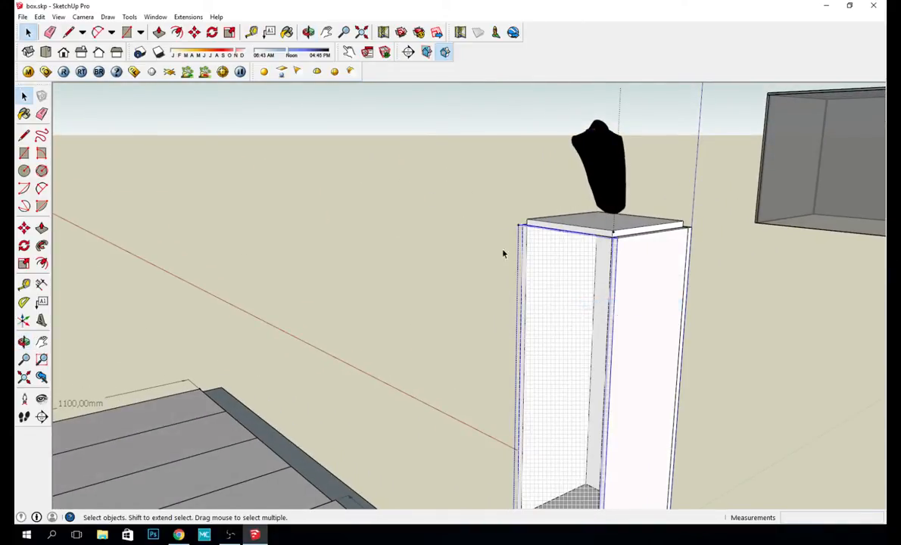
Step: Turn off the display of hidden geometry
{"action": "mouse_move", "coordinate": [503, 251]}
{"action": "middle_mouse_down"}
{"action": "mouse_move", "coordinate": [659, 121]}
{"action": "mouse_move", "coordinate": [654, 109]}
{"action": "mouse_move", "coordinate": [497, 241]}
{"action": "mouse_move", "coordinate": [482, 270]}
{"action": "mouse_move", "coordinate": [512, 265]}
{"action": "middle_mouse_up"}
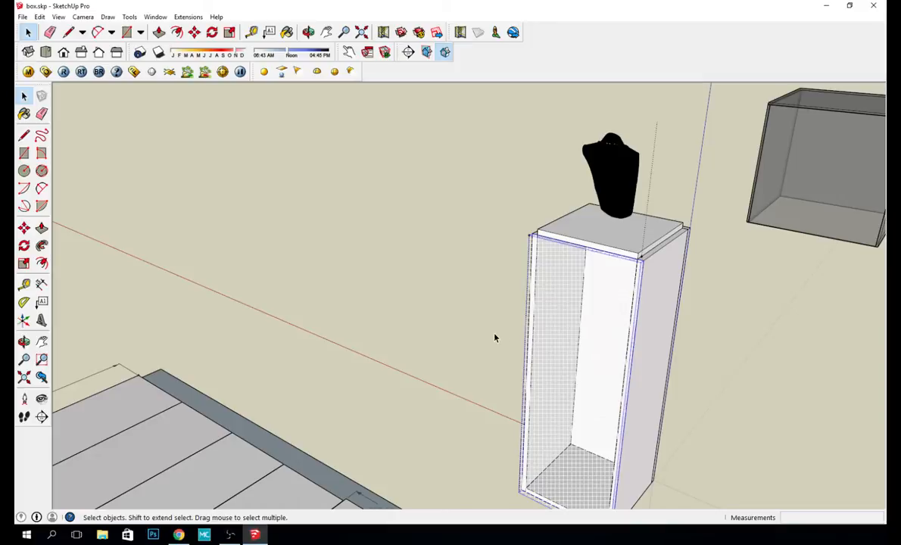
{"action": "left_click", "coordinate": [59, 17]}
{"action": "left_click", "coordinate": [83, 54]}
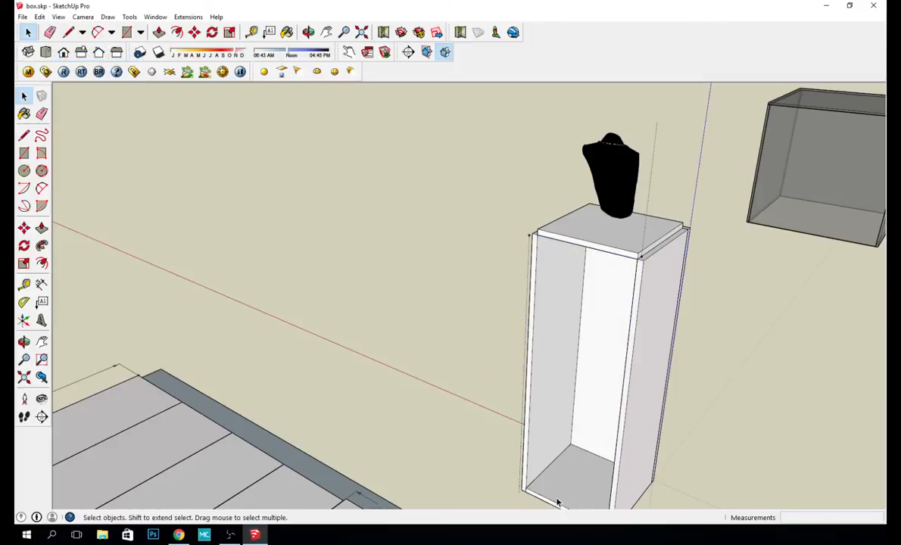
Step: Compare the pedestal's bottom panel with the small square panels laid out on the sheet
{"action": "middle_click_drag", "start_coordinate": [447, 421], "coordinate": [448, 351], "text": "shift"}
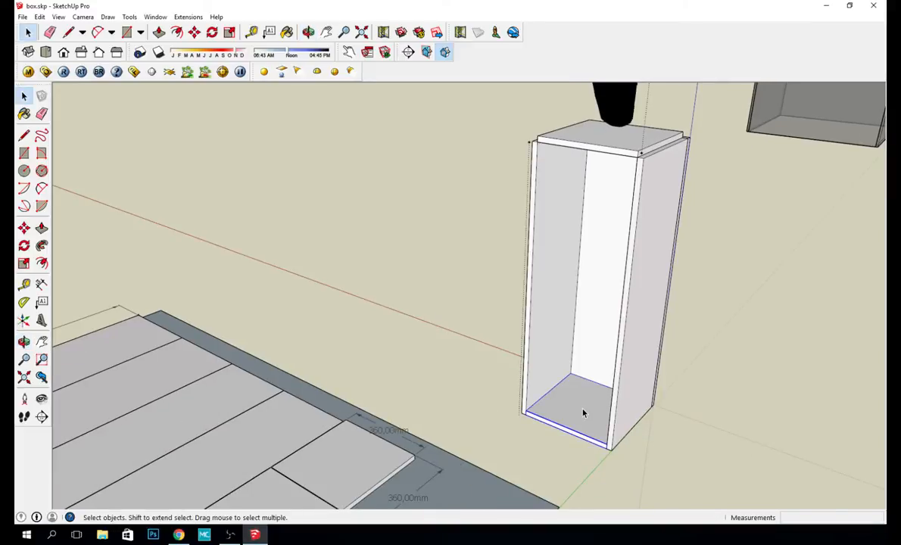
{"action": "mouse_move", "coordinate": [583, 414]}
{"action": "middle_mouse_down"}
{"action": "mouse_move", "coordinate": [533, 383]}
{"action": "mouse_move", "coordinate": [682, 342]}
{"action": "mouse_move", "coordinate": [687, 279]}
{"action": "mouse_move", "coordinate": [629, 281]}
{"action": "mouse_move", "coordinate": [532, 370]}
{"action": "middle_mouse_up"}
{"action": "middle_click_drag", "start_coordinate": [437, 385], "coordinate": [521, 299]}
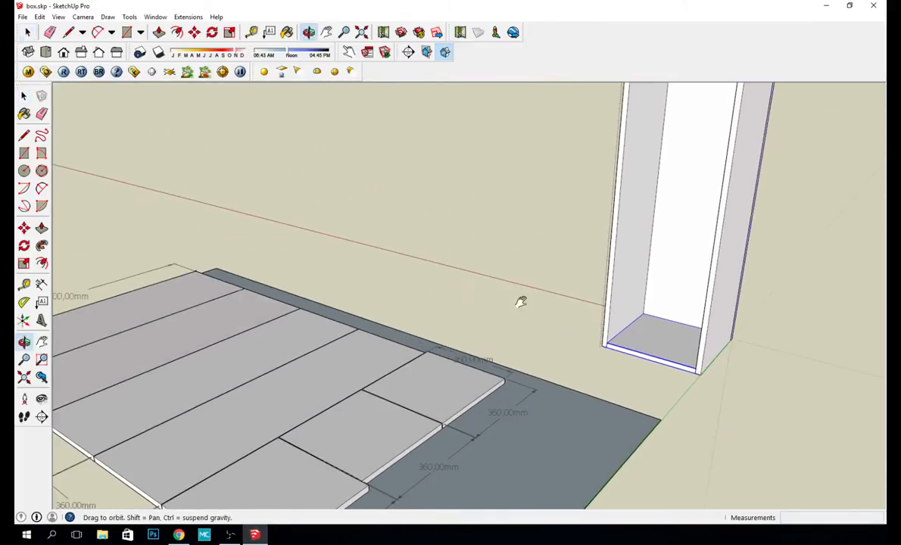
{"action": "middle_click_drag", "start_coordinate": [477, 346], "coordinate": [342, 383]}
{"action": "key", "text": "space"}
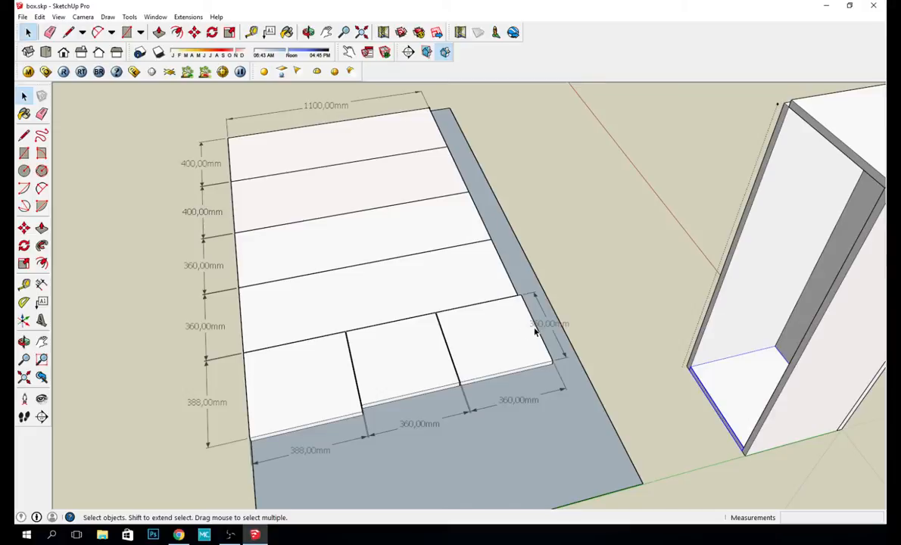
Step: Move the pedestal's top panel down 20 mm so it sits flush with the tops of the side panels
{"action": "middle_click_drag", "start_coordinate": [509, 344], "coordinate": [623, 232]}
{"action": "left_click", "coordinate": [604, 198]}
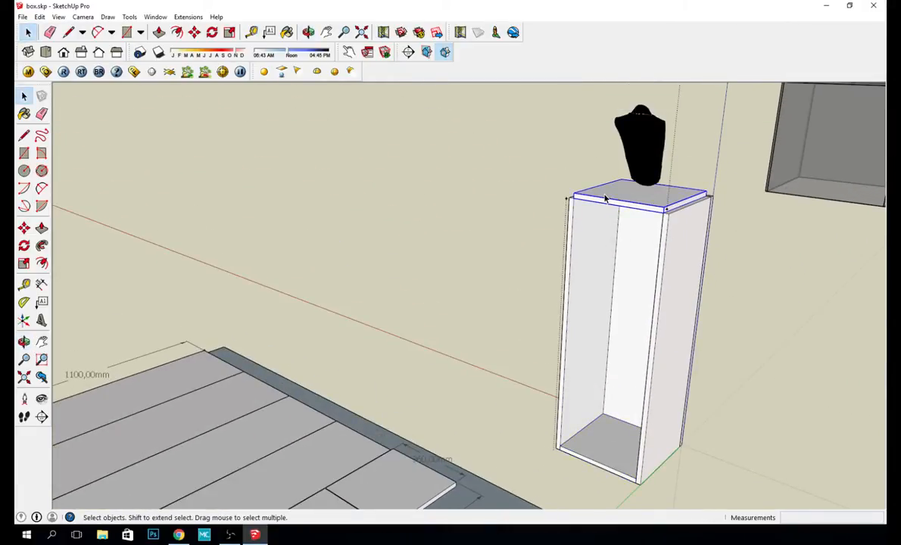
{"action": "key", "text": "m"}
{"action": "left_click", "coordinate": [574, 197]}
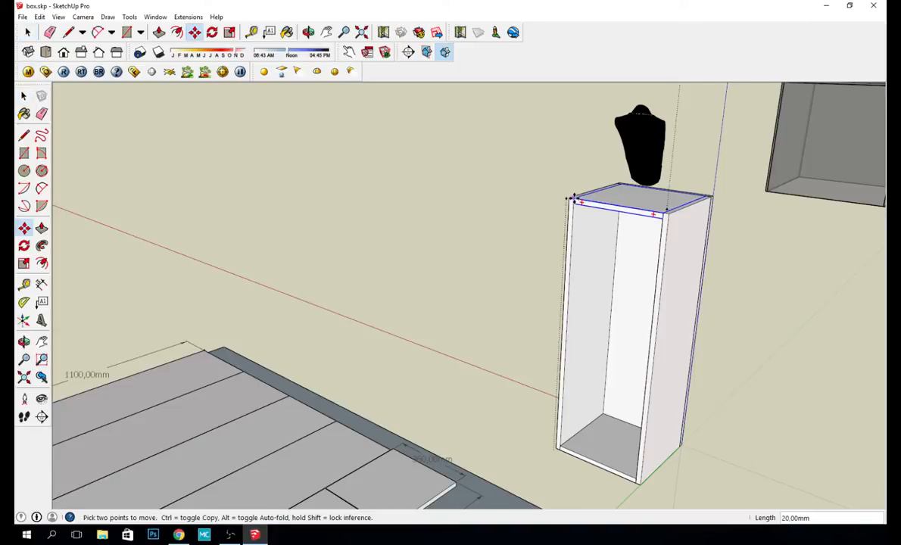
{"action": "key", "text": "space"}
{"action": "left_click", "coordinate": [494, 322]}
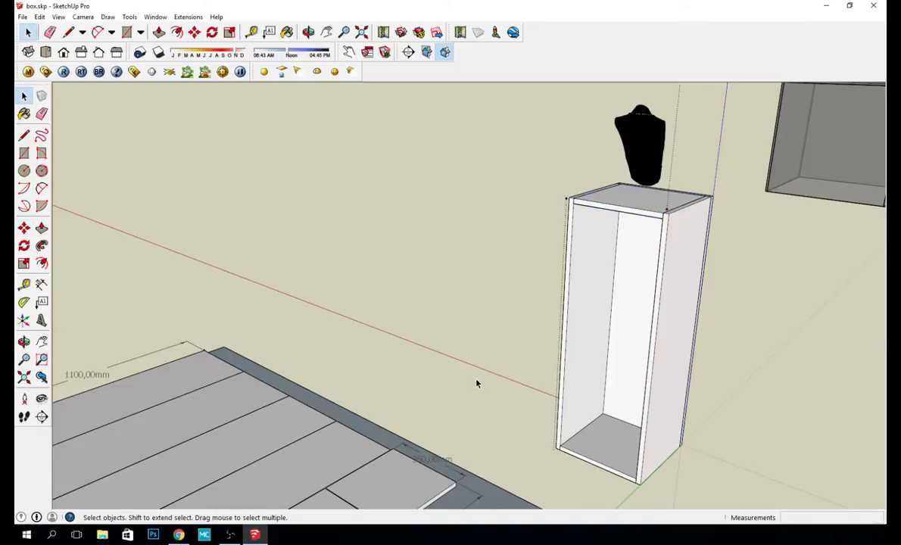
Step: Copy the 388 mm square panel from the cutting sheet to an empty spot near the pedestal
{"action": "middle_click_drag", "start_coordinate": [476, 384], "coordinate": [573, 171]}
{"action": "left_click", "coordinate": [372, 335]}
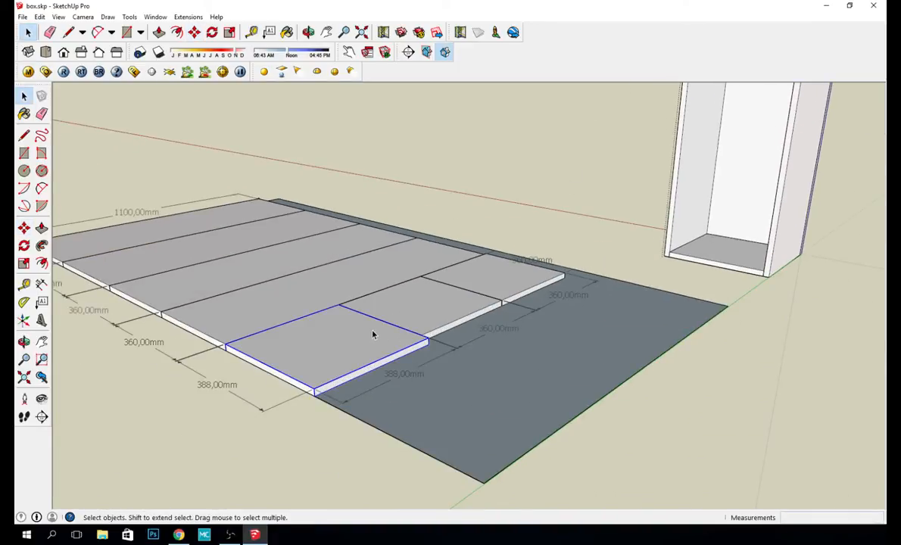
{"action": "key", "text": "m"}
{"action": "left_click", "coordinate": [313, 396]}
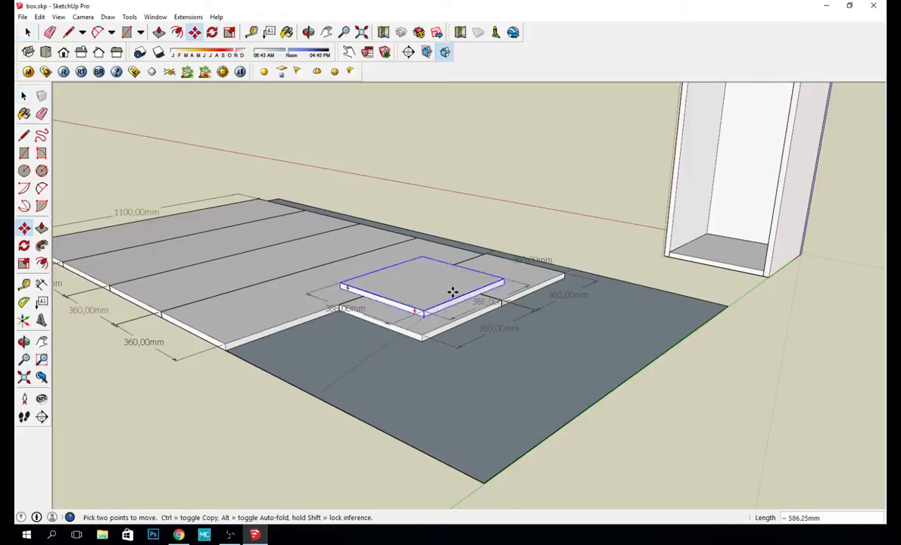
{"action": "key", "text": "ctrl"}
{"action": "middle_click_drag", "start_coordinate": [634, 186], "coordinate": [379, 474]}
{"action": "scroll", "coordinate": [547, 306], "scroll_direction": "up", "scroll_amount": 5}
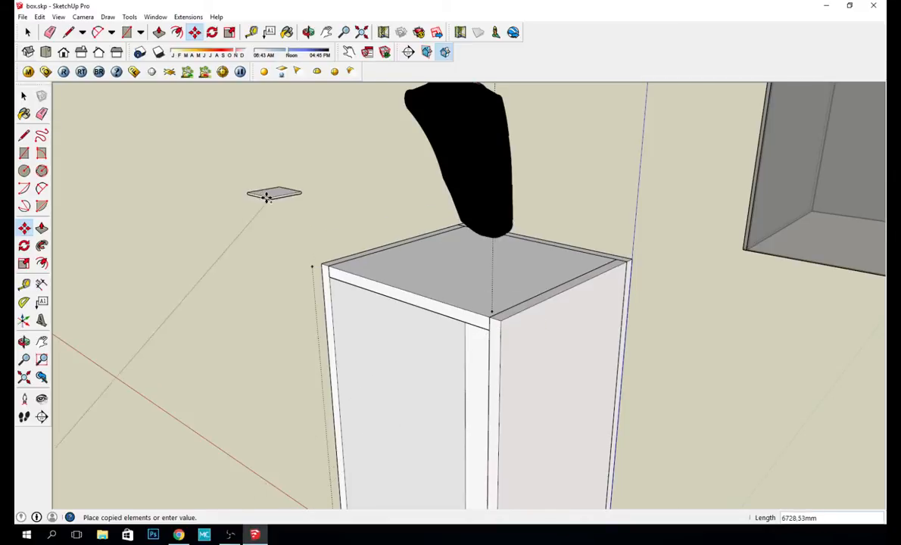
{"action": "left_click", "coordinate": [256, 253]}
{"action": "key", "text": "space"}
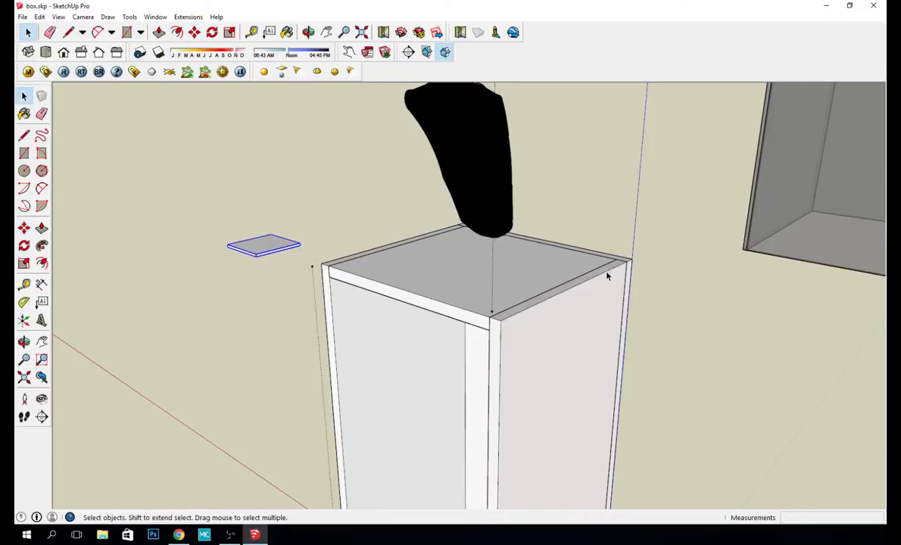
Step: Move the copied square panel to the underside of the glass display box
{"action": "middle_click_drag", "start_coordinate": [606, 276], "coordinate": [384, 275]}
{"action": "scroll", "coordinate": [295, 299], "scroll_direction": "down", "scroll_amount": 3}
{"action": "middle_click_drag", "start_coordinate": [296, 300], "coordinate": [464, 257]}
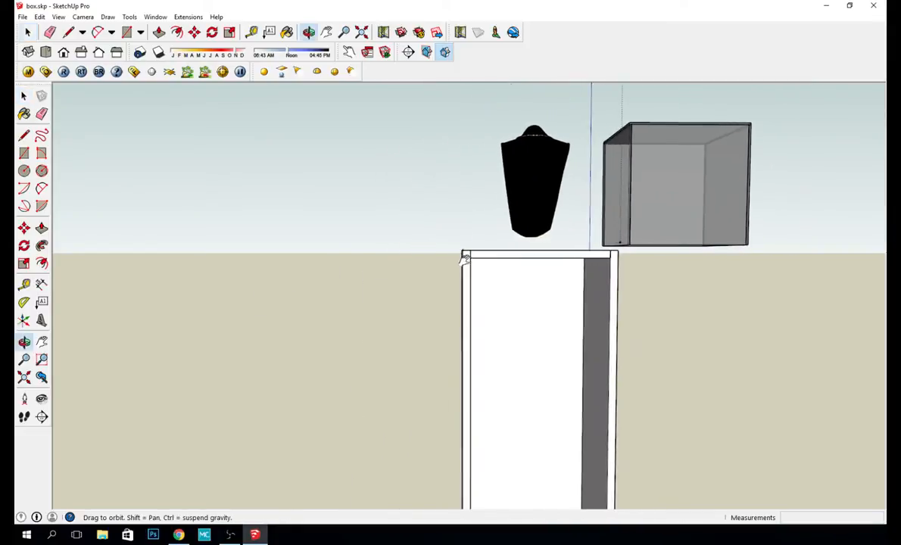
{"action": "scroll", "coordinate": [306, 335], "scroll_direction": "down", "scroll_amount": 5}
{"action": "key", "text": "m"}
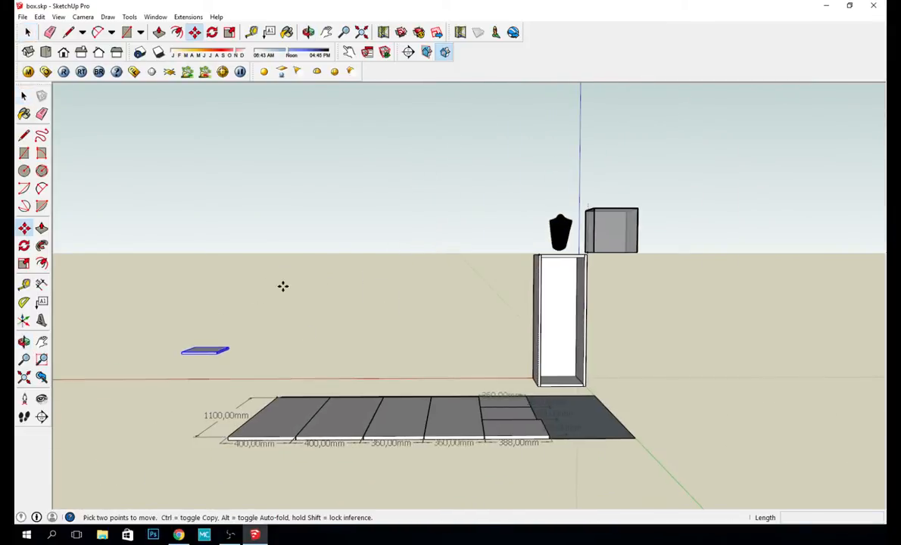
{"action": "left_click", "coordinate": [239, 347]}
{"action": "scroll", "coordinate": [639, 242], "scroll_direction": "up", "scroll_amount": 5}
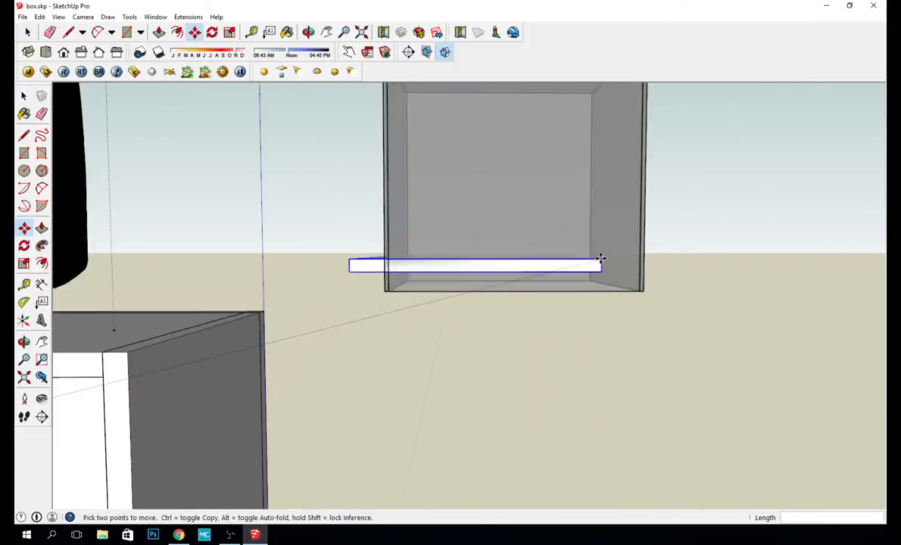
{"action": "middle_click_drag", "start_coordinate": [624, 292], "coordinate": [563, 301]}
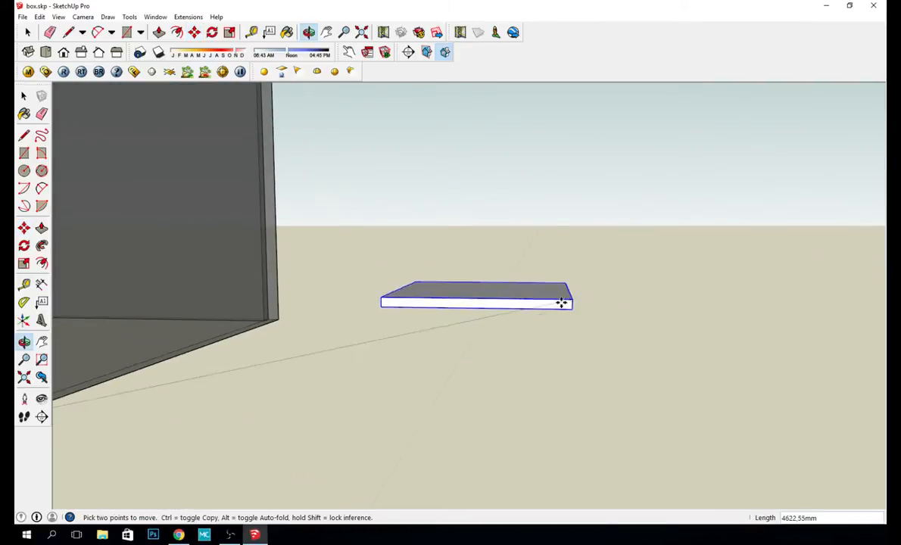
{"action": "scroll", "coordinate": [296, 308], "scroll_direction": "down", "scroll_amount": 5}
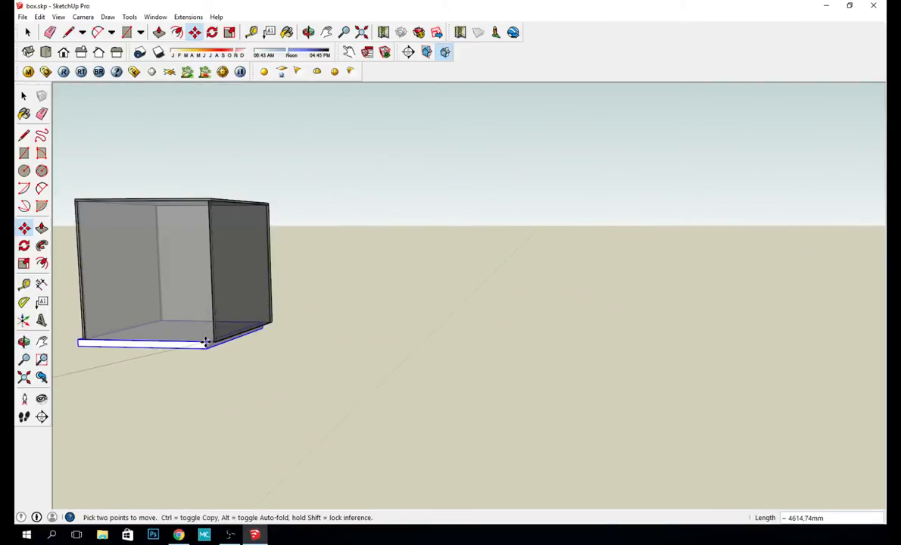
{"action": "middle_click_drag", "start_coordinate": [205, 352], "coordinate": [257, 287]}
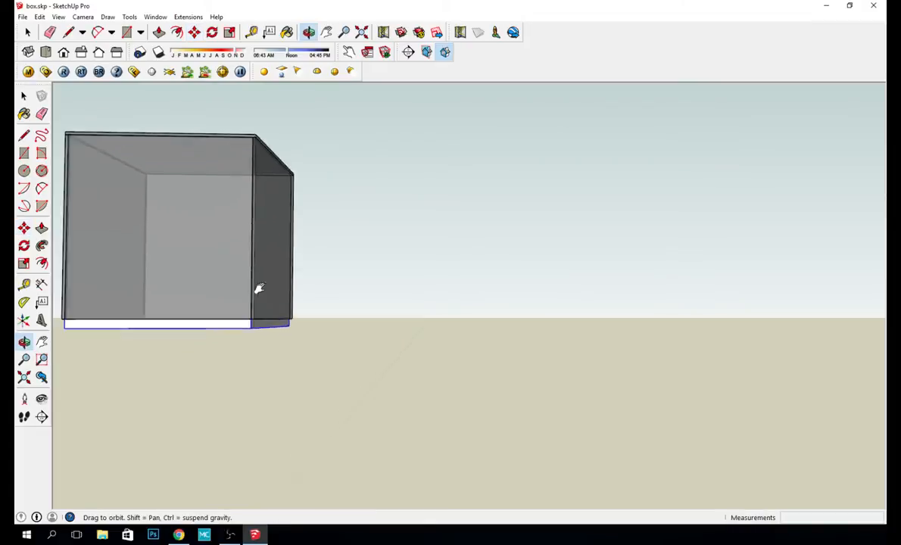
Step: Fit the square panel into the glass box's open bottom by snapping its corner to the inner bottom corner
{"action": "scroll", "coordinate": [443, 275], "scroll_direction": "up", "scroll_amount": 3}
{"action": "scroll", "coordinate": [443, 275], "scroll_direction": "up", "scroll_amount": 3}
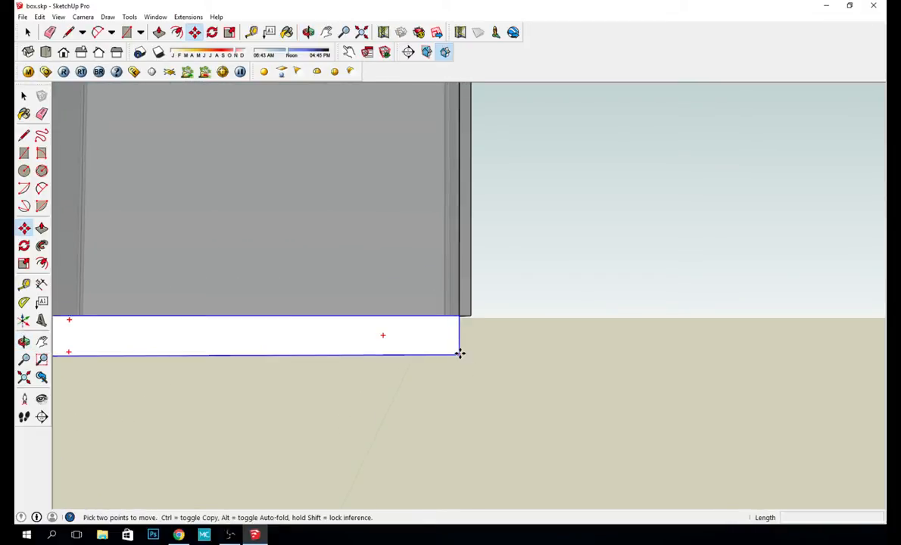
{"action": "middle_click_drag", "start_coordinate": [459, 354], "coordinate": [669, 163]}
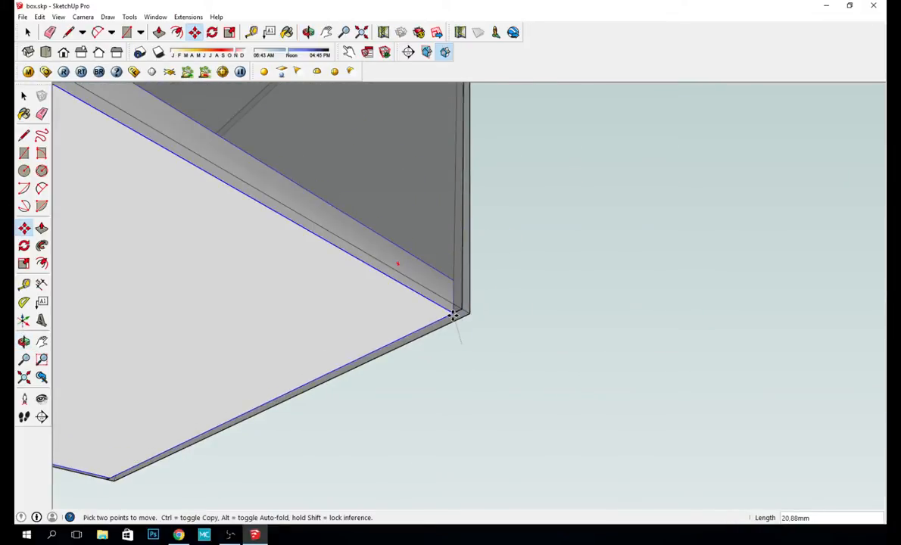
{"action": "key", "text": "space"}
Step: Select the glass box together with its base panel and move them next to the pedestal at its top height
{"action": "middle_click_drag", "start_coordinate": [533, 281], "coordinate": [414, 362]}
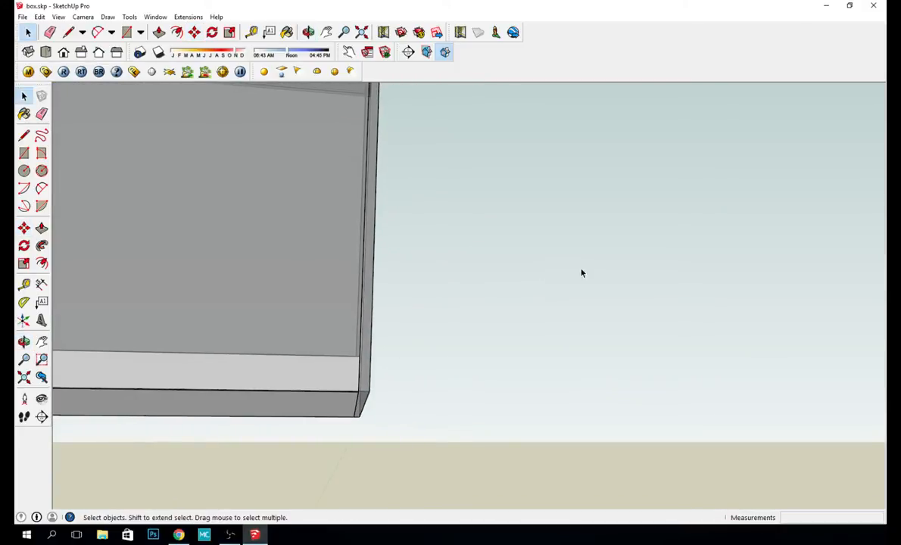
{"action": "middle_click_drag", "start_coordinate": [582, 273], "coordinate": [466, 349]}
{"action": "scroll", "coordinate": [466, 349], "scroll_direction": "down", "scroll_amount": 7}
{"action": "left_click_drag", "start_coordinate": [446, 292], "coordinate": [424, 325]}
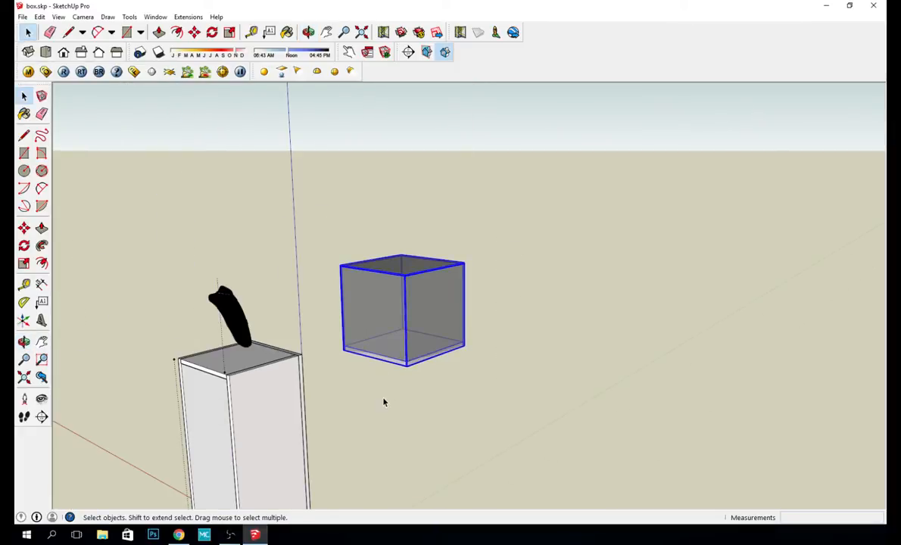
{"action": "key", "text": "m"}
{"action": "left_click", "coordinate": [406, 367]}
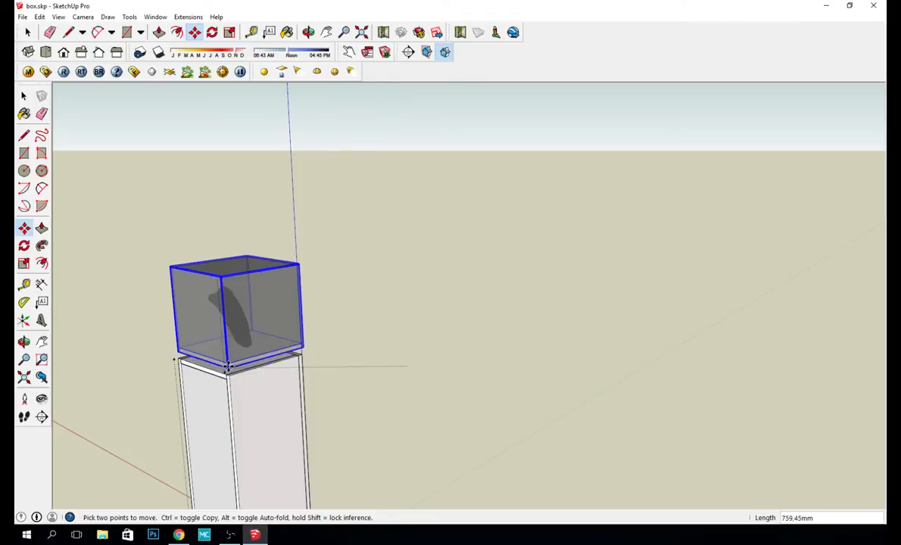
{"action": "middle_click_drag", "start_coordinate": [230, 366], "coordinate": [306, 321]}
{"action": "scroll", "coordinate": [280, 340], "scroll_direction": "up", "scroll_amount": 5}
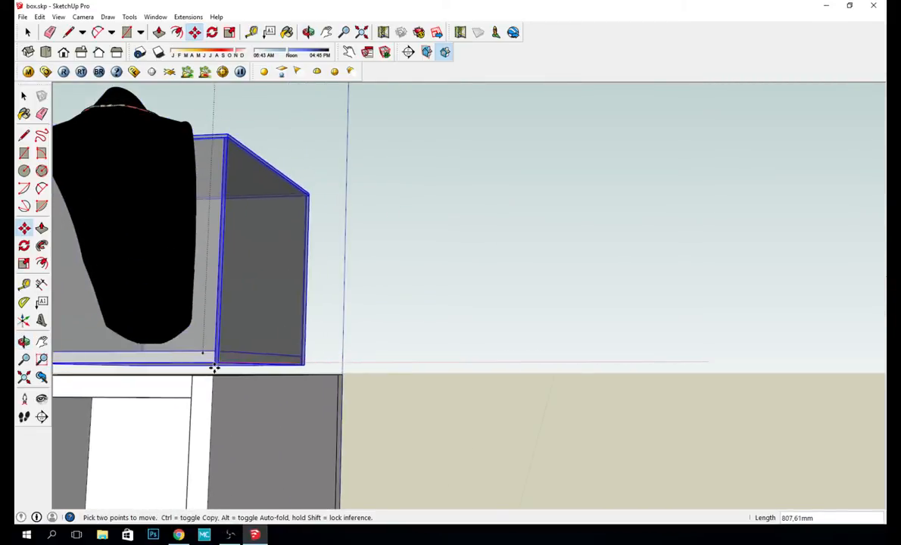
{"action": "left_click", "coordinate": [215, 375]}
Step: Snap the glass box's bottom corner onto the pedestal's top corner, enclosing the necklace bust, and clear the selection
{"action": "middle_click_drag", "start_coordinate": [221, 374], "coordinate": [528, 388]}
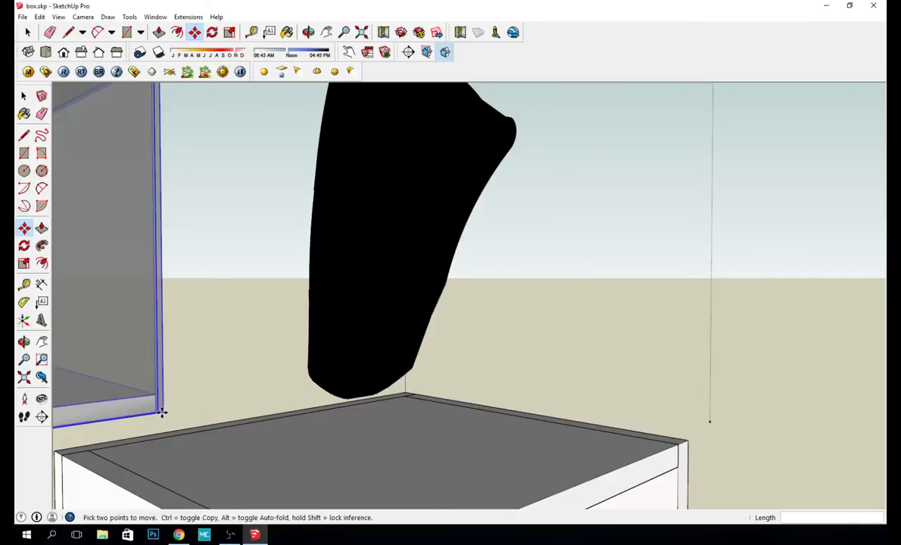
{"action": "left_click", "coordinate": [161, 412]}
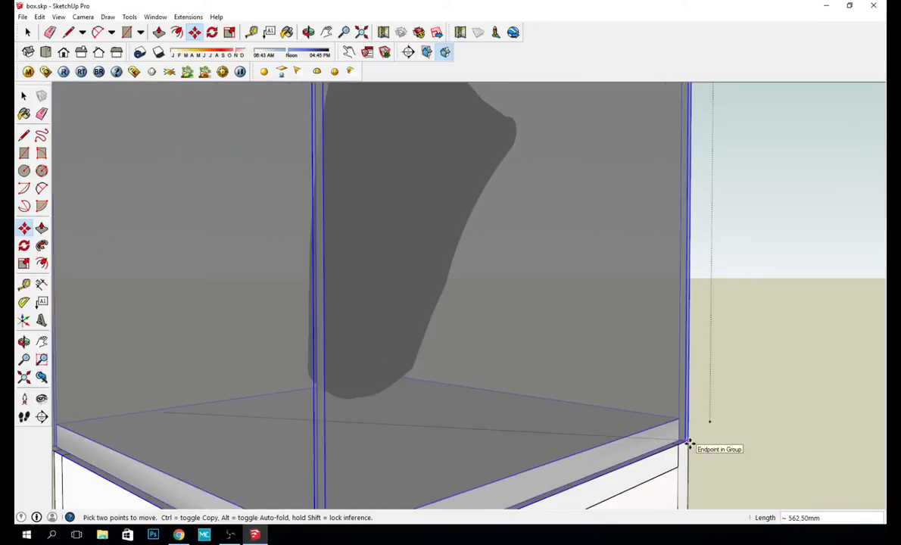
{"action": "left_click", "coordinate": [688, 443]}
{"action": "key", "text": "space"}
{"action": "left_click_drag", "start_coordinate": [703, 424], "coordinate": [761, 421]}
Step: Examine the assembled display case from several sides, checking how the glass box lines up with the pedestal's edges
{"action": "middle_click_drag", "start_coordinate": [785, 409], "coordinate": [504, 373]}
{"action": "scroll", "coordinate": [456, 372], "scroll_direction": "down", "scroll_amount": 5}
{"action": "scroll", "coordinate": [655, 325], "scroll_direction": "down", "scroll_amount": 3}
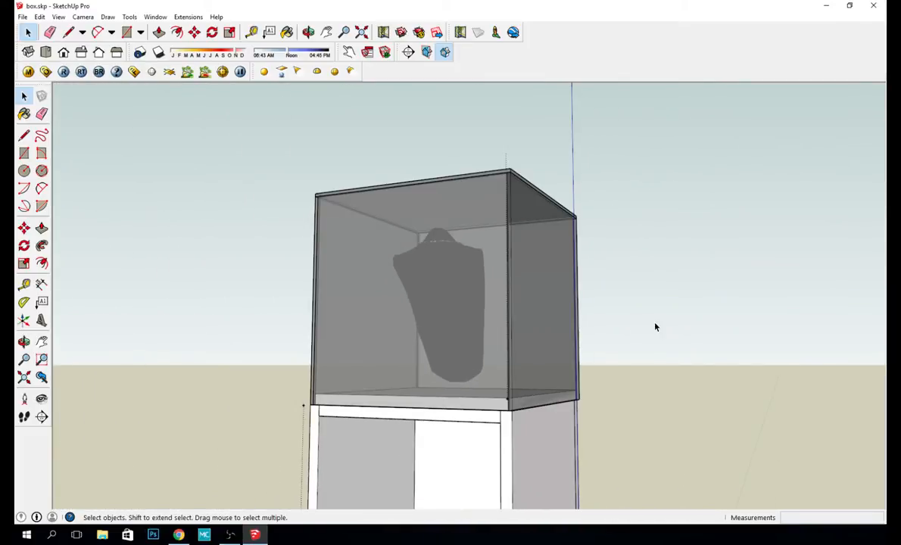
{"action": "middle_click_drag", "start_coordinate": [656, 325], "coordinate": [386, 376]}
{"action": "scroll", "coordinate": [388, 371], "scroll_direction": "down", "scroll_amount": 2}
{"action": "scroll", "coordinate": [395, 358], "scroll_direction": "up", "scroll_amount": 3}
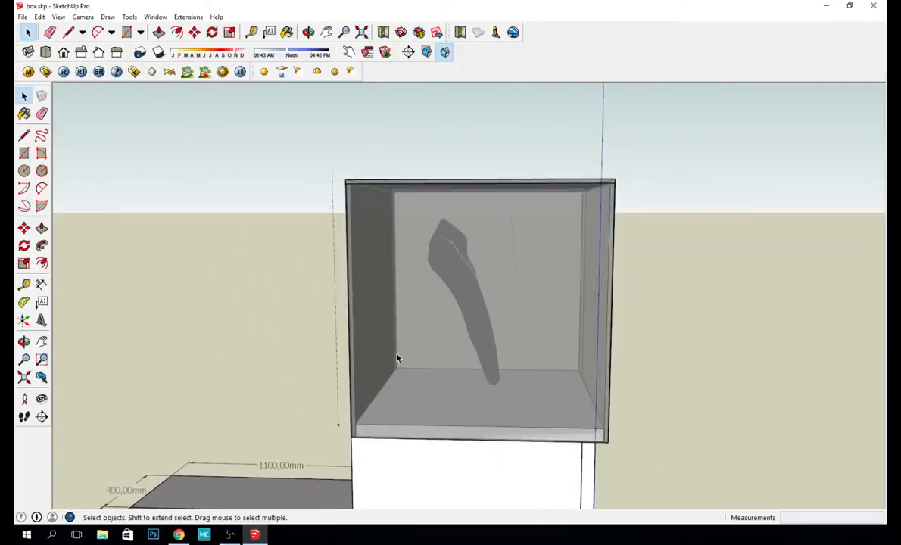
{"action": "scroll", "coordinate": [396, 358], "scroll_direction": "down", "scroll_amount": 4}
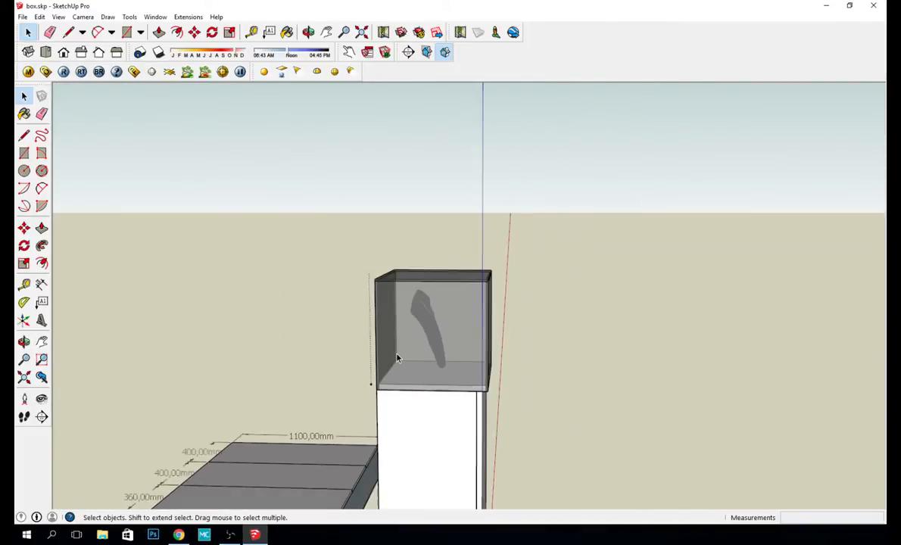
{"action": "scroll", "coordinate": [496, 376], "scroll_direction": "down", "scroll_amount": 4}
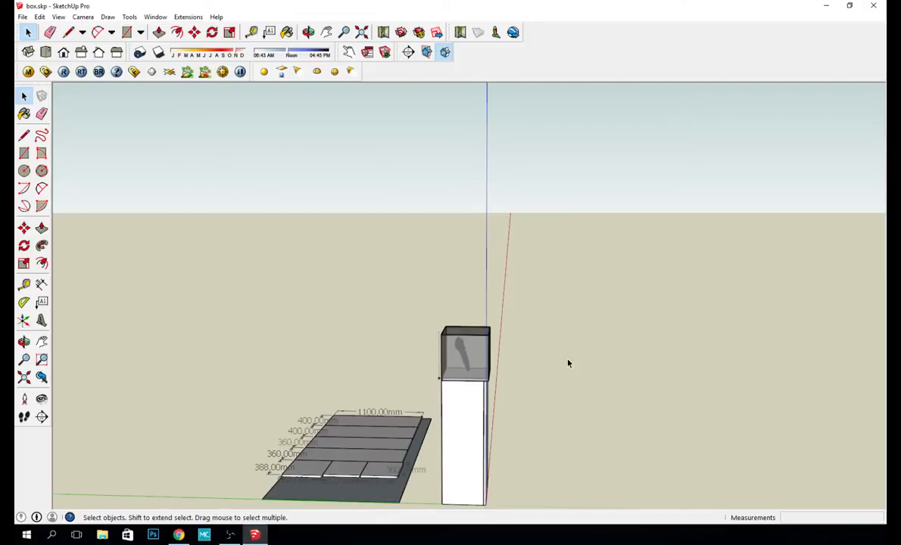
{"action": "middle_click_drag", "start_coordinate": [567, 362], "coordinate": [579, 288]}
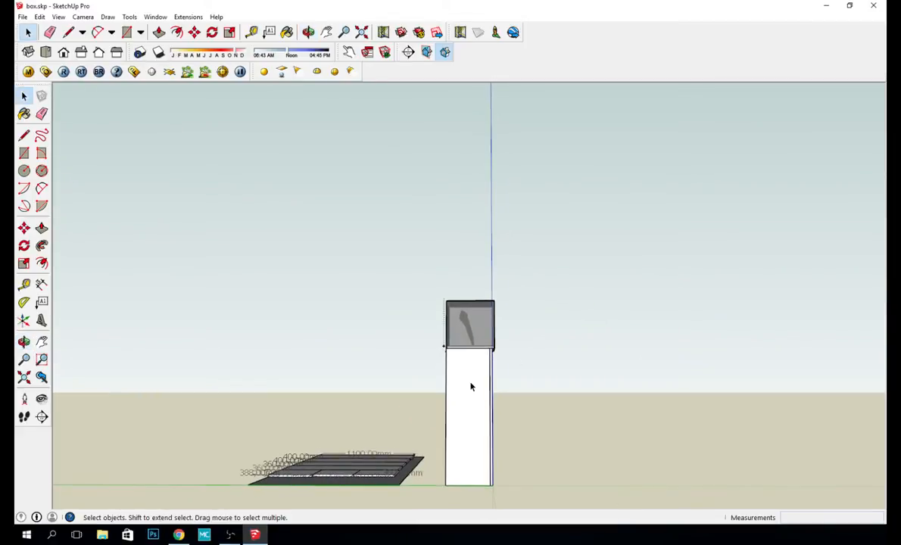
{"action": "scroll", "coordinate": [466, 325], "scroll_direction": "up", "scroll_amount": 3}
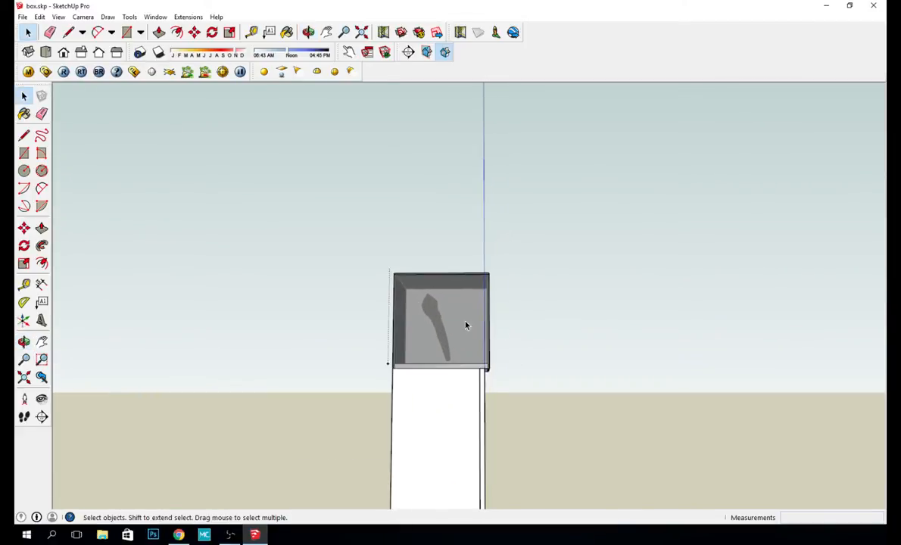
Step: Move the glass box and its base panel sideways until they are flush with the outer face of the pedestal's back panel
{"action": "middle_click_drag", "start_coordinate": [551, 319], "coordinate": [532, 256]}
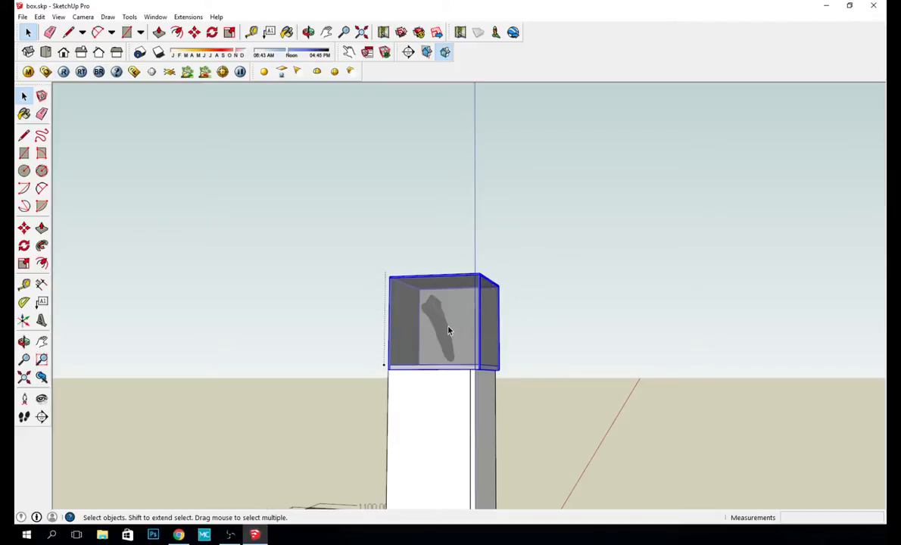
{"action": "key", "text": "m"}
{"action": "scroll", "coordinate": [458, 358], "scroll_direction": "up", "scroll_amount": 5}
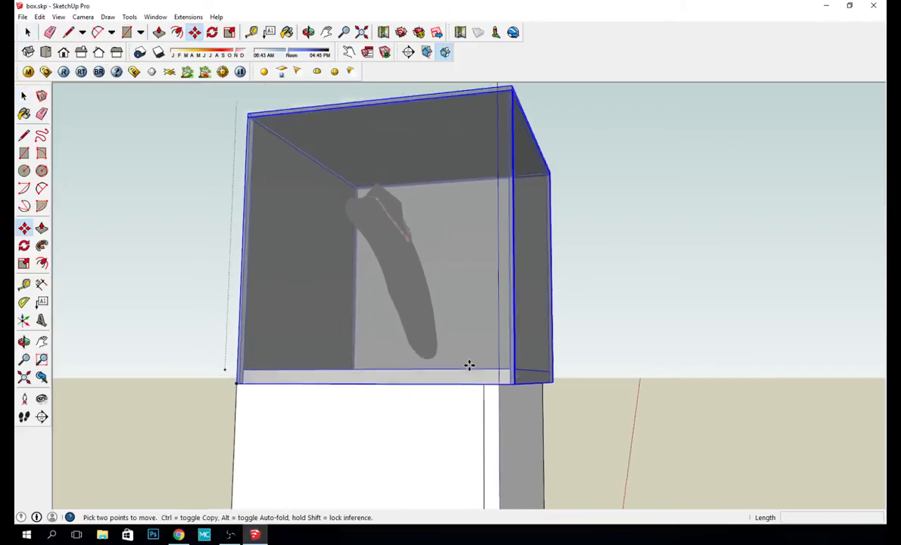
{"action": "left_click", "coordinate": [520, 386]}
{"action": "middle_click_drag", "start_coordinate": [499, 377], "coordinate": [540, 319]}
{"action": "middle_click_drag", "start_coordinate": [256, 311], "coordinate": [390, 338]}
{"action": "scroll", "coordinate": [389, 338], "scroll_direction": "down", "scroll_amount": 5}
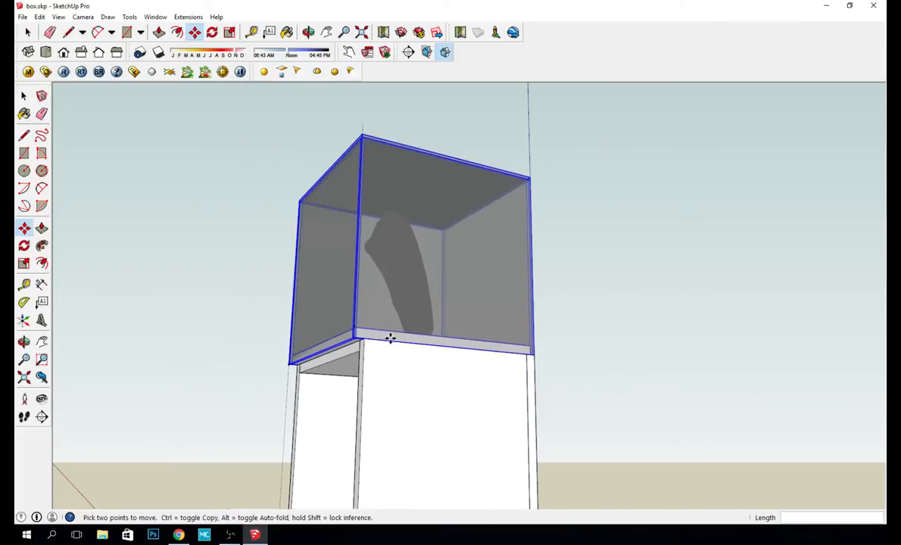
Step: Turn on the display of hidden geometry and clear the glass box selection without moving it
{"action": "left_click", "coordinate": [59, 17]}
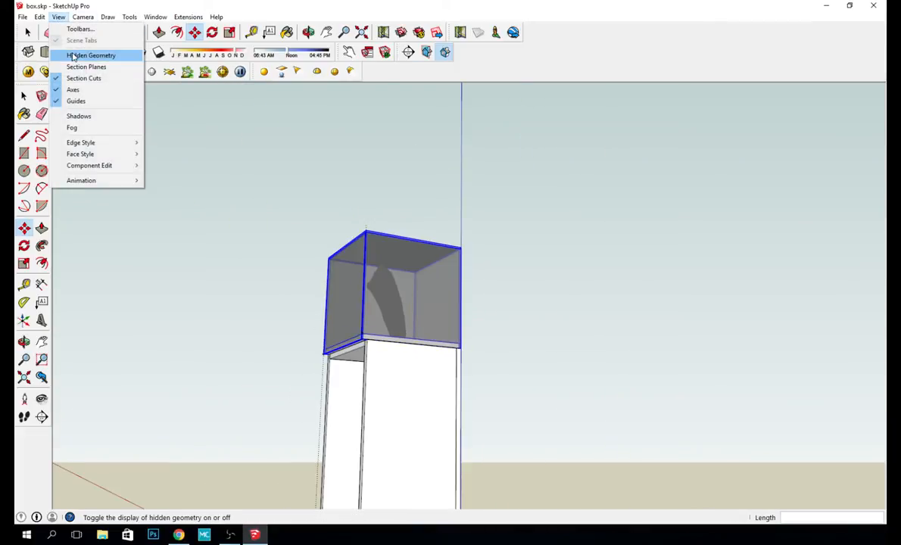
{"action": "left_click", "coordinate": [76, 54]}
{"action": "left_click", "coordinate": [253, 246]}
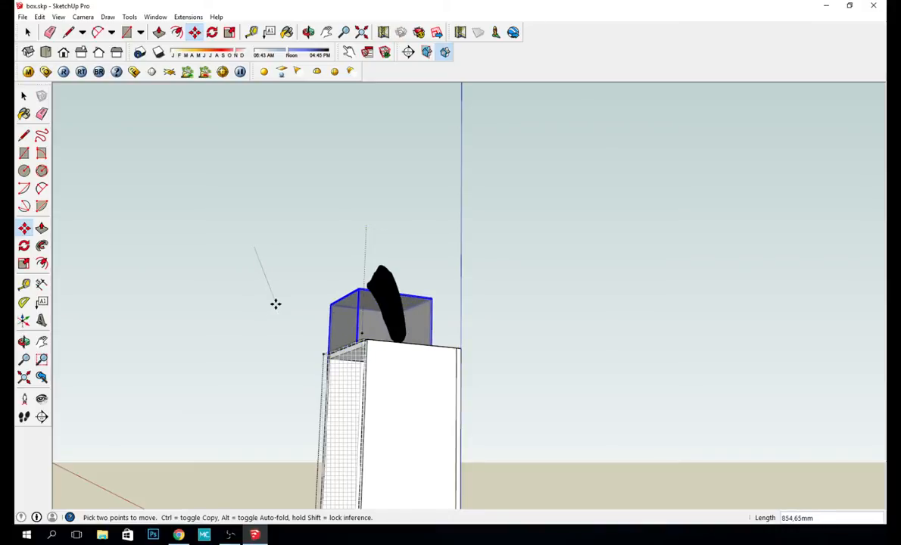
{"action": "key", "text": "Escape"}
{"action": "key", "text": "space"}
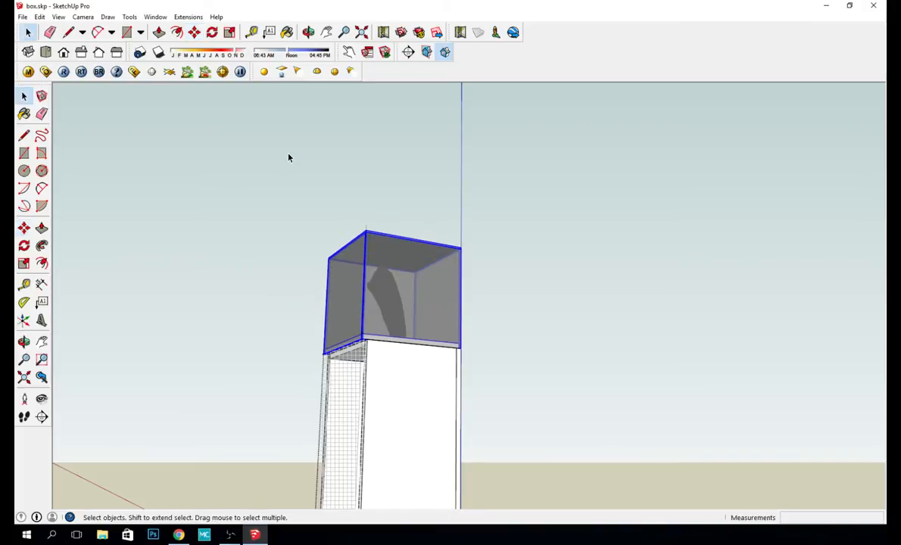
{"action": "left_click", "coordinate": [277, 155]}
Step: Unhide the pedestal's hidden side panel beneath the glass box
{"action": "middle_click_drag", "start_coordinate": [278, 156], "coordinate": [382, 382]}
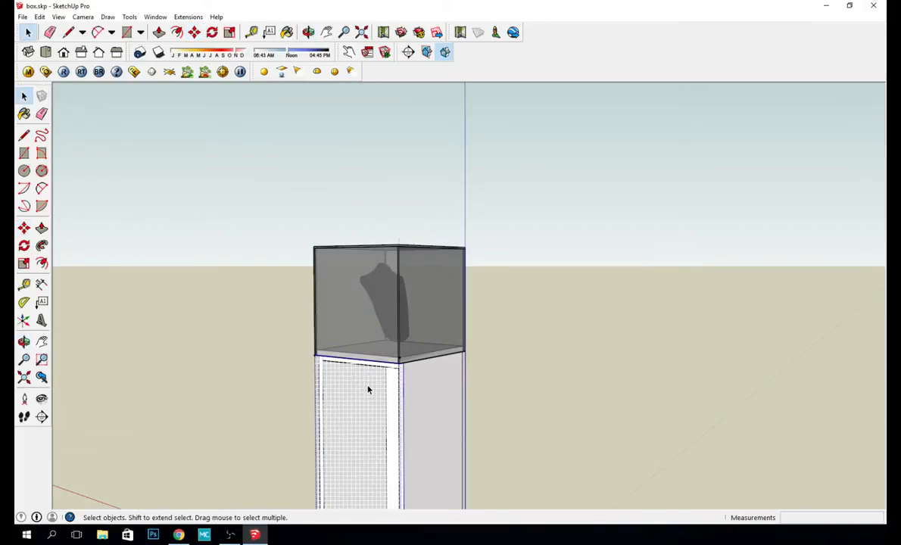
{"action": "right_click", "coordinate": [368, 386]}
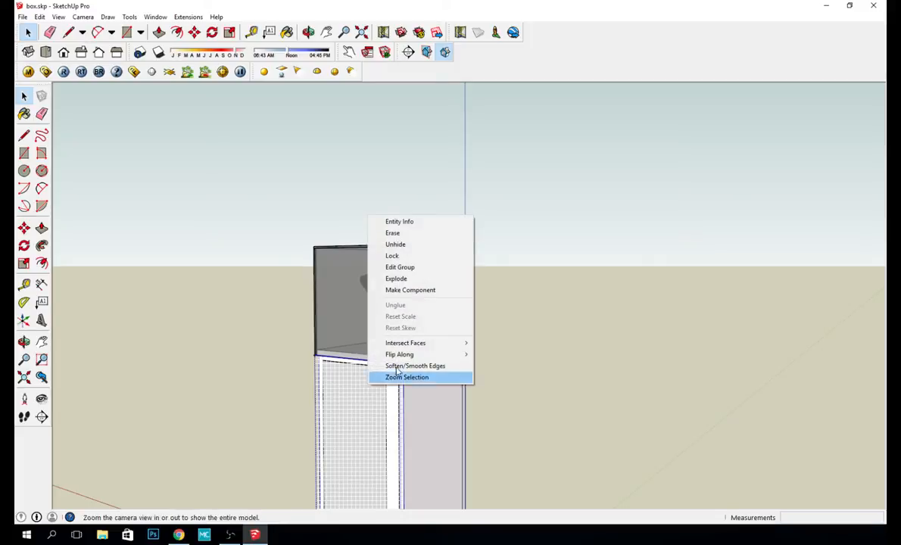
{"action": "left_click", "coordinate": [421, 243]}
Step: Examine the finished display case from several sides, including the necklace bust inside the glass box and the dimensioned panel layout beside it
{"action": "middle_click_drag", "start_coordinate": [533, 217], "coordinate": [472, 249]}
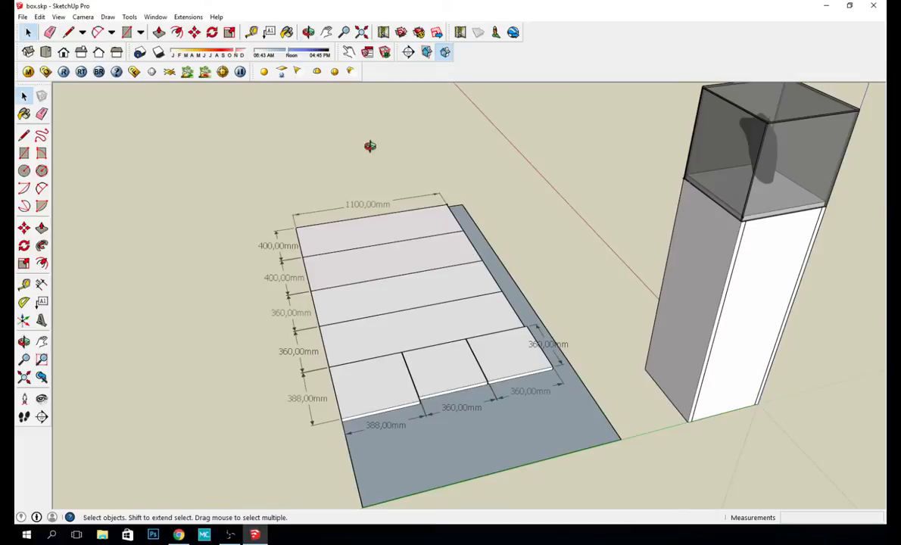
{"action": "mouse_move", "coordinate": [368, 144]}
{"action": "middle_mouse_down"}
{"action": "mouse_move", "coordinate": [612, 258]}
{"action": "mouse_move", "coordinate": [684, 321]}
{"action": "mouse_move", "coordinate": [704, 295]}
{"action": "mouse_move", "coordinate": [679, 211]}
{"action": "mouse_move", "coordinate": [515, 155]}
{"action": "mouse_move", "coordinate": [352, 137]}
{"action": "middle_mouse_up"}
{"action": "middle_click_drag", "start_coordinate": [620, 240], "coordinate": [282, 181]}
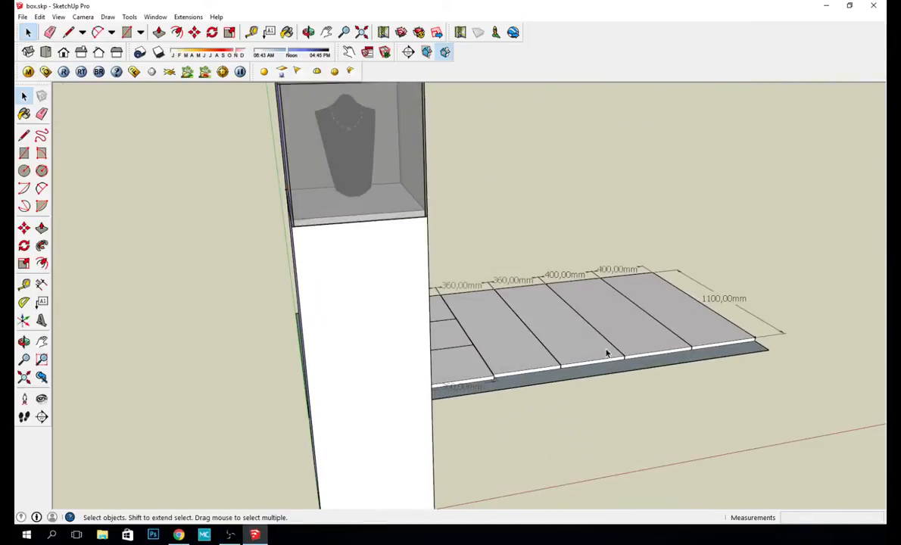
{"action": "middle_click_drag", "start_coordinate": [575, 333], "coordinate": [281, 255]}
{"action": "scroll", "coordinate": [280, 256], "scroll_direction": "down", "scroll_amount": 2}
{"action": "middle_click_drag", "start_coordinate": [342, 195], "coordinate": [485, 243]}
{"action": "scroll", "coordinate": [374, 196], "scroll_direction": "up", "scroll_amount": 4}
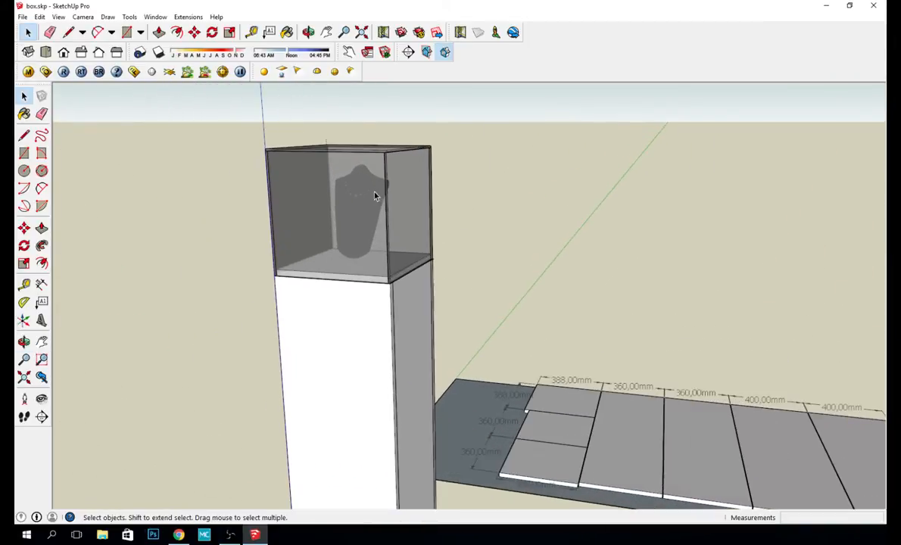
{"action": "scroll", "coordinate": [370, 215], "scroll_direction": "up", "scroll_amount": 2}
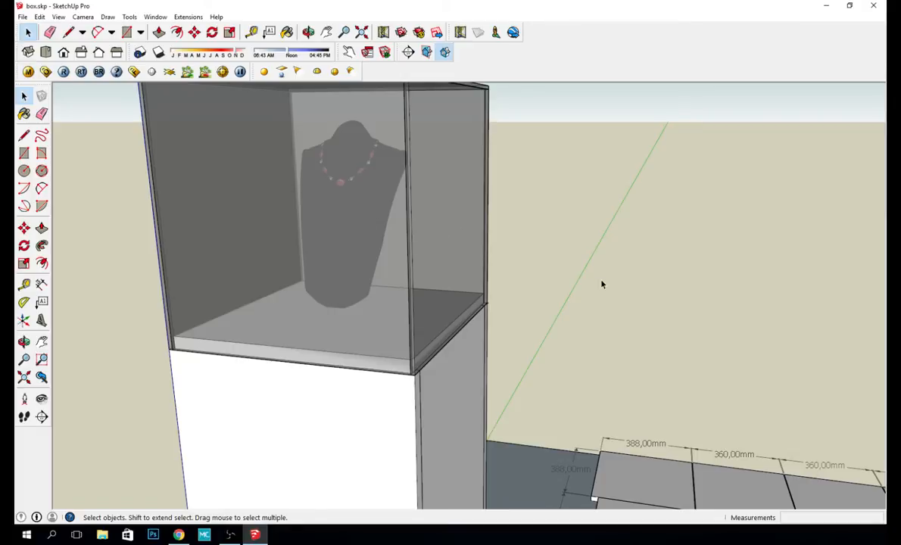
{"action": "scroll", "coordinate": [600, 285], "scroll_direction": "up", "scroll_amount": 2}
{"action": "scroll", "coordinate": [599, 285], "scroll_direction": "down", "scroll_amount": 3}
{"action": "scroll", "coordinate": [598, 286], "scroll_direction": "down", "scroll_amount": 2}
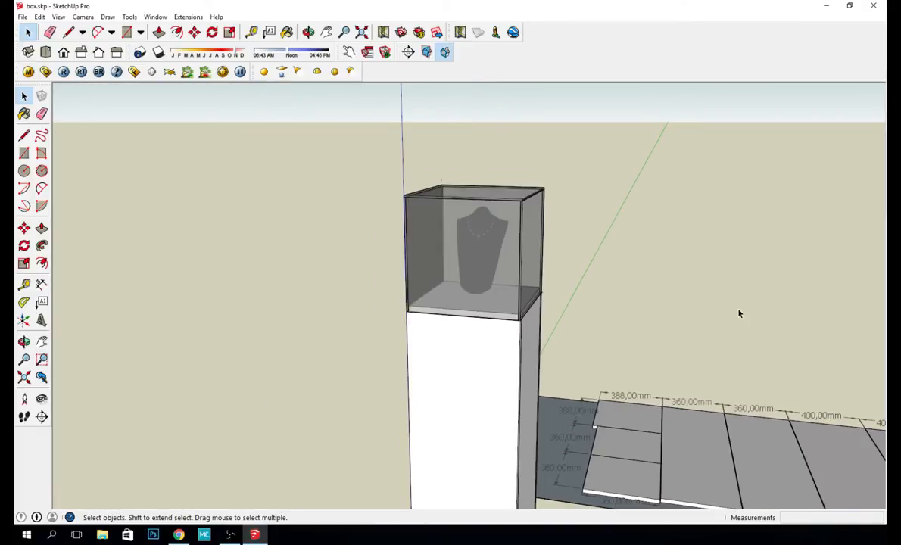
{"action": "middle_click_drag", "start_coordinate": [739, 313], "coordinate": [570, 248]}
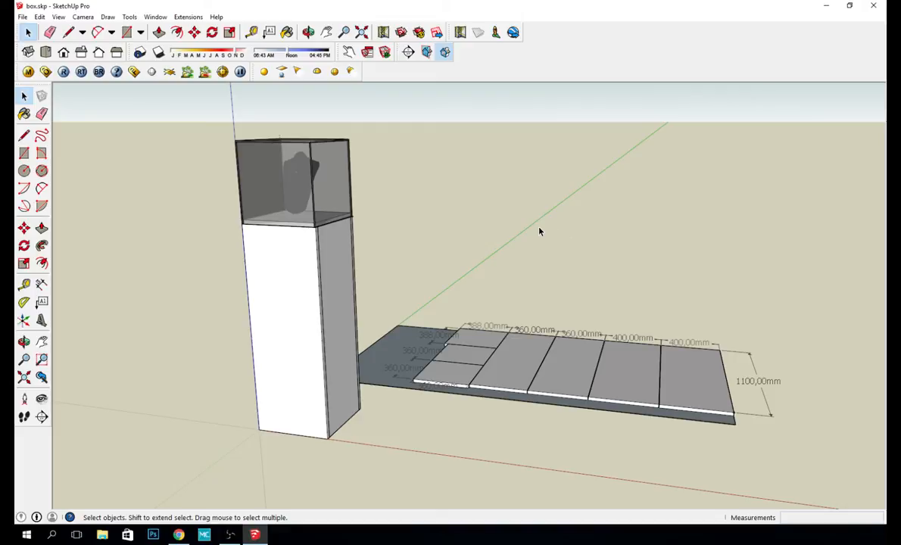
Step: Save the box.skp model and have its minor problems fixed now
{"action": "left_click", "coordinate": [23, 16]}
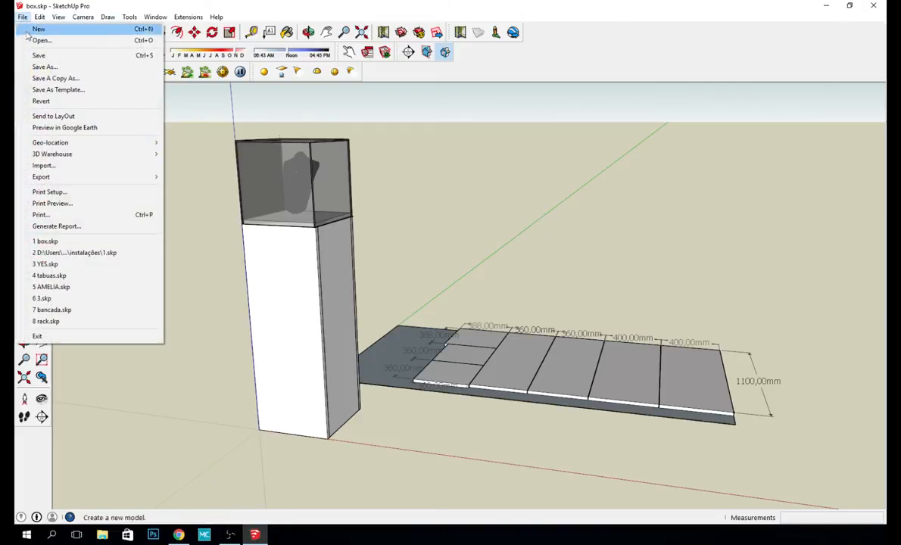
{"action": "left_click", "coordinate": [44, 56]}
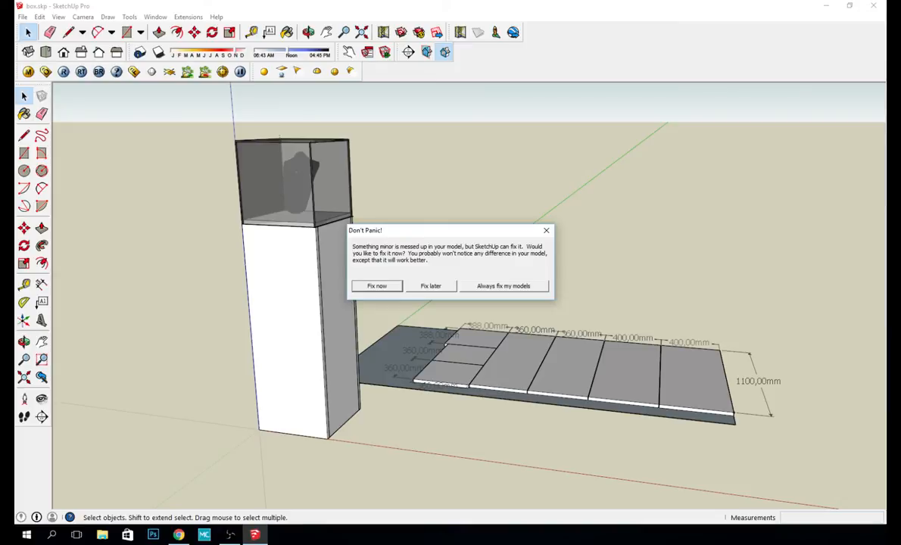
{"action": "left_click", "coordinate": [384, 288]}
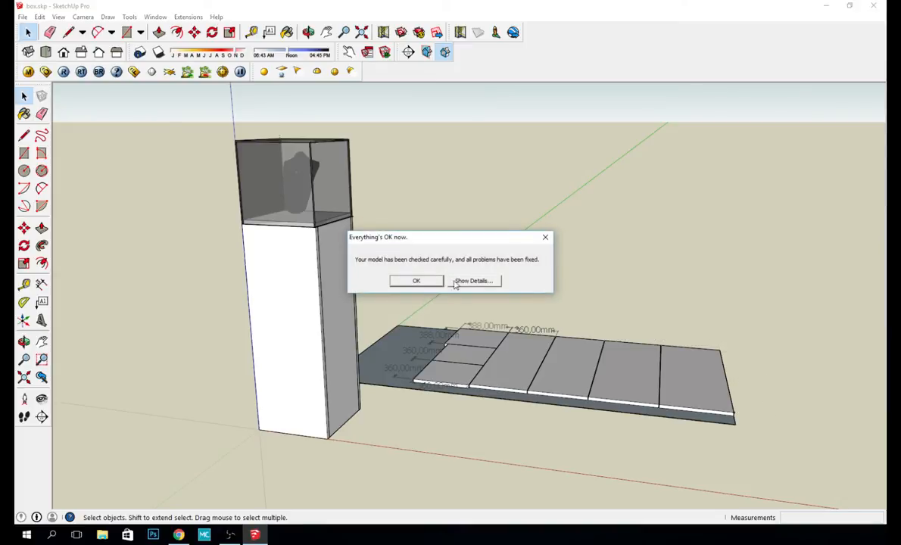